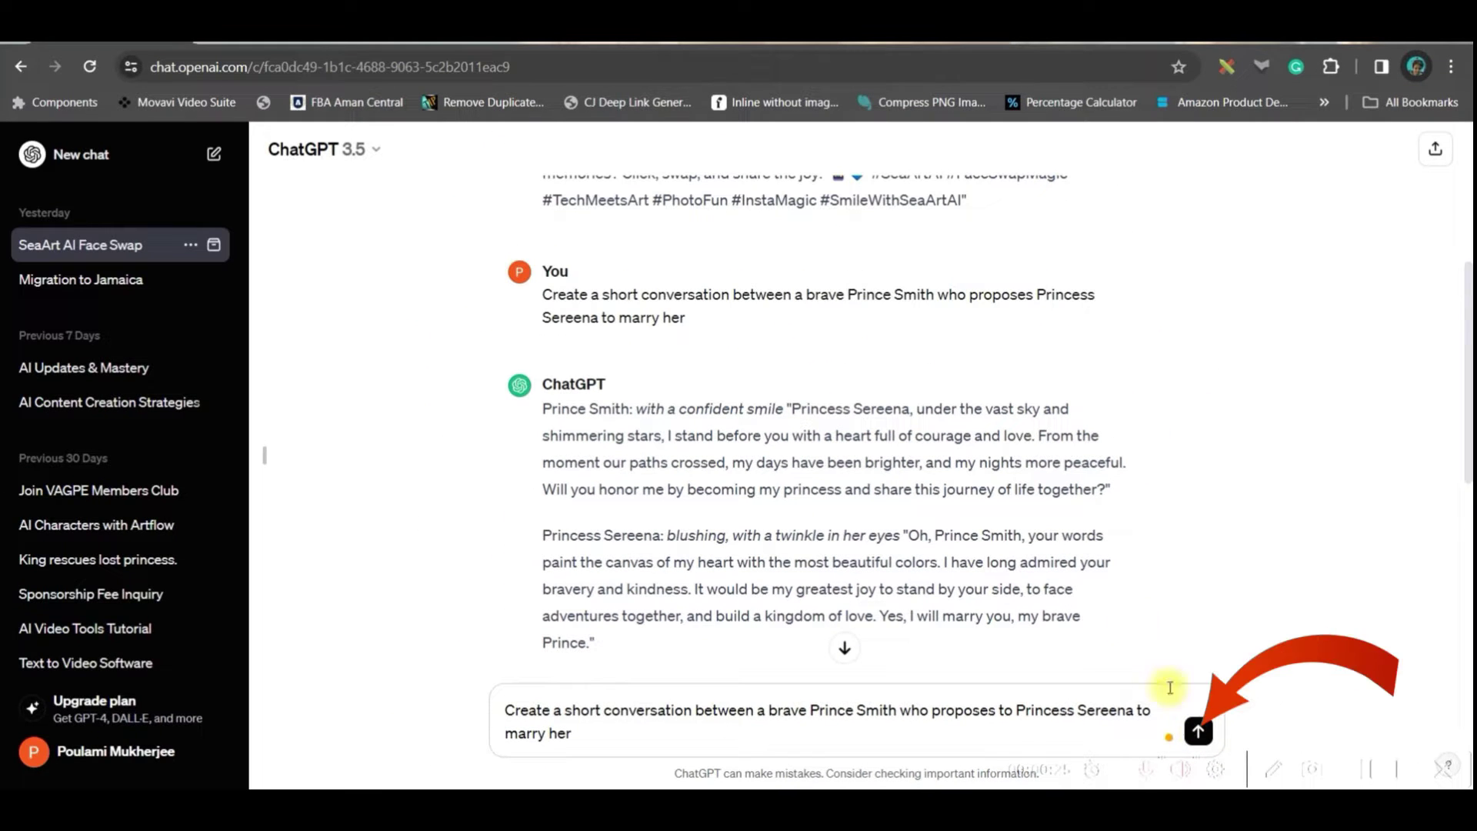
# Step: Start a new audio-only Fliki file in English with the United Kingdom dialect
pyautogui.scroll(-3, 792, 461)
pyautogui.scroll(-4, 611, 396)
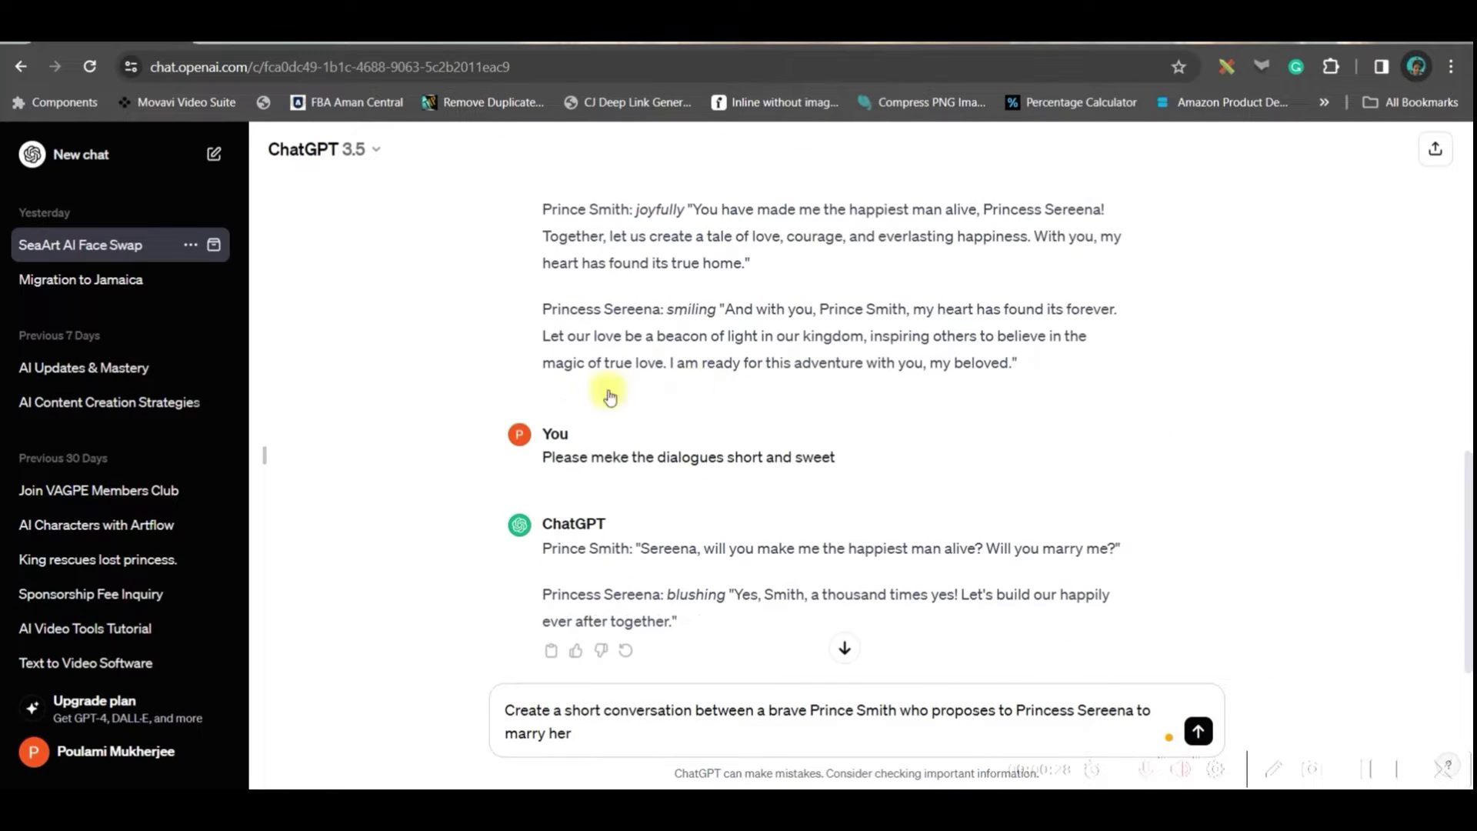
pyautogui.scroll(3, 886, 297)
pyautogui.scroll(2, 886, 297)
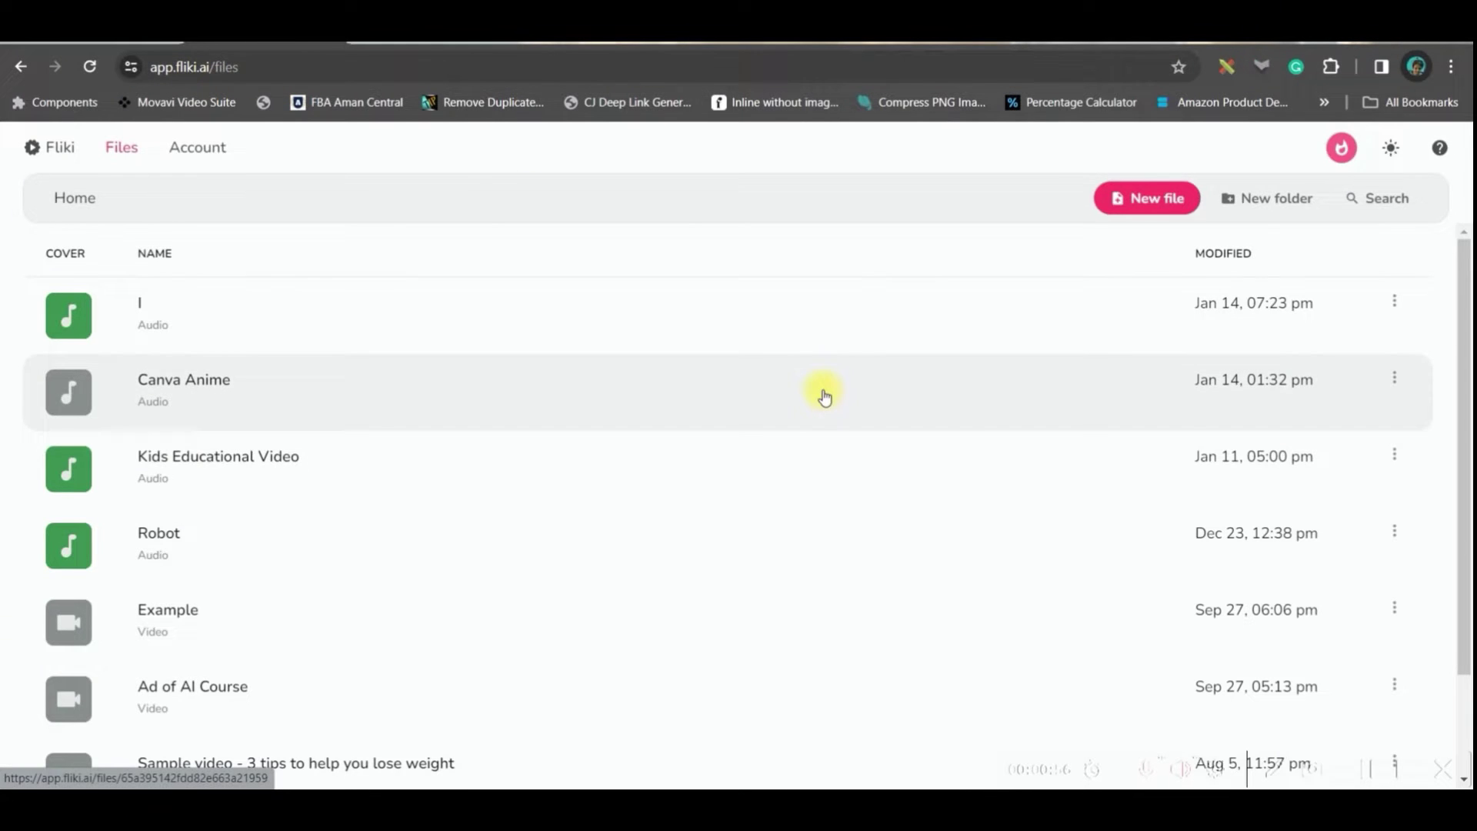
pyautogui.click(1158, 200)
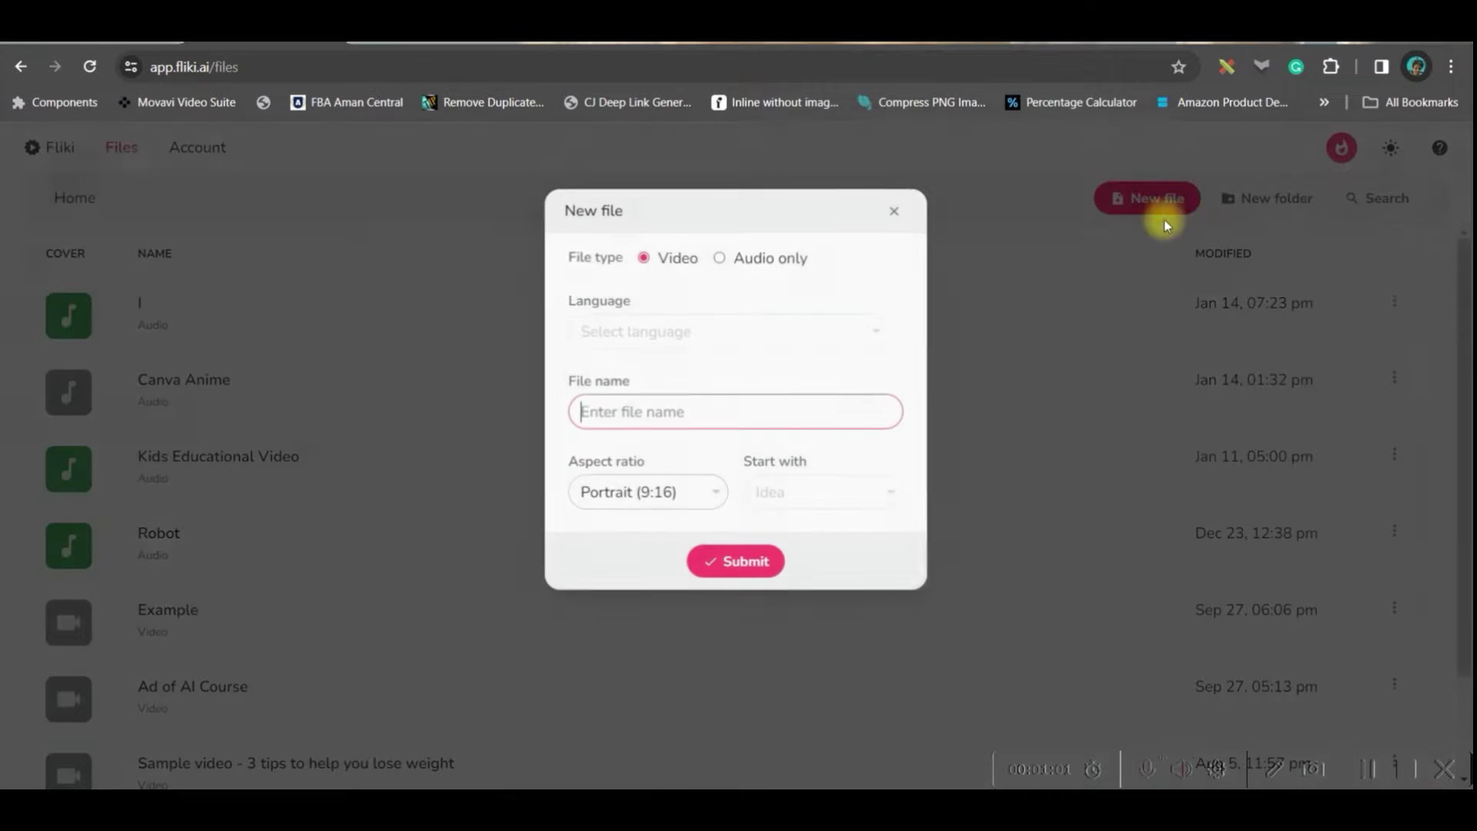
pyautogui.click(720, 259)
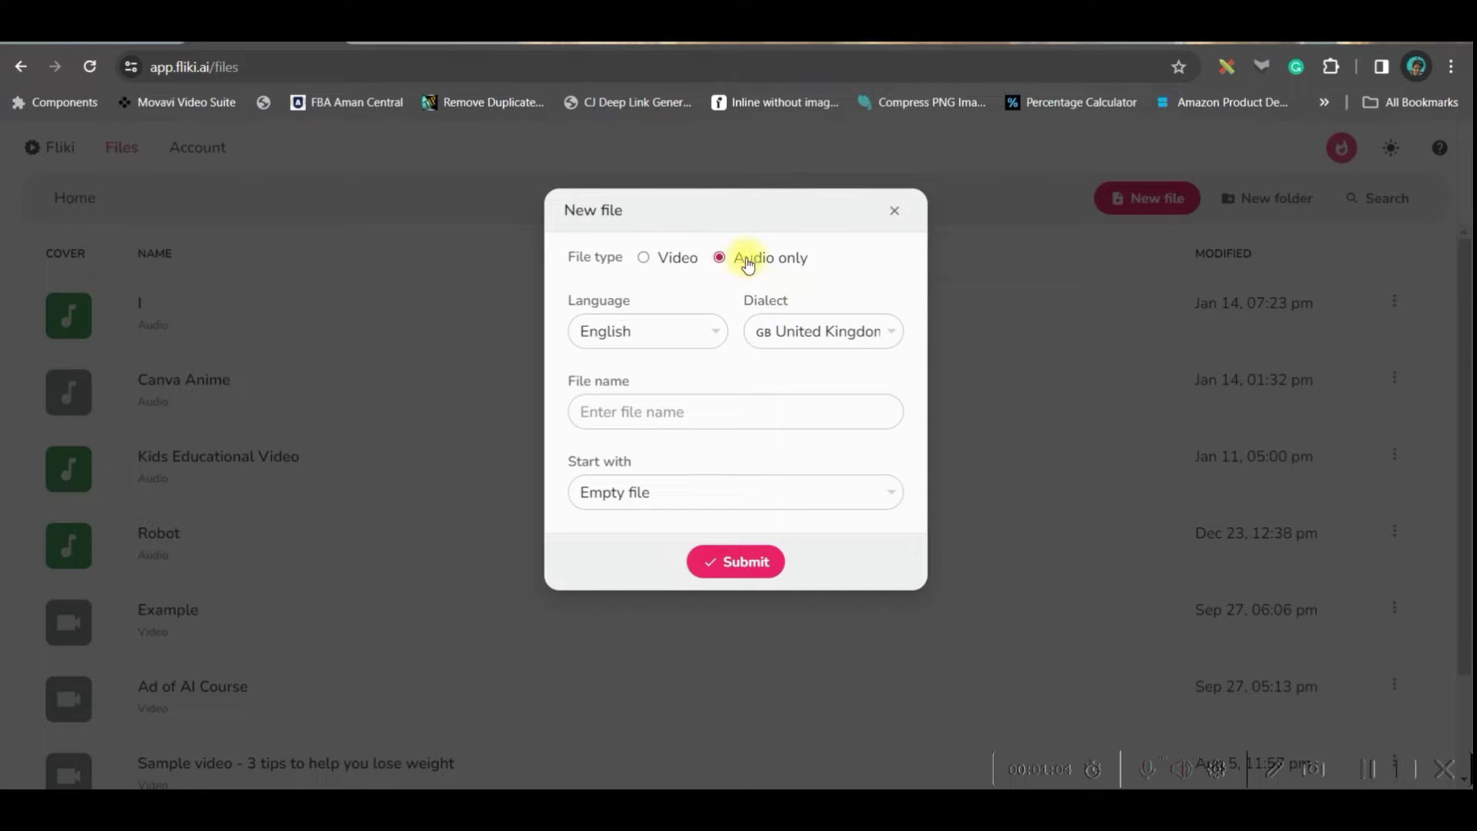
pyautogui.click(677, 330)
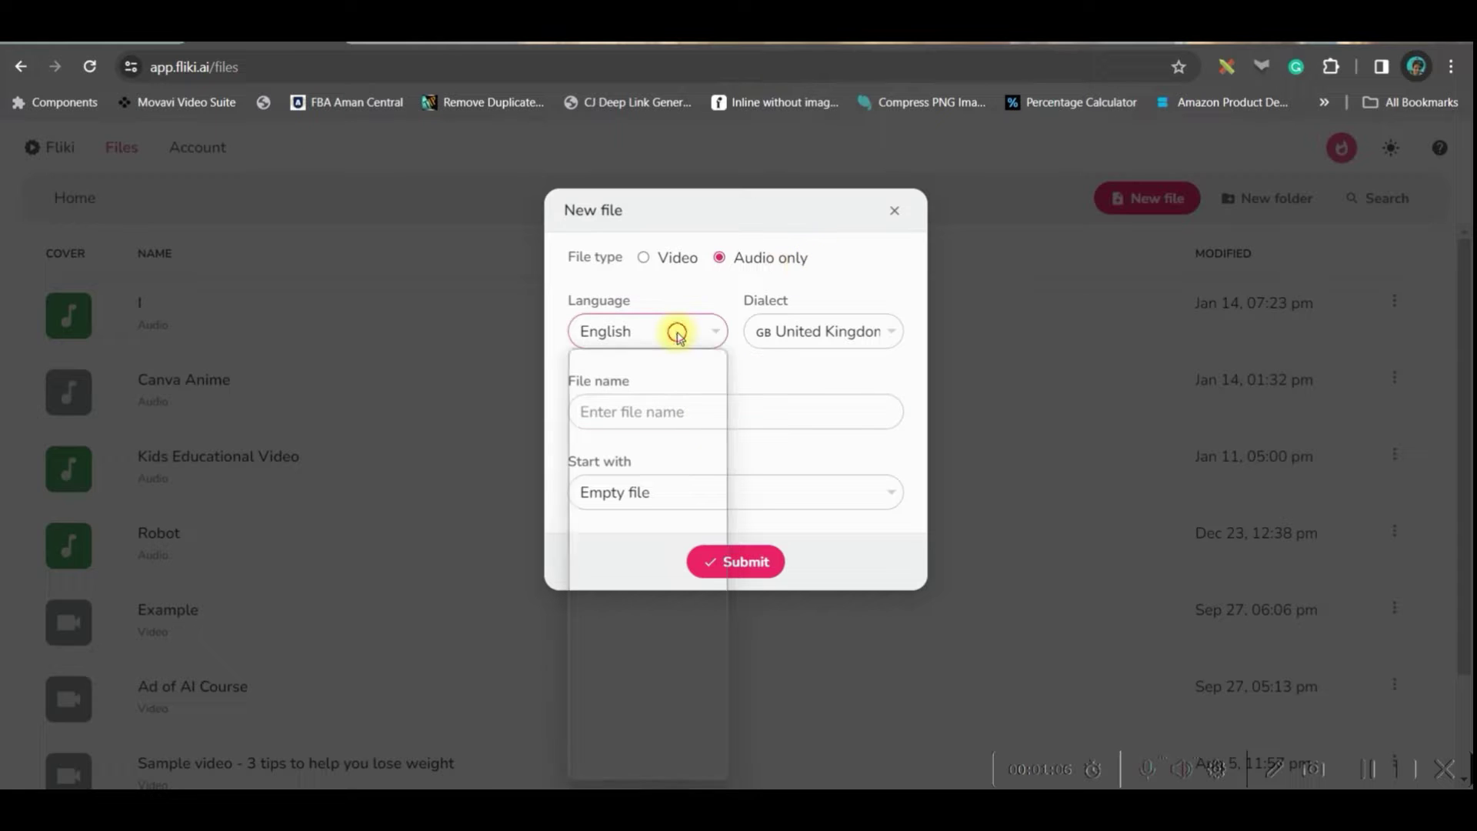
pyautogui.scroll(-1, 669, 738)
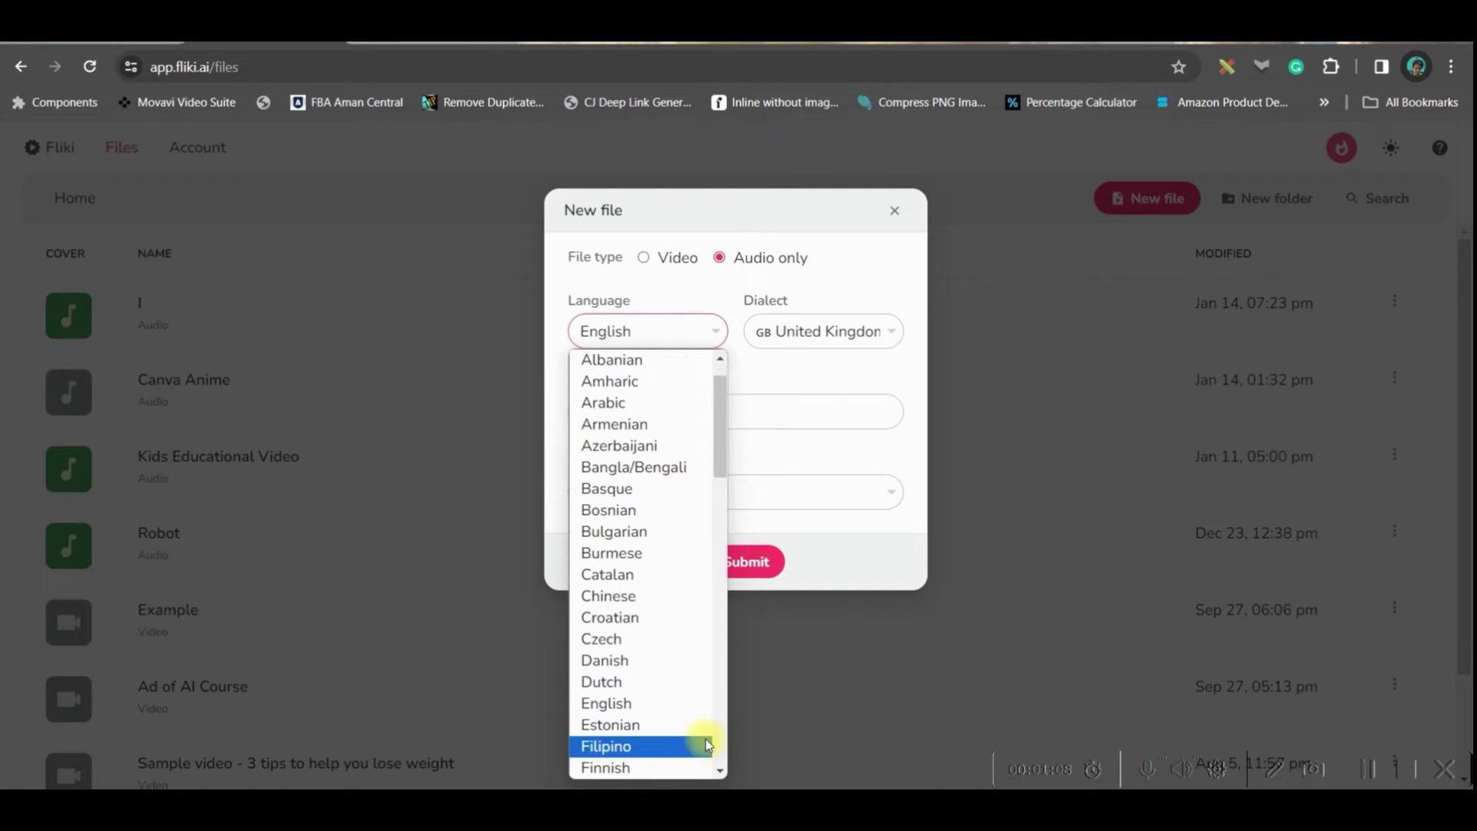
pyautogui.click(844, 720)
pyautogui.click(1138, 198)
pyautogui.click(823, 331)
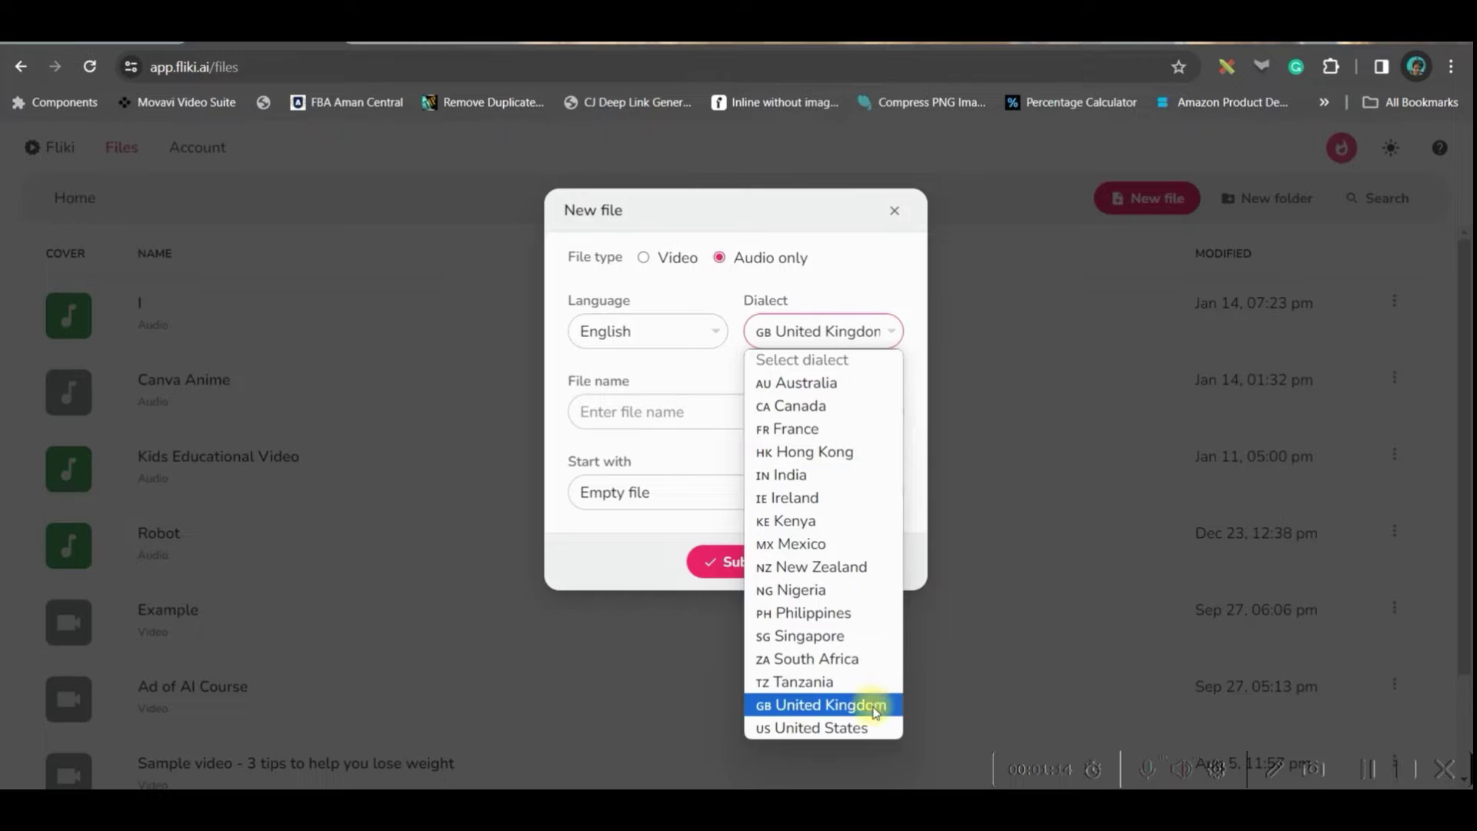
pyautogui.click(875, 707)
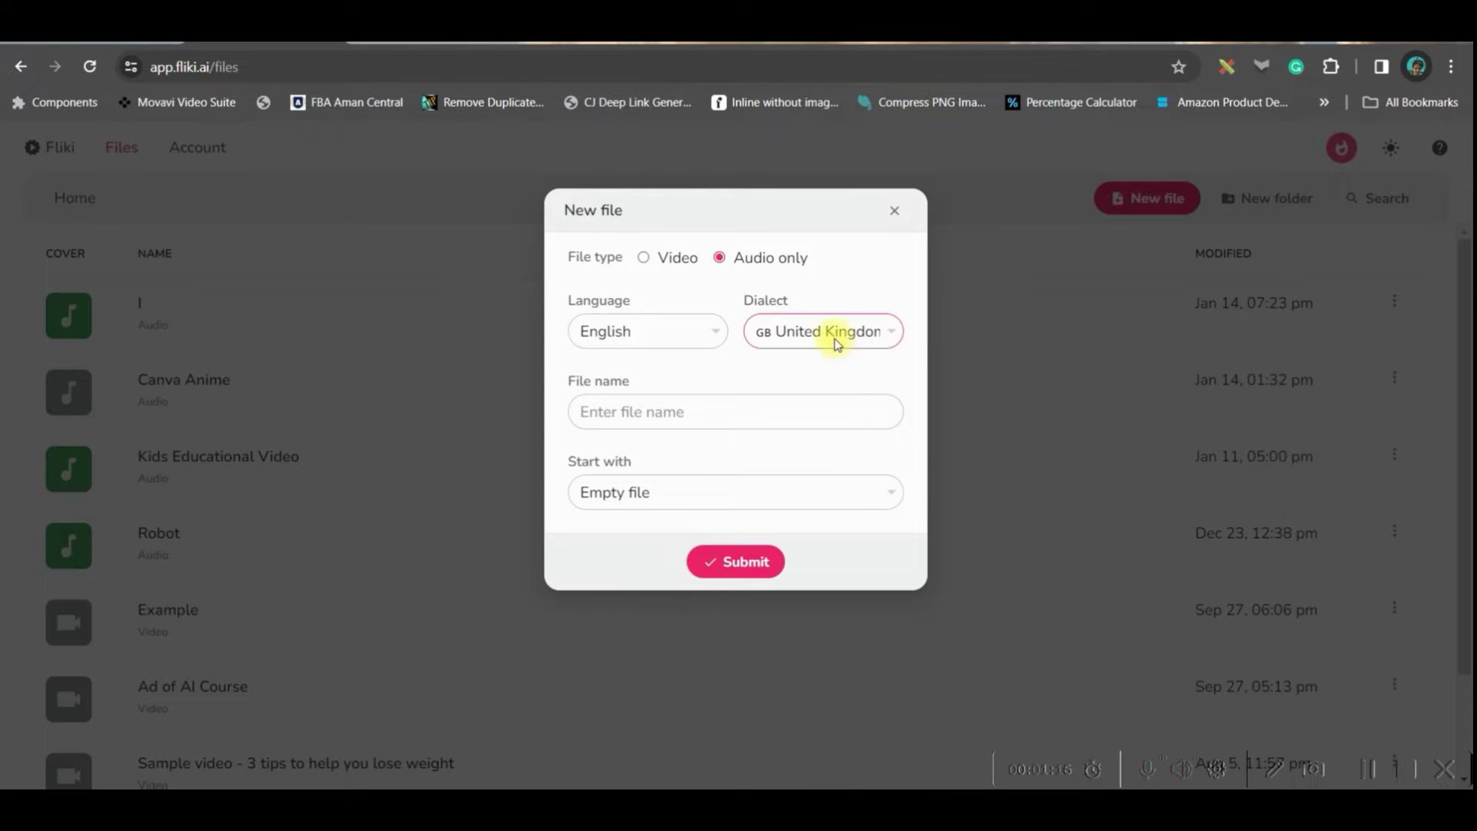
# Step: Name the file 'Love Story', start from an empty file, and open Scene 1's voiceover
pyautogui.click(727, 416)
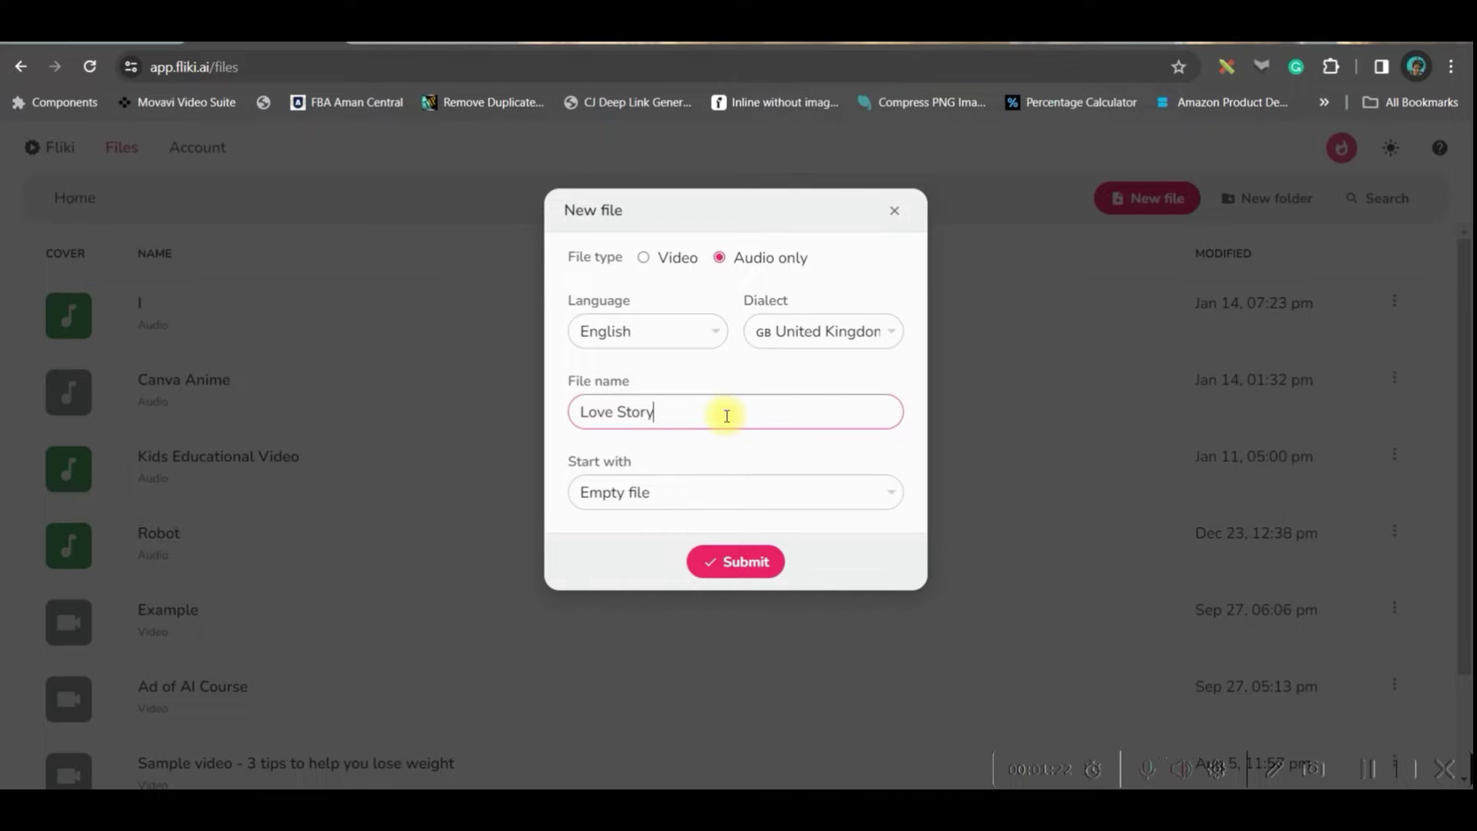
pyautogui.click(695, 498)
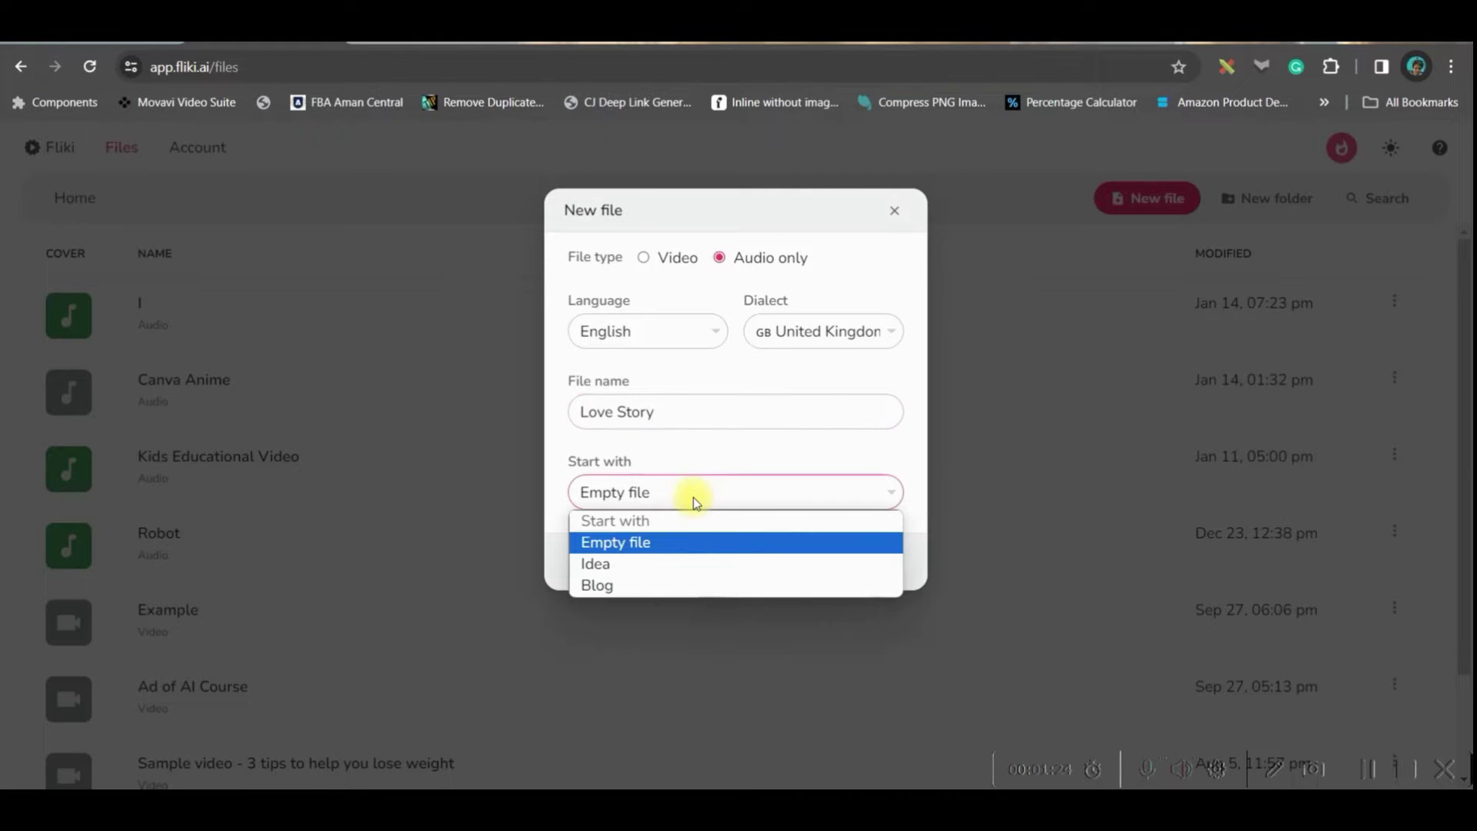
pyautogui.click(673, 543)
pyautogui.click(735, 564)
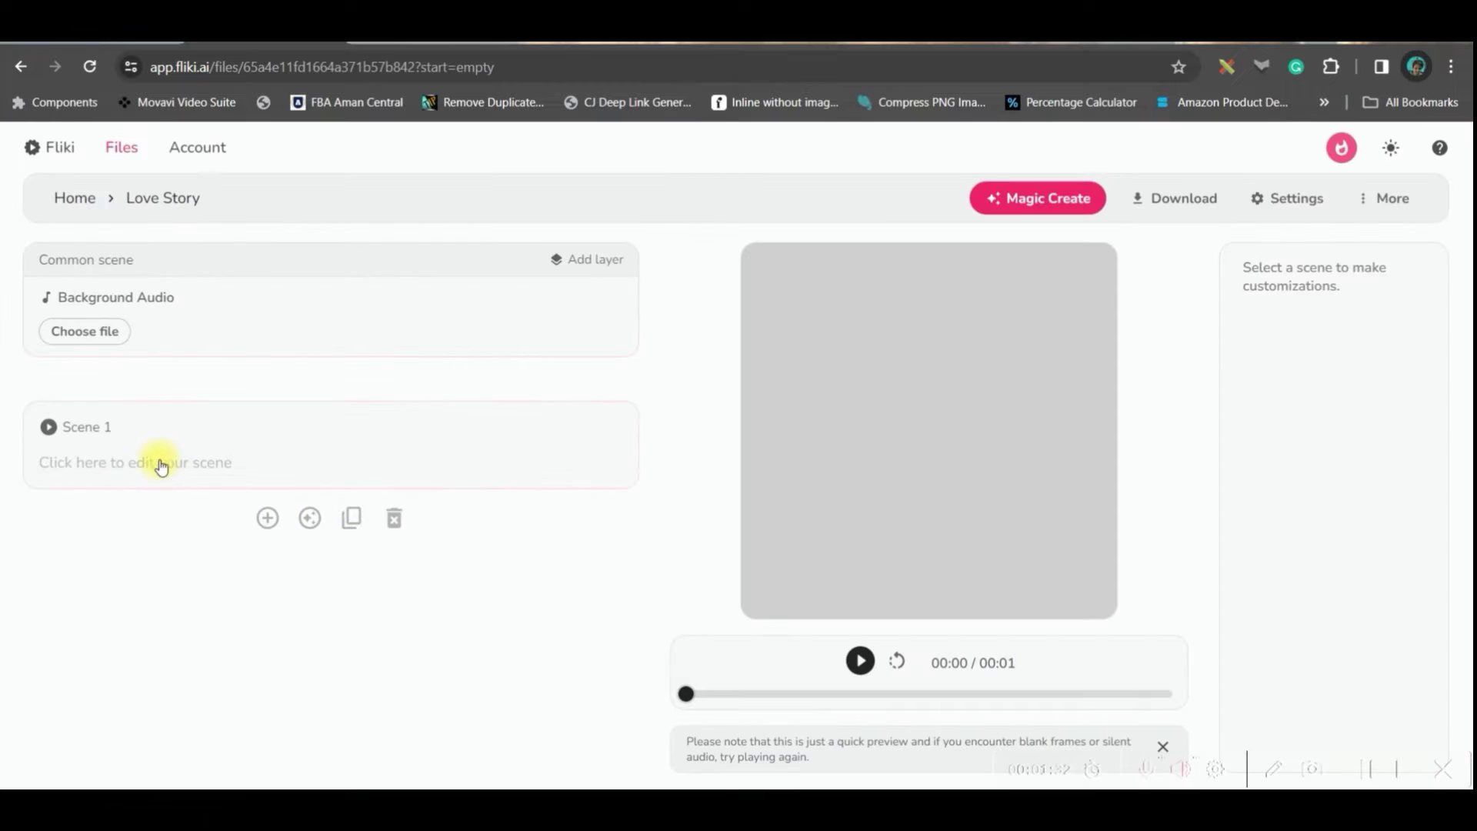
pyautogui.click(154, 460)
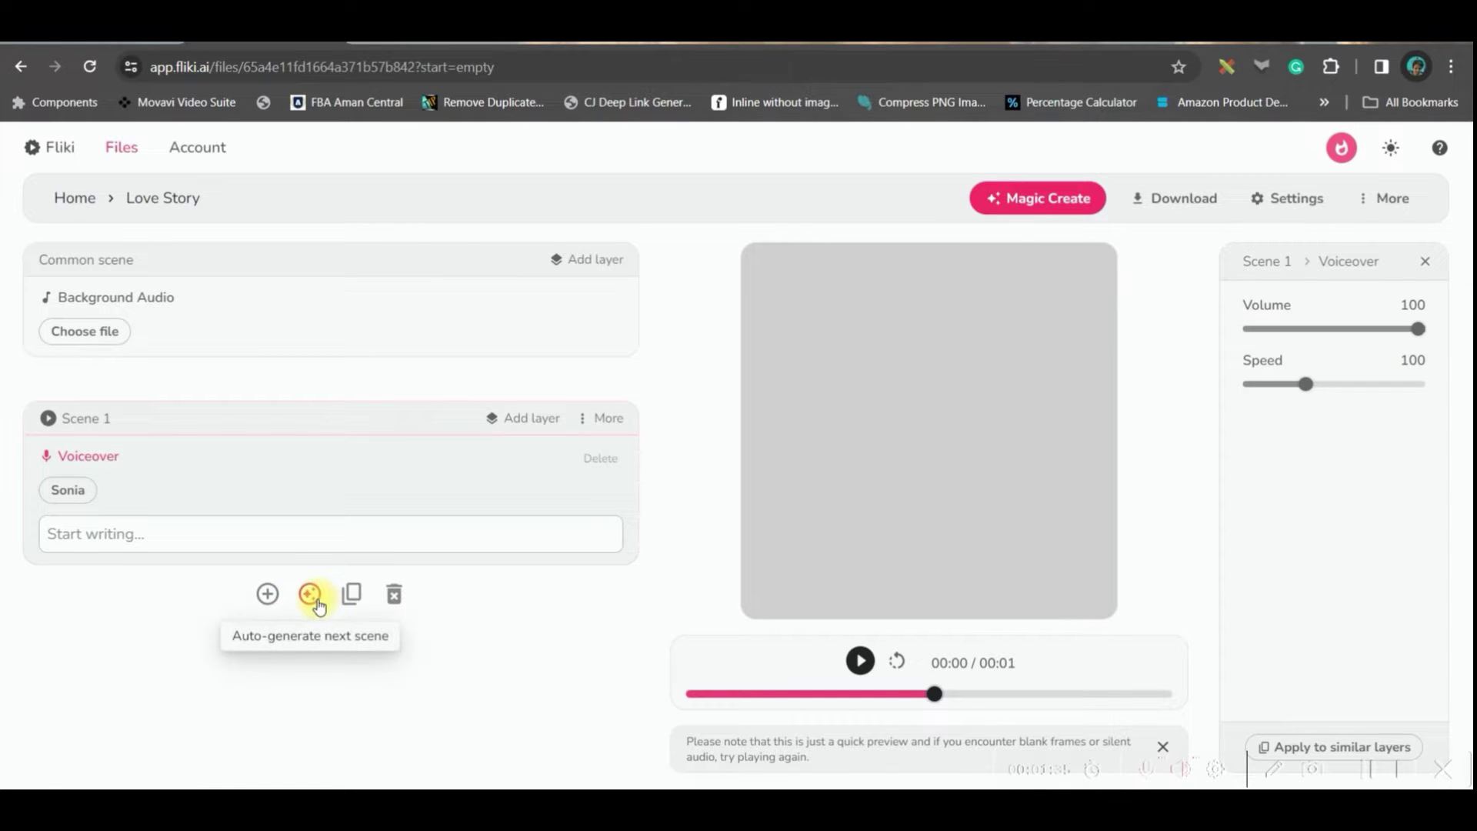
# Step: Filter voices to Female and choose Sonia as Scene 1's voice
pyautogui.click(73, 492)
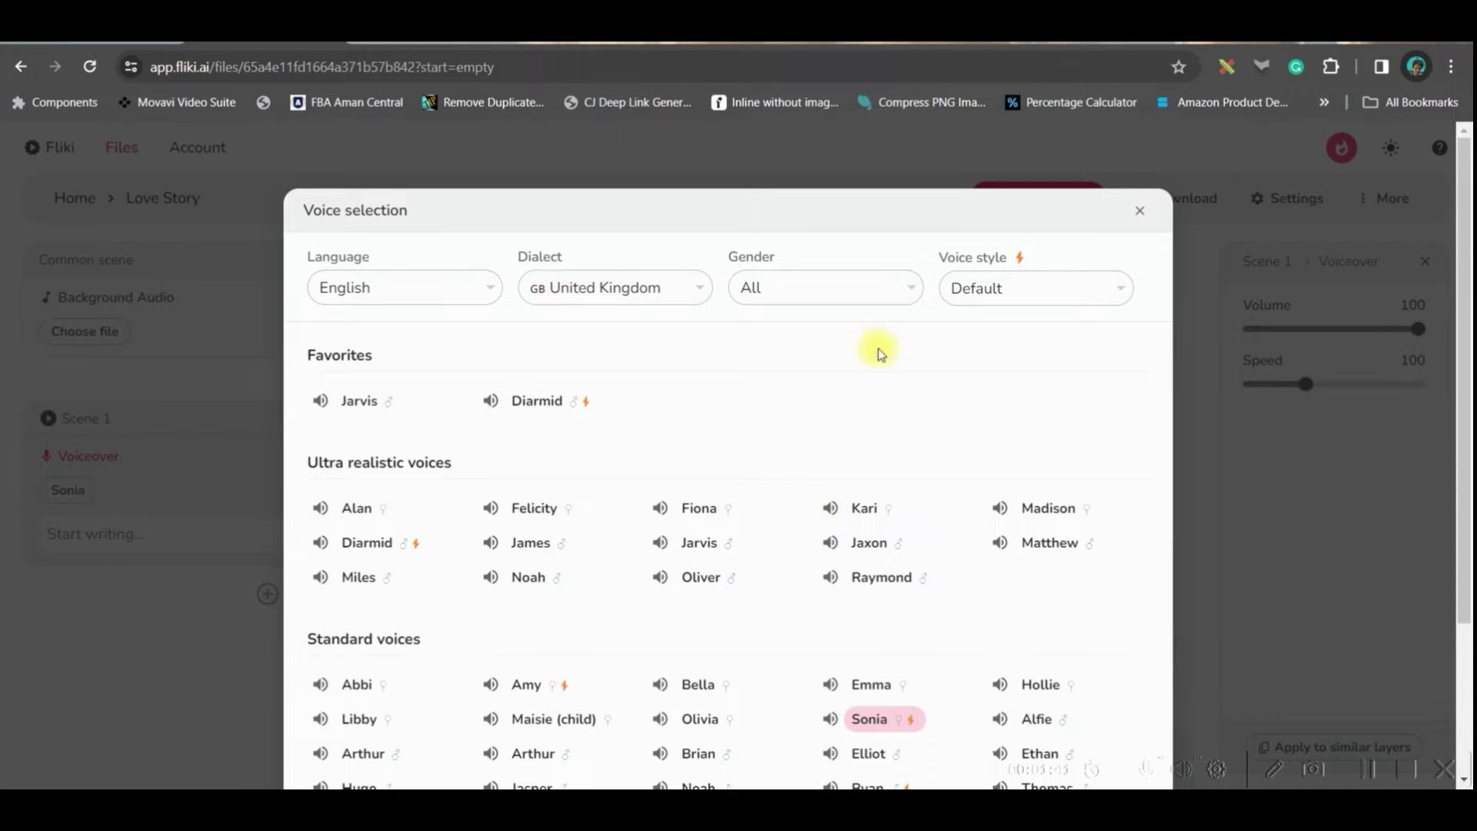
pyautogui.click(867, 288)
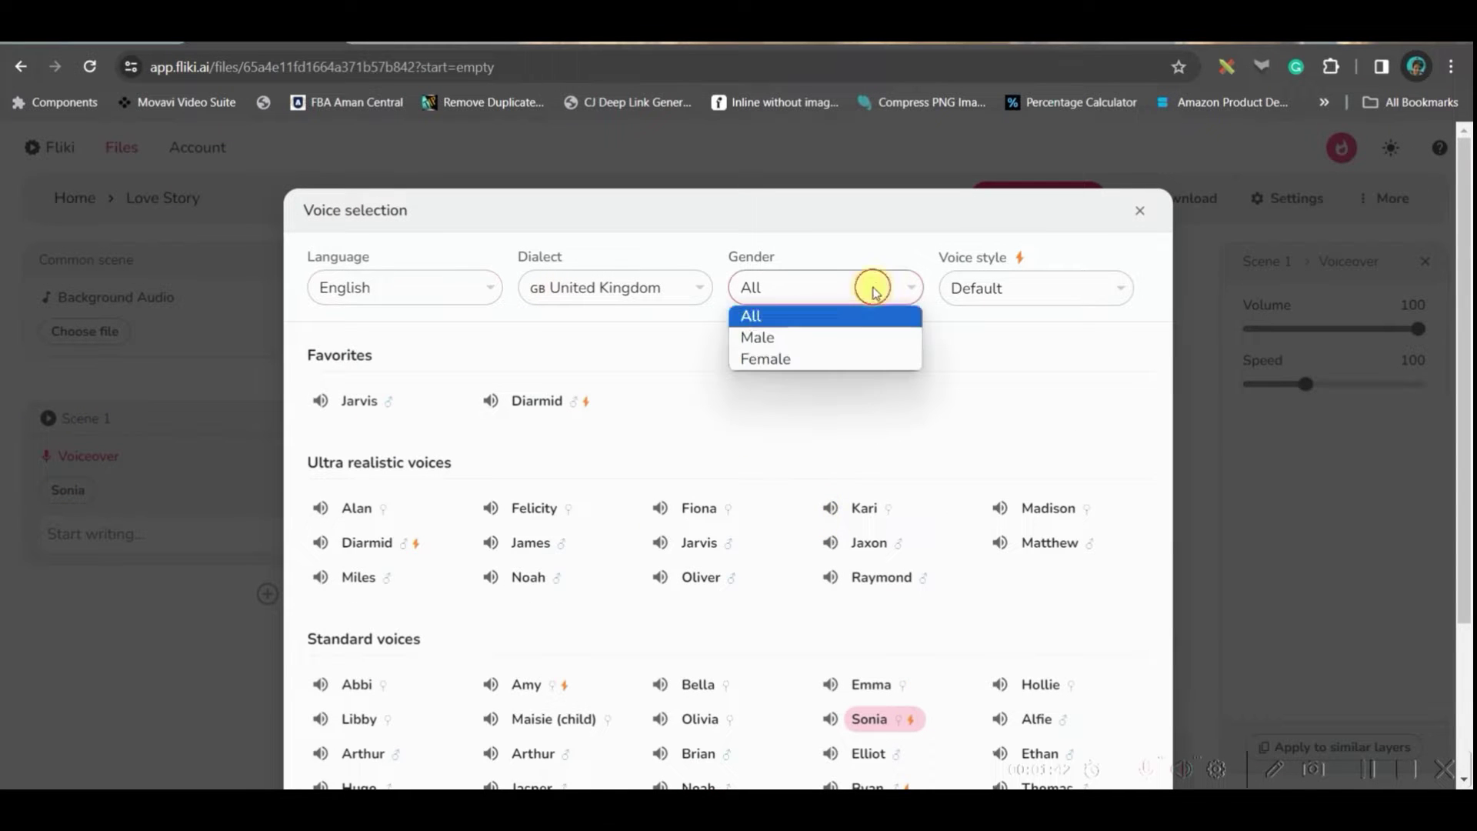
pyautogui.click(823, 360)
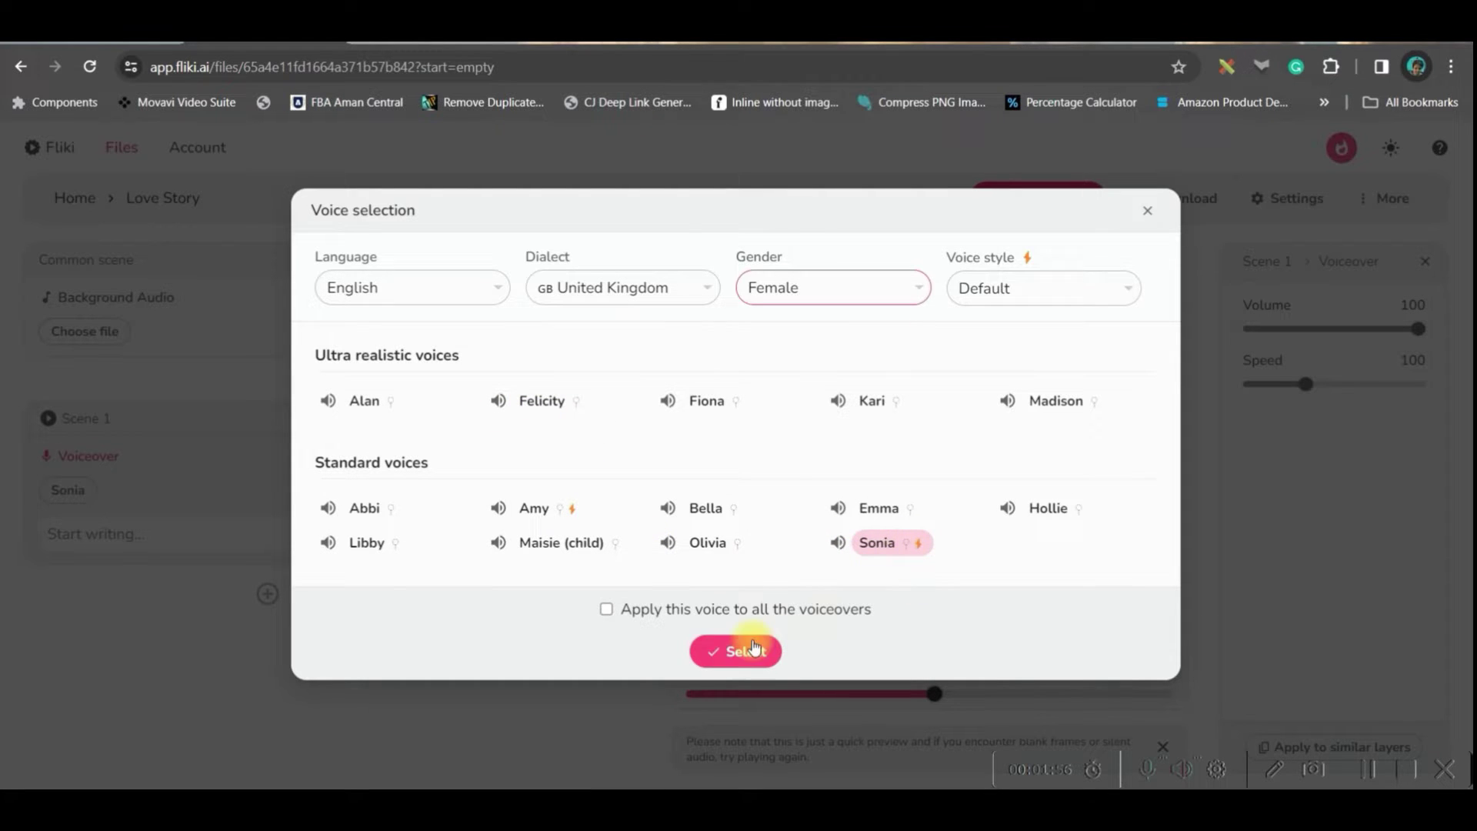
pyautogui.click(727, 651)
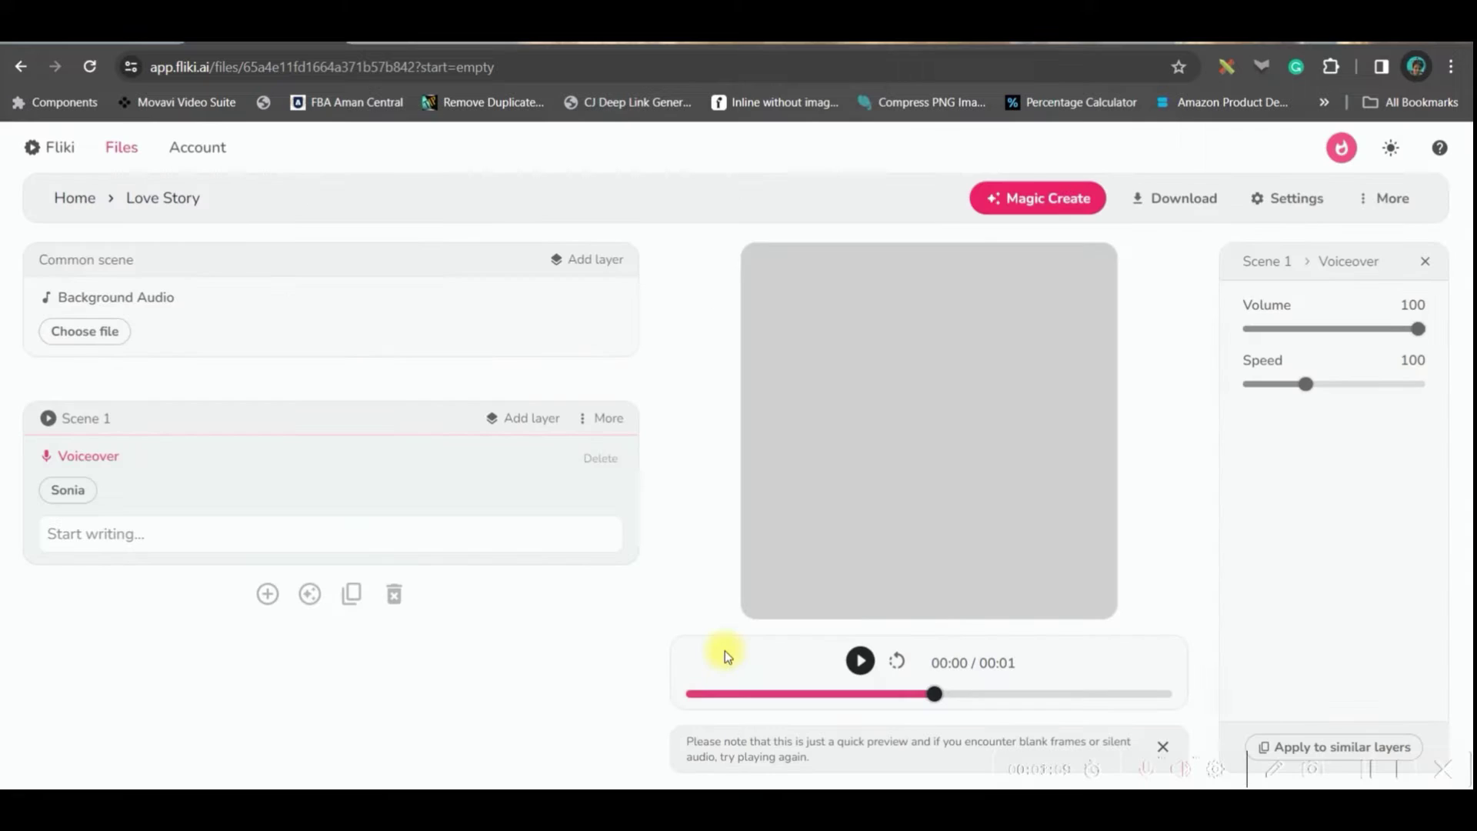
# Step: Paste Princess Sereena's reply from ChatGPT into Scene 1's voiceover text
pyautogui.click(231, 535)
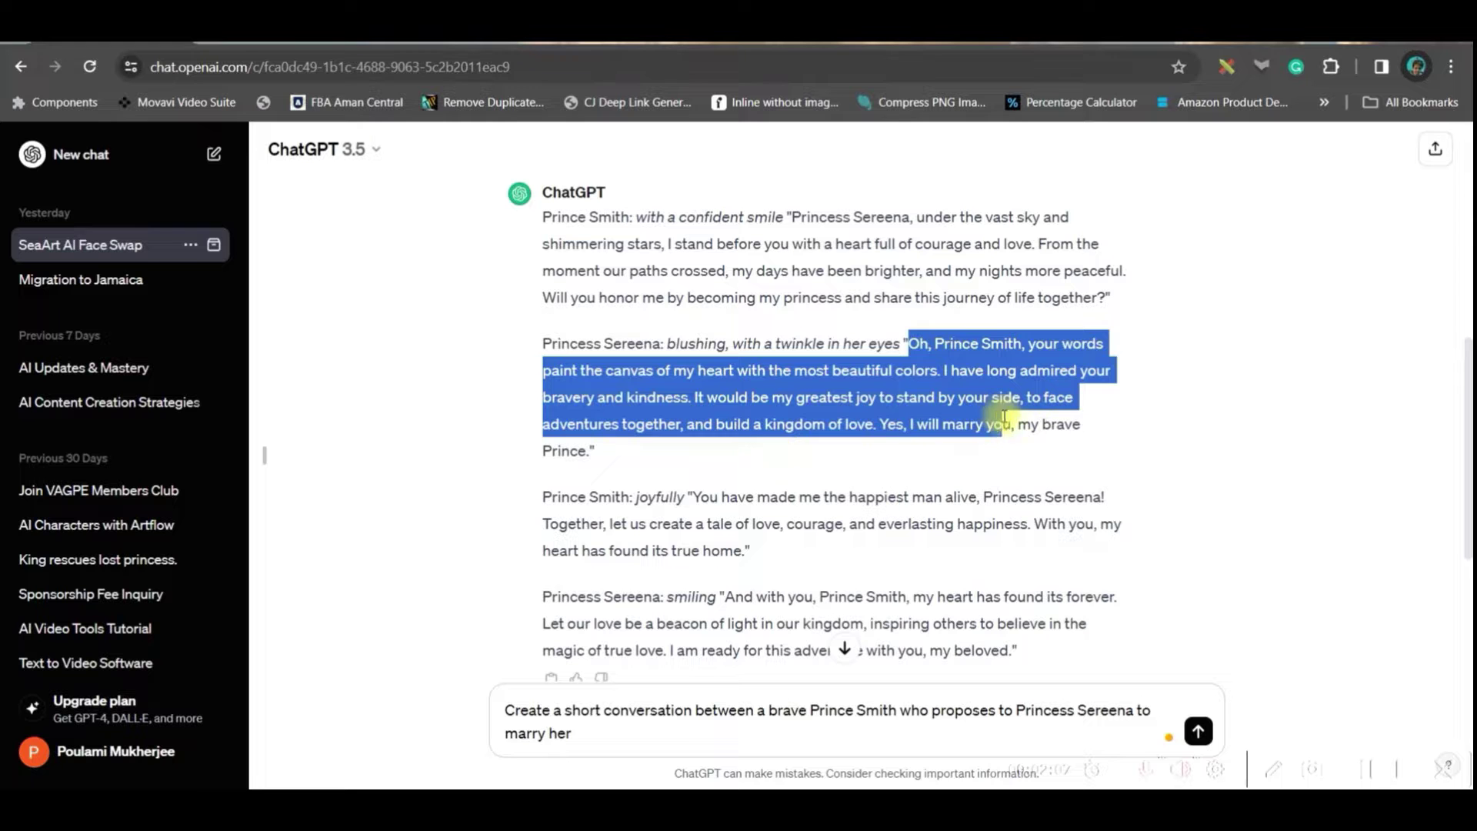
pyautogui.moveTo(1007, 401); pyautogui.dragTo(608, 462)
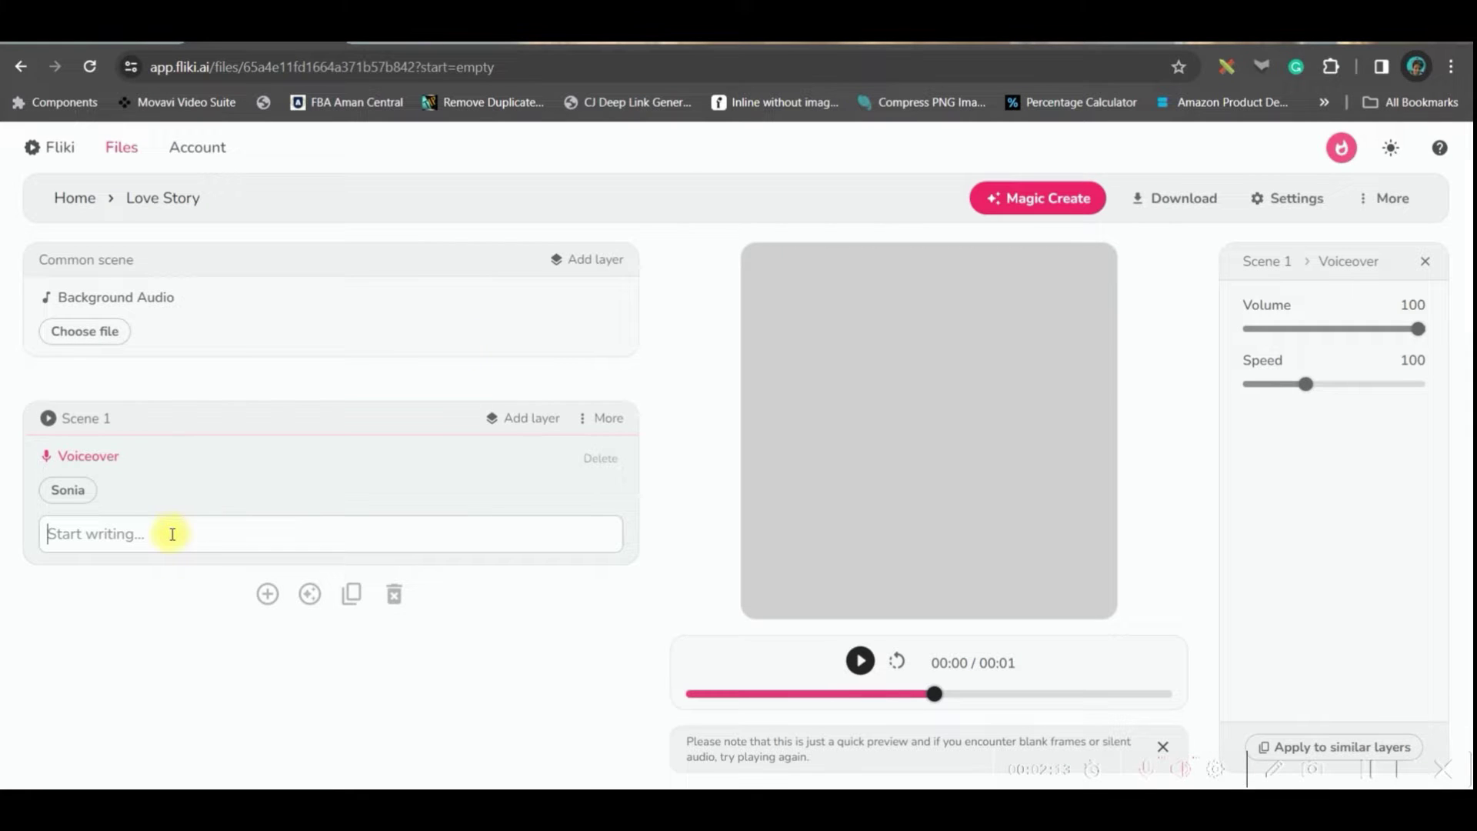
pyautogui.write('Oh, Prince Smith, your words paint the canvas of my heart with the most beautiful colors. I have long admired your bravery and kindness. It would be my greatest joy to stand by your side, to face adventures together, and build a kingdom of love. Yes, I will marry you, my brave Prince.')
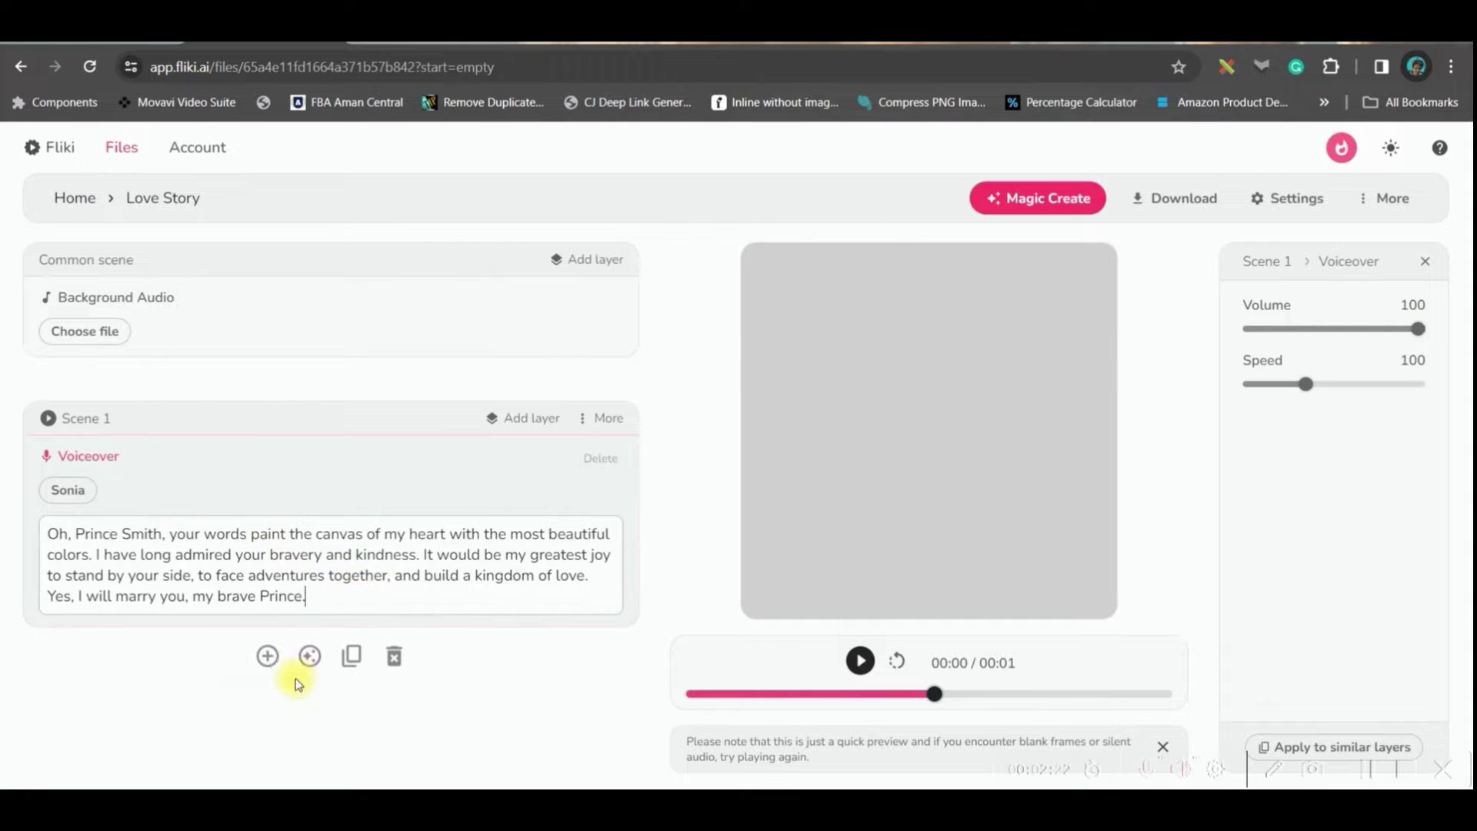
# Step: Add Scene 2 and paste Sereena's closing line as its voiceover
pyautogui.click(267, 655)
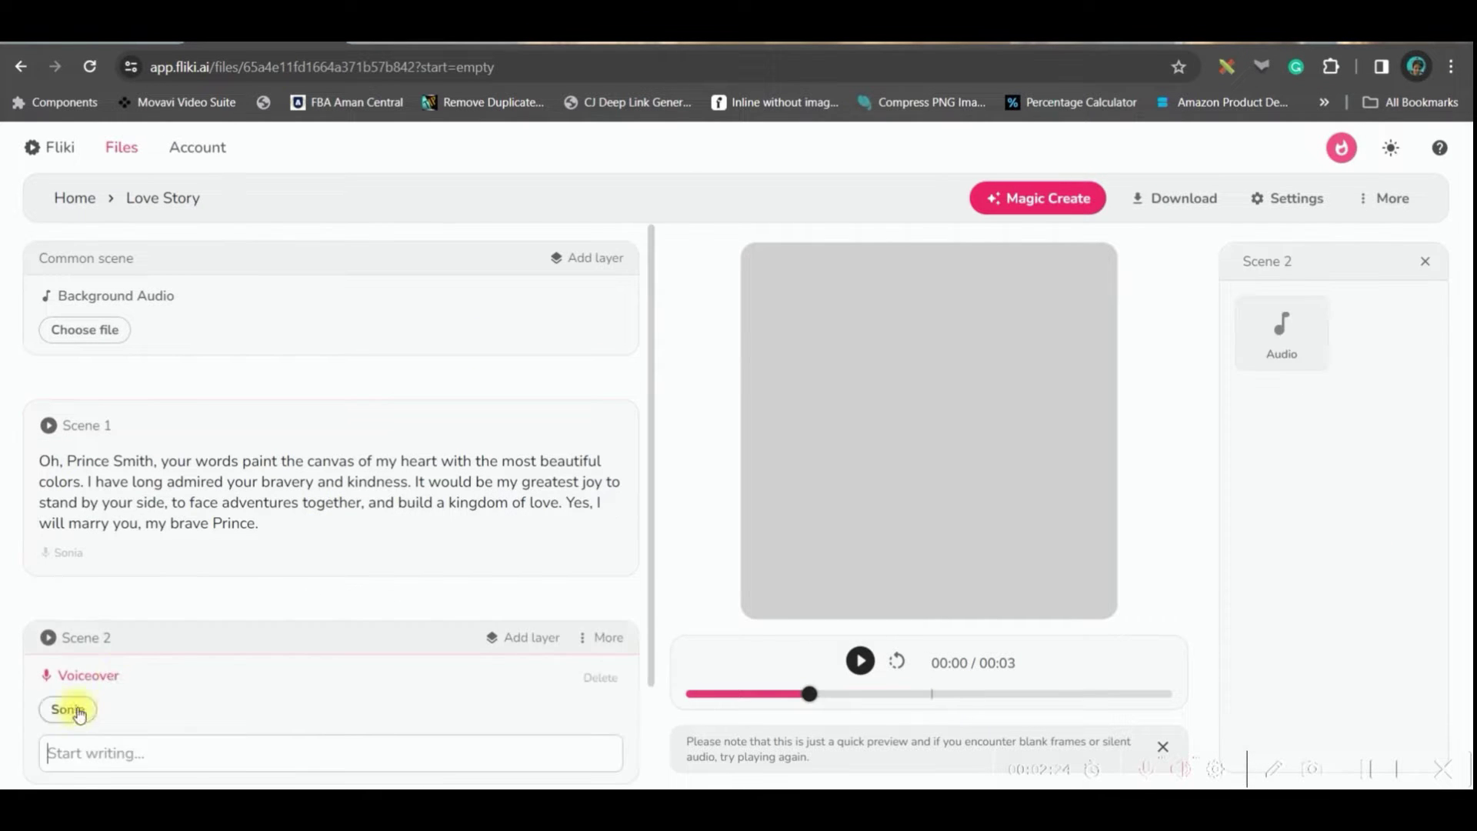
pyautogui.click(119, 751)
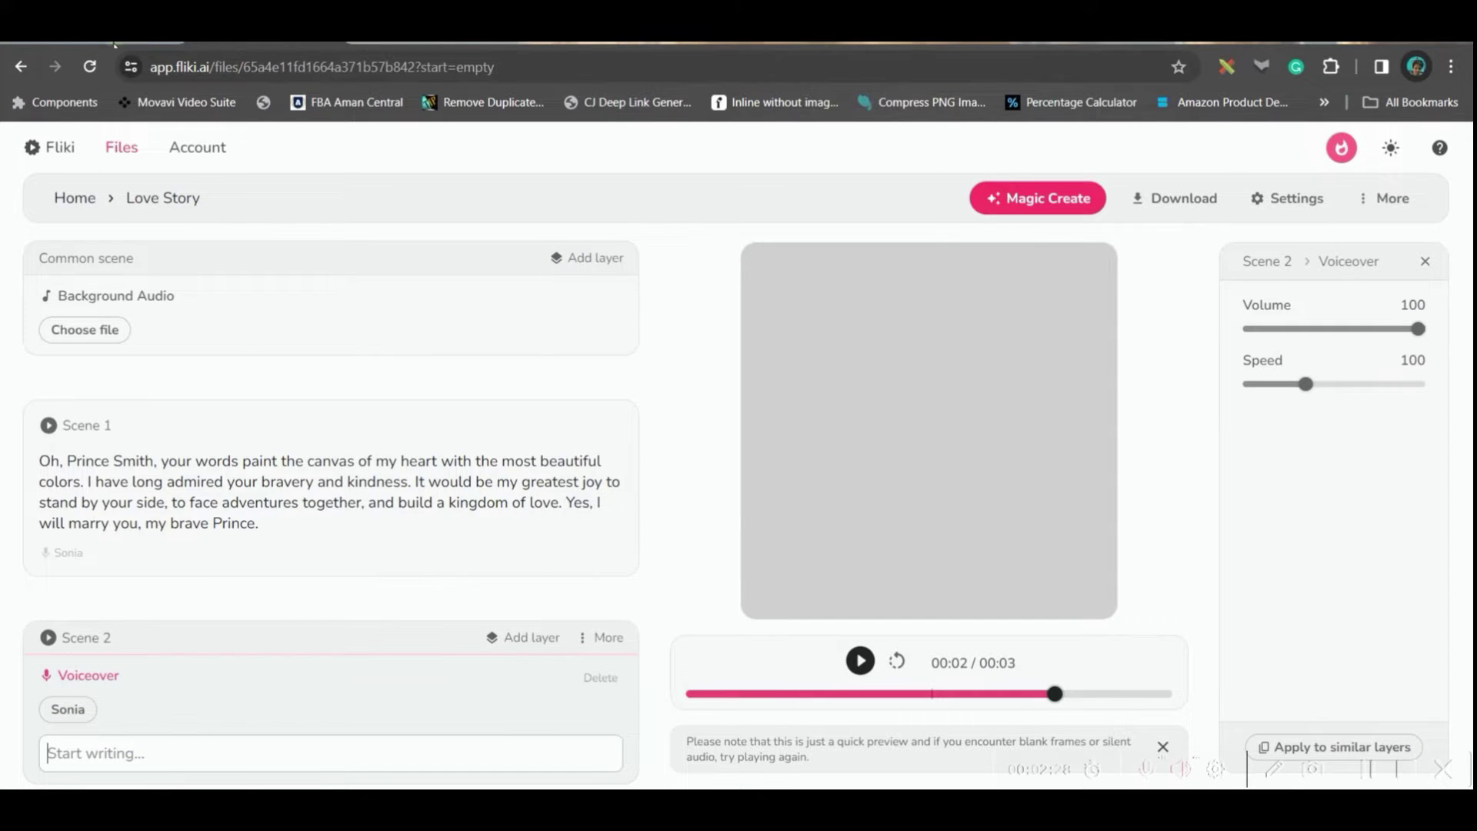
pyautogui.write('And with you, Prince Smith, my heart has found its forever. Let our love be a beacon of light in our kingdom, inspiring others to believe in the magic of true love. I am ready for this adventure with you, my beloved.')
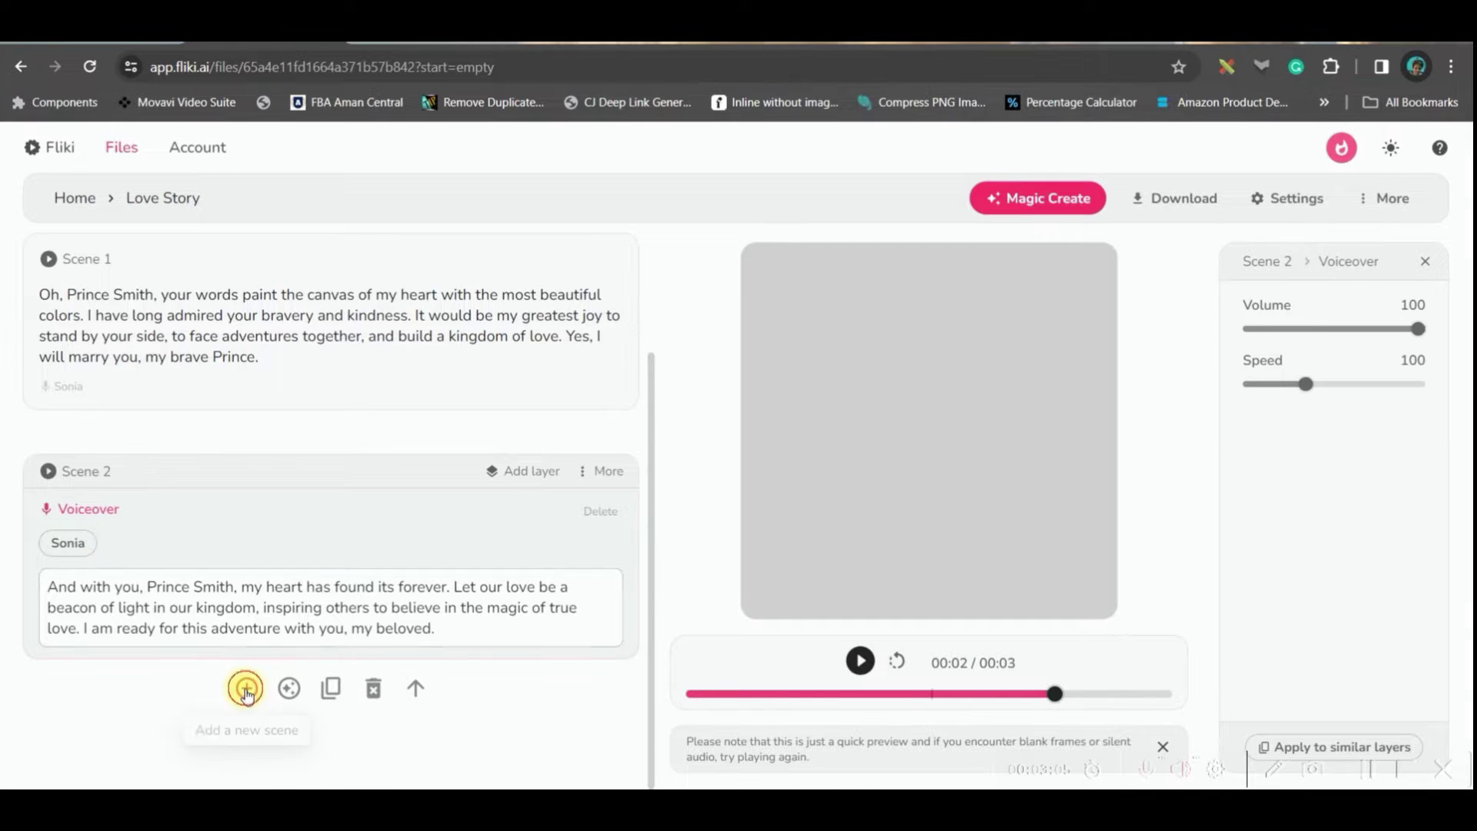
# Step: Add Scene 3 with the male voice Miles and paste Prince Smith's proposal, then download
pyautogui.click(215, 718)
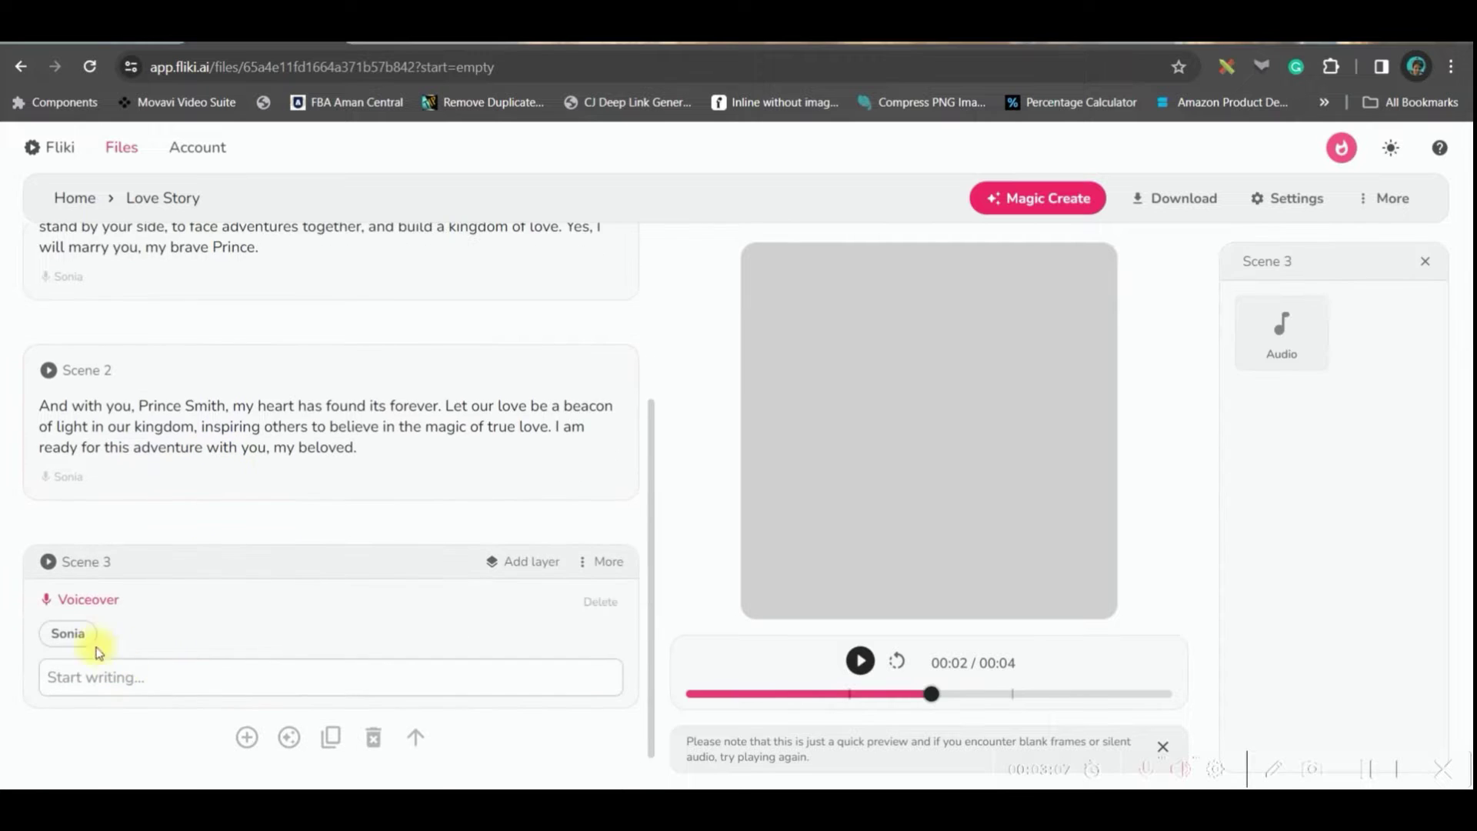
pyautogui.click(68, 633)
pyautogui.click(815, 290)
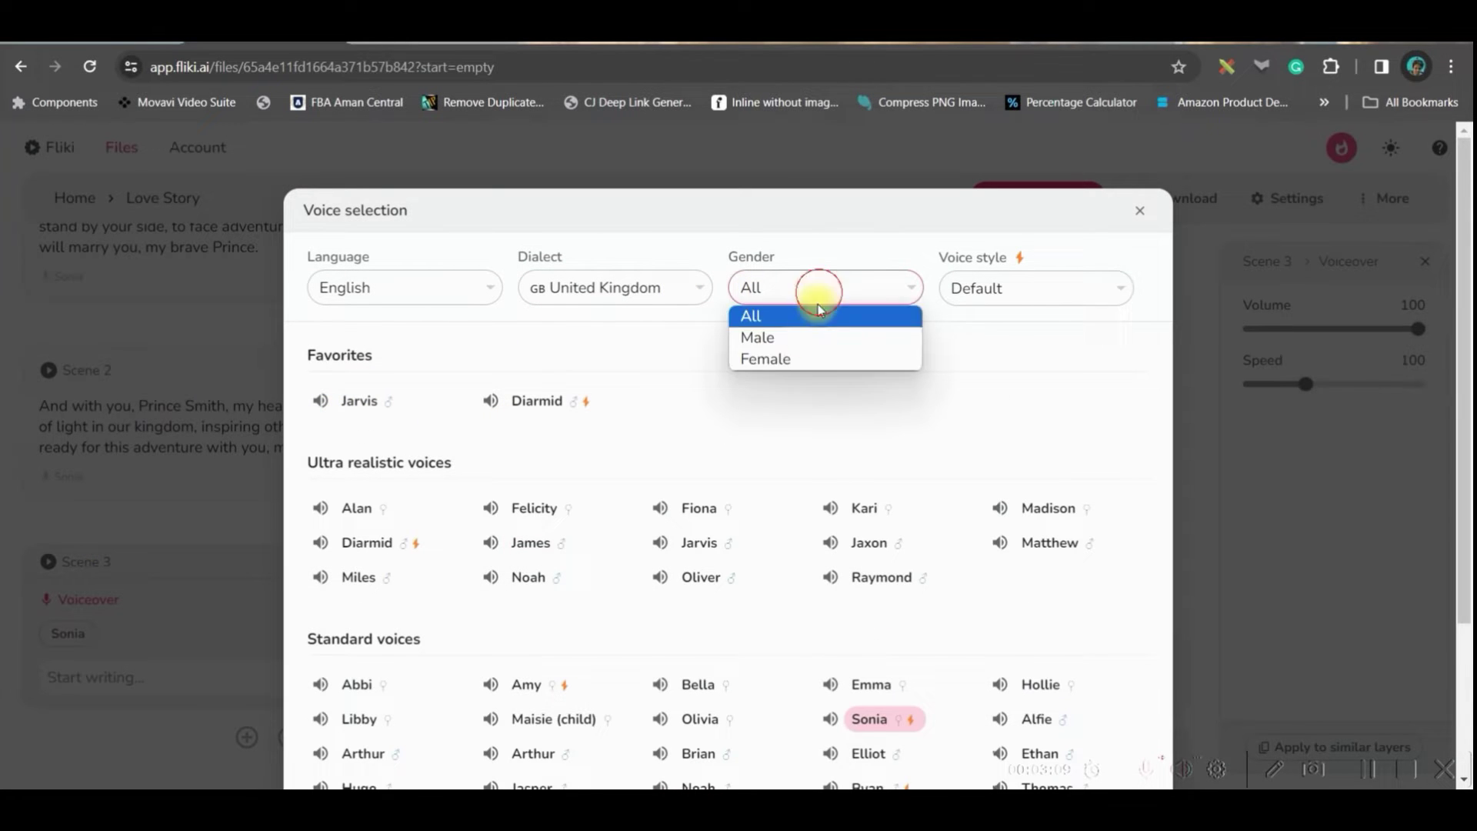
pyautogui.click(817, 334)
pyautogui.click(359, 543)
pyautogui.click(172, 678)
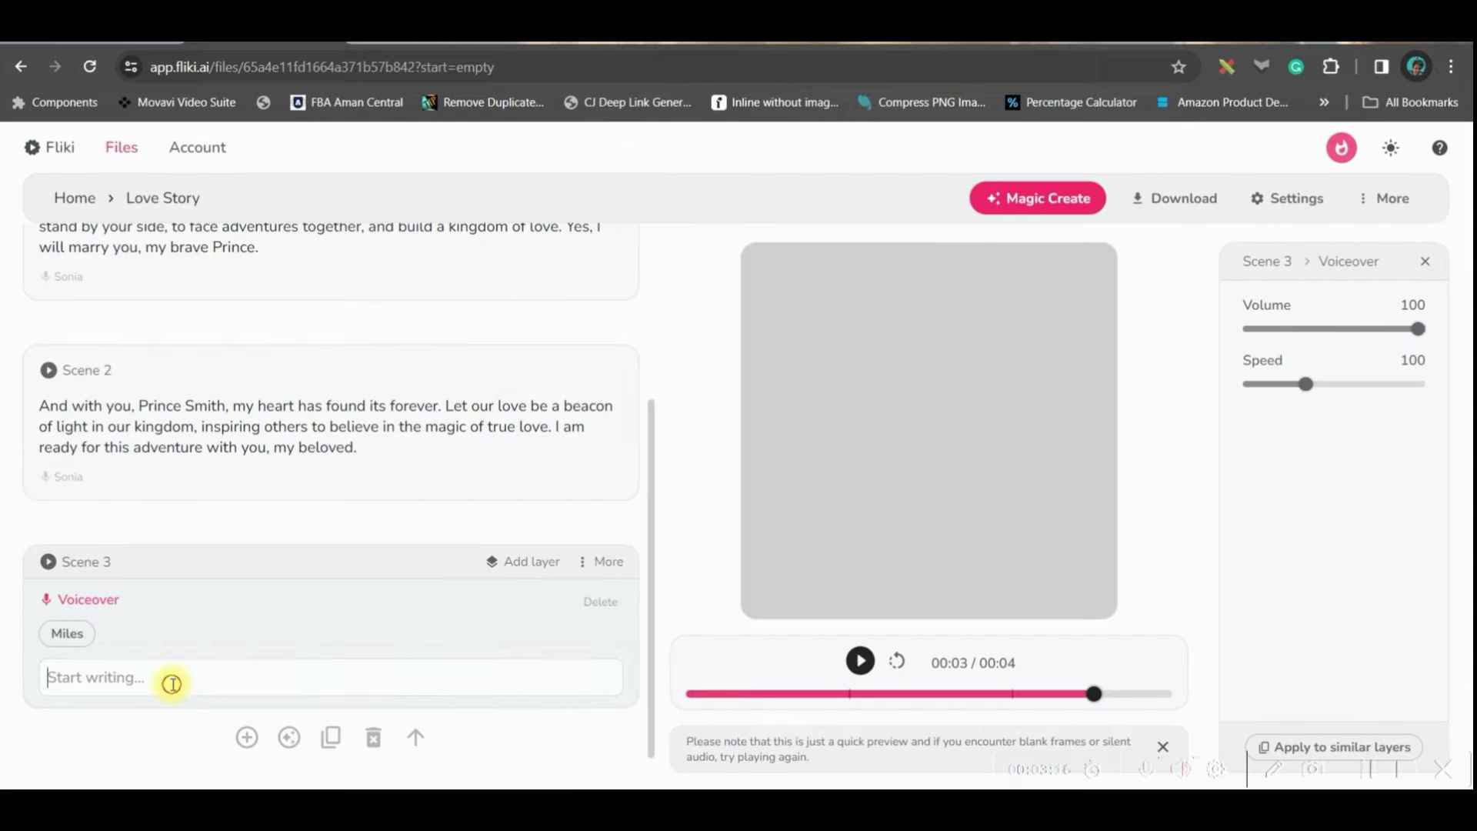
pyautogui.write('Princess Sereena, under the vast sky and shimmering stars, I stand before you with a heart full of courage and love. From the moment our paths crossed, my days have been brighter, and my nights more peaceful. Will you honor me by becoming my princess and share this journey of life together?')
pyautogui.click(1179, 199)
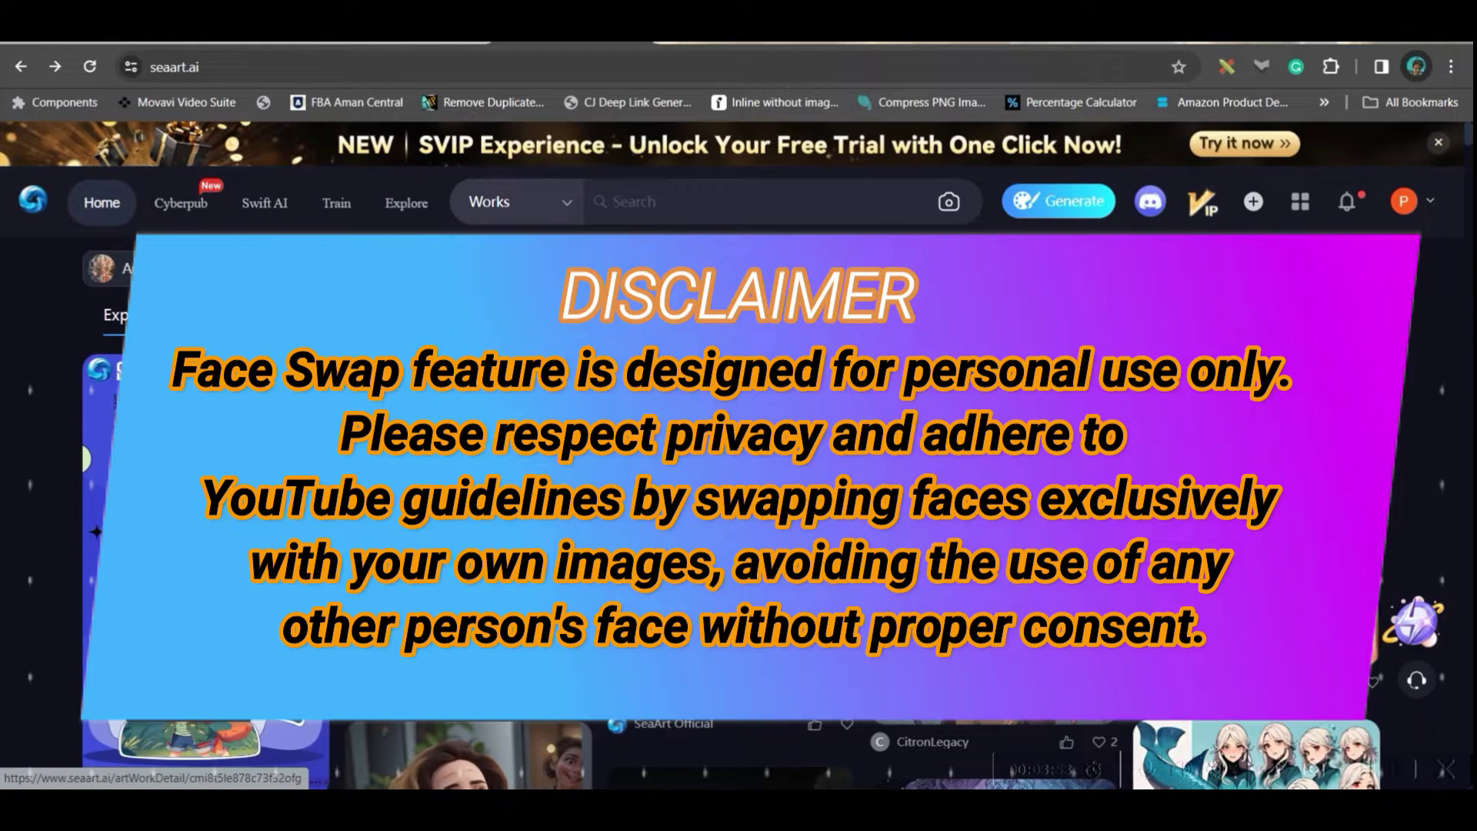
# Step: Scroll SeaArt's home feed and open AIMAKER's red-haired medieval queen portrait
pyautogui.scroll(-10, 1254, 539)
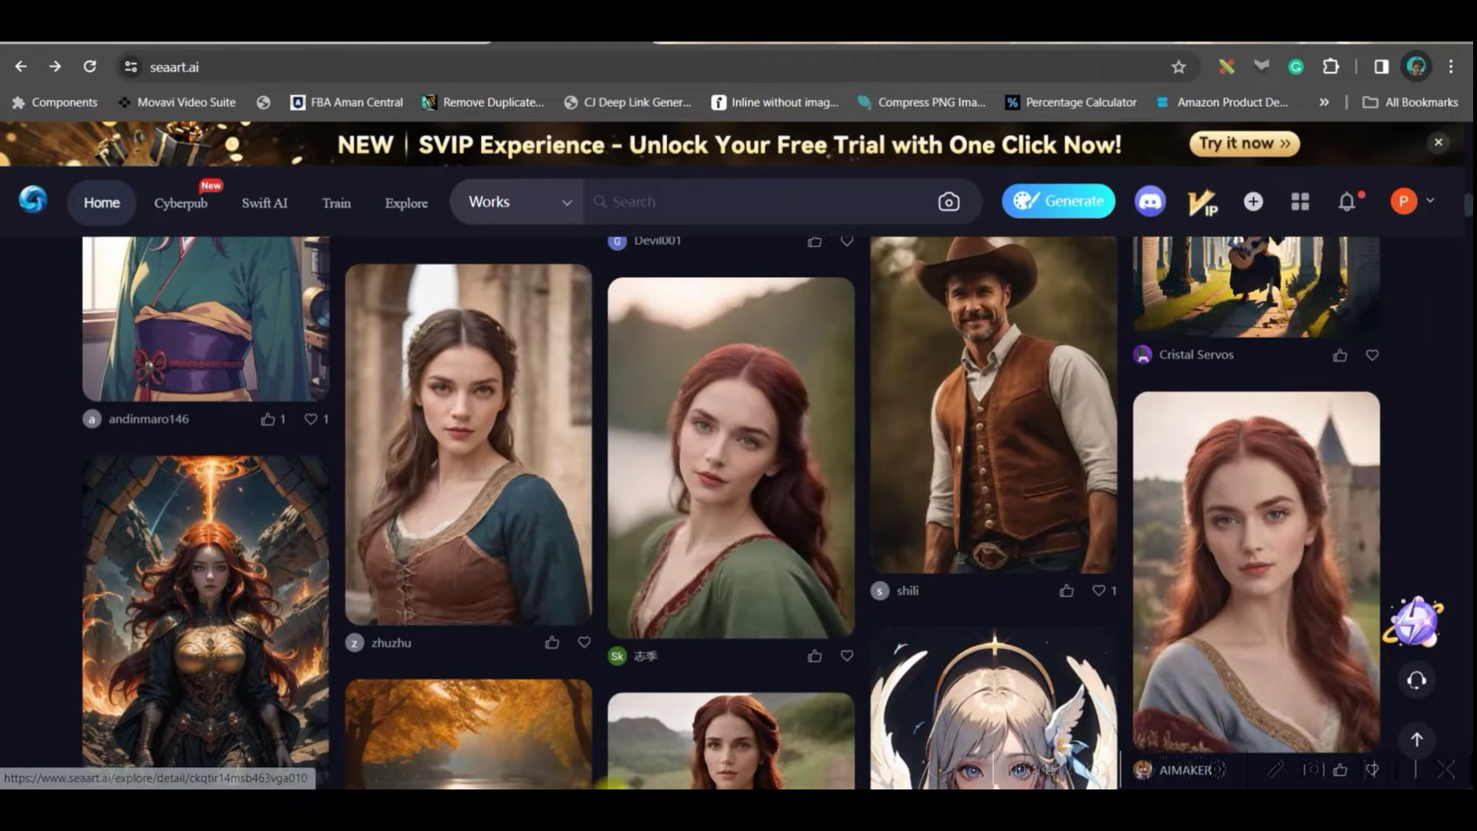
pyautogui.scroll(-3, 865, 577)
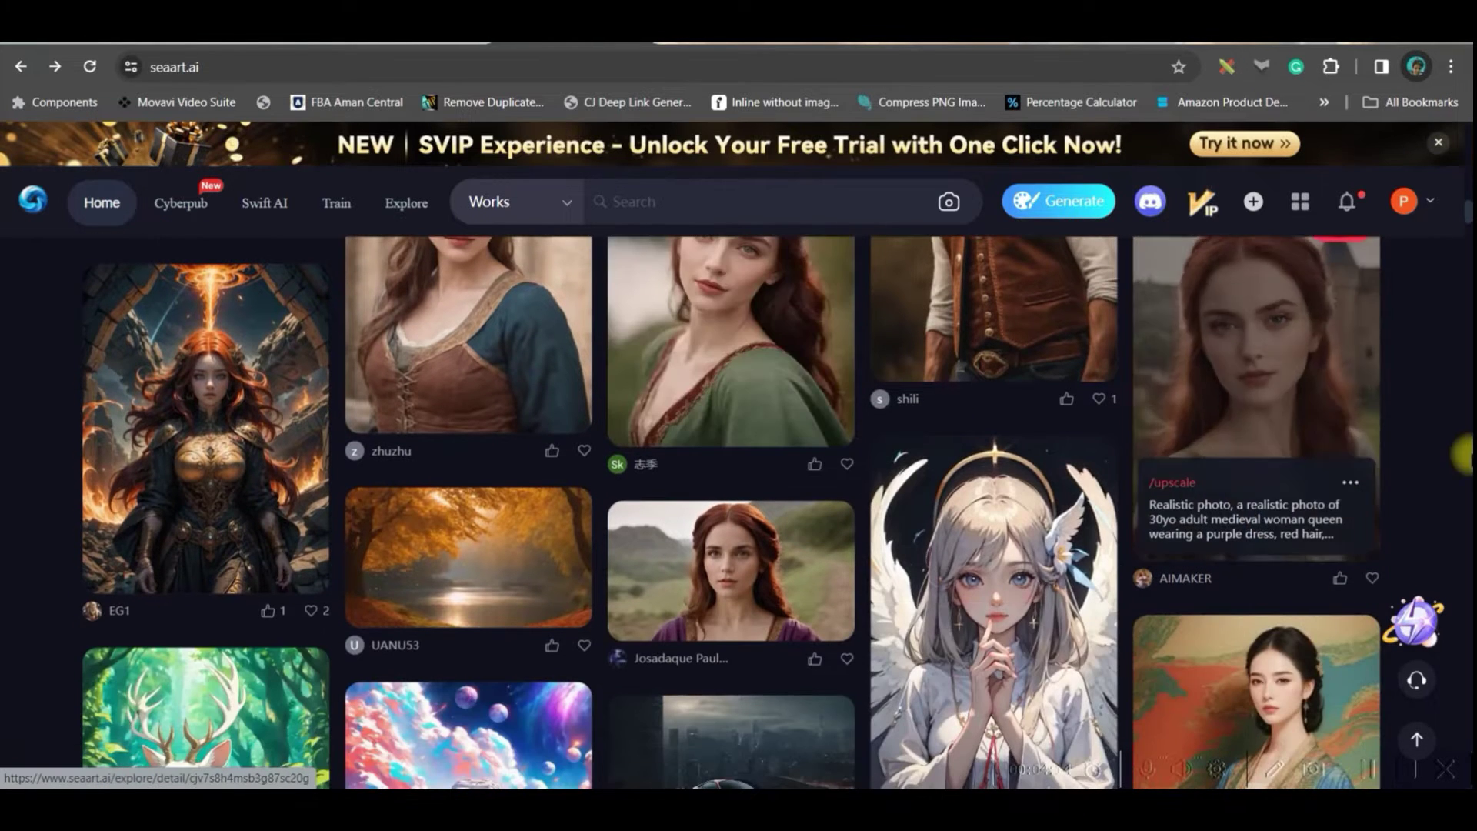
pyautogui.click(1269, 492)
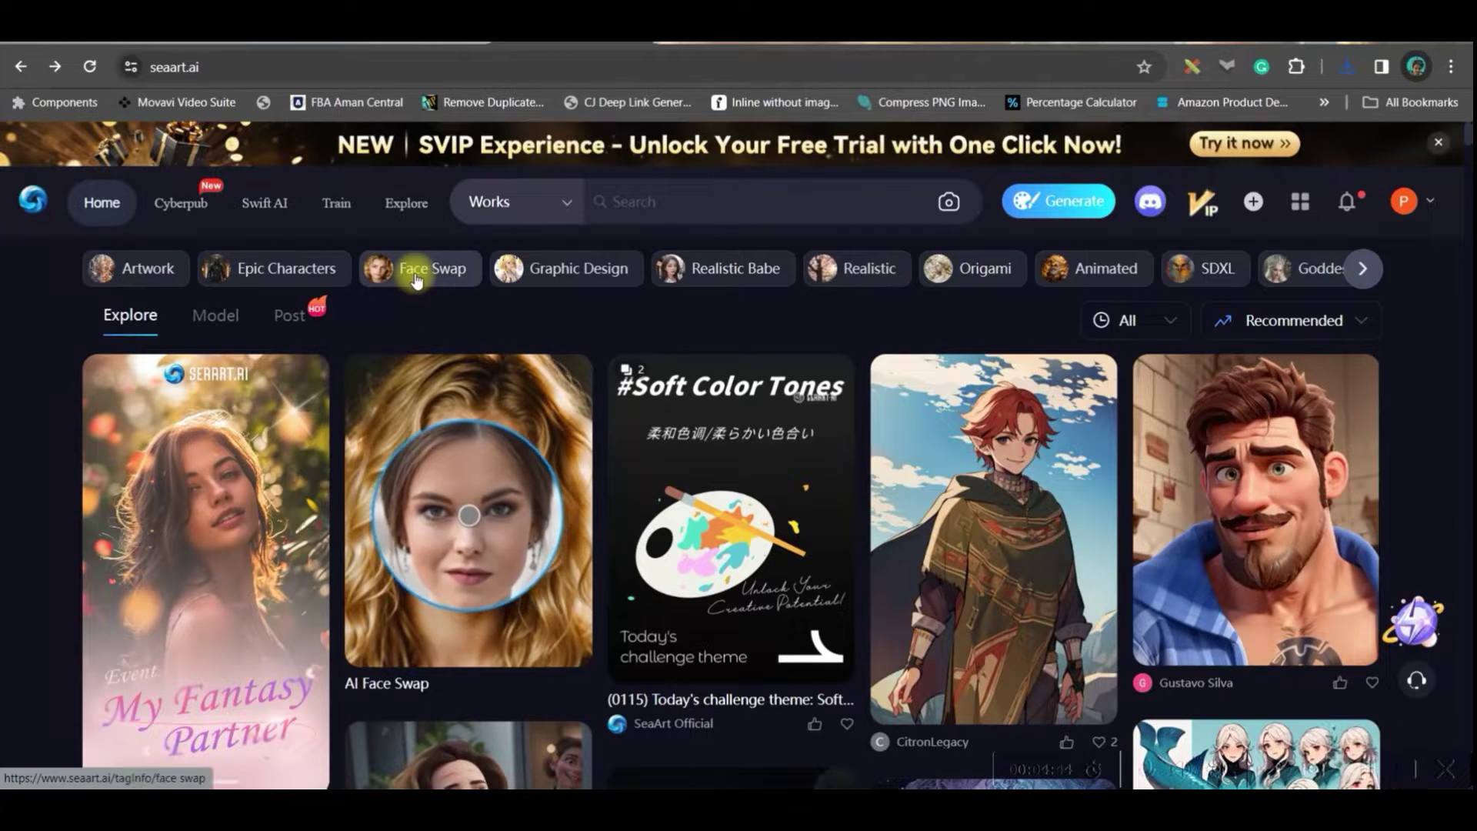
# Step: Open the AI Face Swap tool from a video card on the Face Swap tag page
pyautogui.click(429, 270)
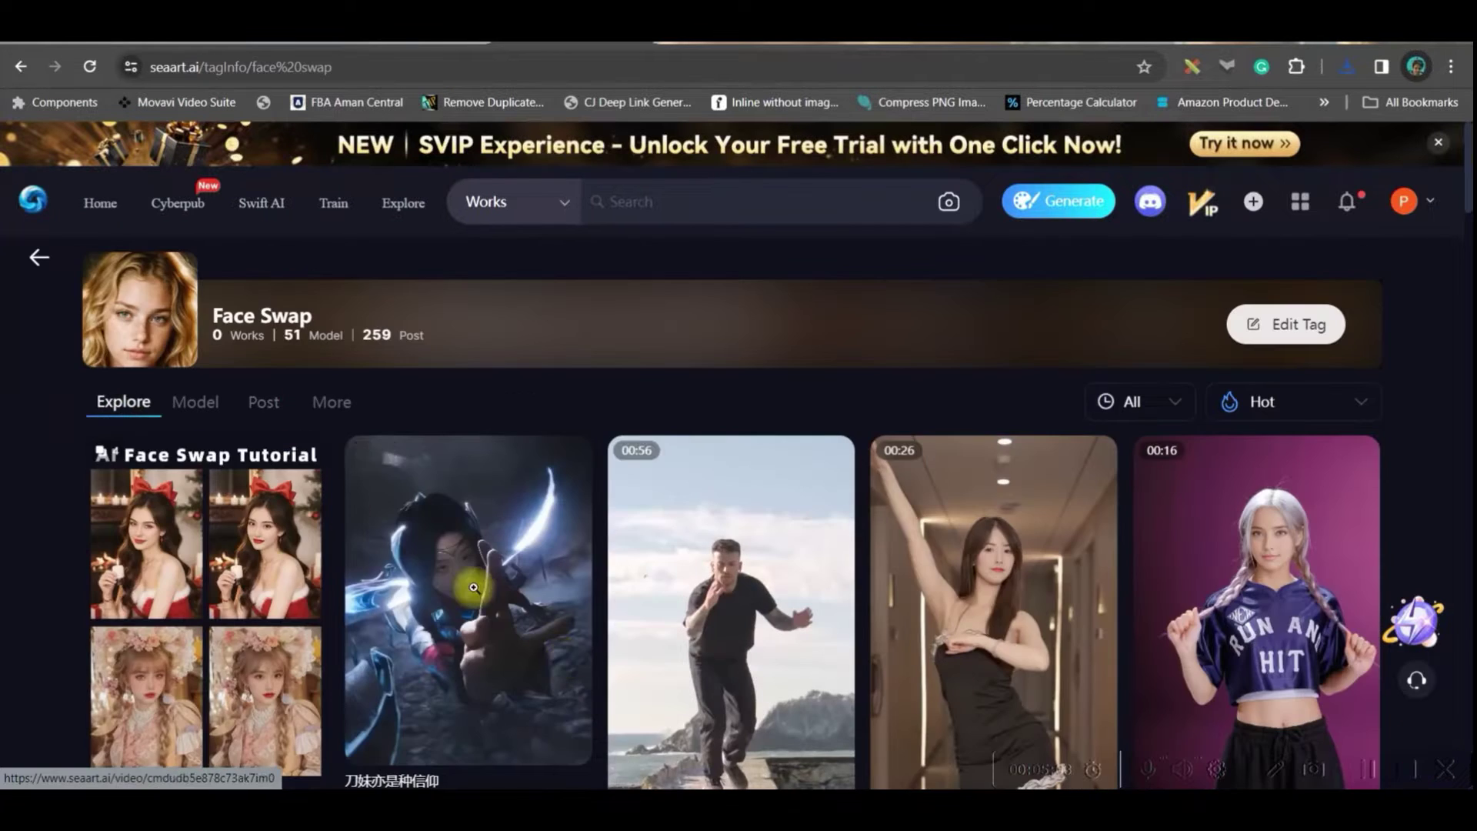
pyautogui.scroll(-3, 570, 518)
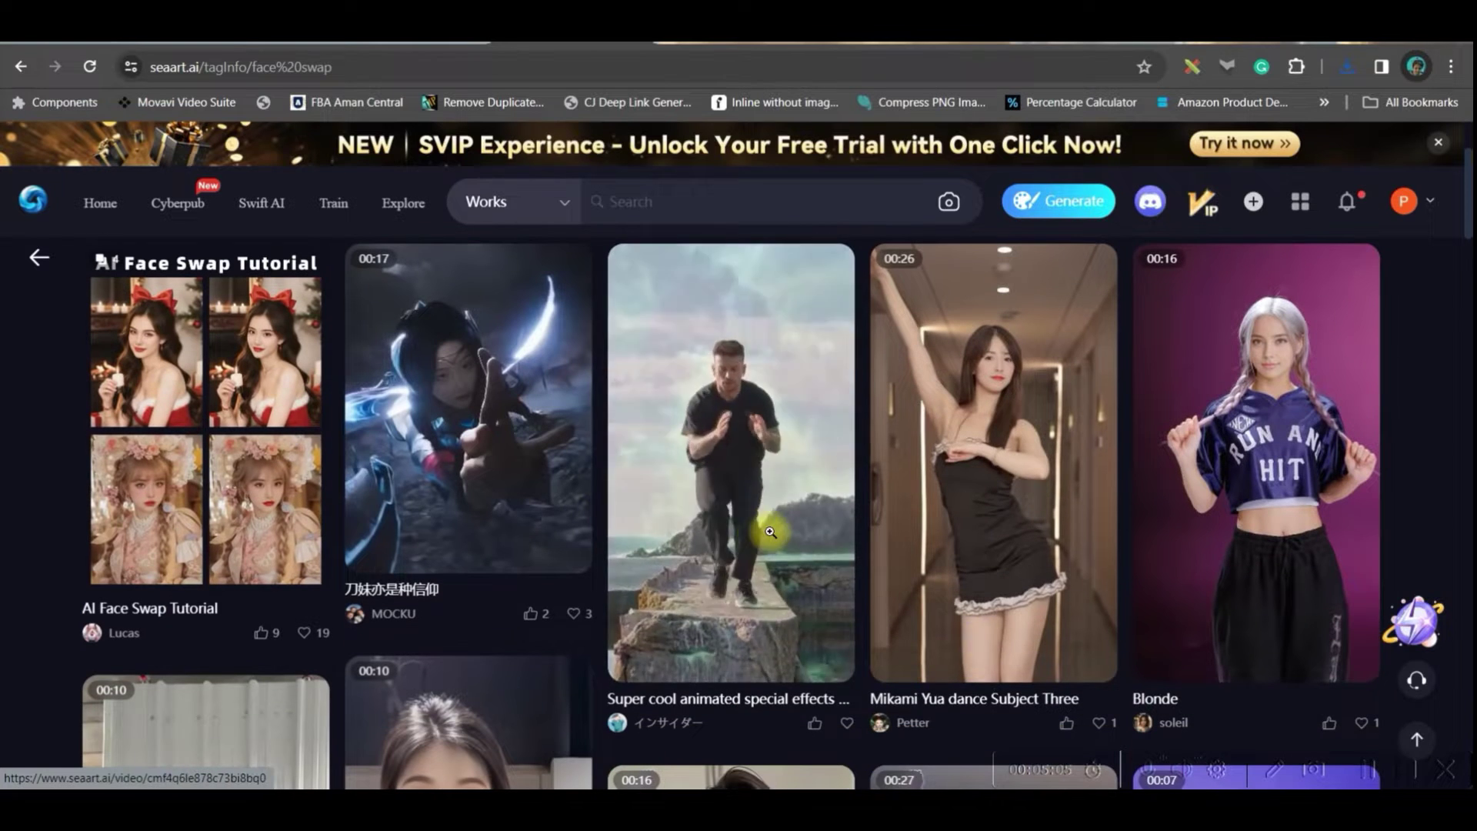
pyautogui.scroll(-5, 596, 638)
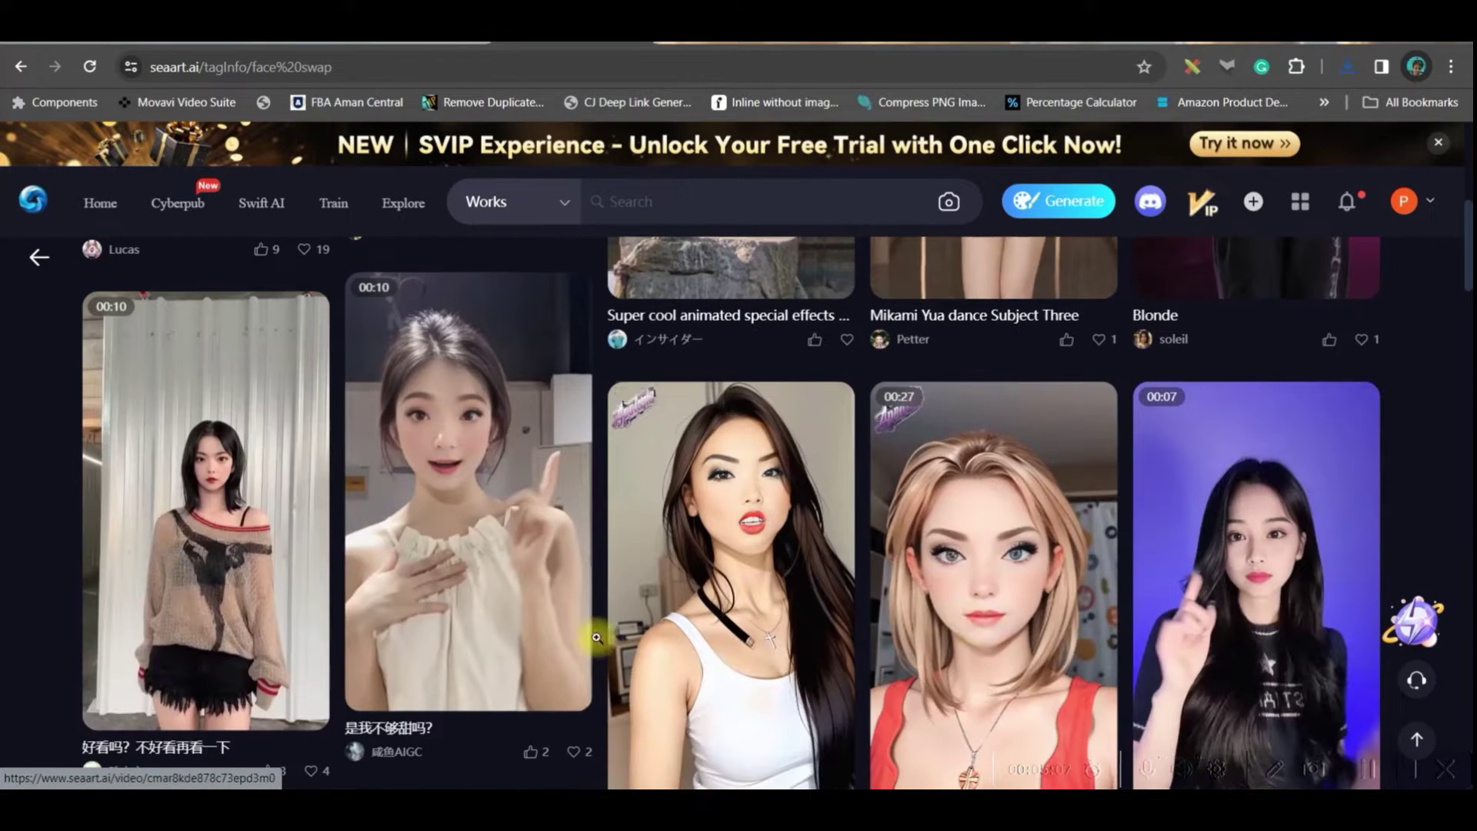
pyautogui.click(456, 387)
pyautogui.click(903, 480)
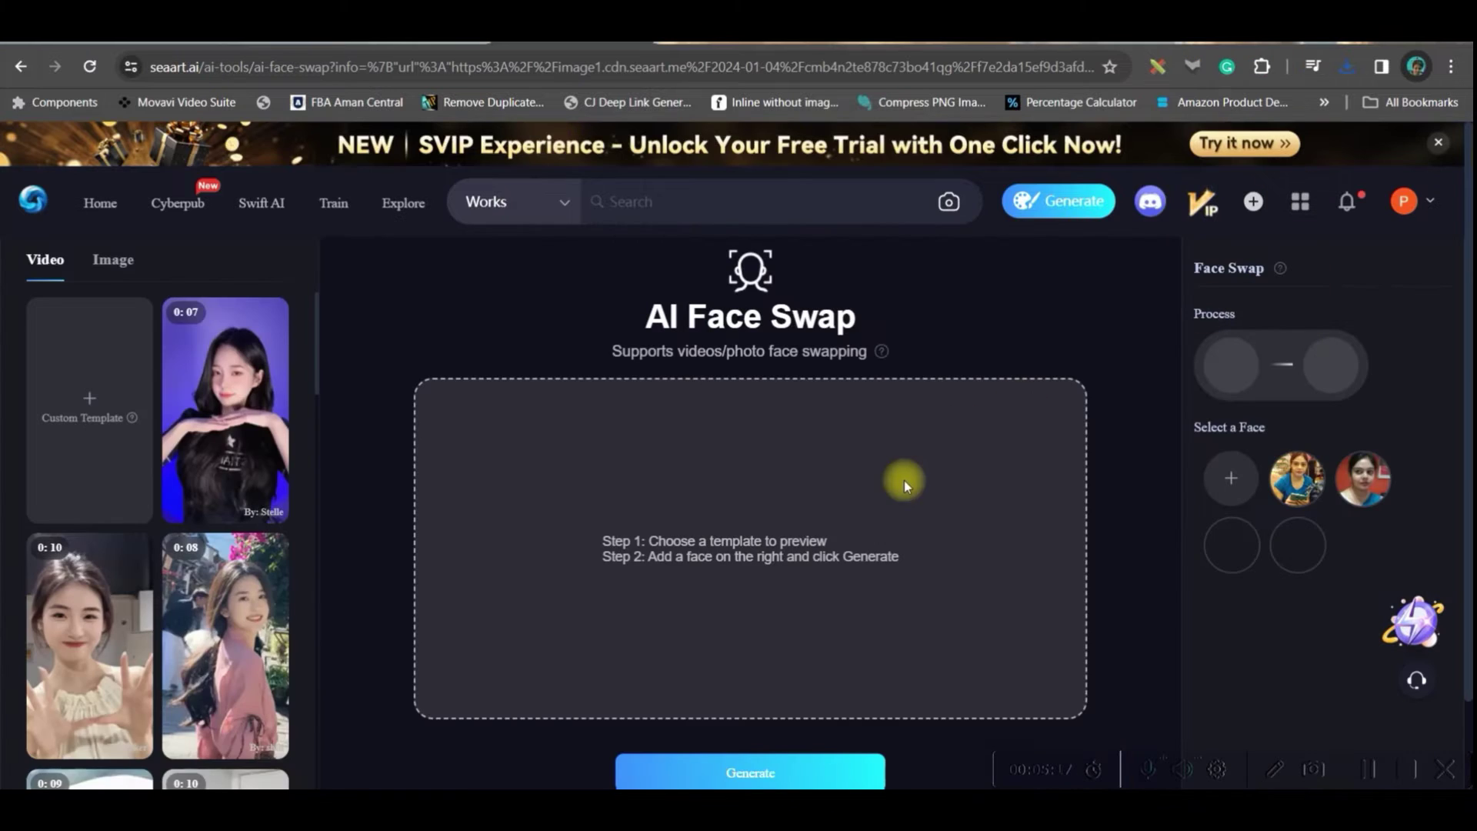
# Step: Upload the red-haired woman portrait as a custom image template and browse the honey folder for a face
pyautogui.click(113, 260)
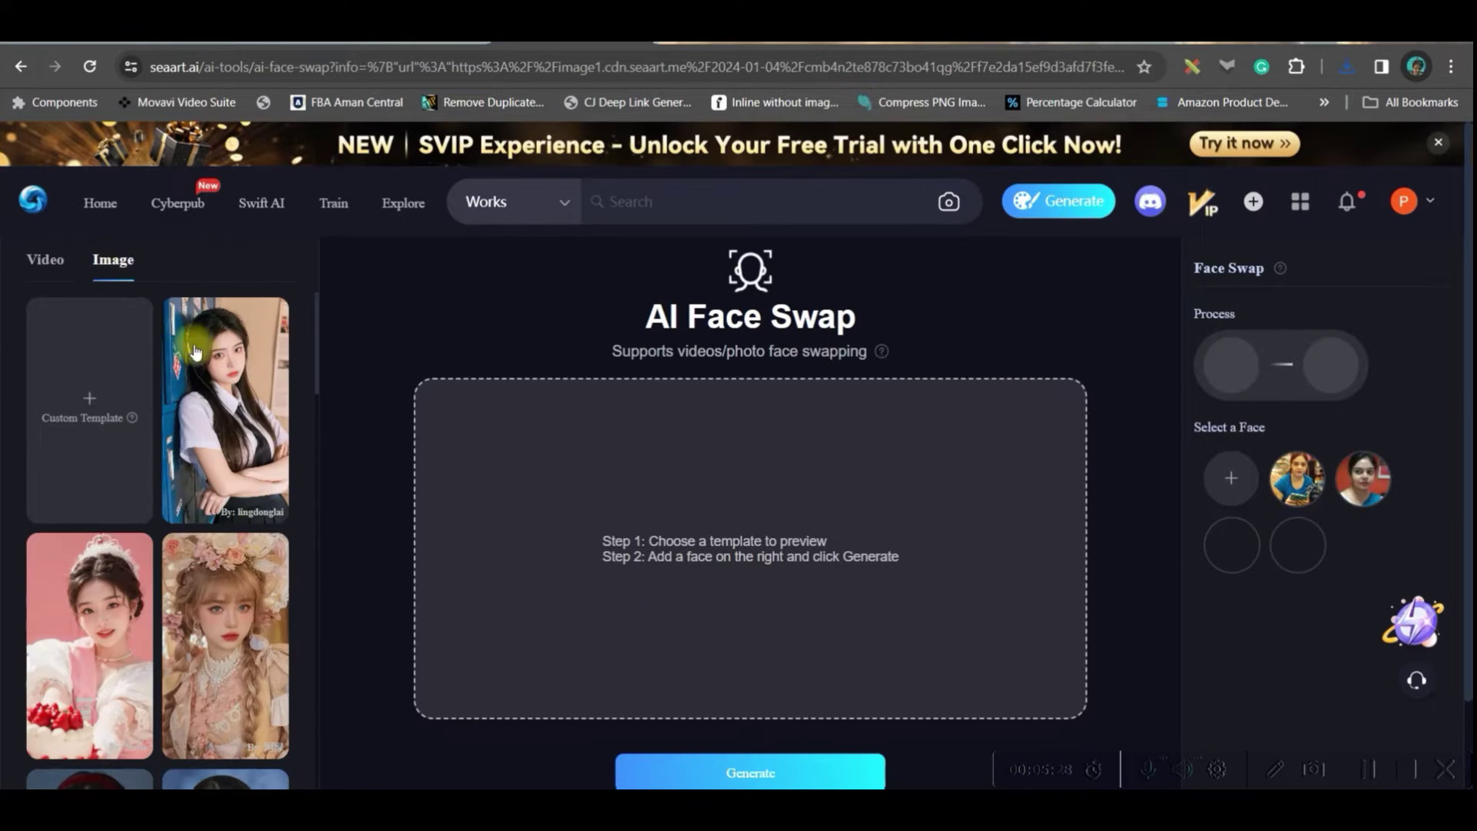
pyautogui.click(90, 401)
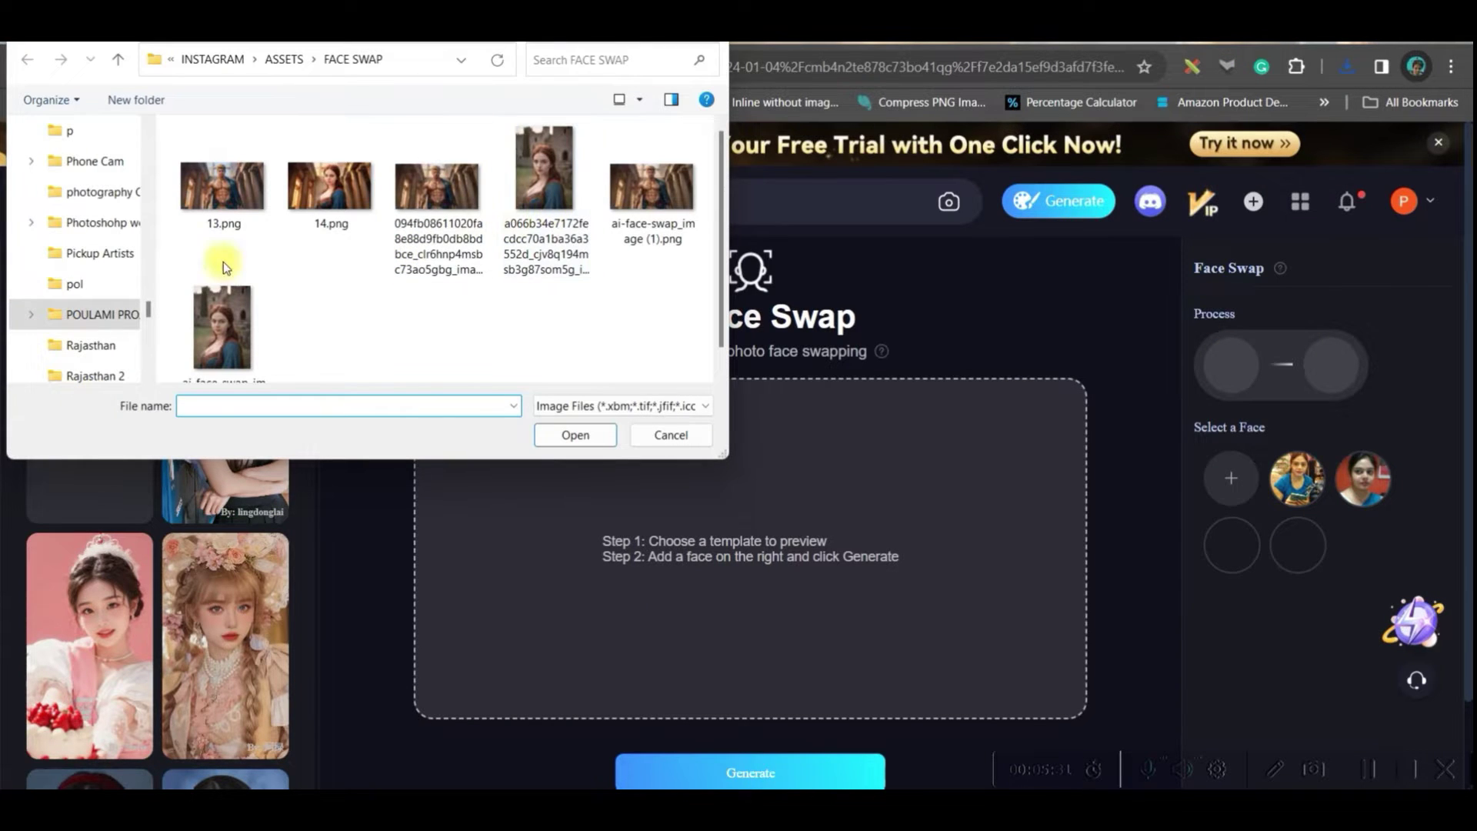
pyautogui.click(546, 185)
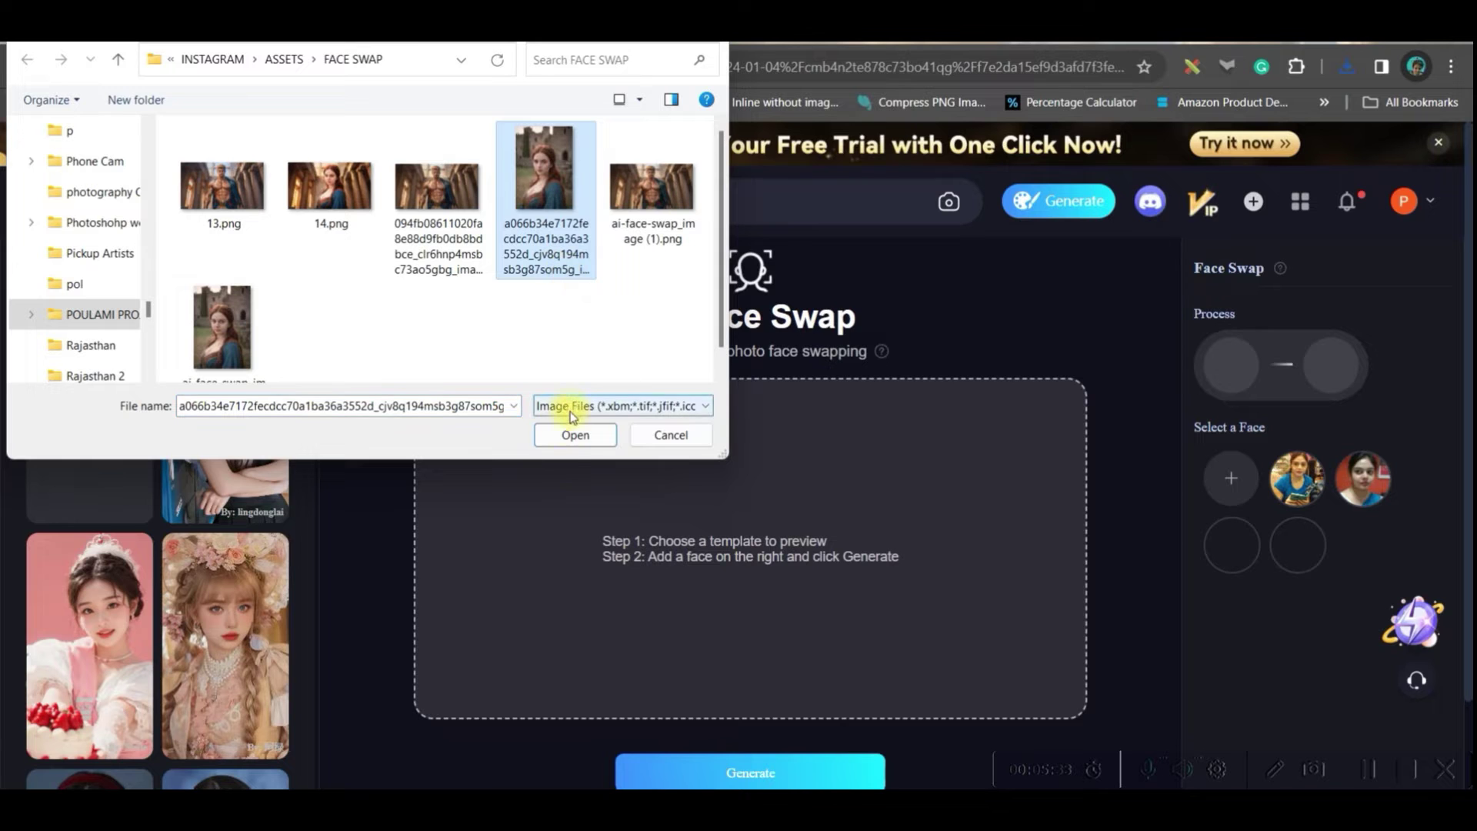
pyautogui.click(585, 435)
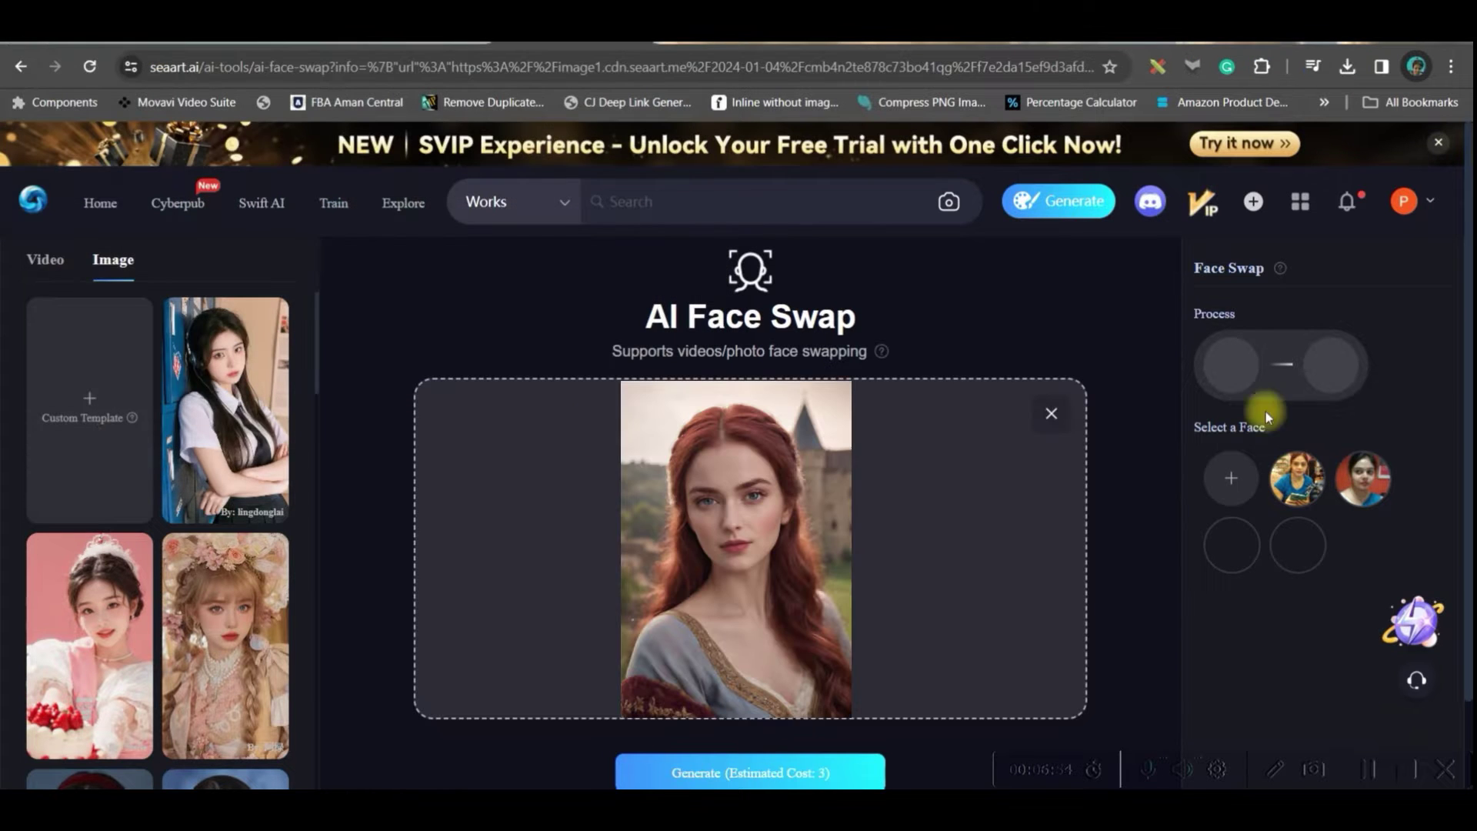
pyautogui.click(1256, 481)
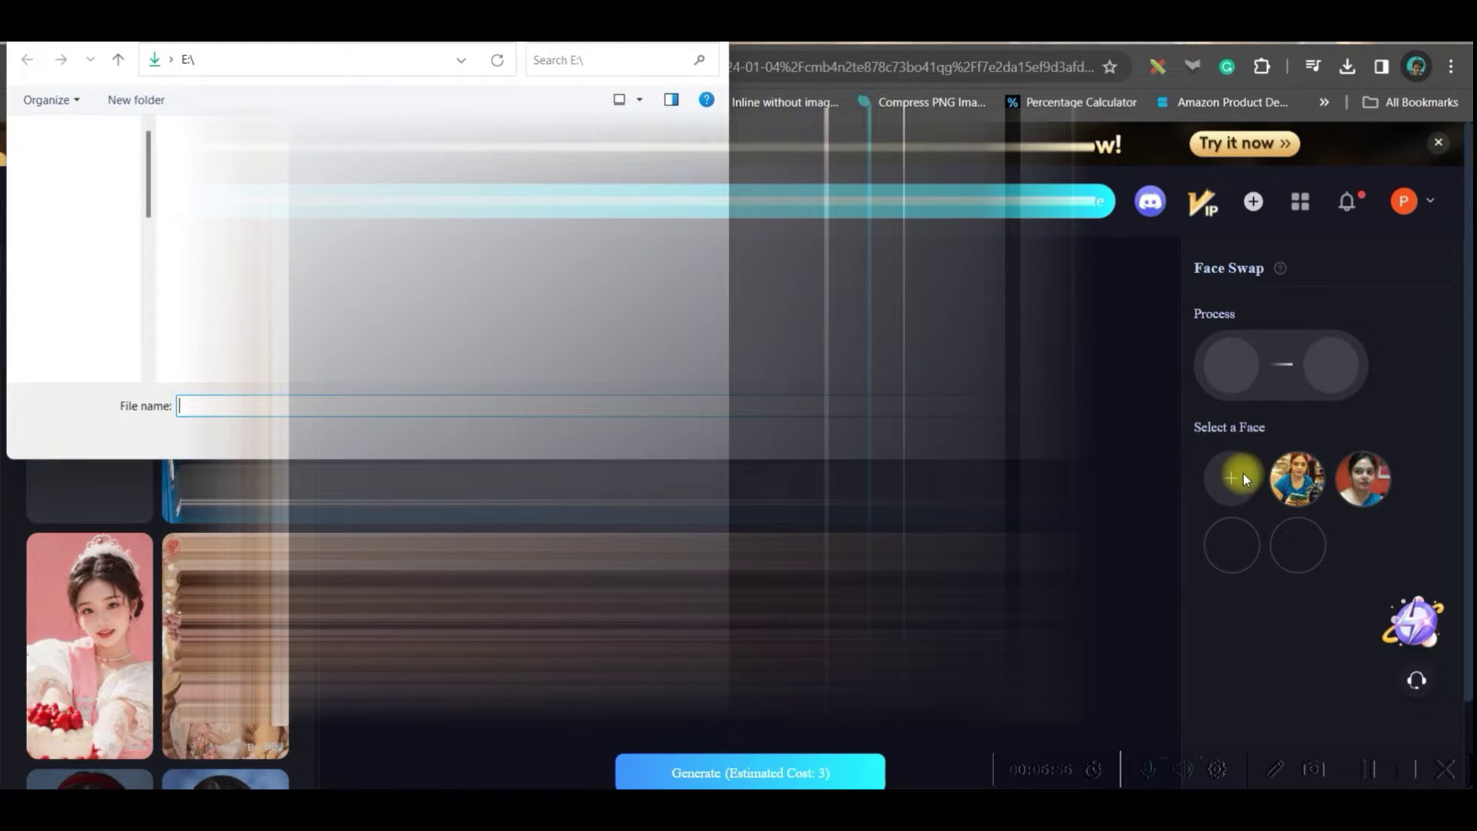
pyautogui.scroll(-3, 125, 285)
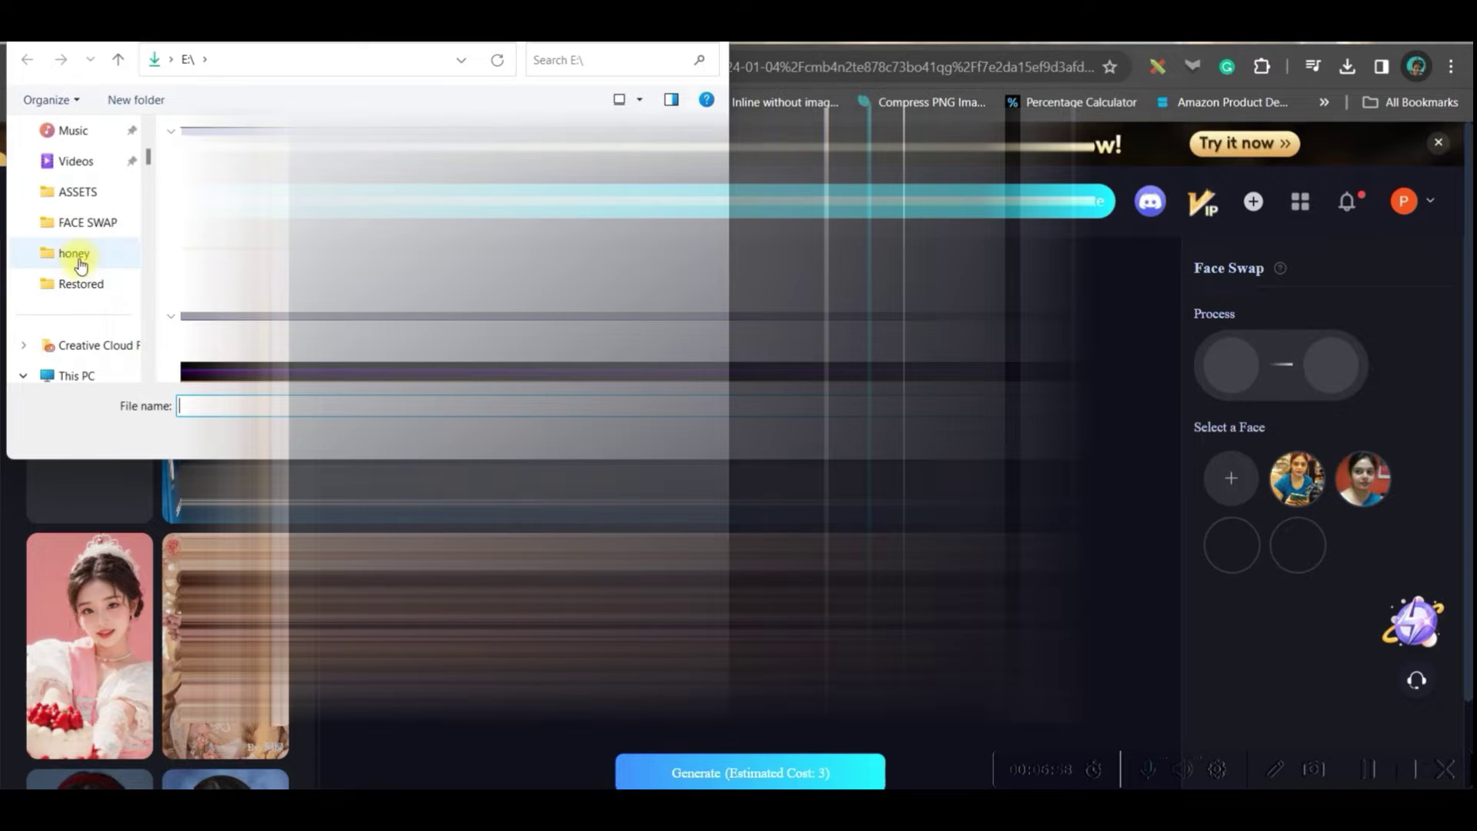
pyautogui.click(83, 260)
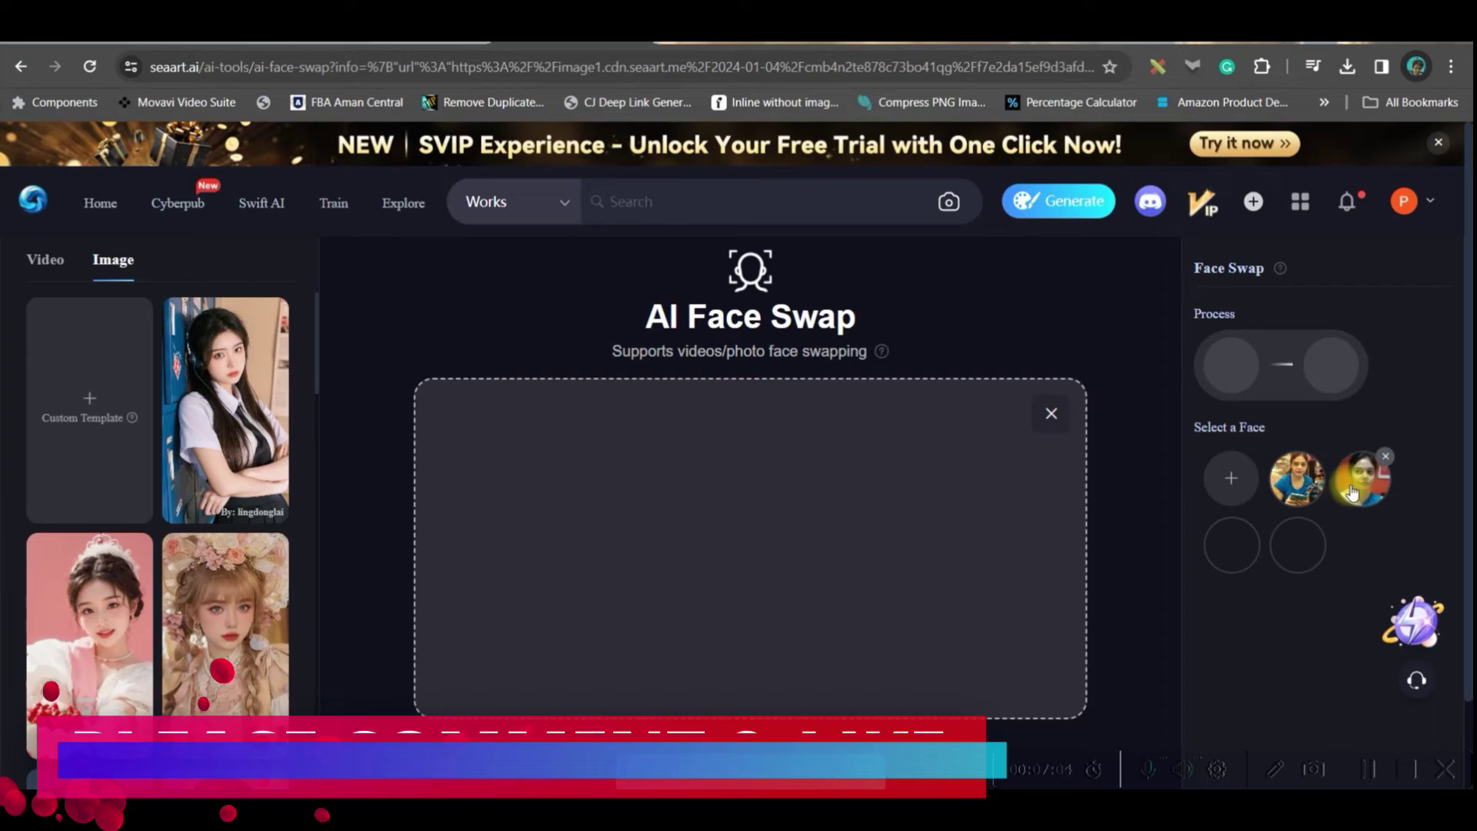
# Step: Use the red-top face as the replacement on the red-haired template and generate the swap
pyautogui.click(1363, 478)
pyautogui.scroll(-2, 731, 481)
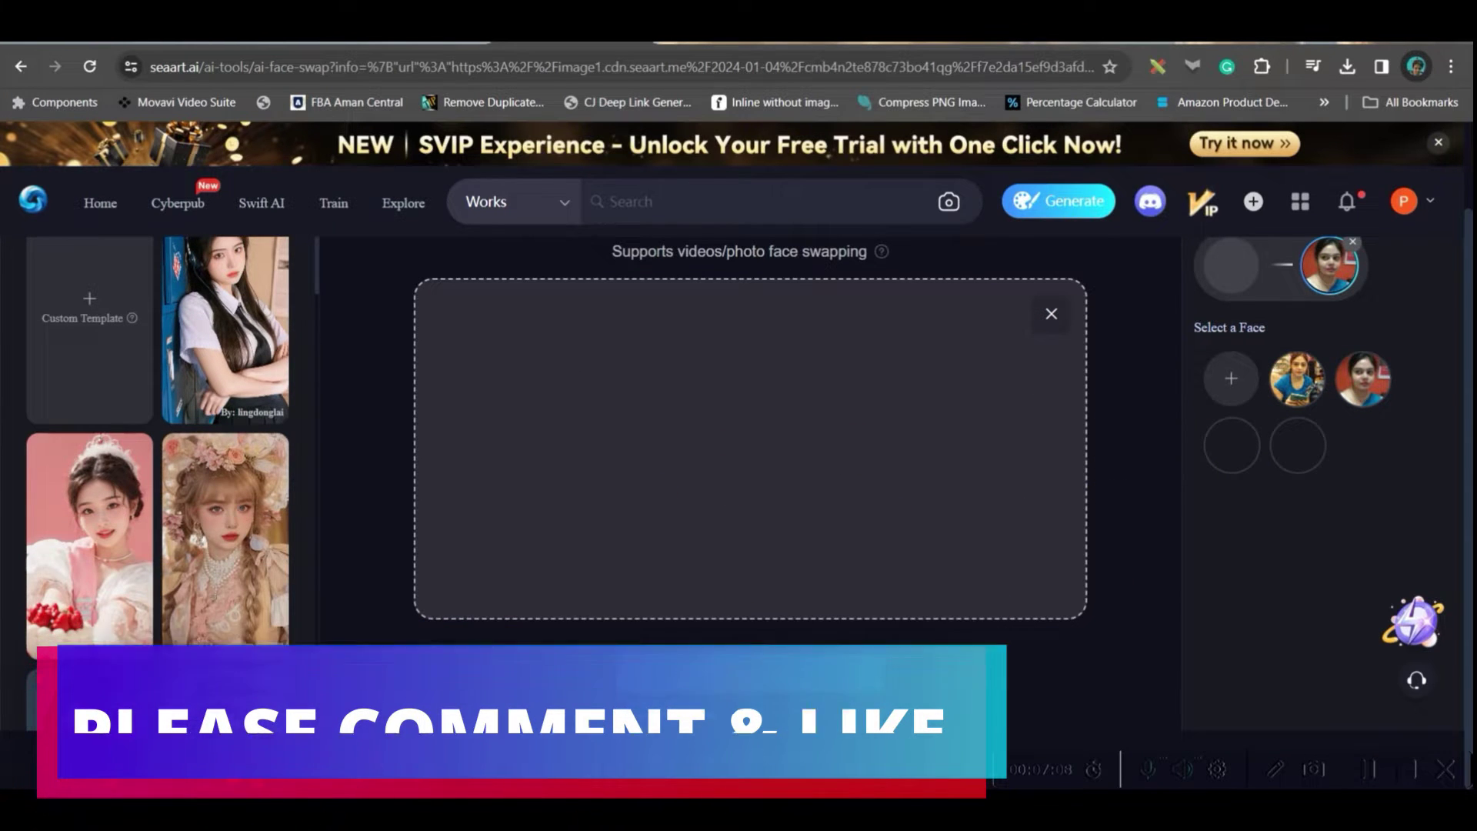
pyautogui.click(746, 677)
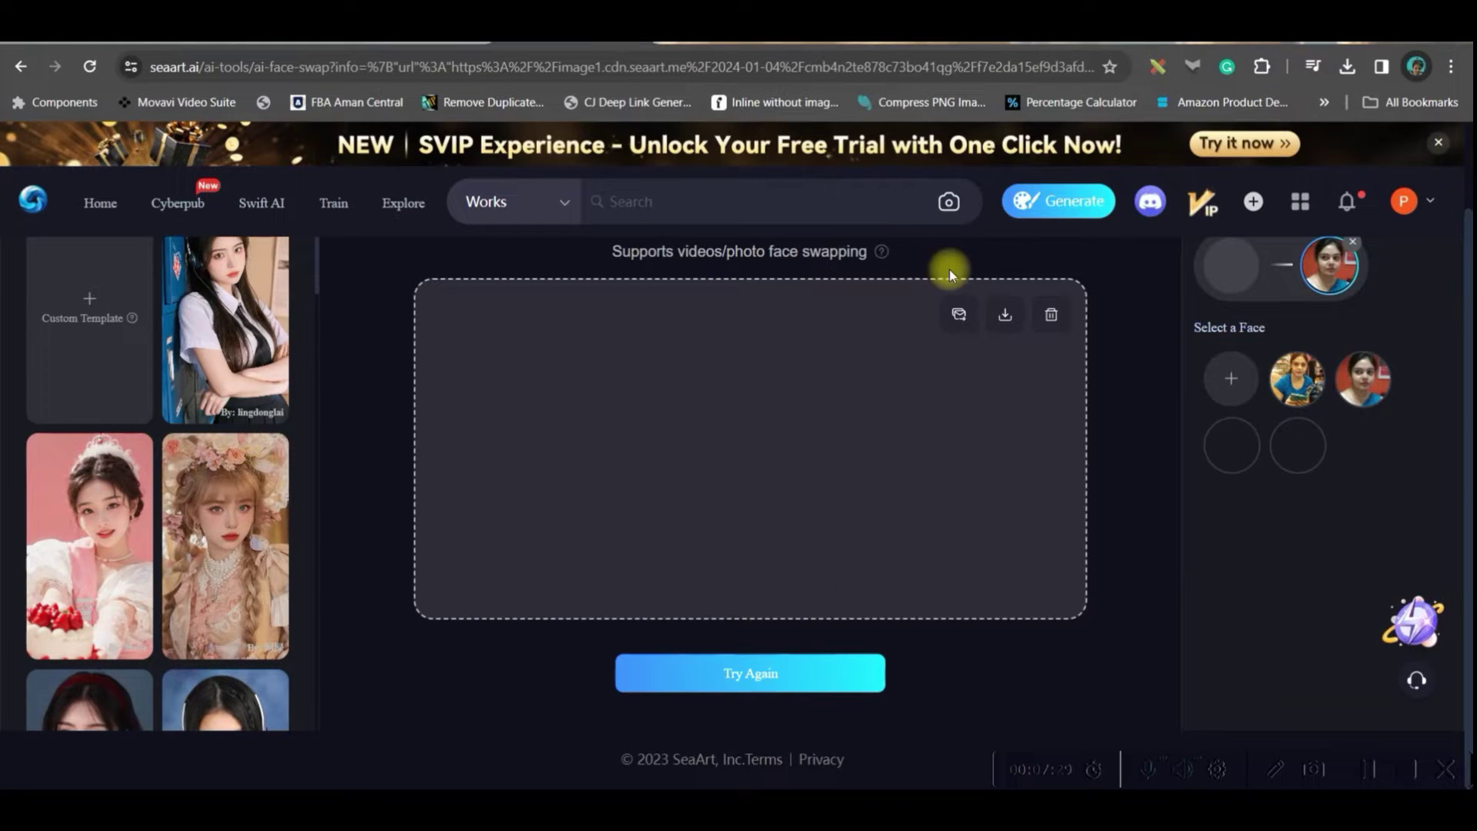
pyautogui.moveTo(1414, 204)
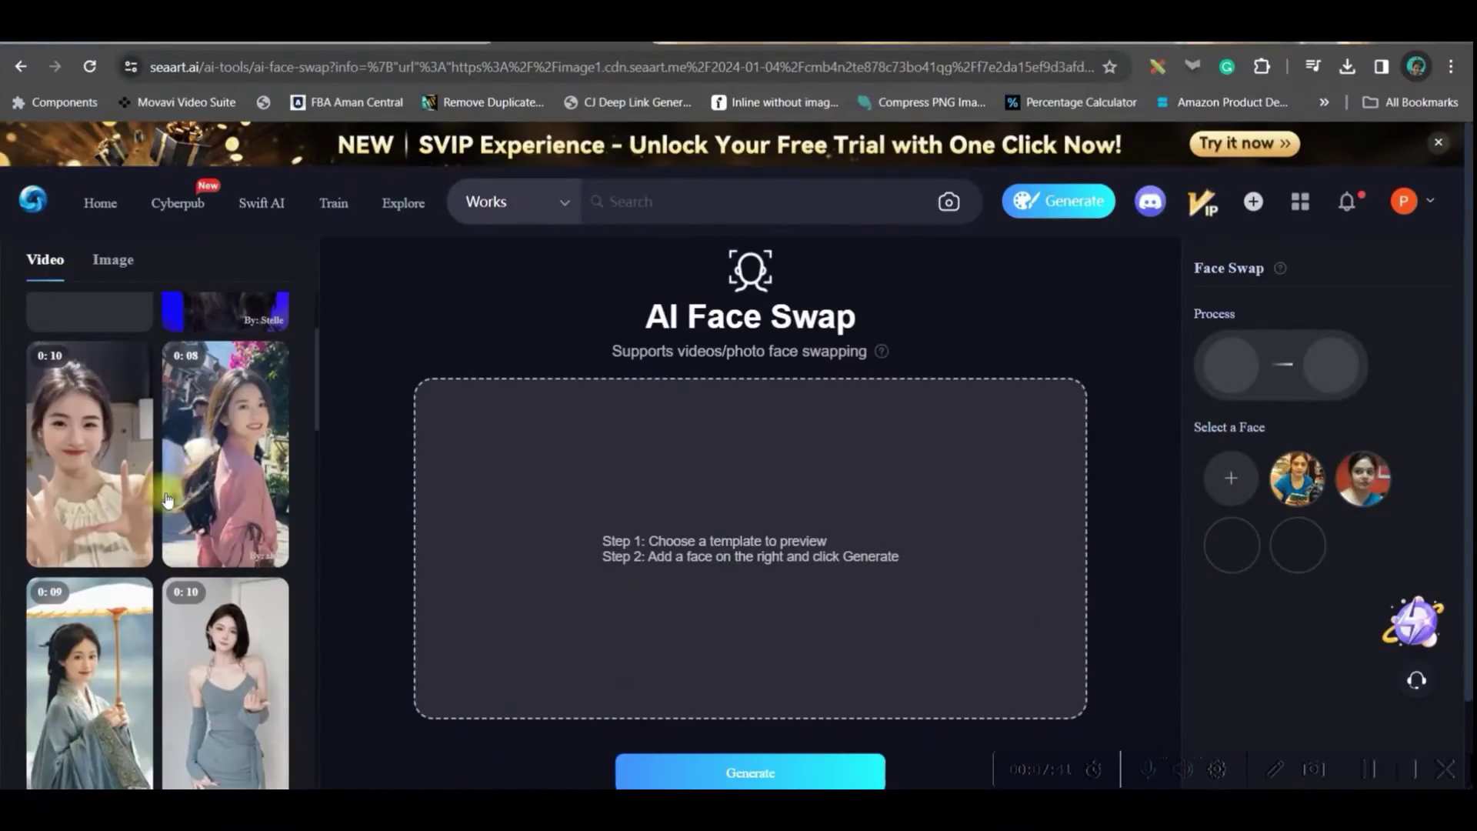
# Step: Load the 10-second template video, pause it, and set the blue-shirt face as replacement
pyautogui.click(81, 460)
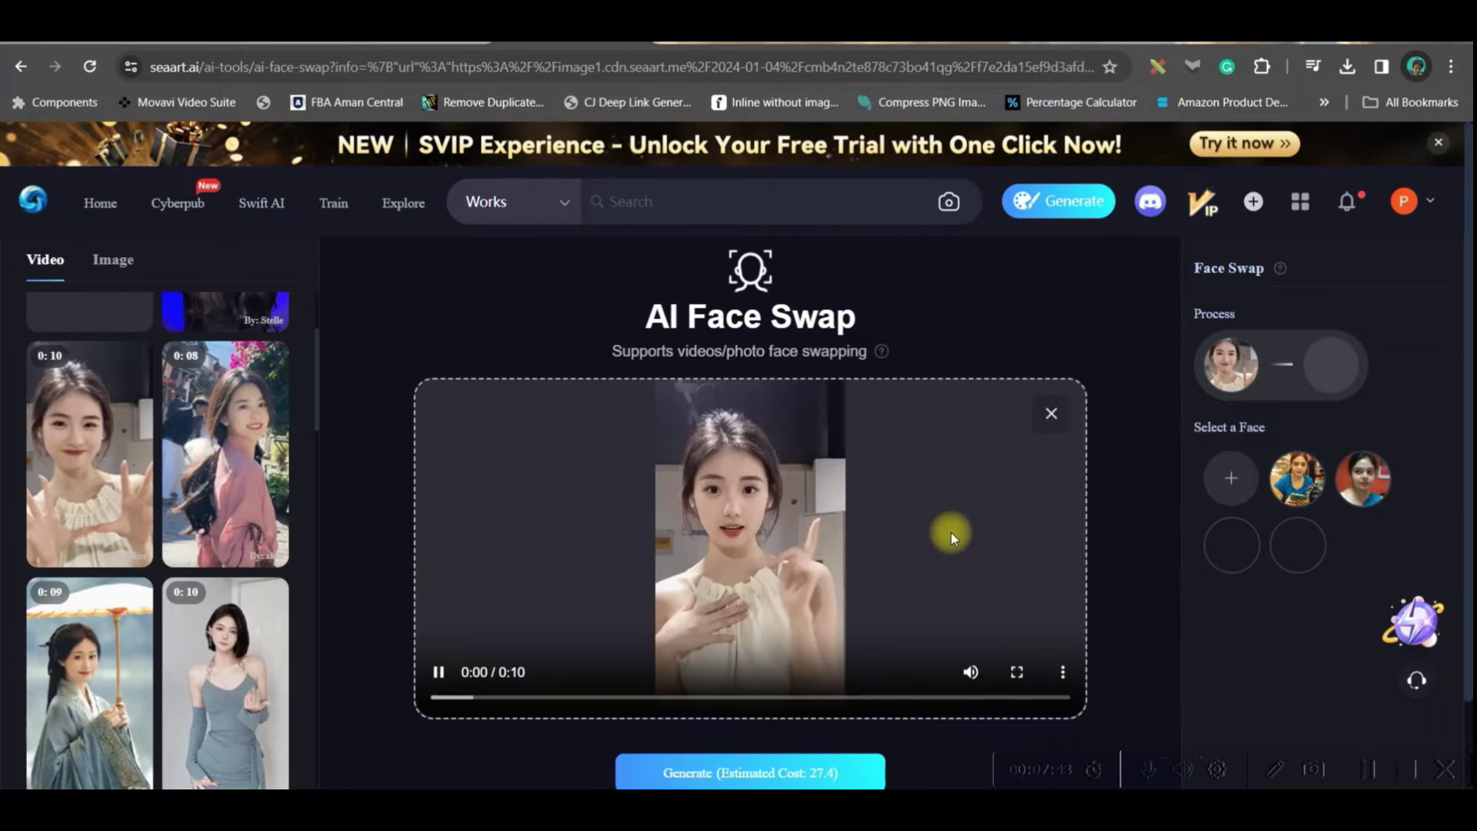
pyautogui.click(683, 477)
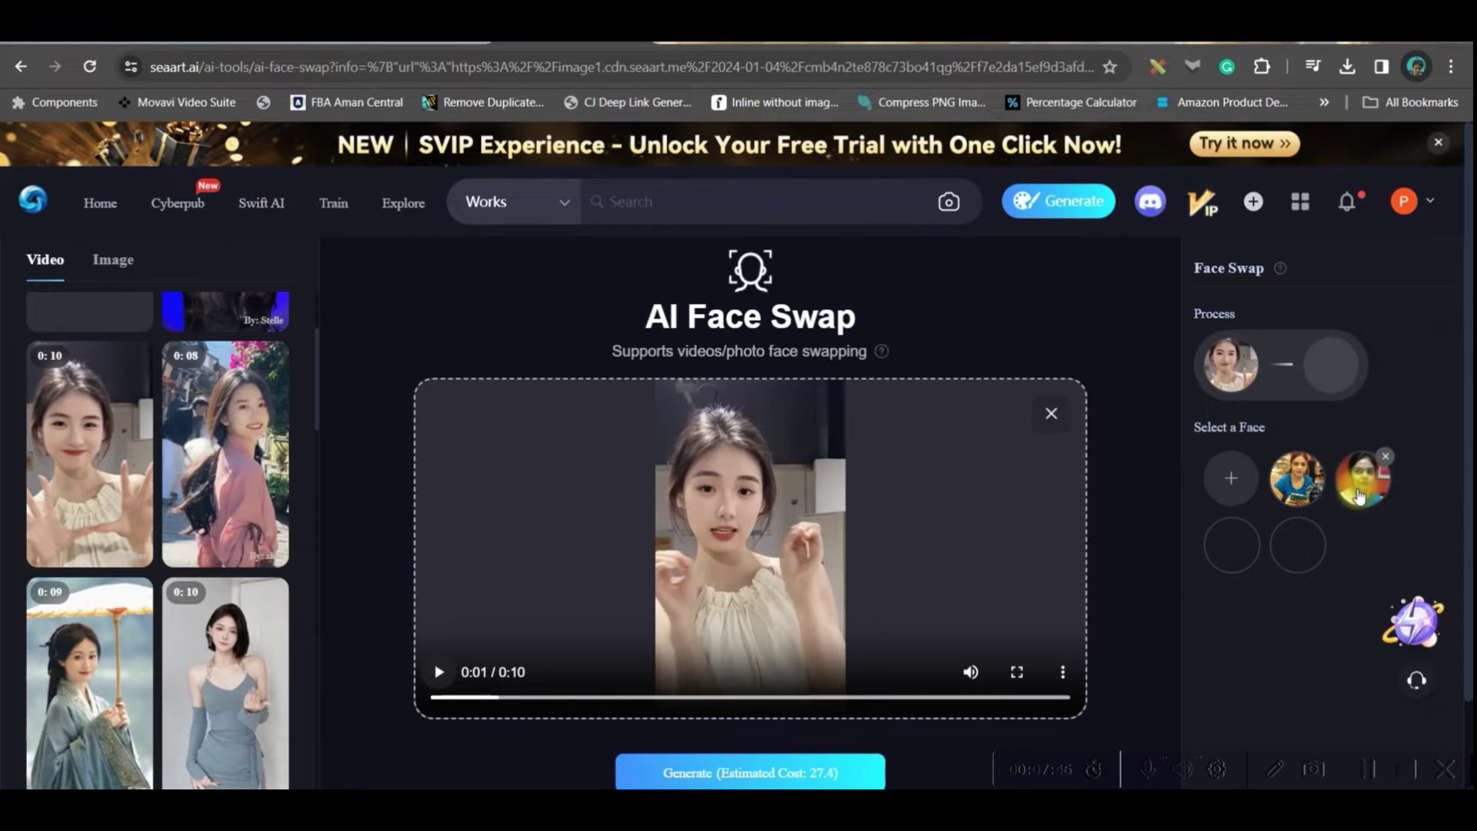
pyautogui.click(1359, 496)
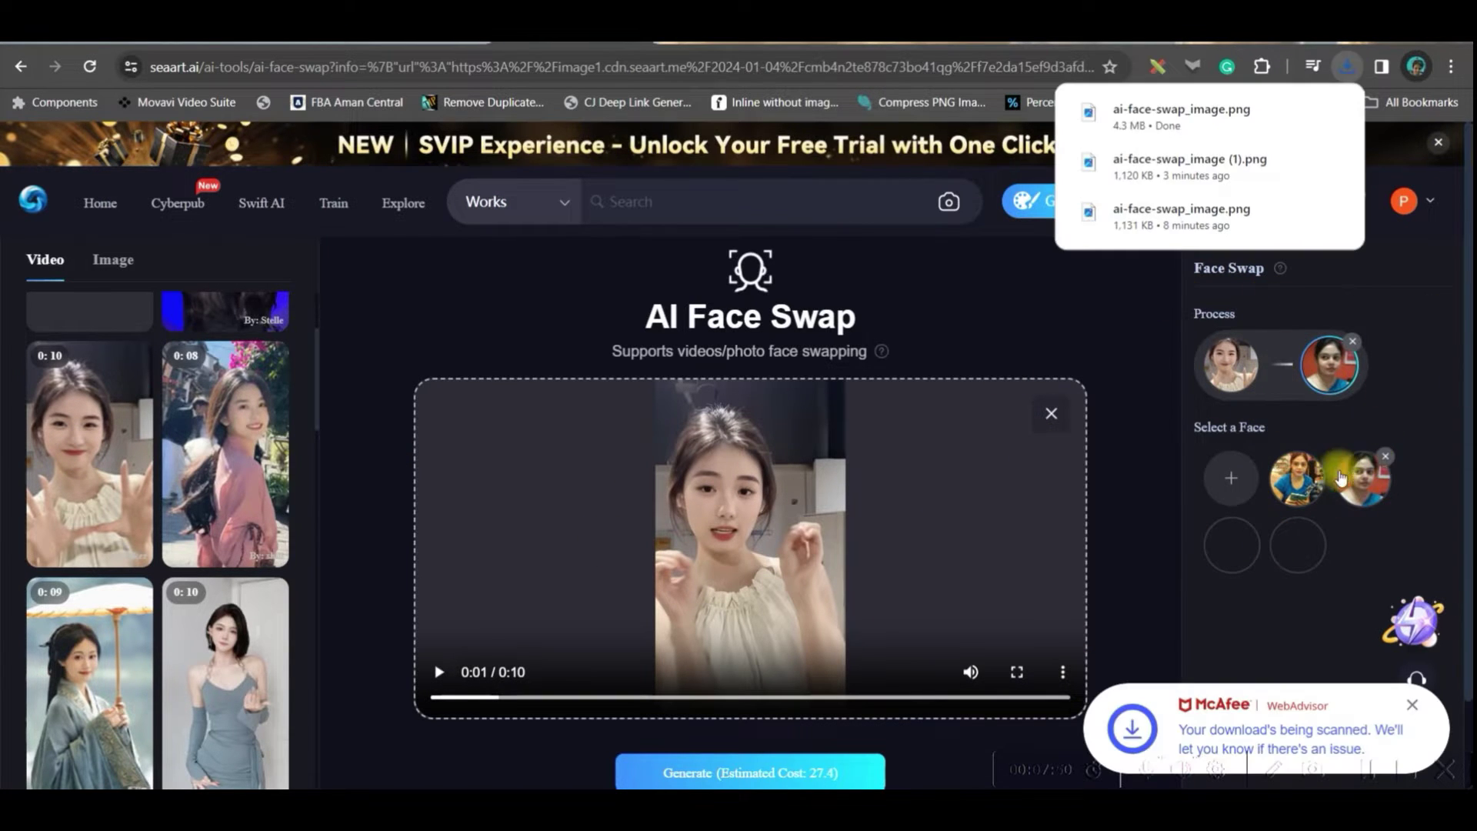
pyautogui.click(1297, 478)
pyautogui.scroll(-1, 1001, 584)
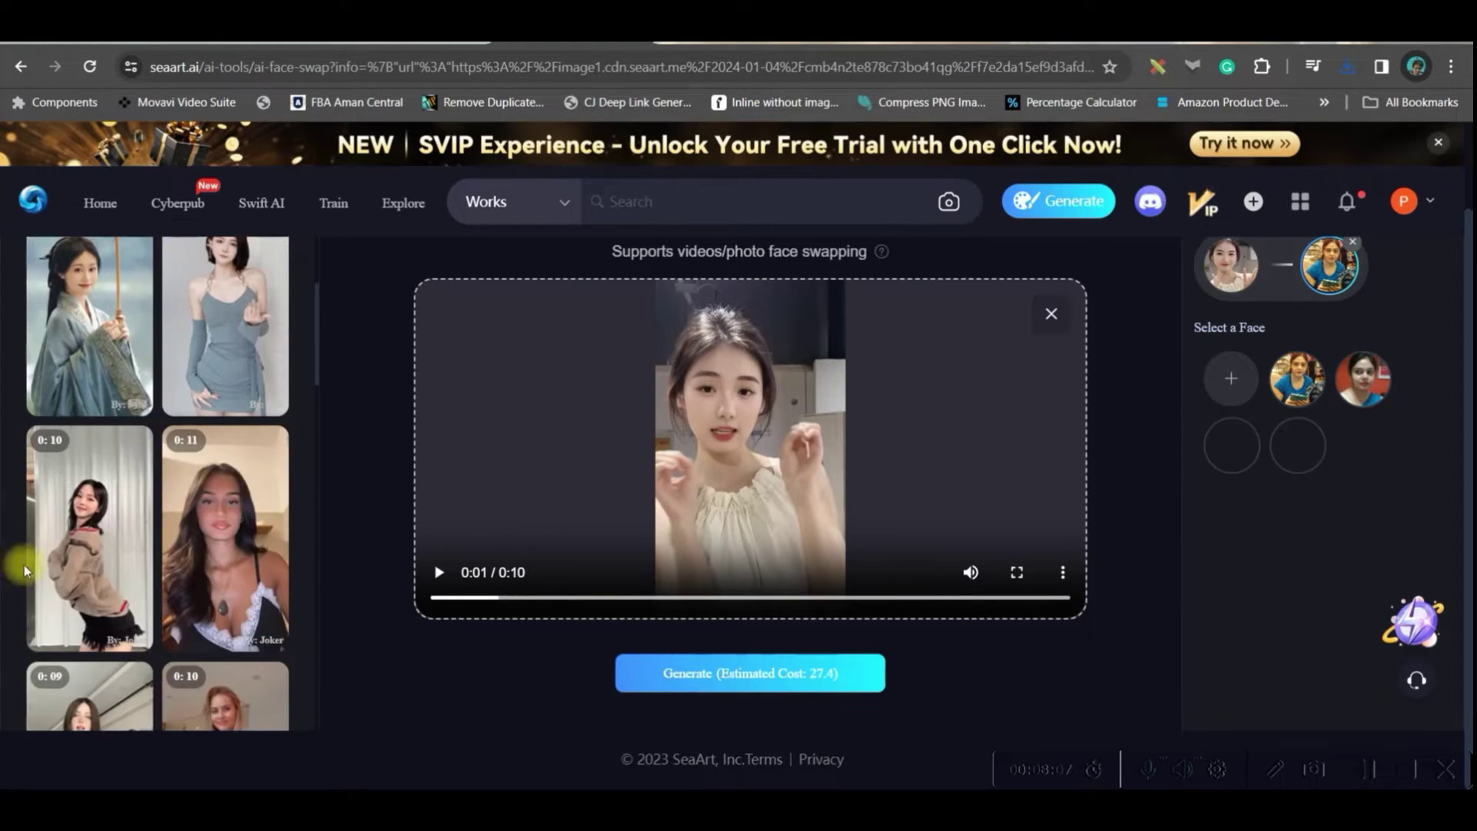
pyautogui.scroll(-2, 224, 562)
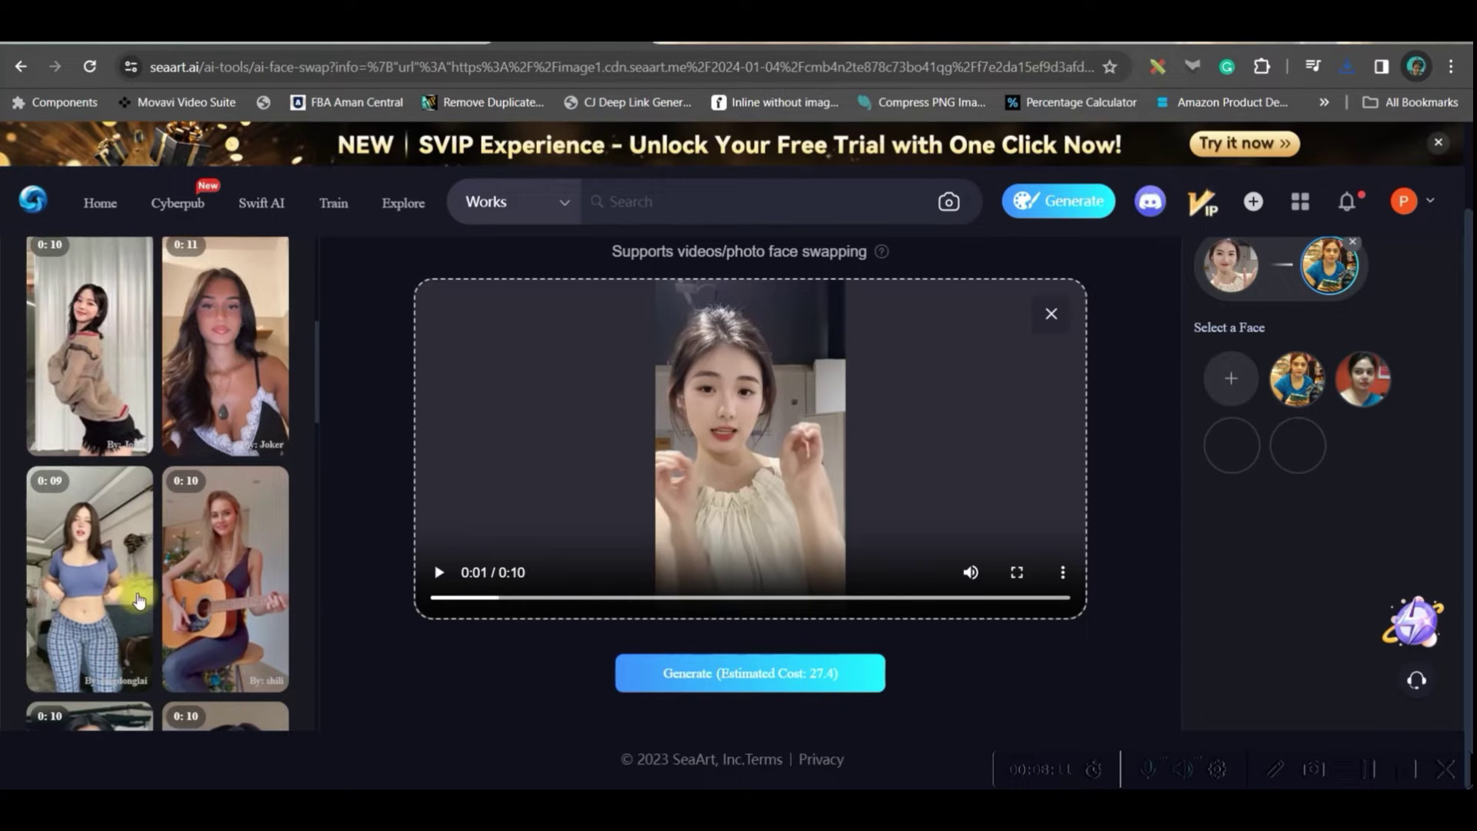
pyautogui.scroll(-5, 220, 592)
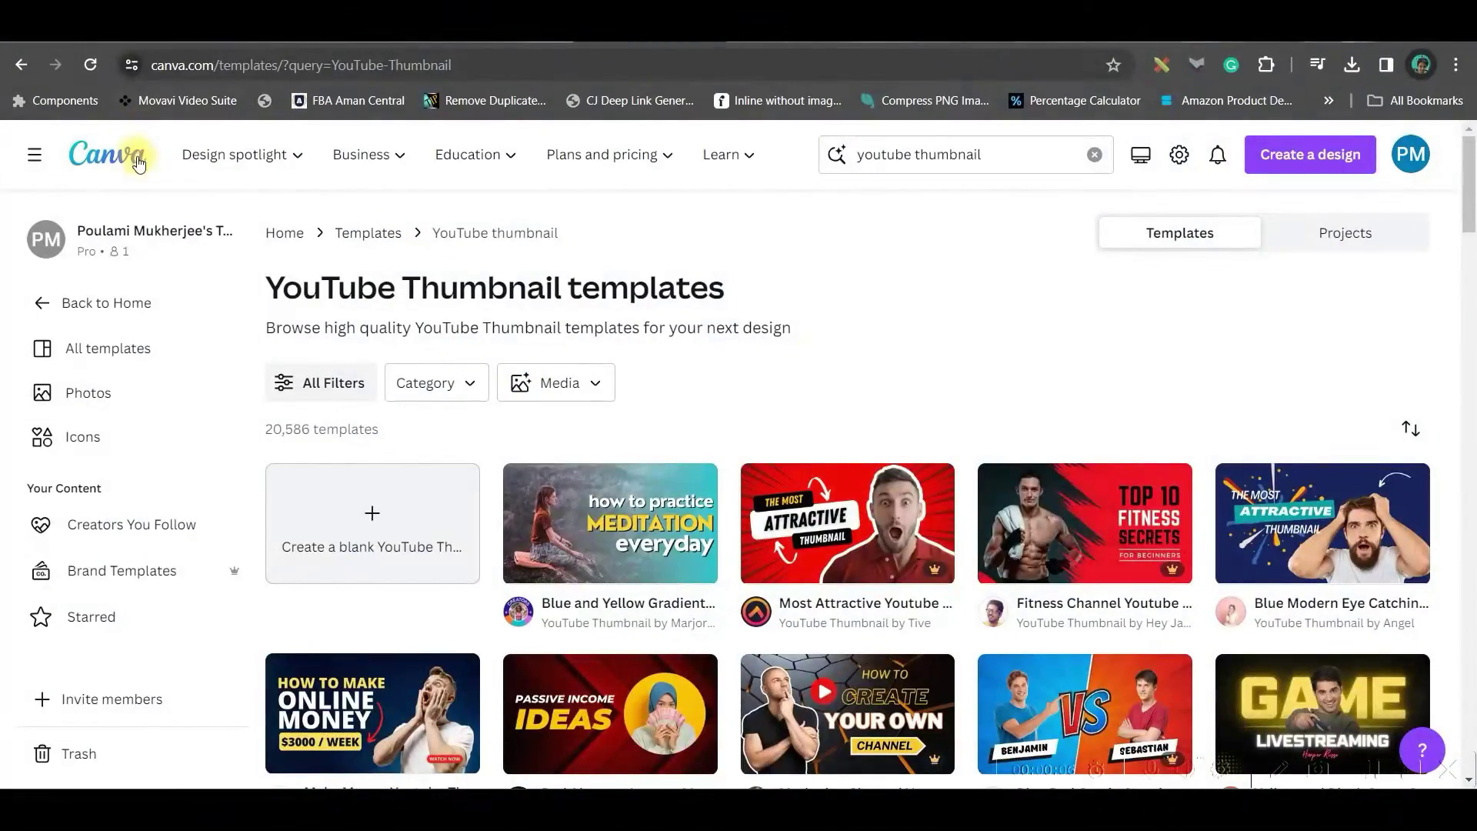
# Step: From the Canva home page, search 'YouTube T' to find the YouTube Thumbnail design type
pyautogui.click(116, 155)
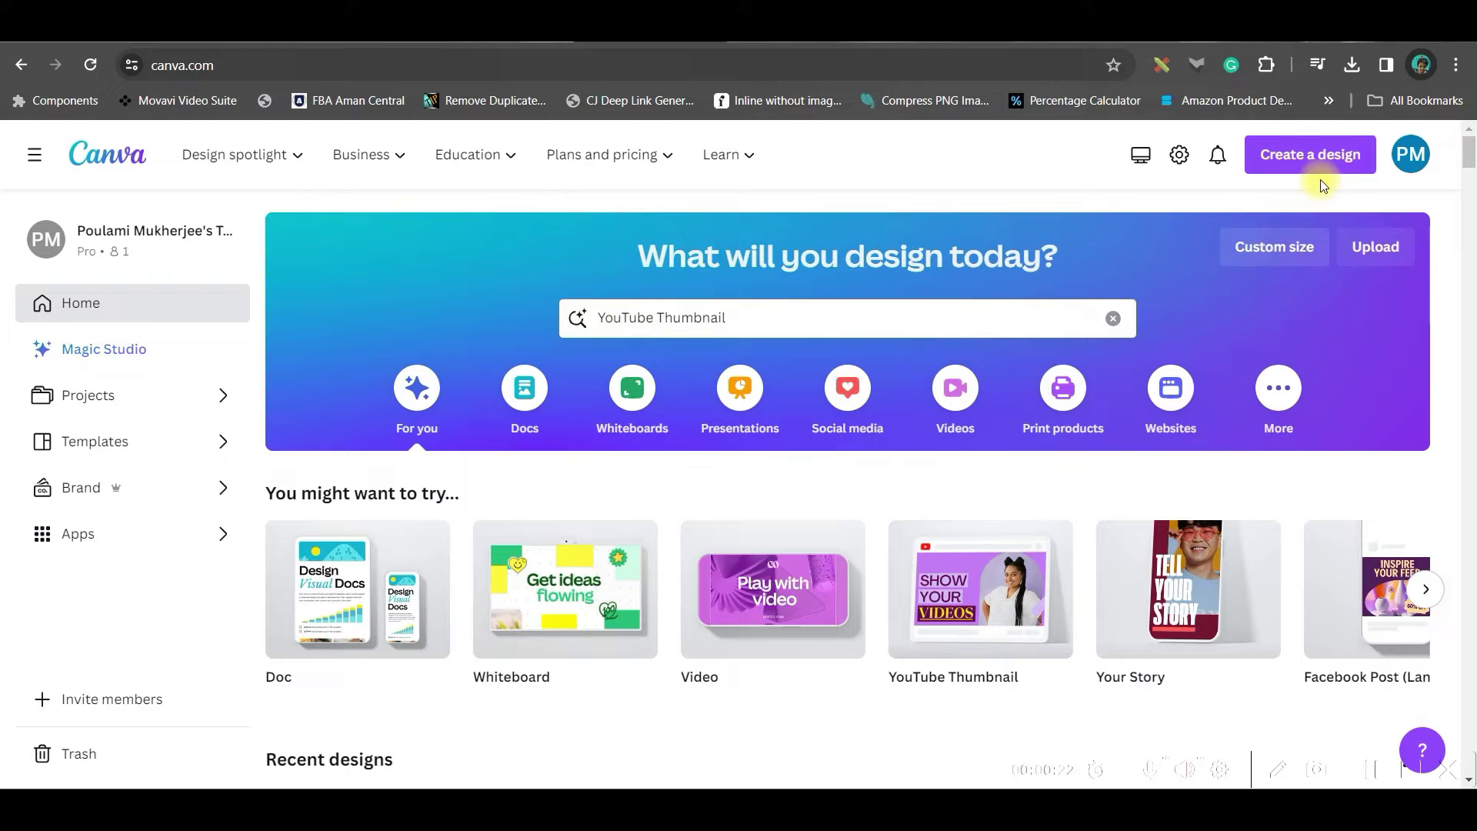
pyautogui.moveTo(768, 323); pyautogui.dragTo(593, 322)
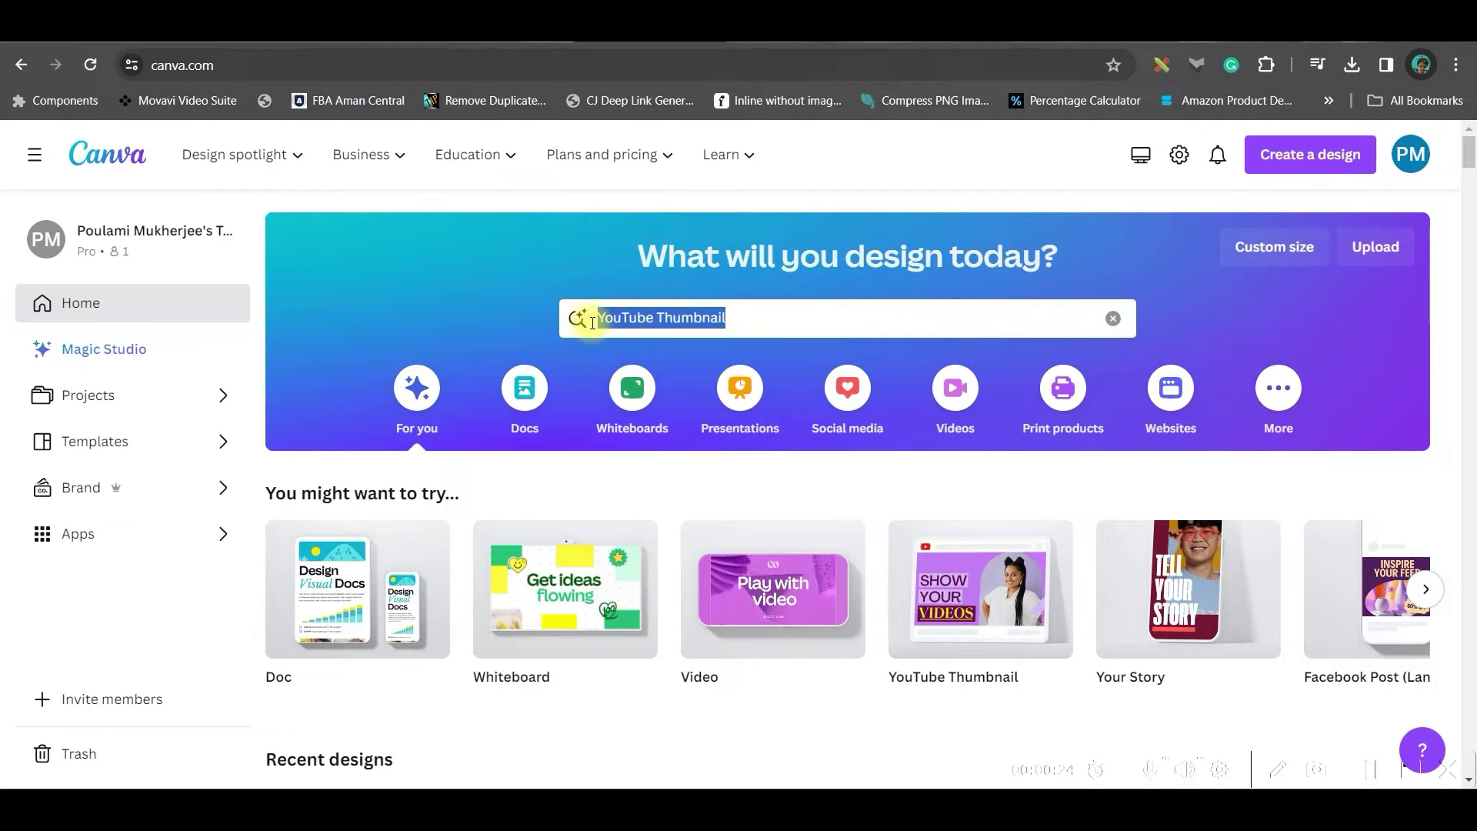
pyautogui.write('YouTube T')
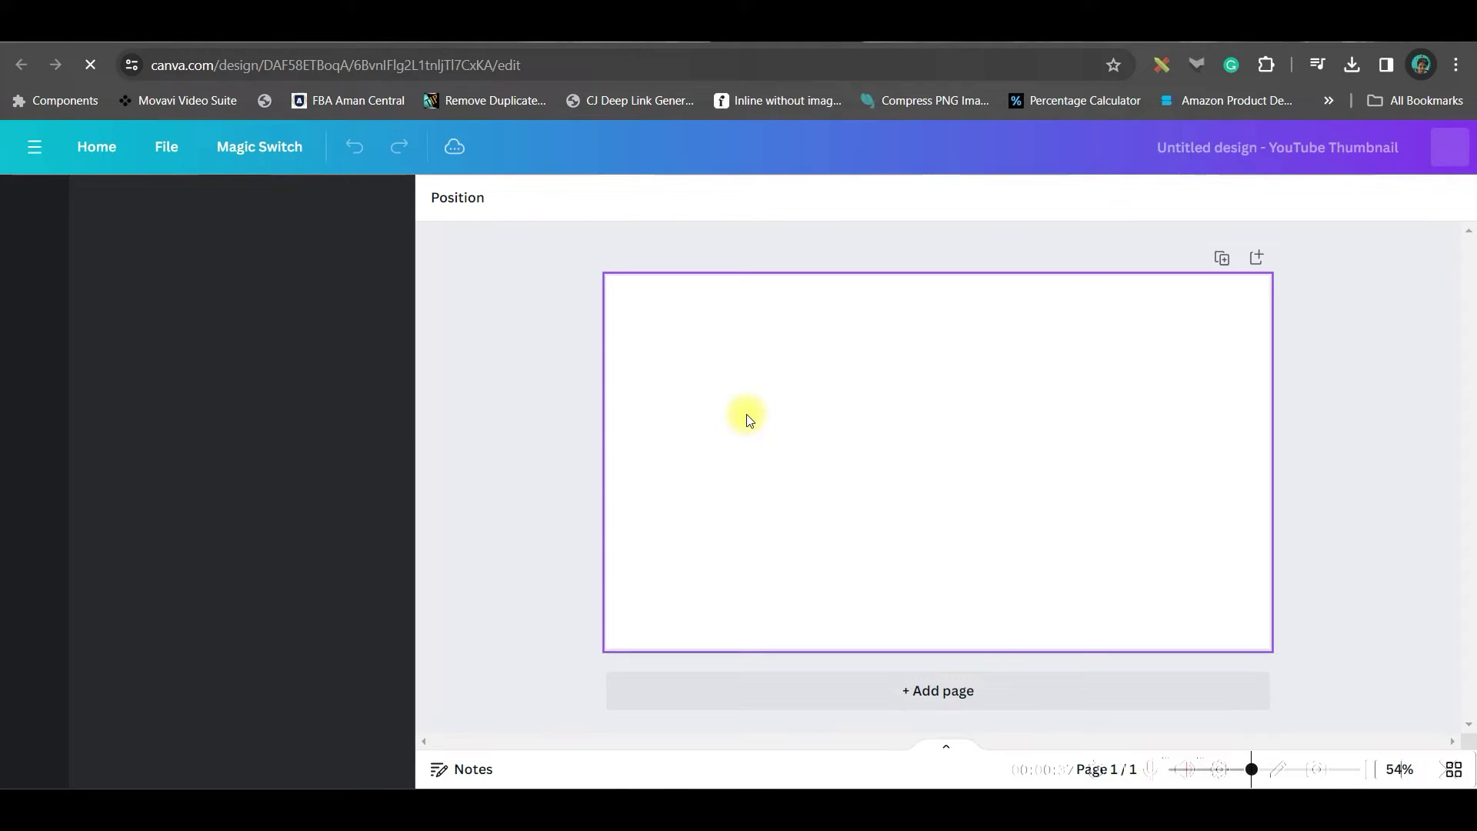
# Step: Upload the man's temple portrait and set it as the page background
pyautogui.click(35, 485)
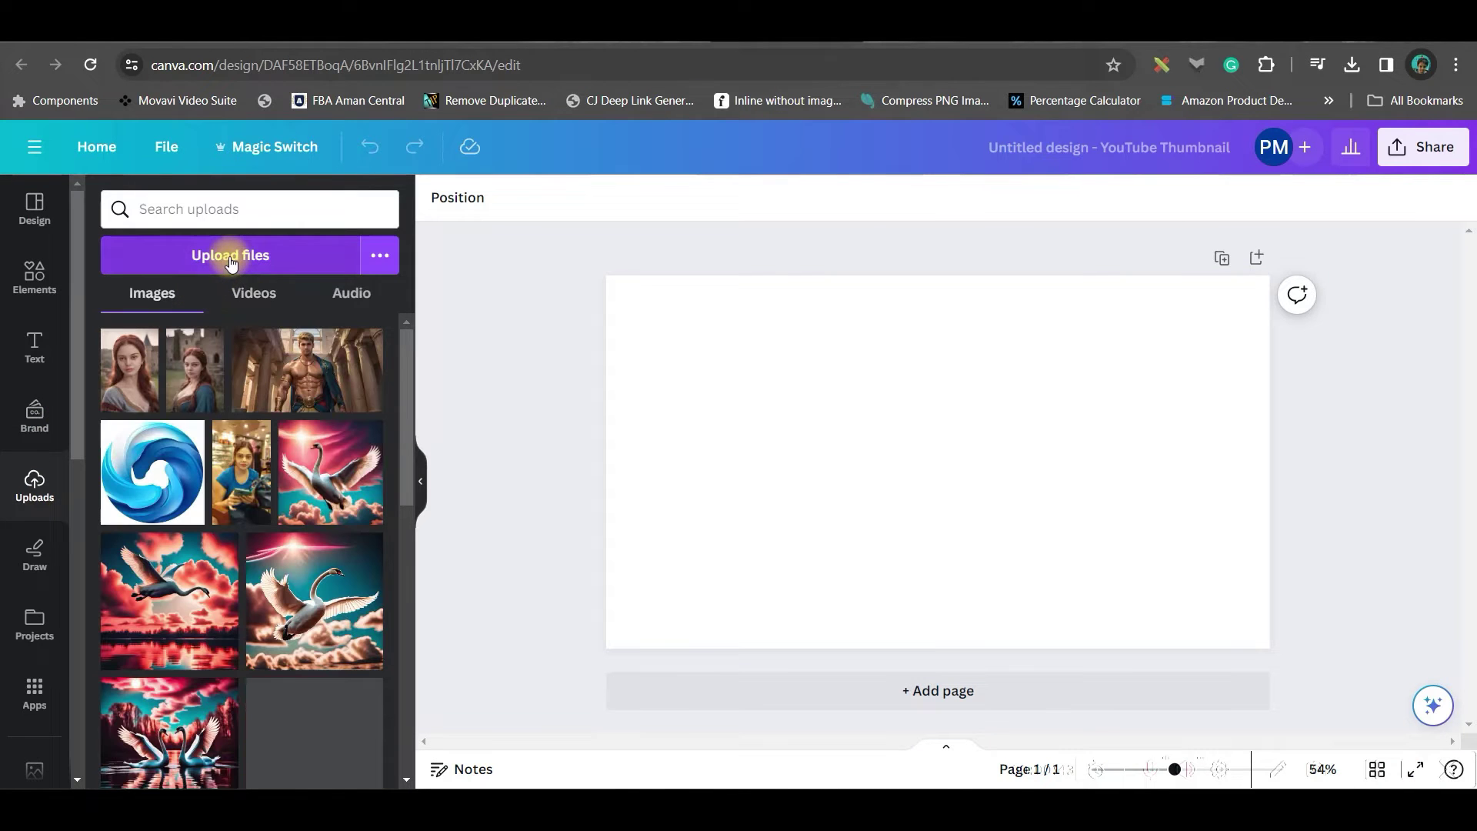
pyautogui.click(232, 257)
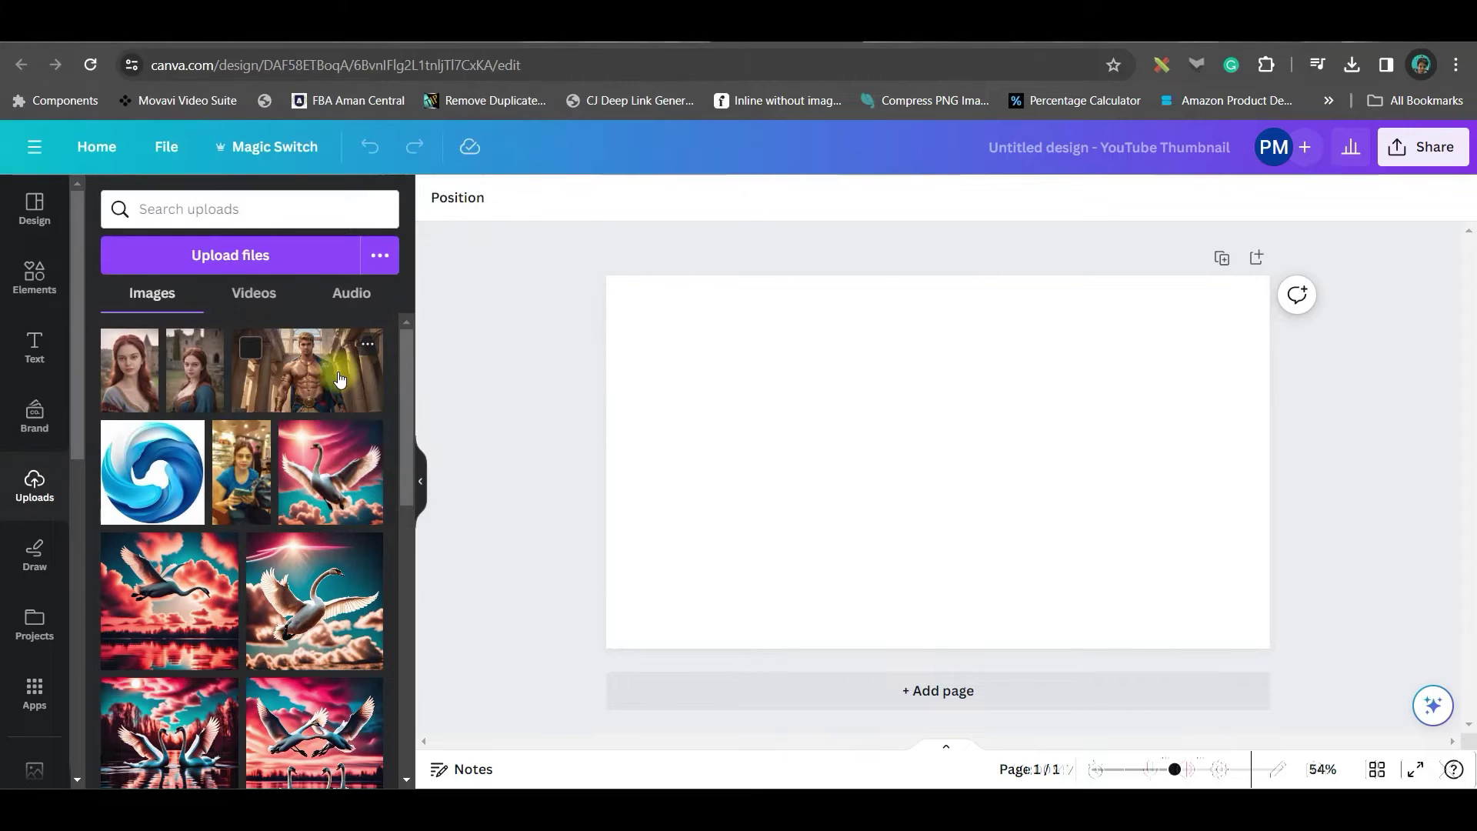
pyautogui.click(369, 360)
pyautogui.moveTo(702, 332); pyautogui.dragTo(599, 272)
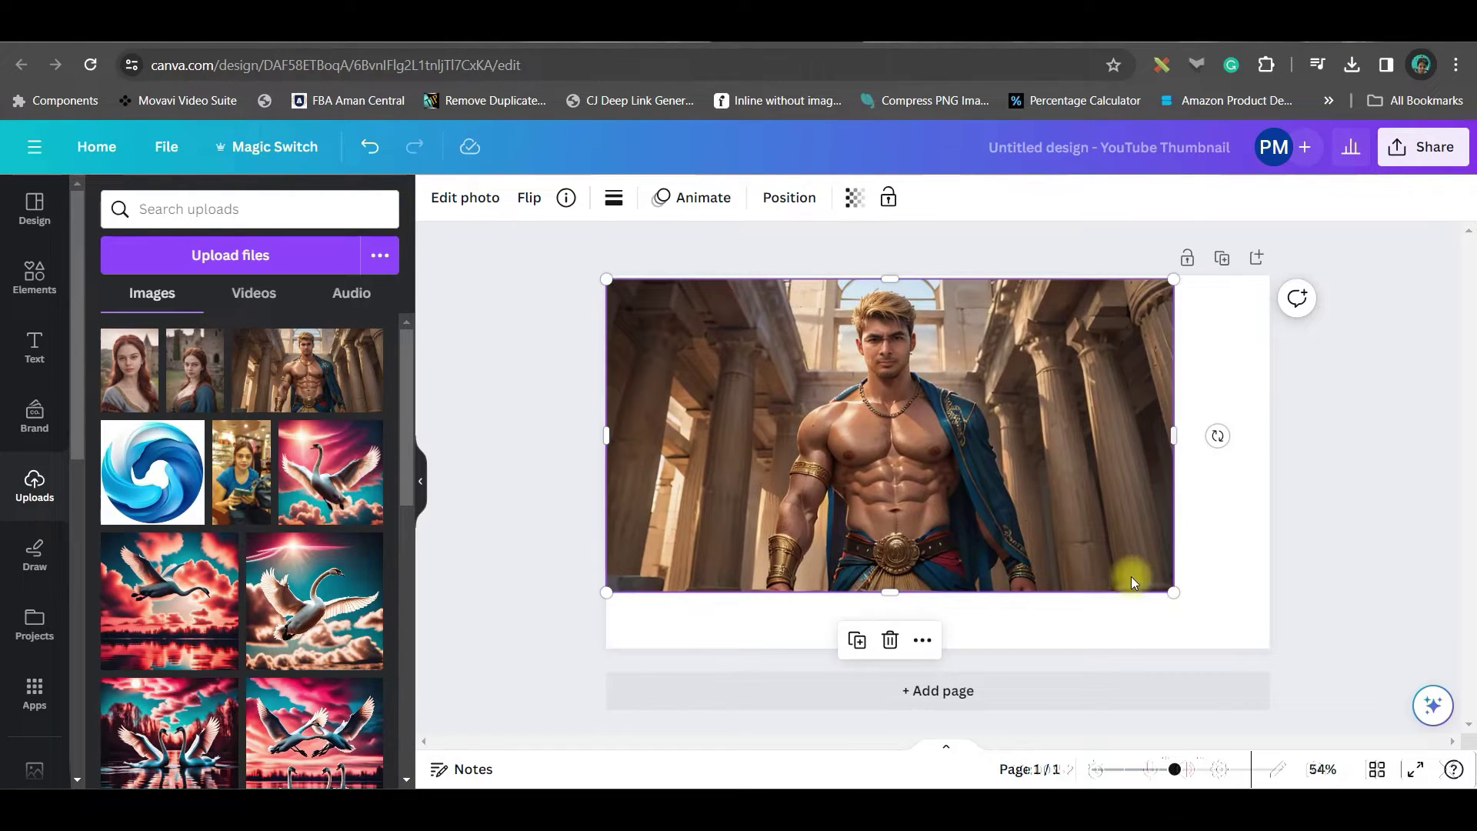
pyautogui.rightClick(984, 477)
pyautogui.click(1086, 711)
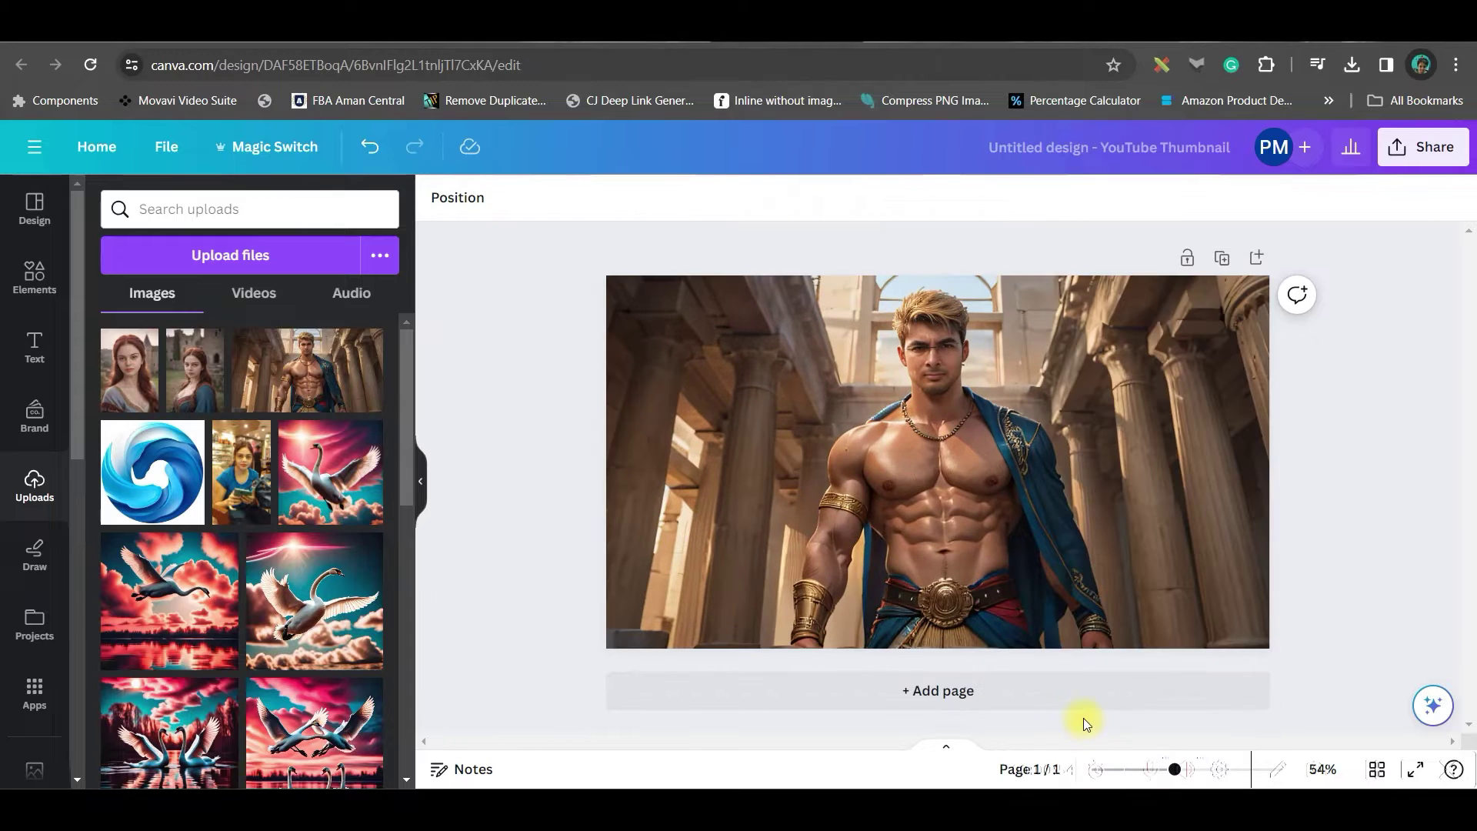
pyautogui.click(649, 454)
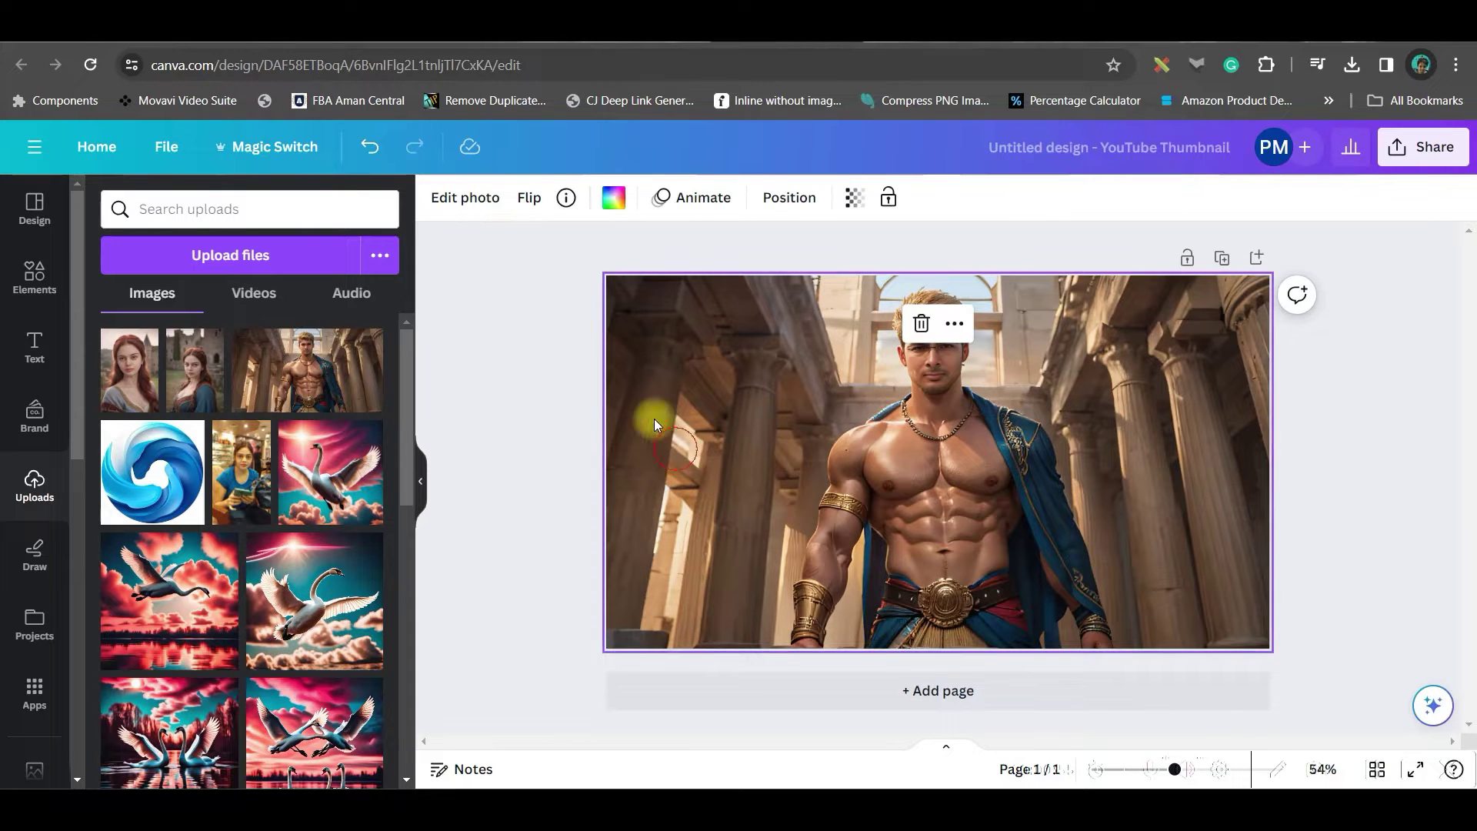
# Step: Apply the warm Capri filter to the photo and raise its brightness to 7
pyautogui.click(477, 198)
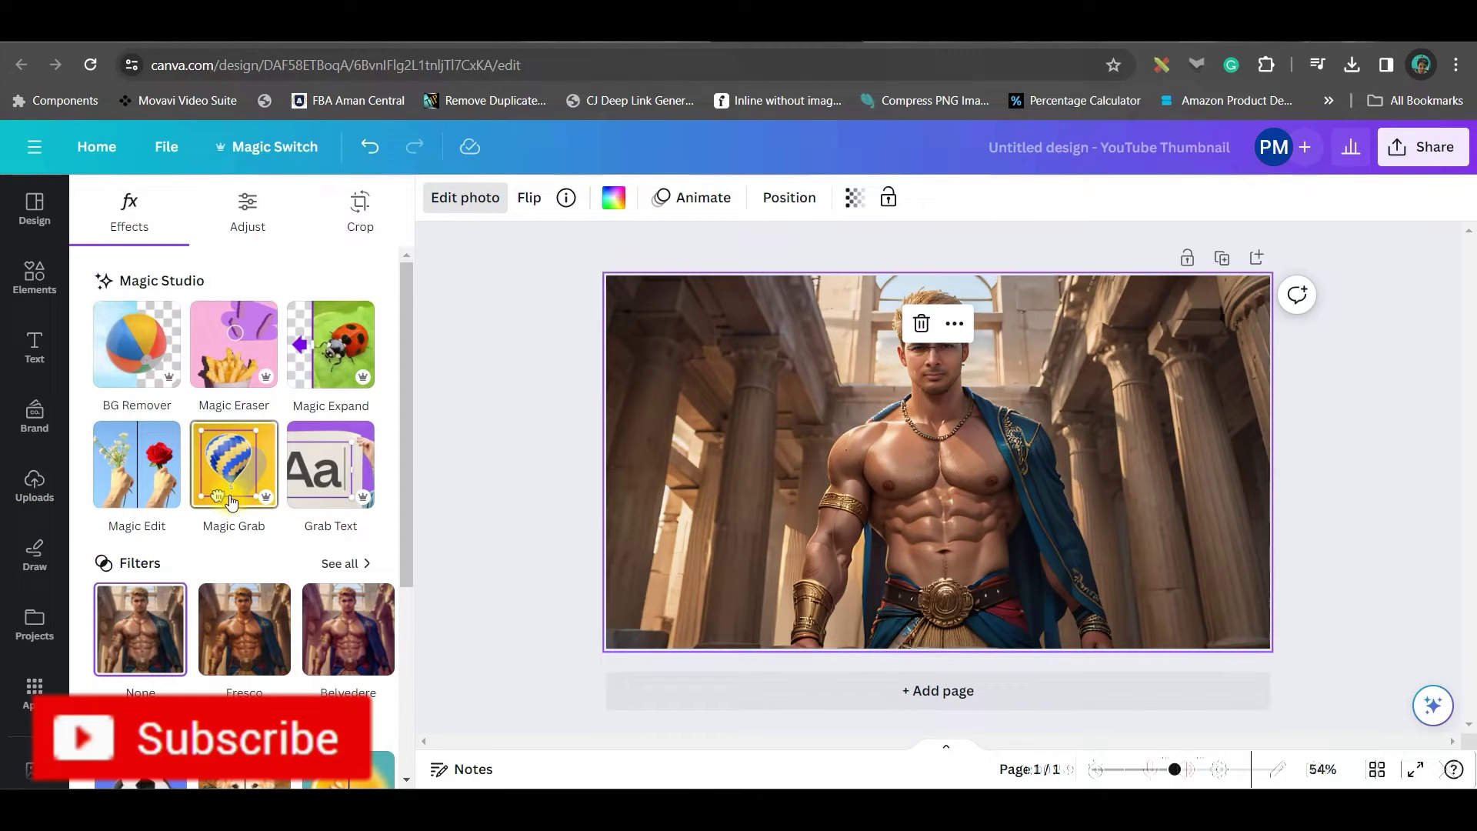
pyautogui.click(345, 566)
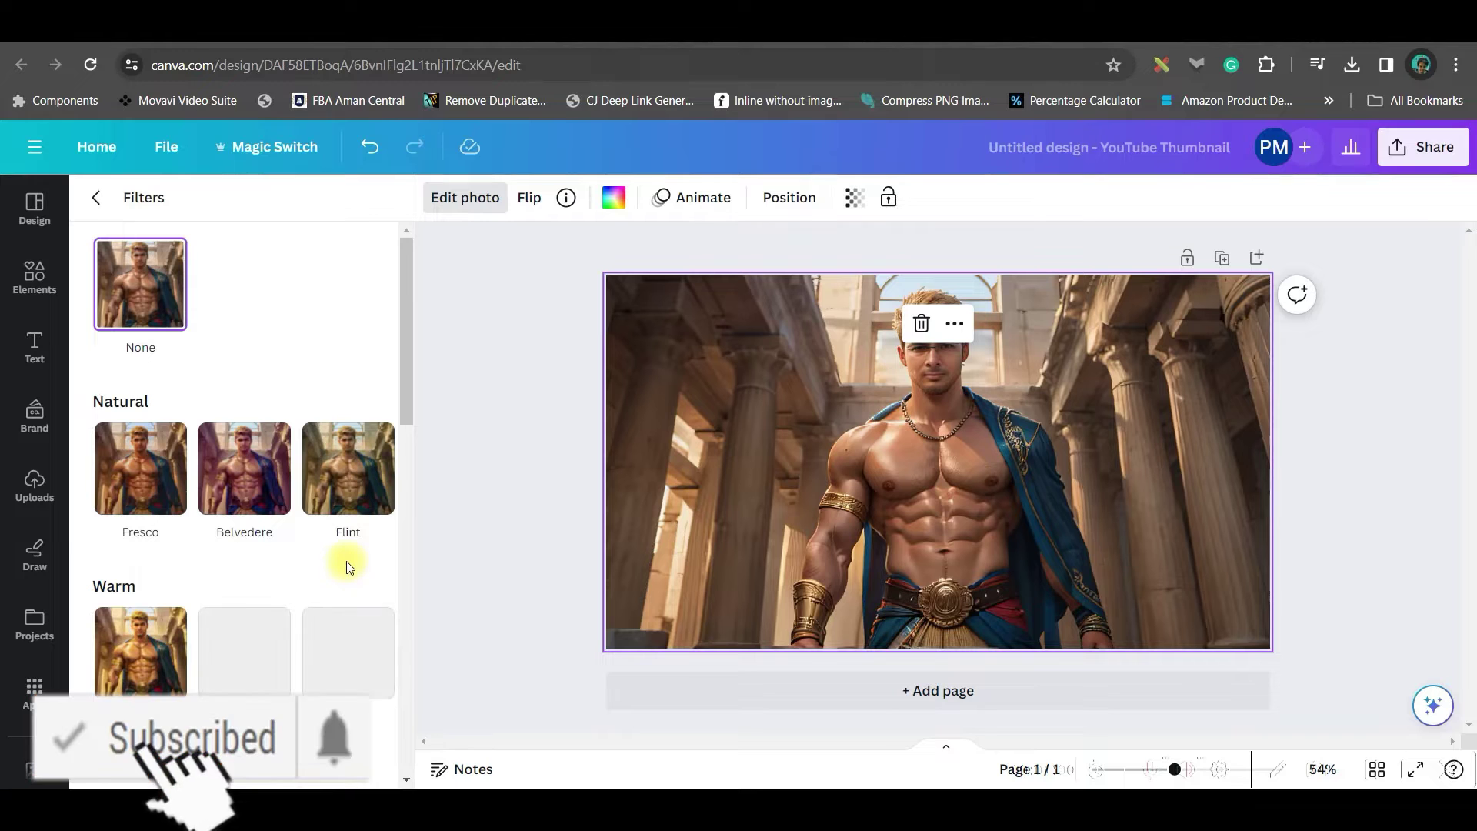
pyautogui.scroll(-4, 345, 566)
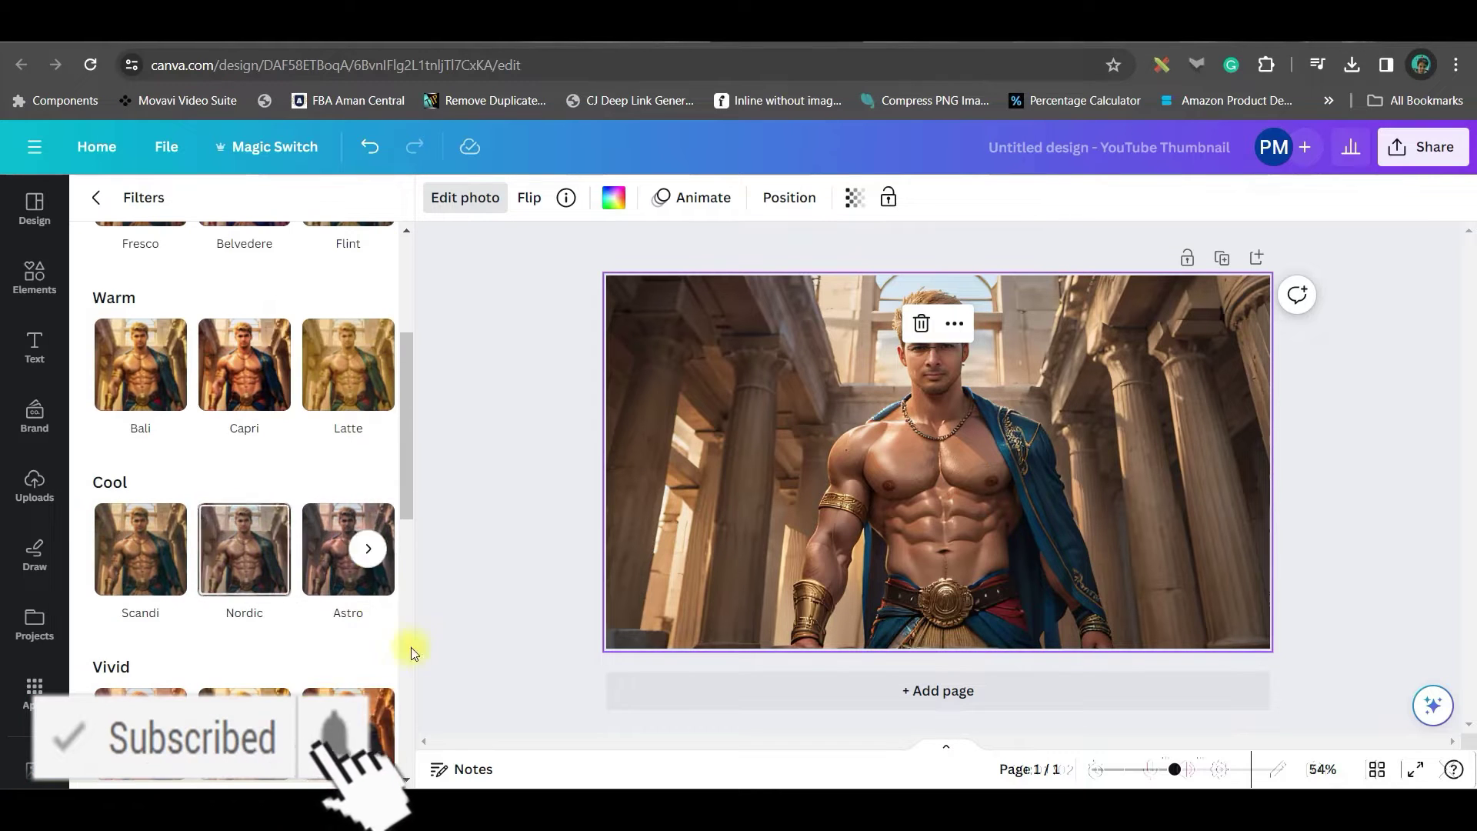
pyautogui.click(244, 369)
pyautogui.click(96, 197)
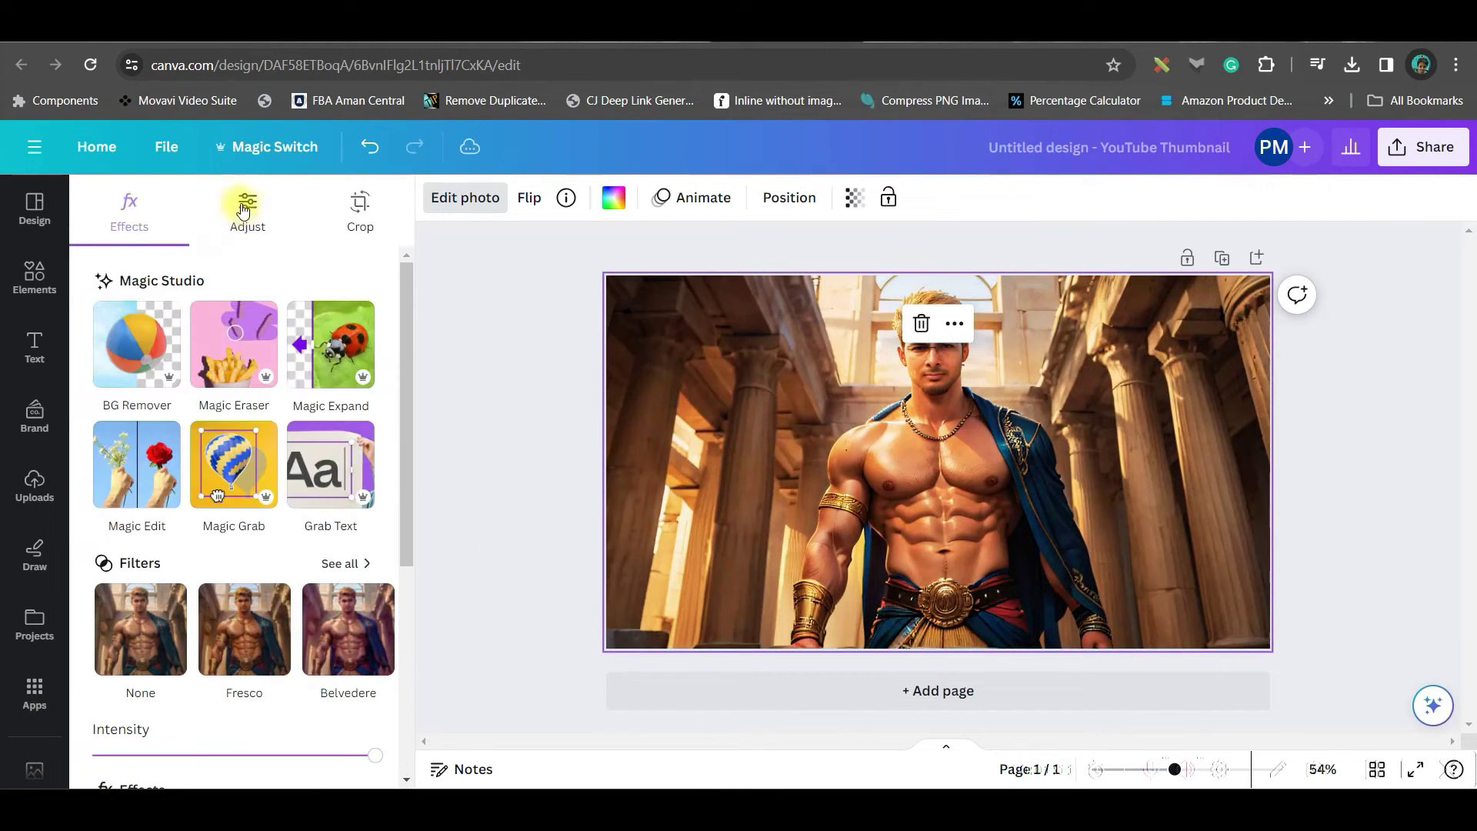
pyautogui.click(247, 209)
pyautogui.moveTo(237, 651)
pyautogui.mouseDown()
pyautogui.moveTo(257, 652)
pyautogui.moveTo(243, 655)
pyautogui.mouseUp()
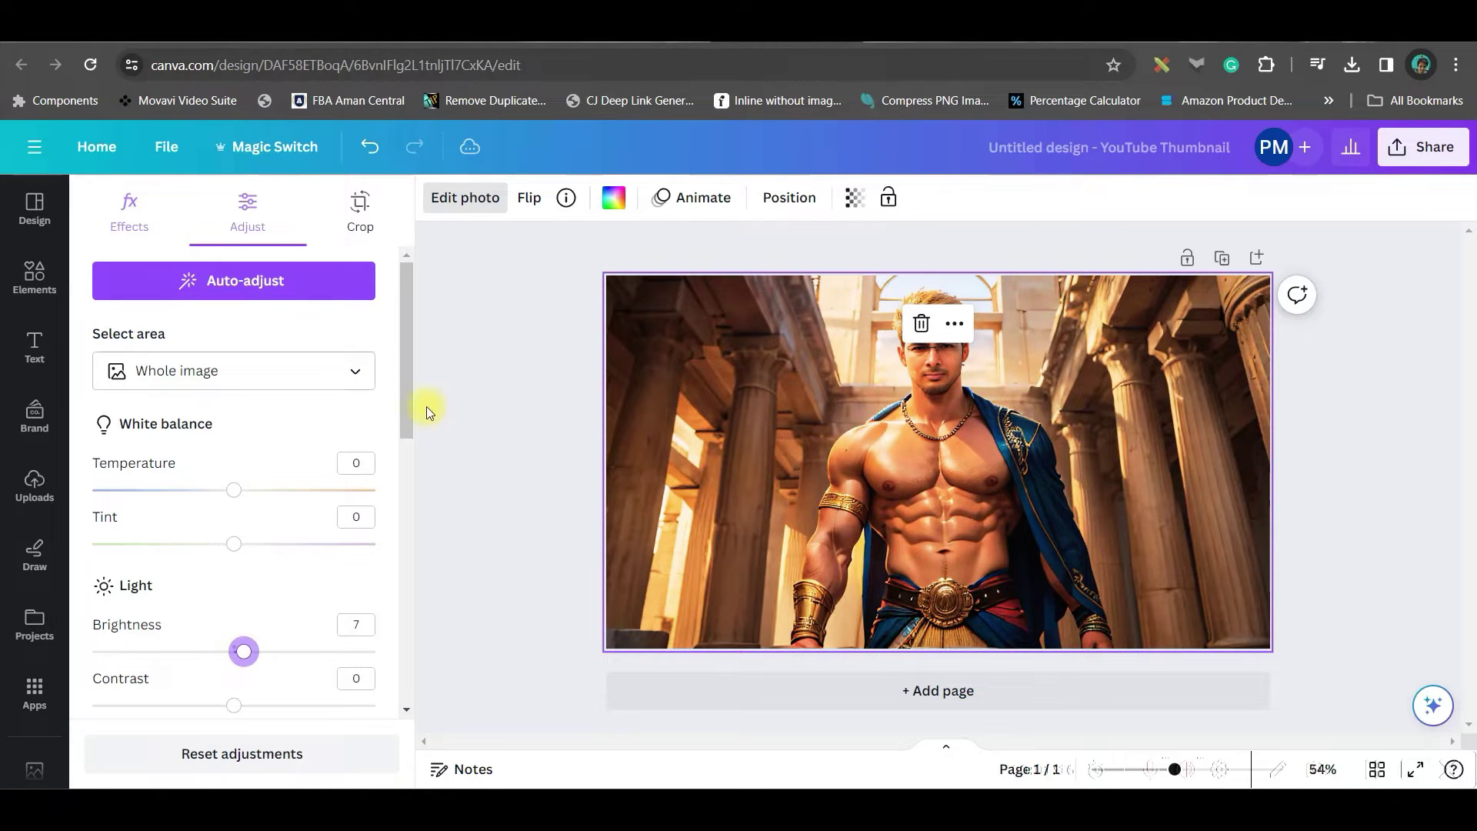
pyautogui.click(462, 403)
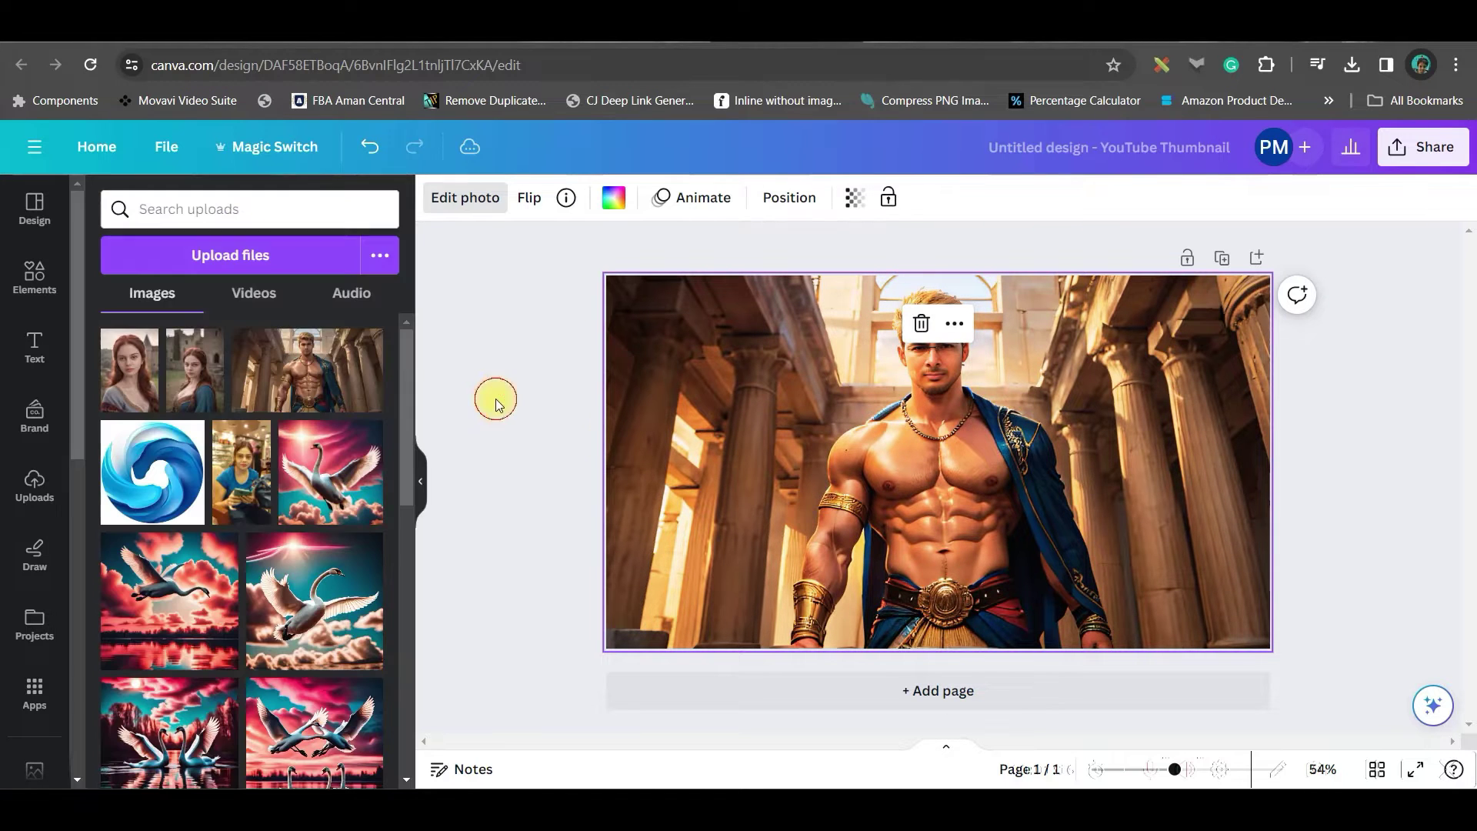
# Step: Duplicate the temple-photo page and scroll between Page 1 and Page 2 to check the copy
pyautogui.click(1225, 259)
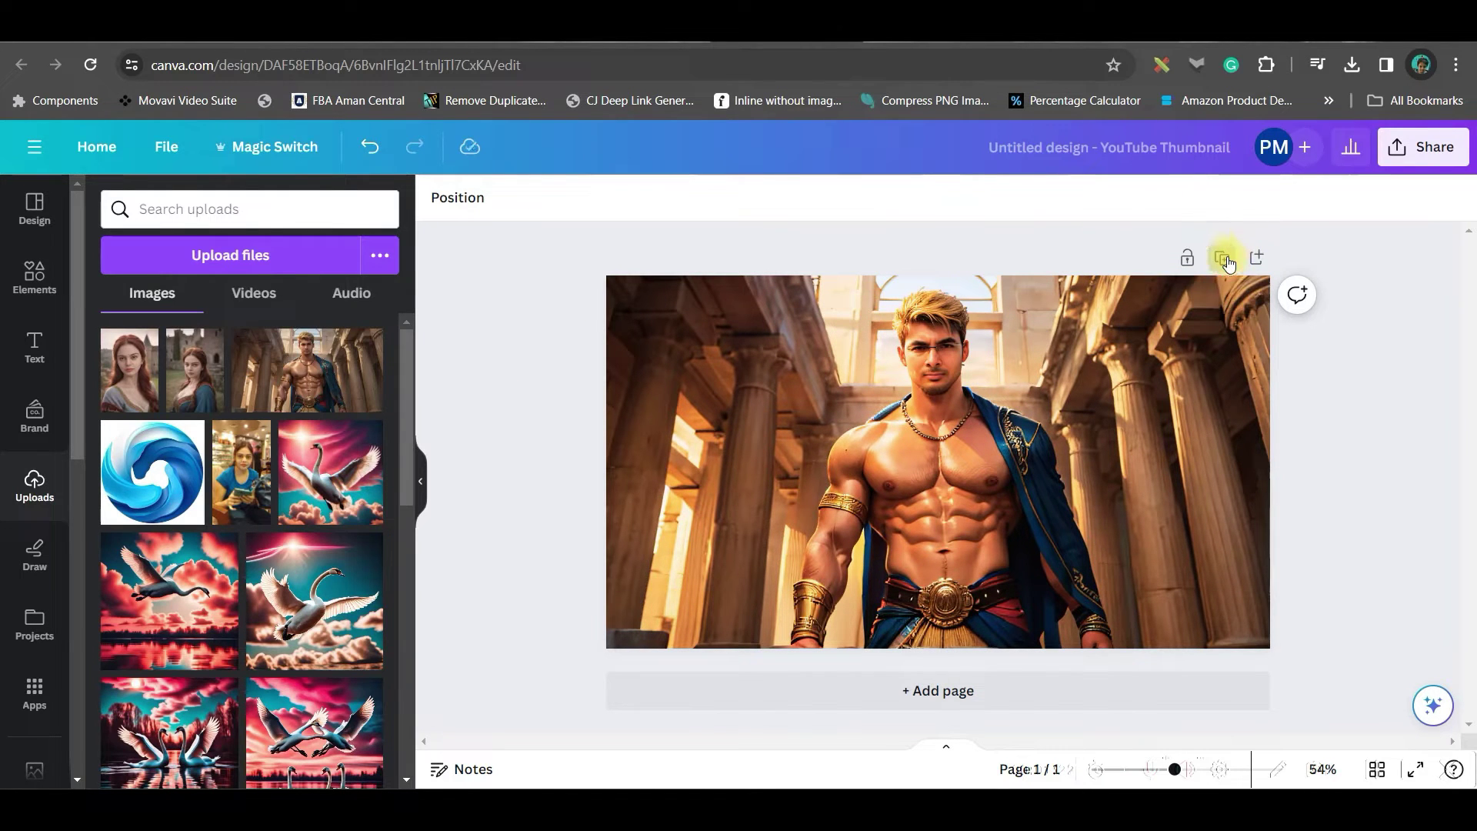
pyautogui.click(1104, 516)
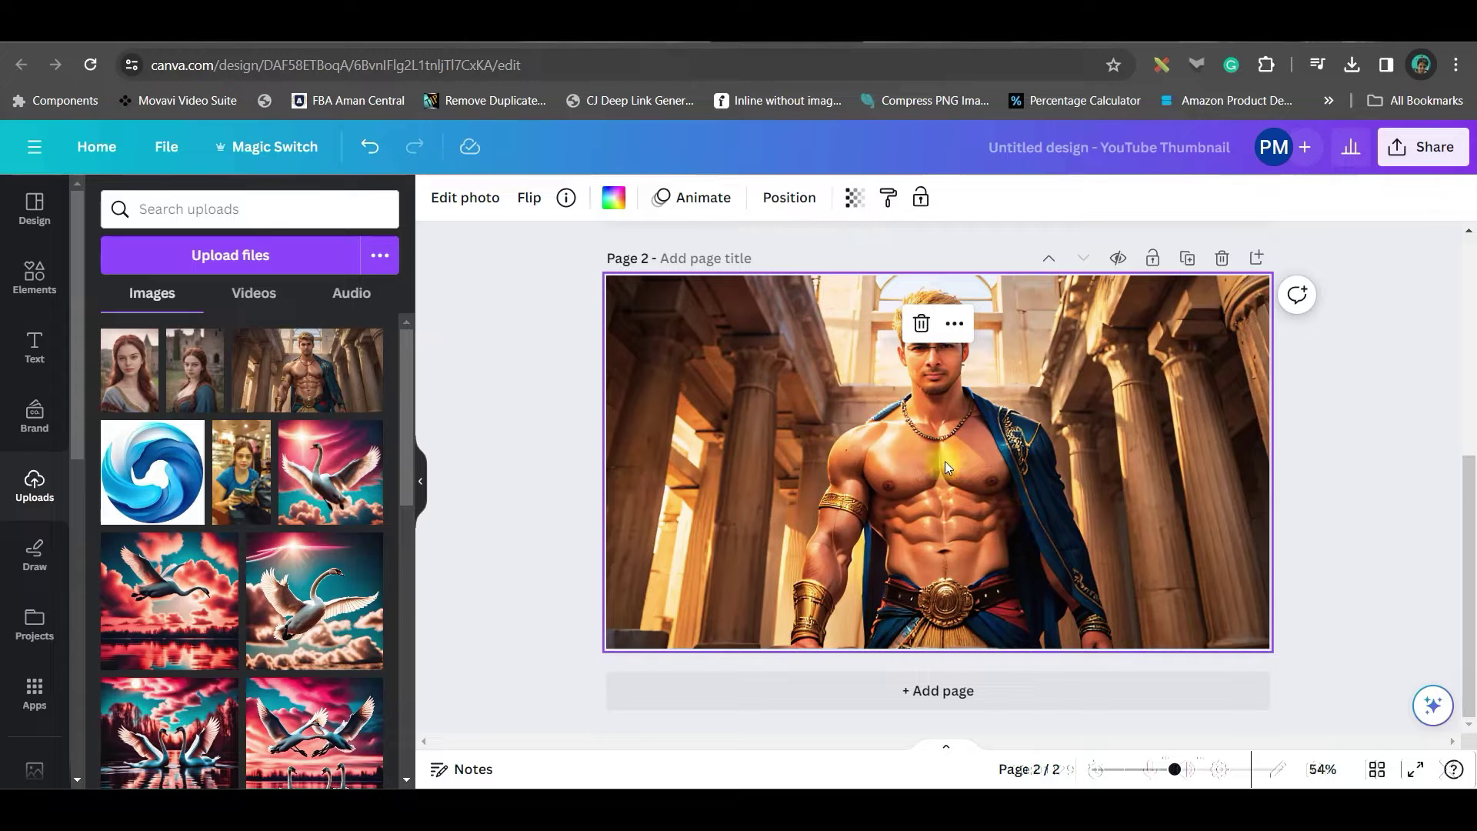
pyautogui.scroll(3, 931, 417)
pyautogui.scroll(2, 999, 442)
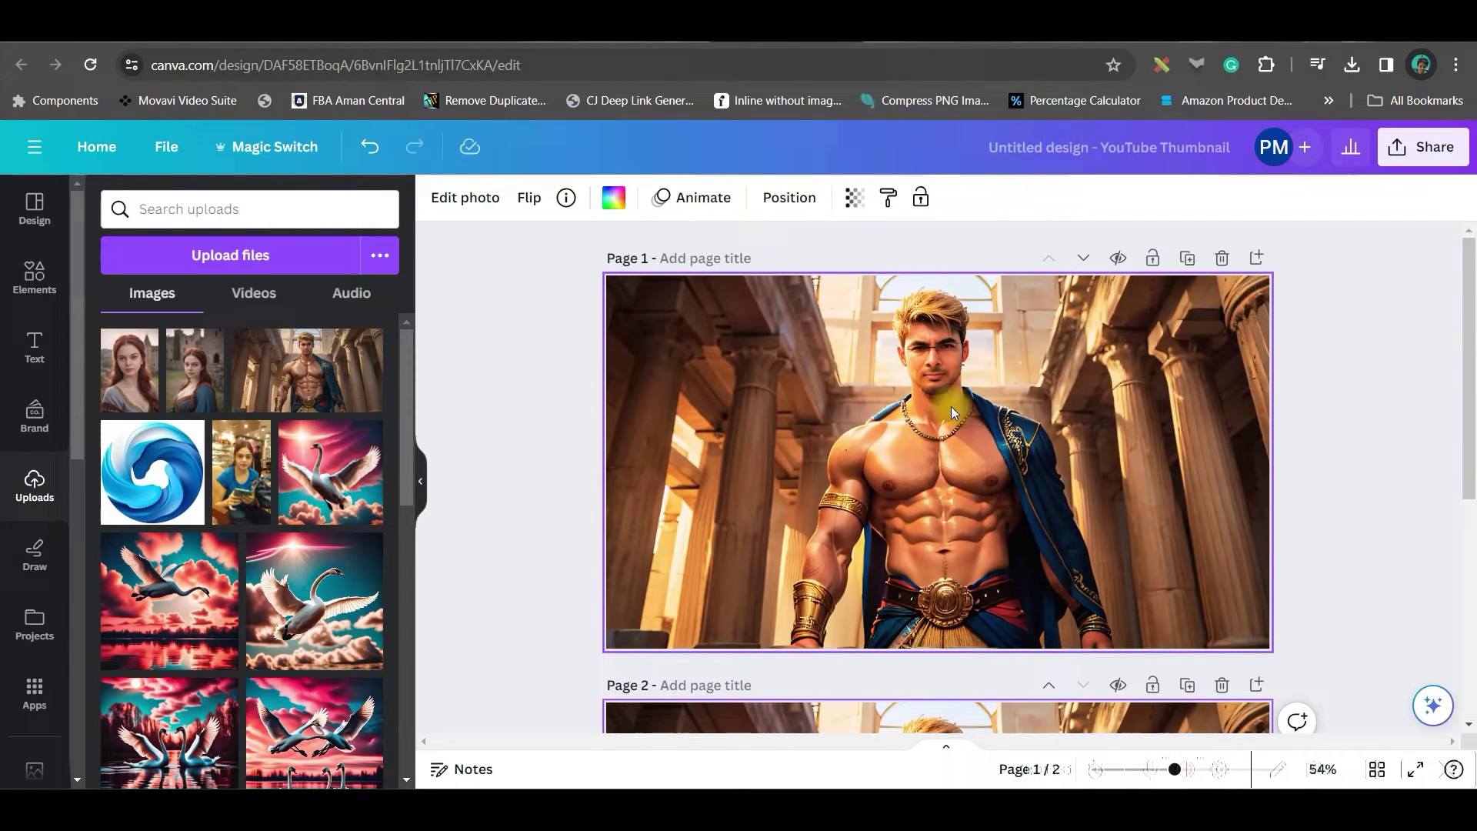
pyautogui.scroll(-3, 943, 575)
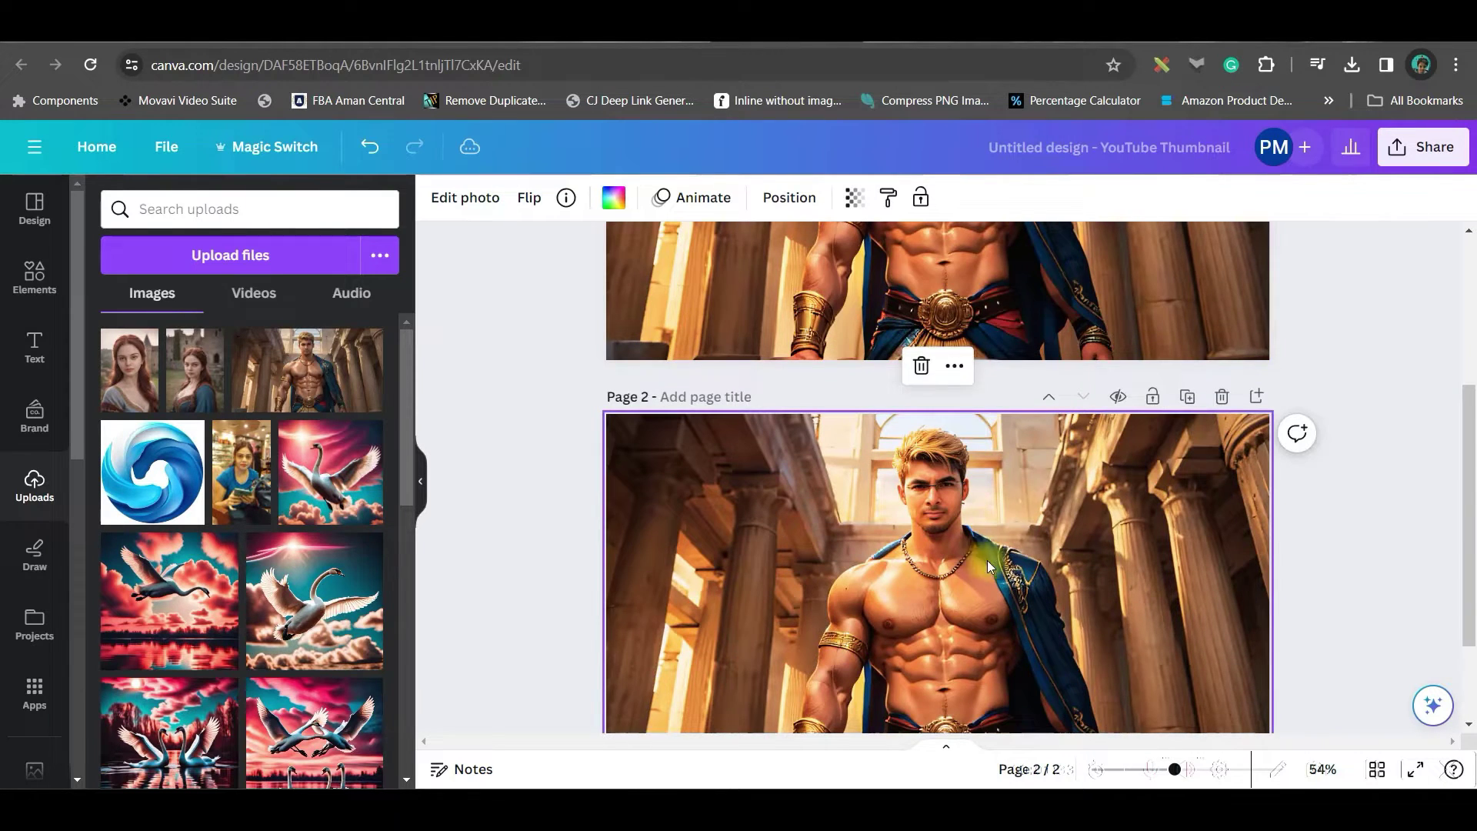
pyautogui.scroll(-2, 987, 560)
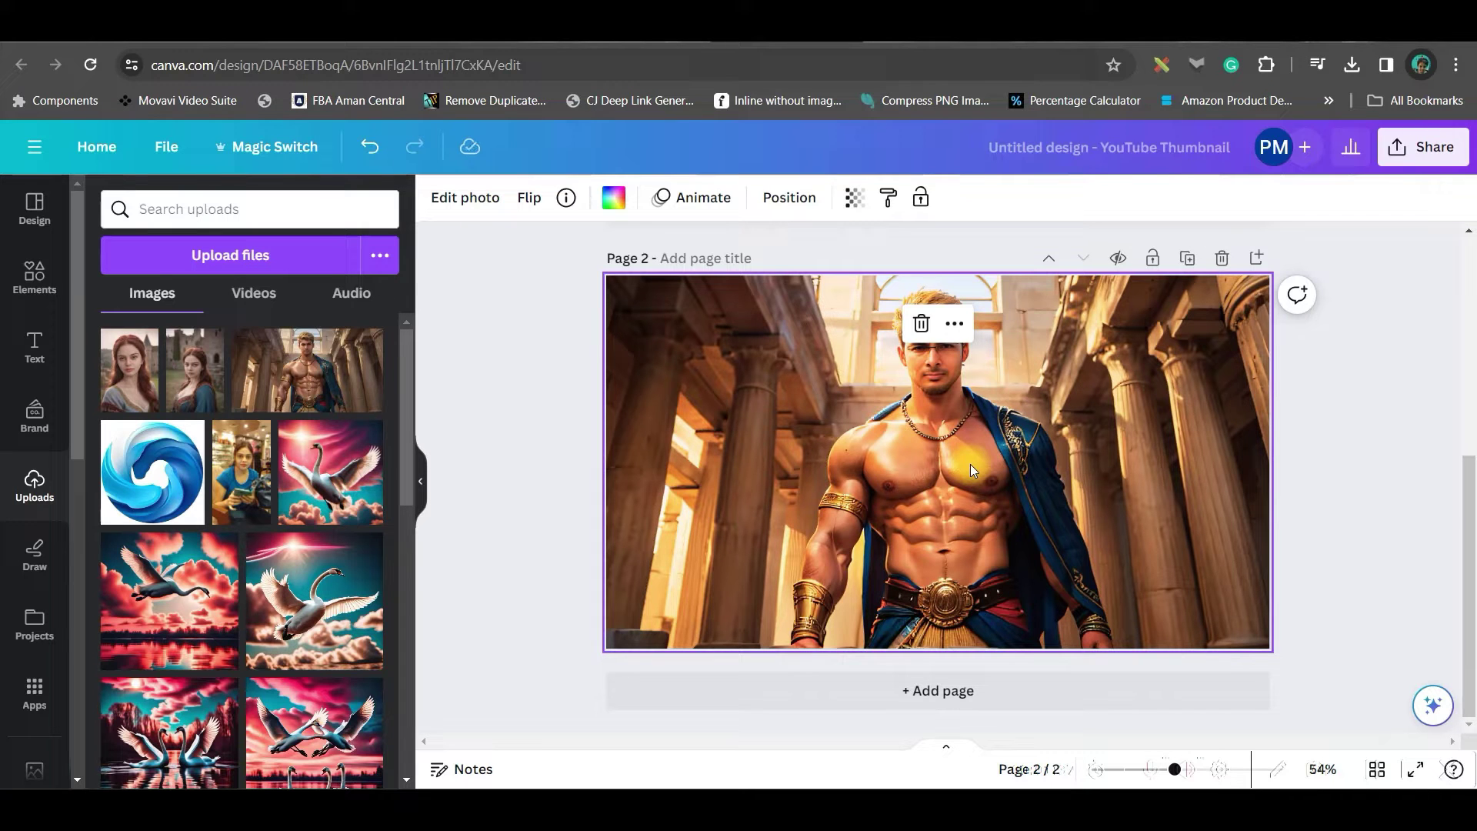
# Step: Lift the man out of the page 2 photo with Magic Grab and delete him
pyautogui.click(481, 211)
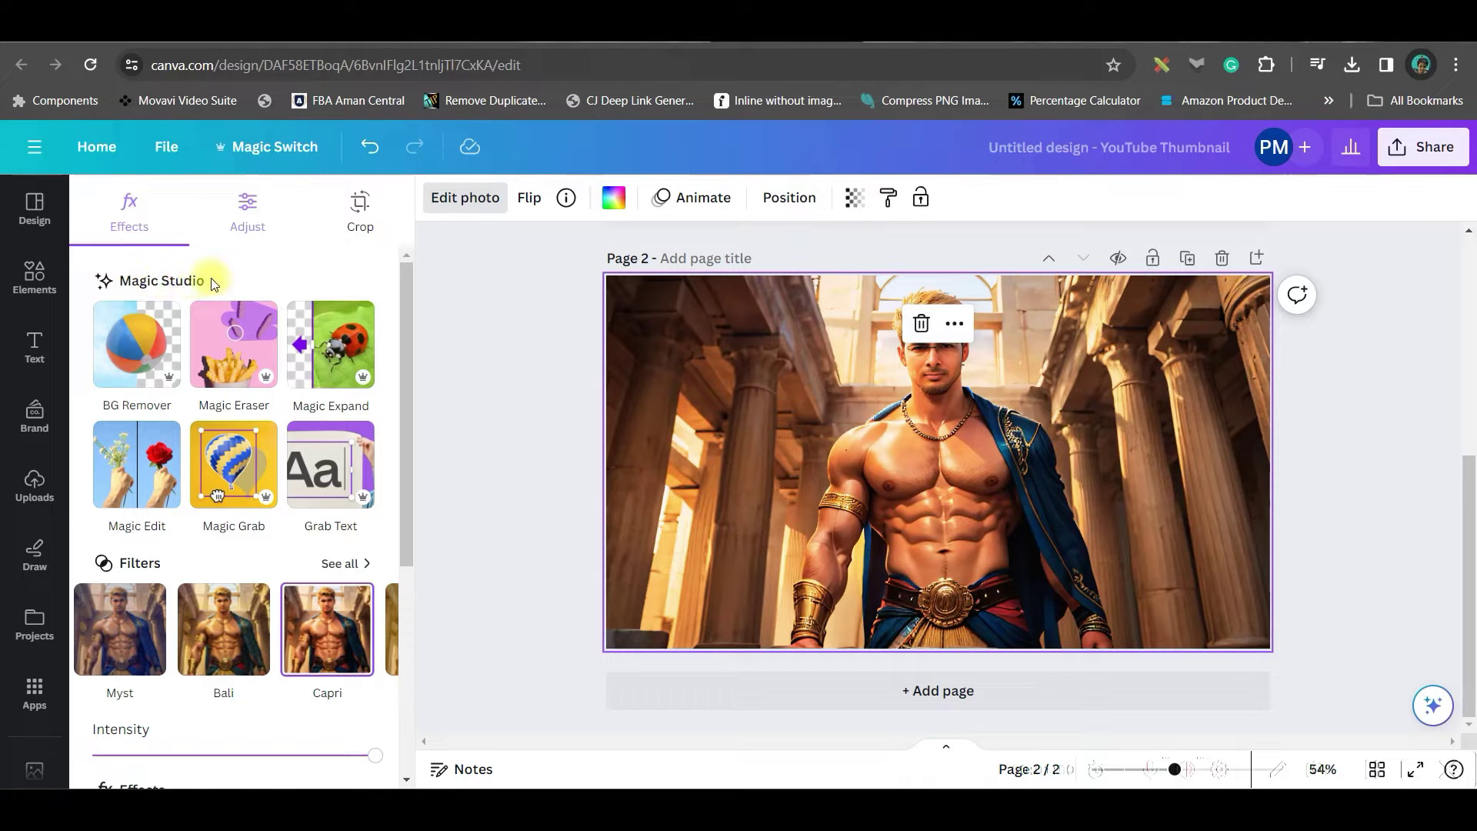
pyautogui.click(239, 483)
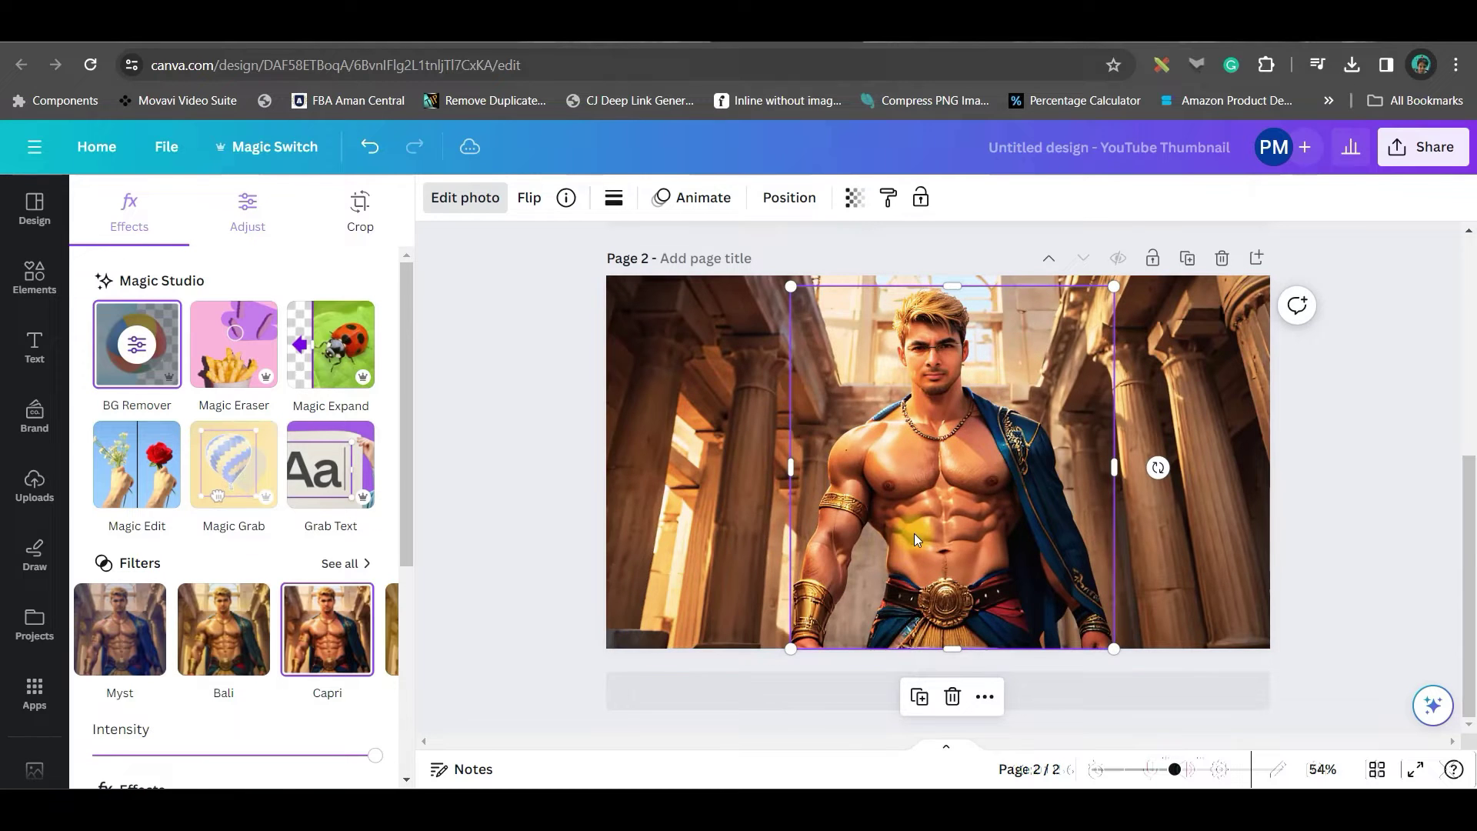
pyautogui.moveTo(912, 534)
pyautogui.mouseDown()
pyautogui.moveTo(681, 542)
pyautogui.moveTo(1147, 545)
pyautogui.moveTo(973, 538)
pyautogui.moveTo(1171, 470)
pyautogui.moveTo(827, 370)
pyautogui.moveTo(919, 543)
pyautogui.moveTo(804, 520)
pyautogui.moveTo(901, 542)
pyautogui.moveTo(904, 515)
pyautogui.moveTo(907, 527)
pyautogui.mouseUp()
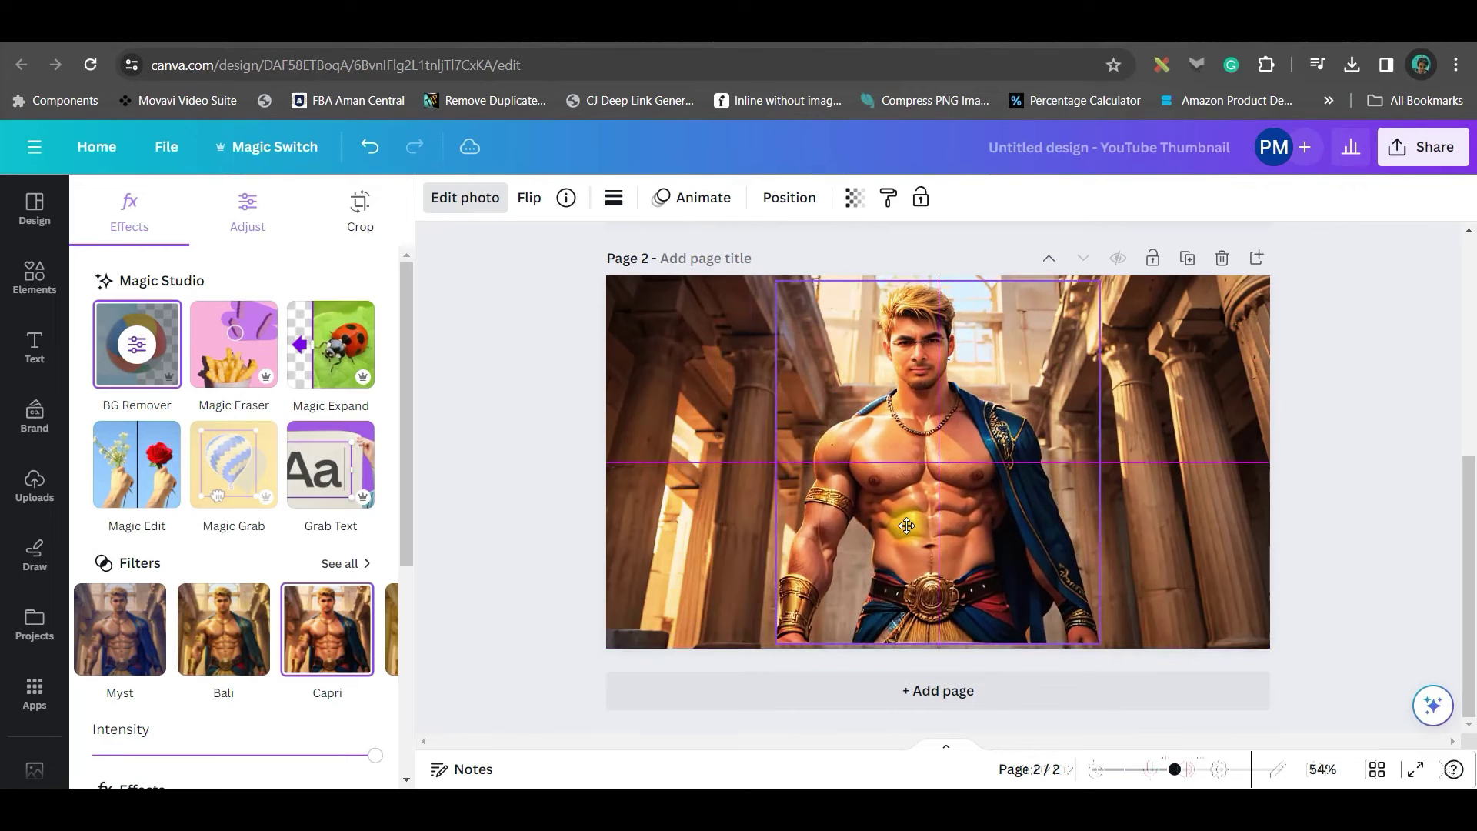
pyautogui.press('Delete')
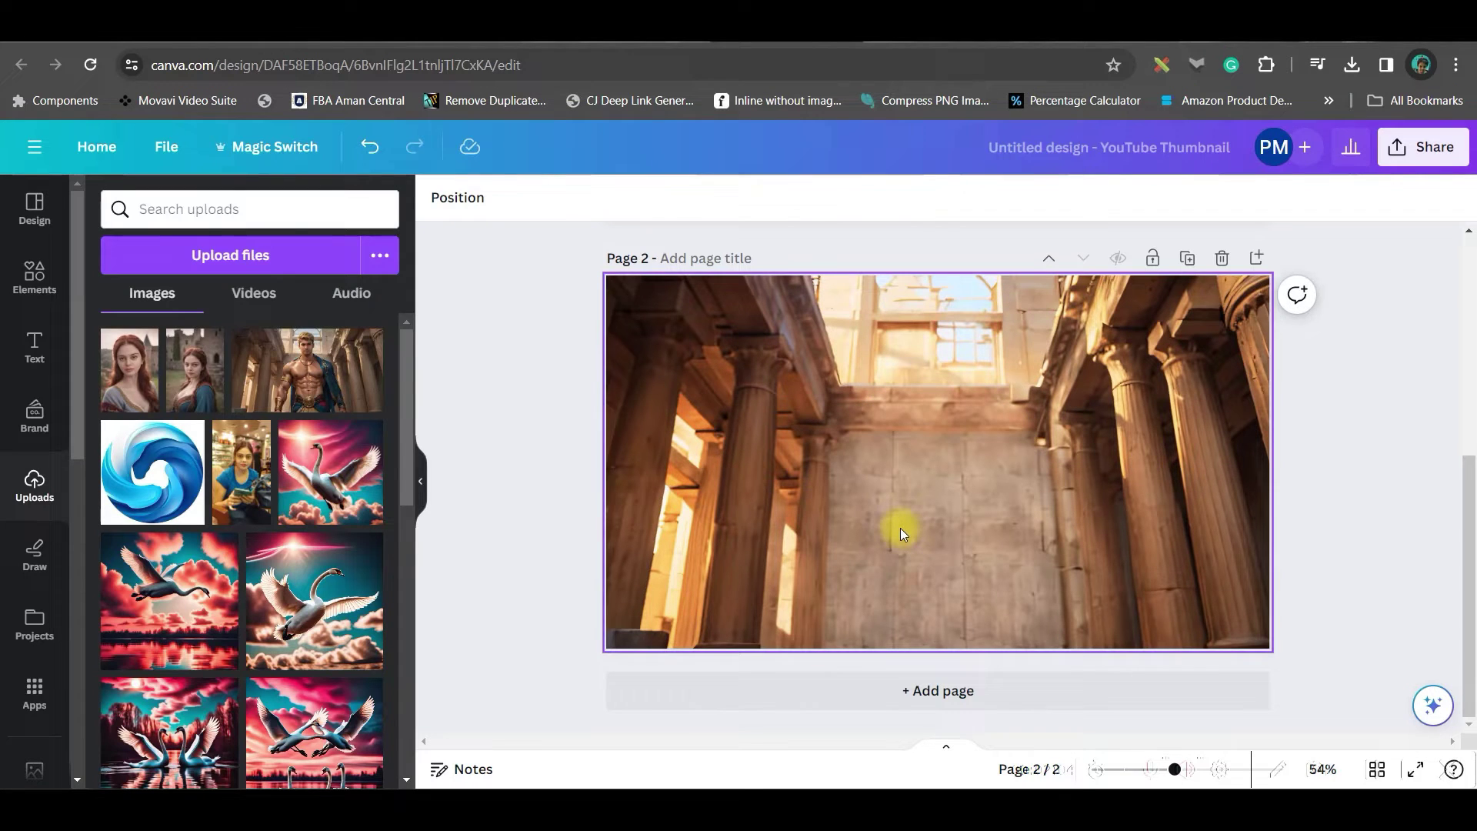
# Step: Add the red-haired woman portrait, cut her out with Magic Grab, and delete the castle background
pyautogui.click(171, 370)
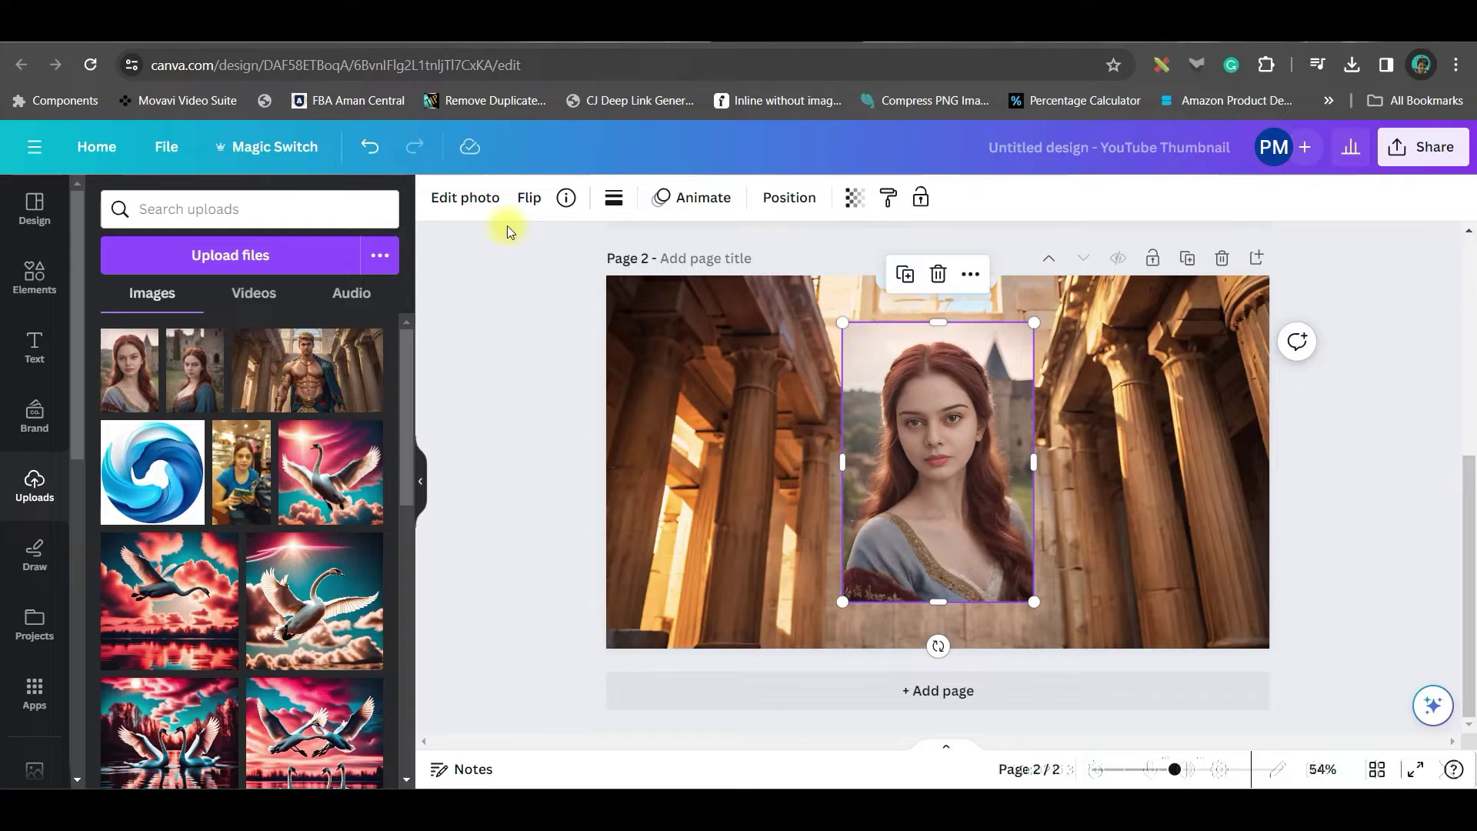
pyautogui.click(473, 198)
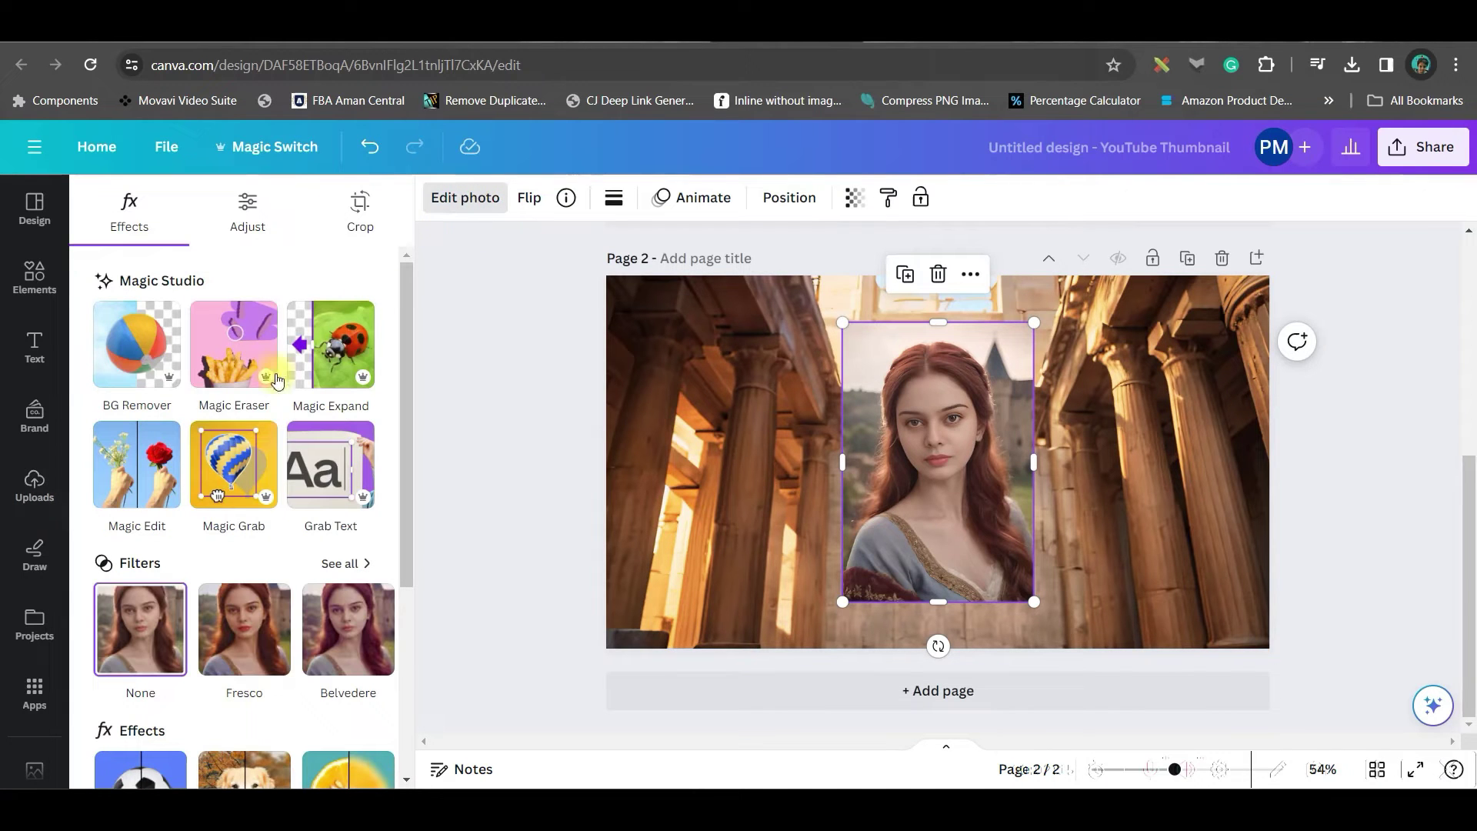
pyautogui.click(234, 464)
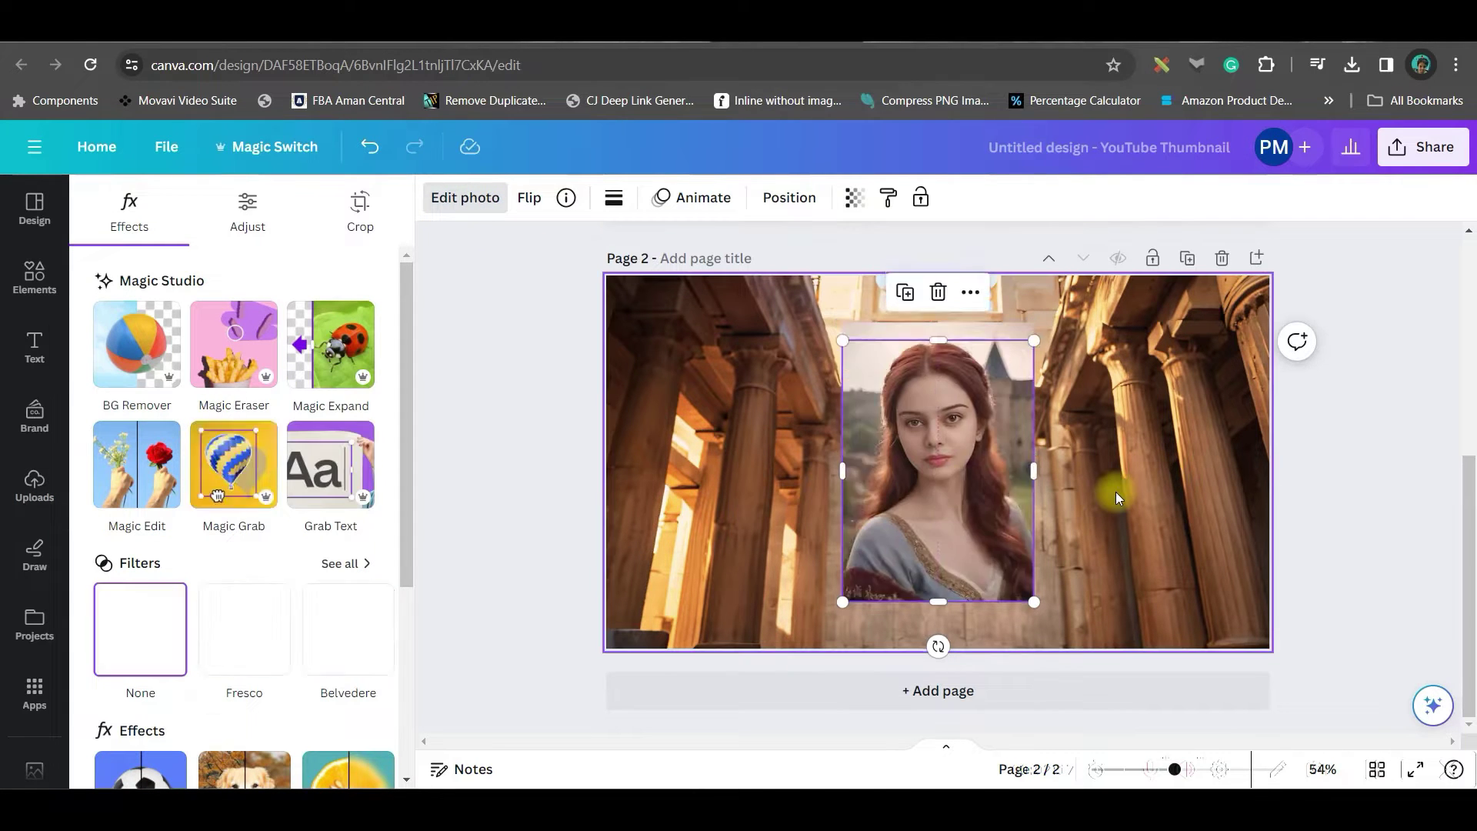
pyautogui.moveTo(979, 467); pyautogui.dragTo(938, 506)
pyautogui.click(958, 458)
pyautogui.press('Delete')
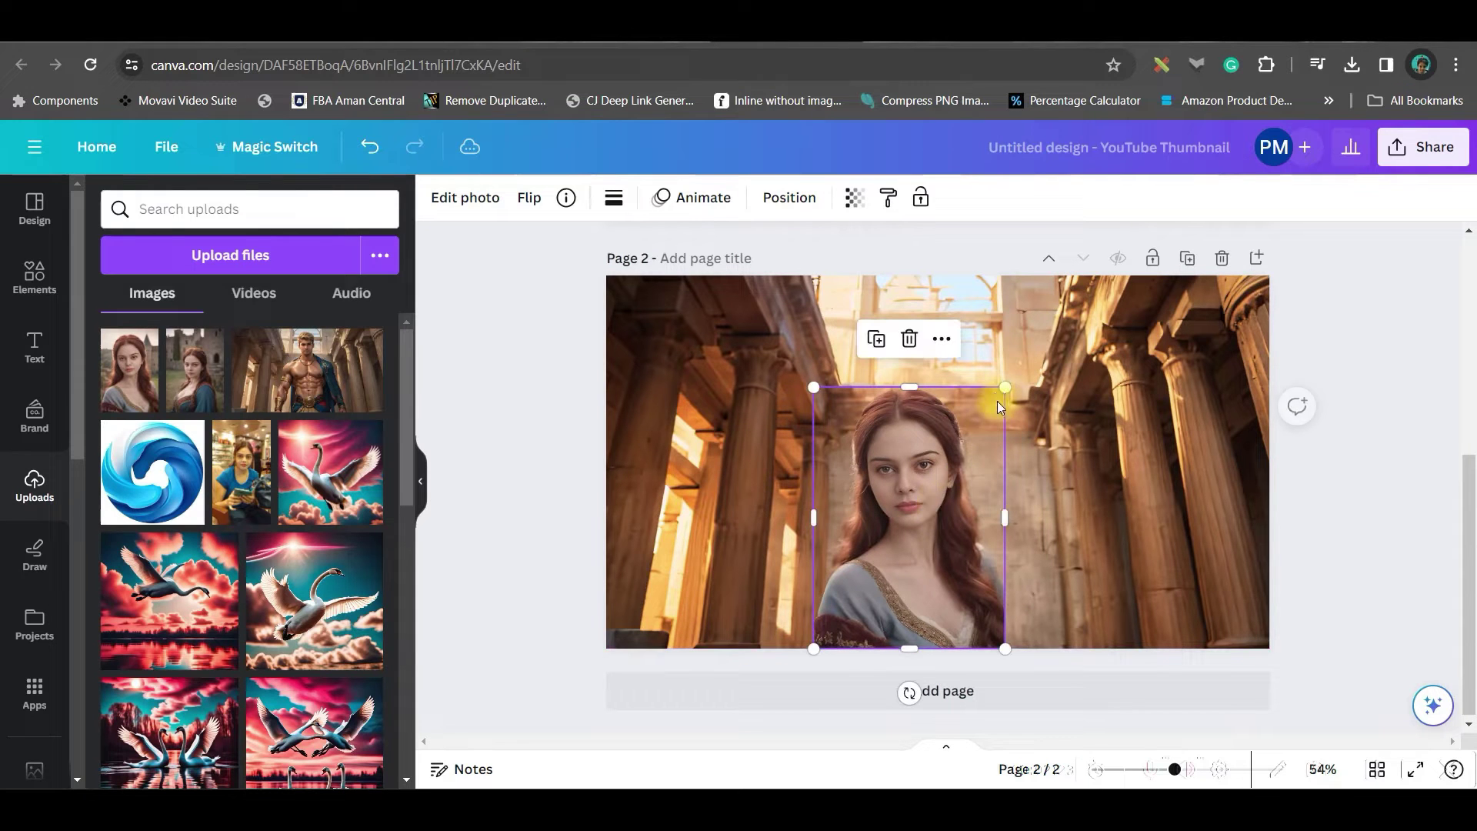
pyautogui.moveTo(1006, 390); pyautogui.dragTo(1077, 317)
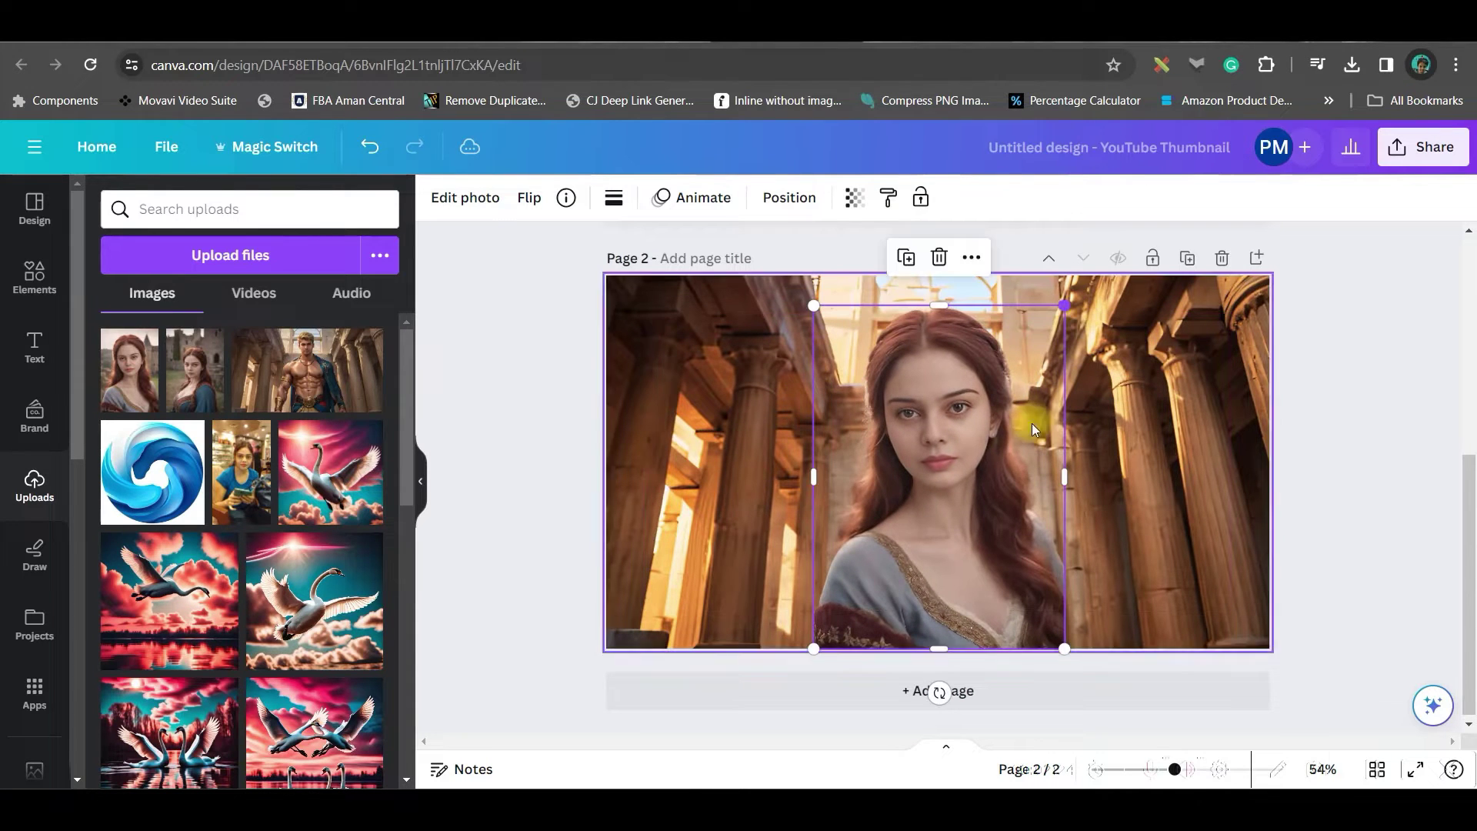
# Step: Apply the Fresco filter to the woman cut-out after trying Capri
pyautogui.click(996, 454)
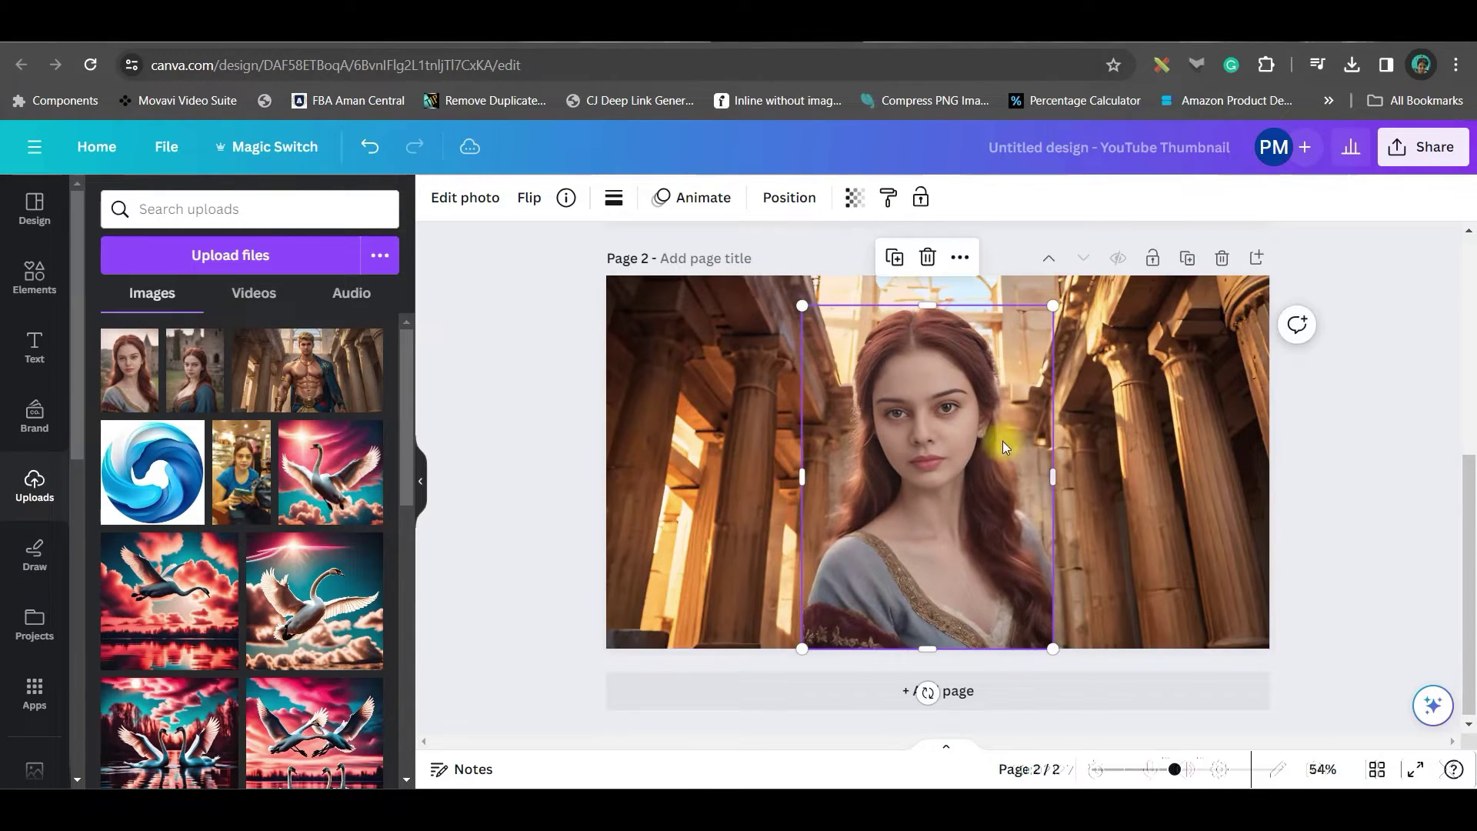
pyautogui.click(462, 199)
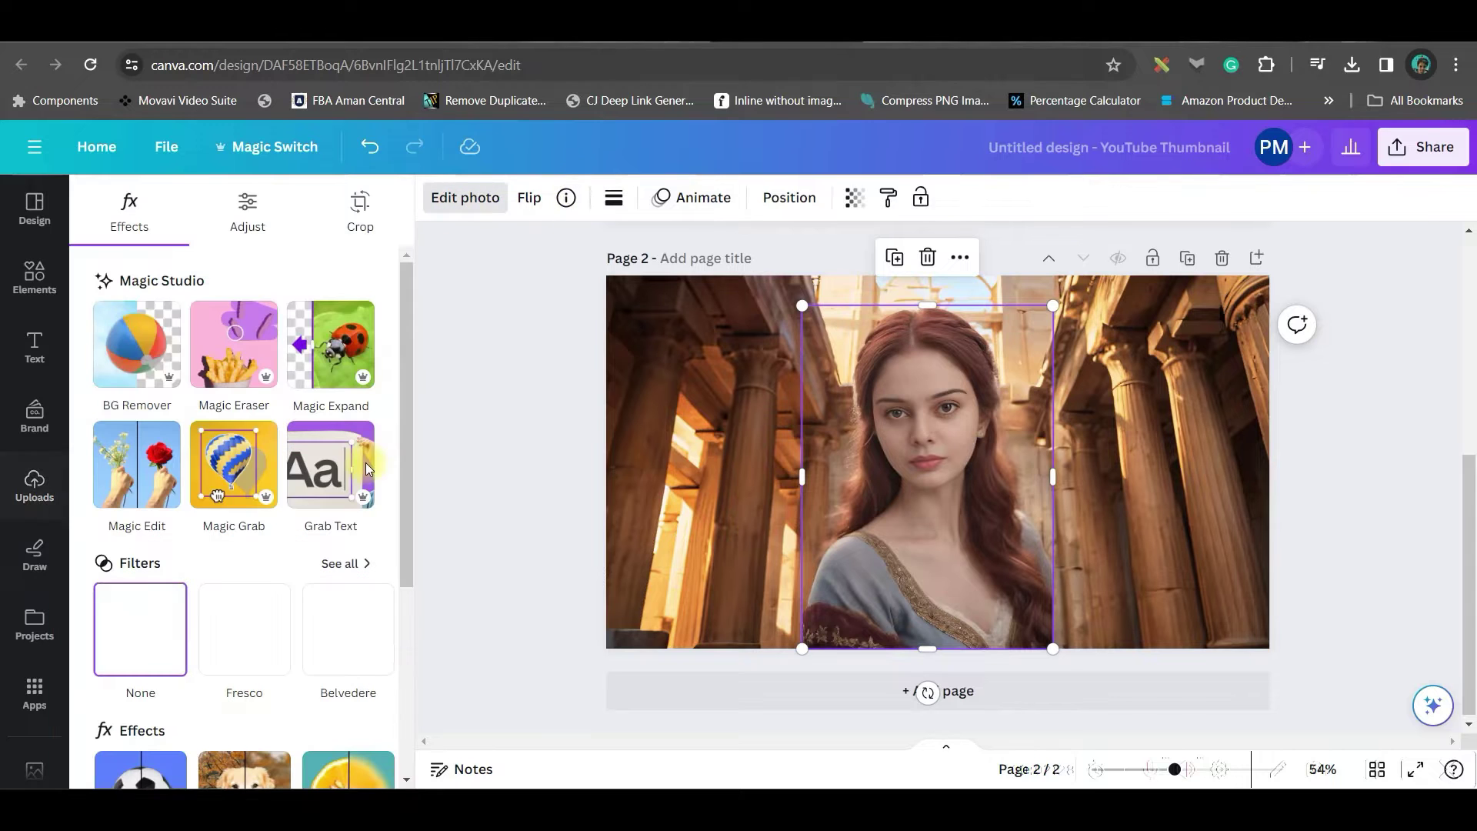
pyautogui.click(232, 642)
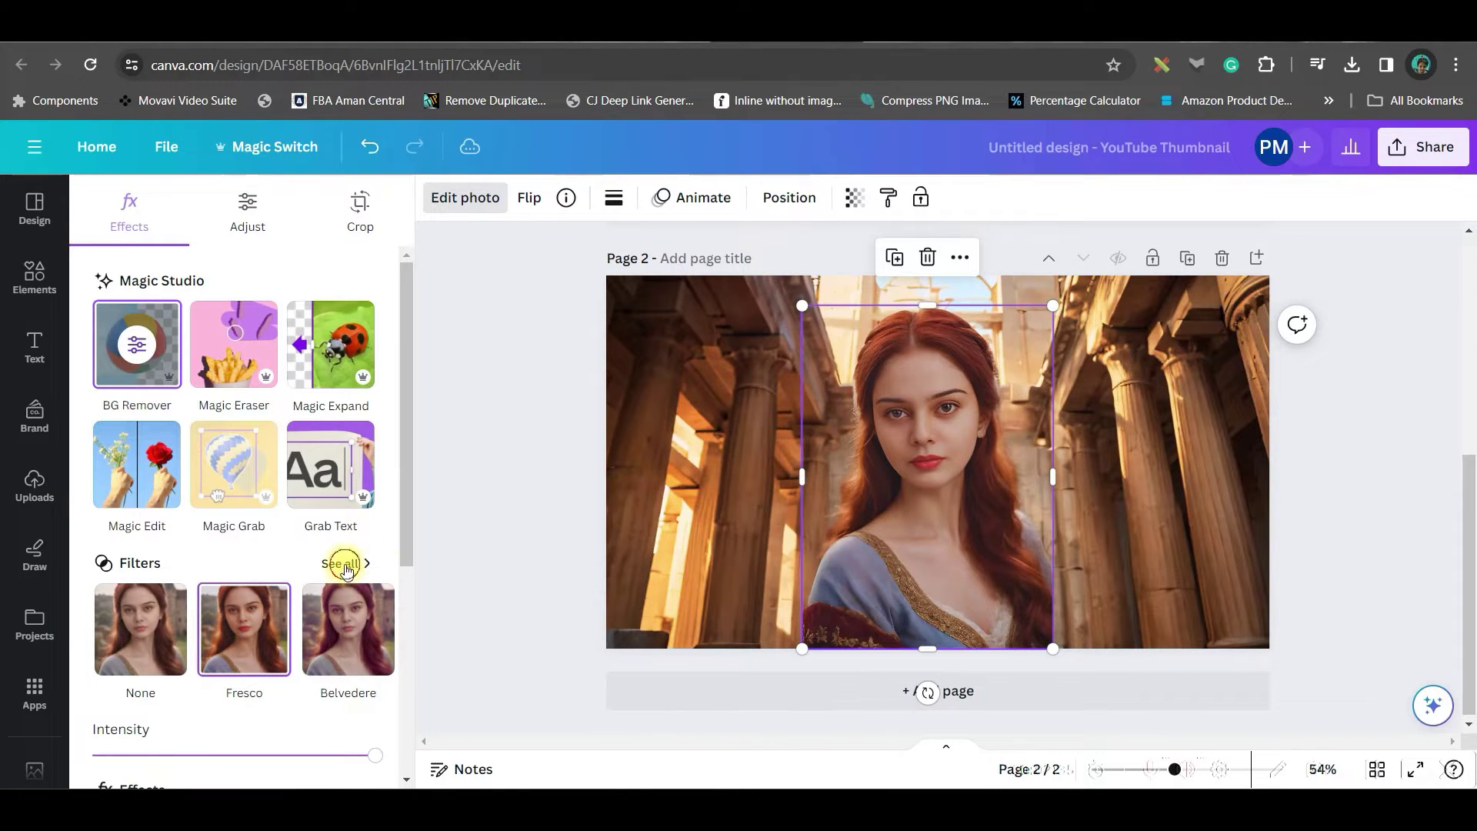
pyautogui.scroll(-4, 247, 620)
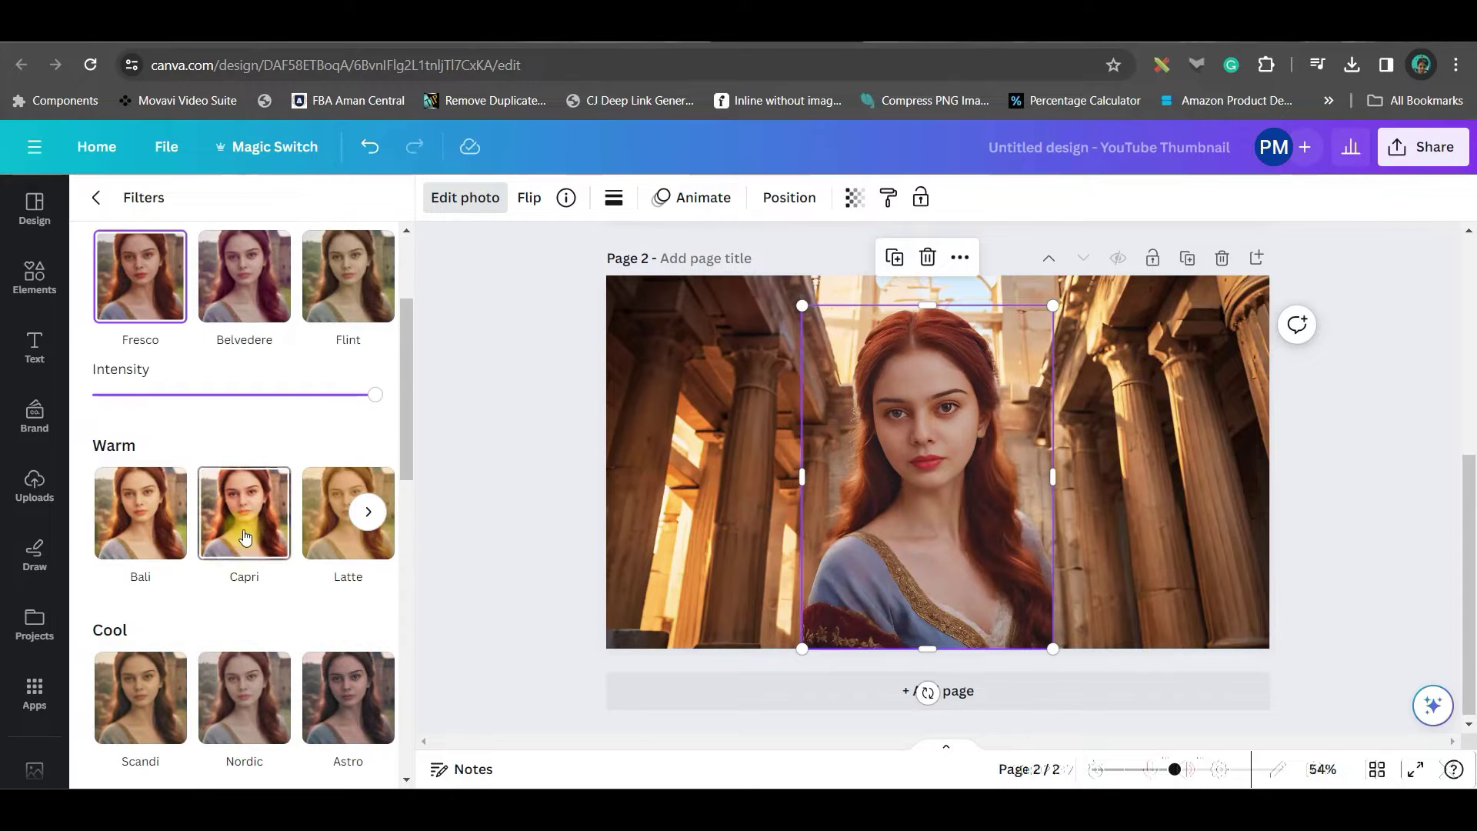
pyautogui.click(244, 537)
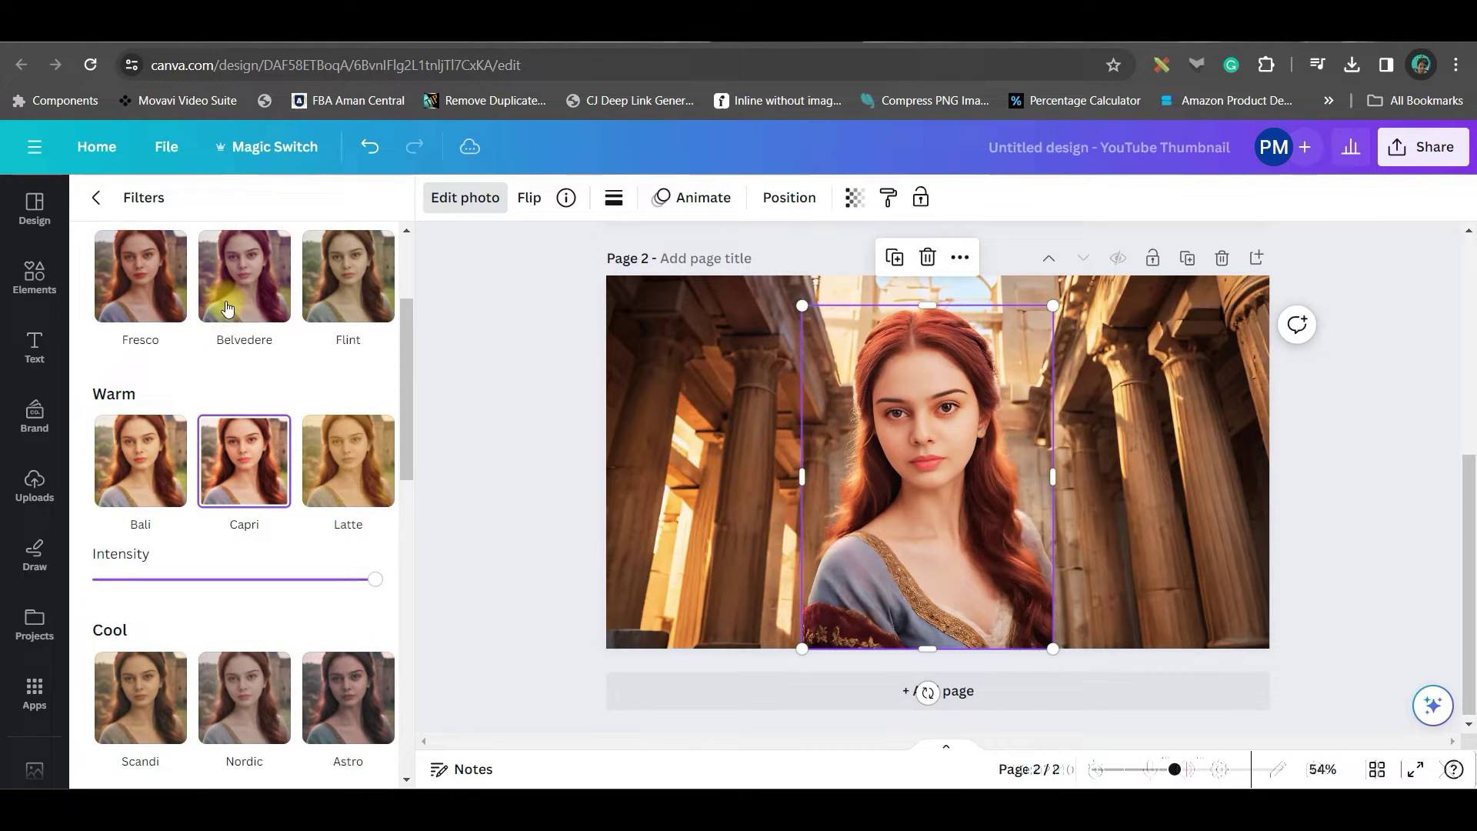
pyautogui.click(140, 277)
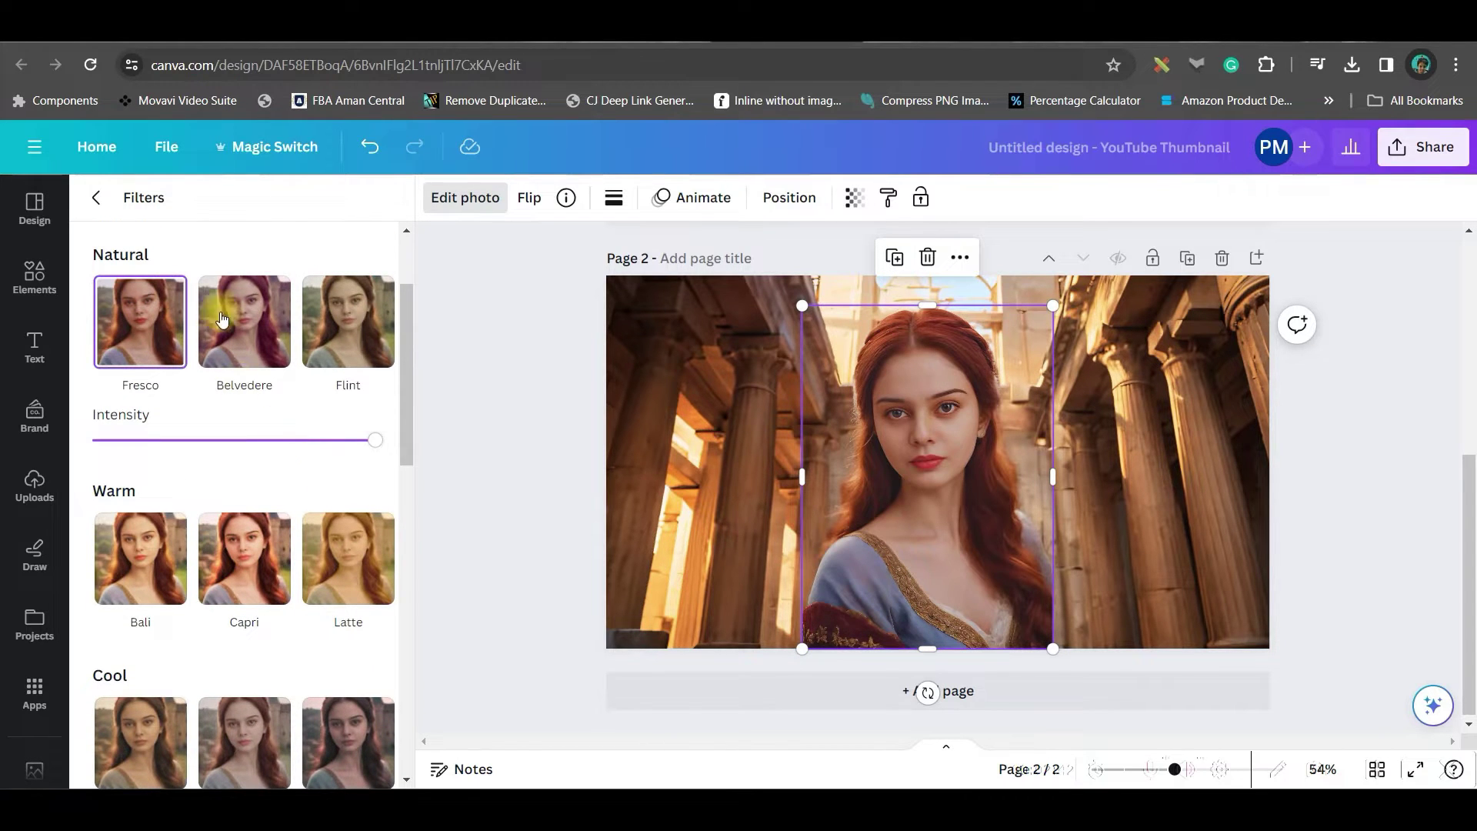
# Step: Raise the woman's Brightness to about 23 and deselect the photo
pyautogui.click(101, 199)
pyautogui.click(247, 209)
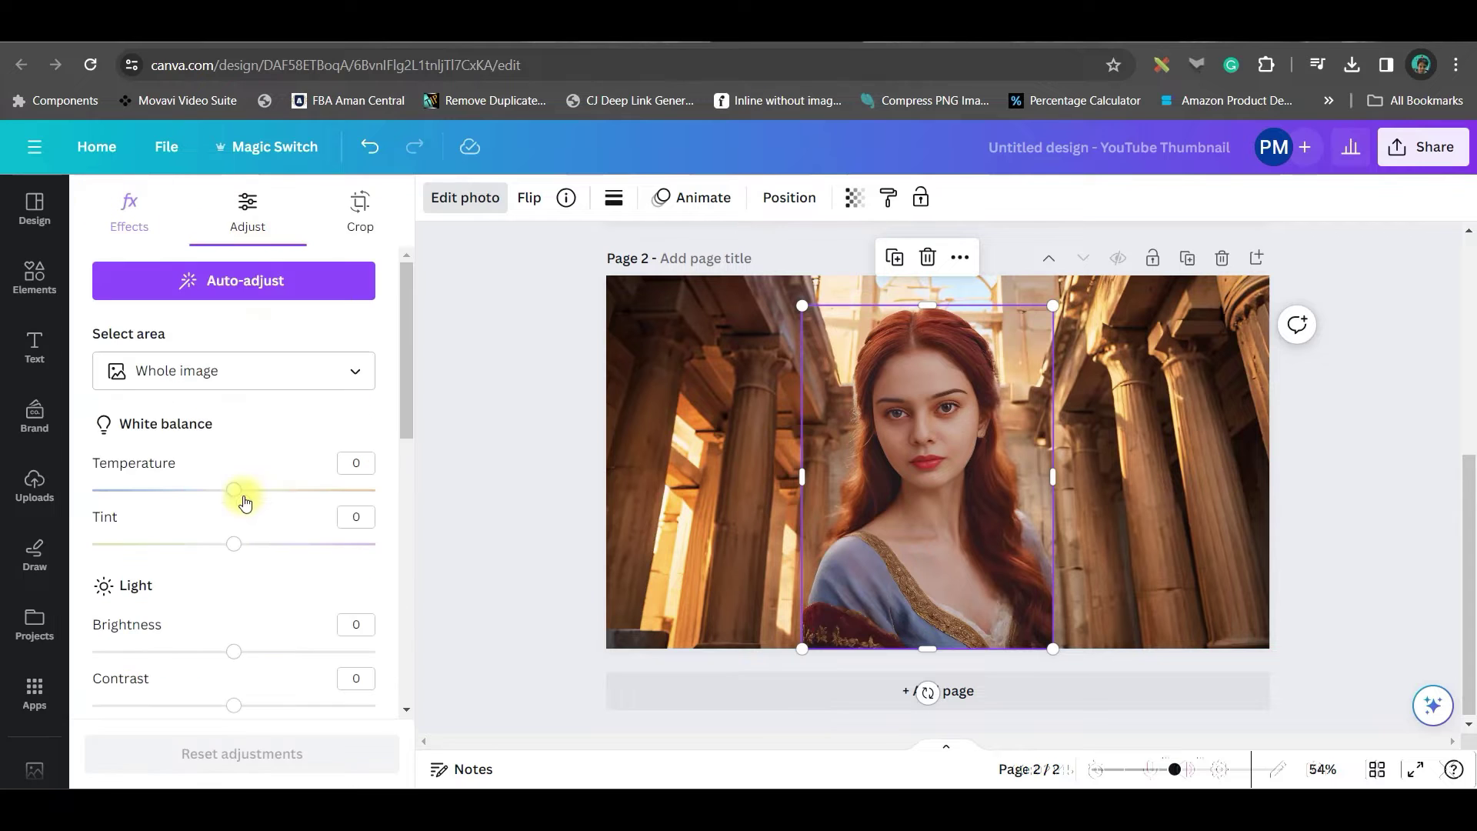
pyautogui.moveTo(235, 654); pyautogui.dragTo(270, 652)
pyautogui.scroll(-2, 279, 494)
pyautogui.click(1391, 406)
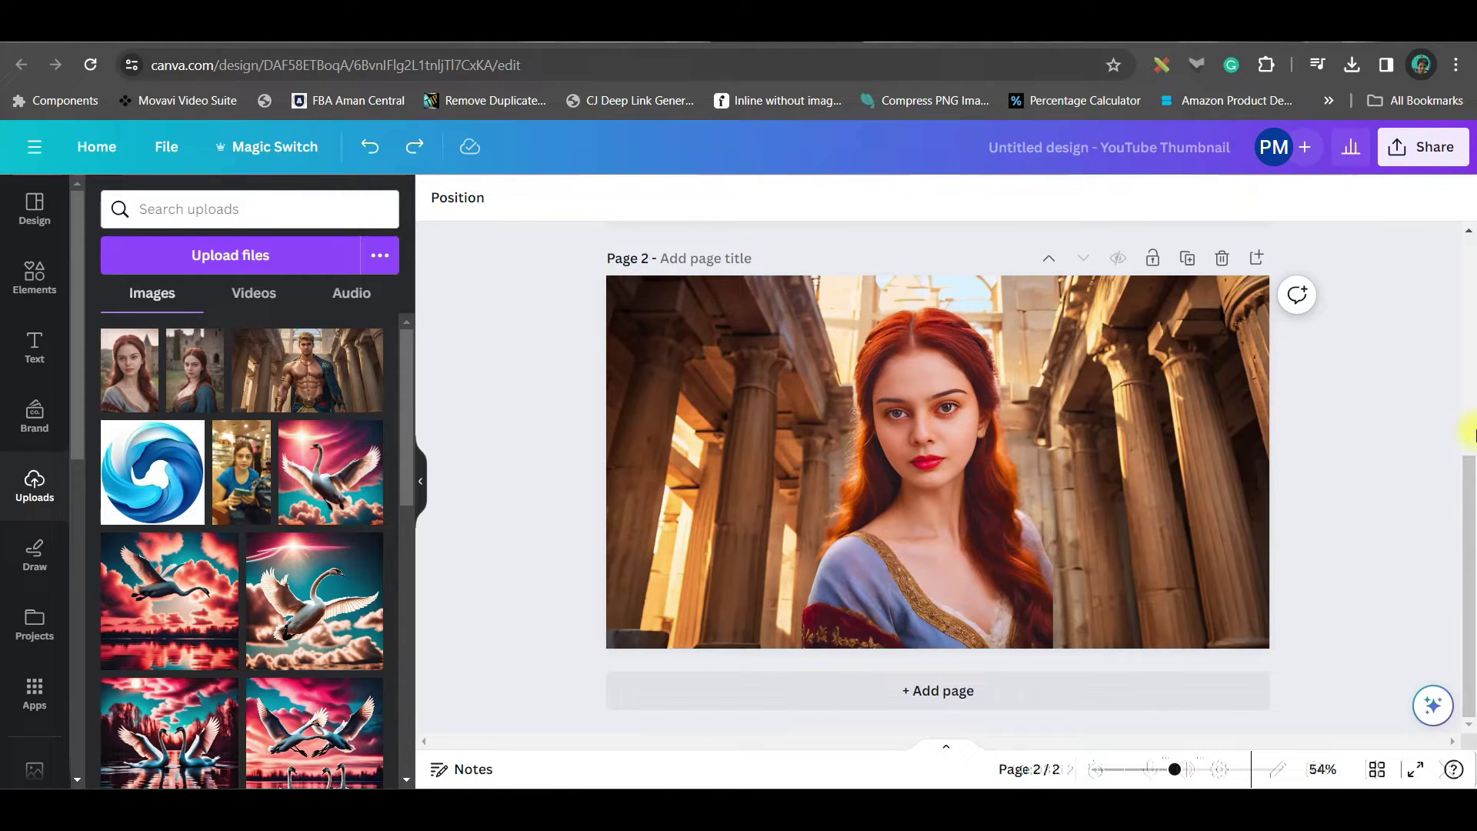
# Step: Download All pages of the Canva design as PNG, then go to the D-ID tab
pyautogui.click(1427, 150)
pyautogui.click(1146, 630)
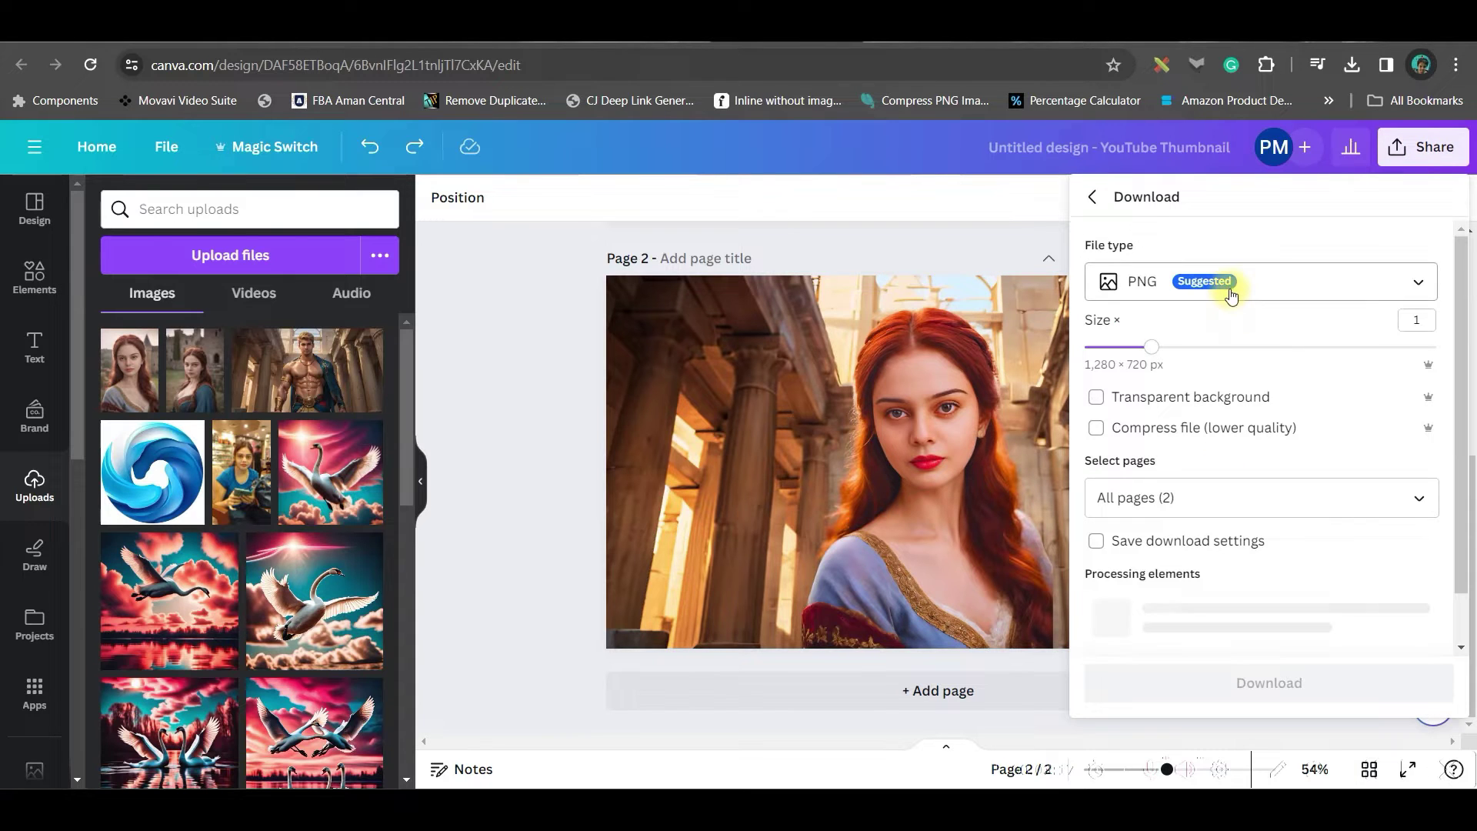
pyautogui.click(1436, 497)
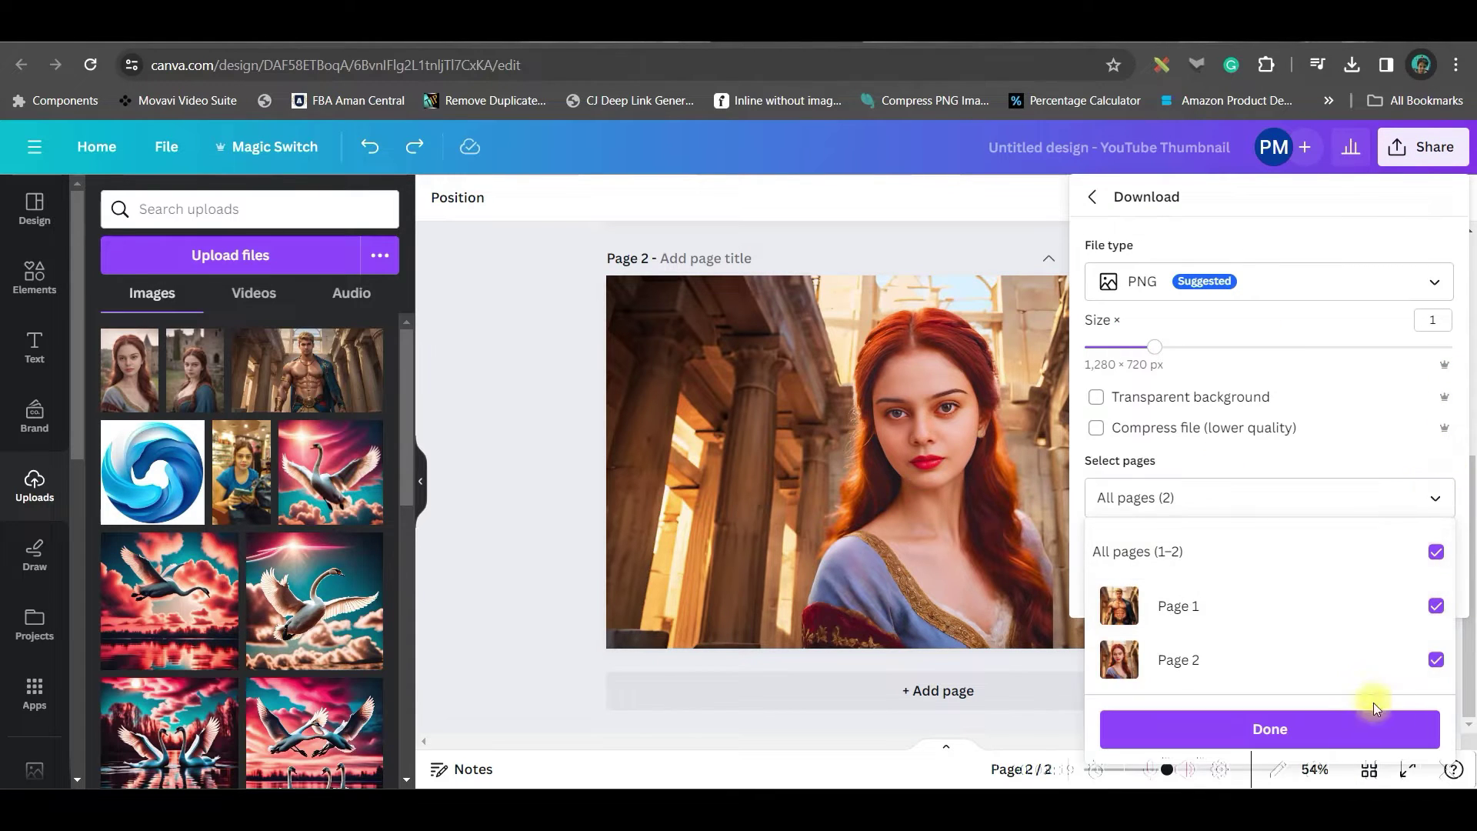
pyautogui.click(1306, 723)
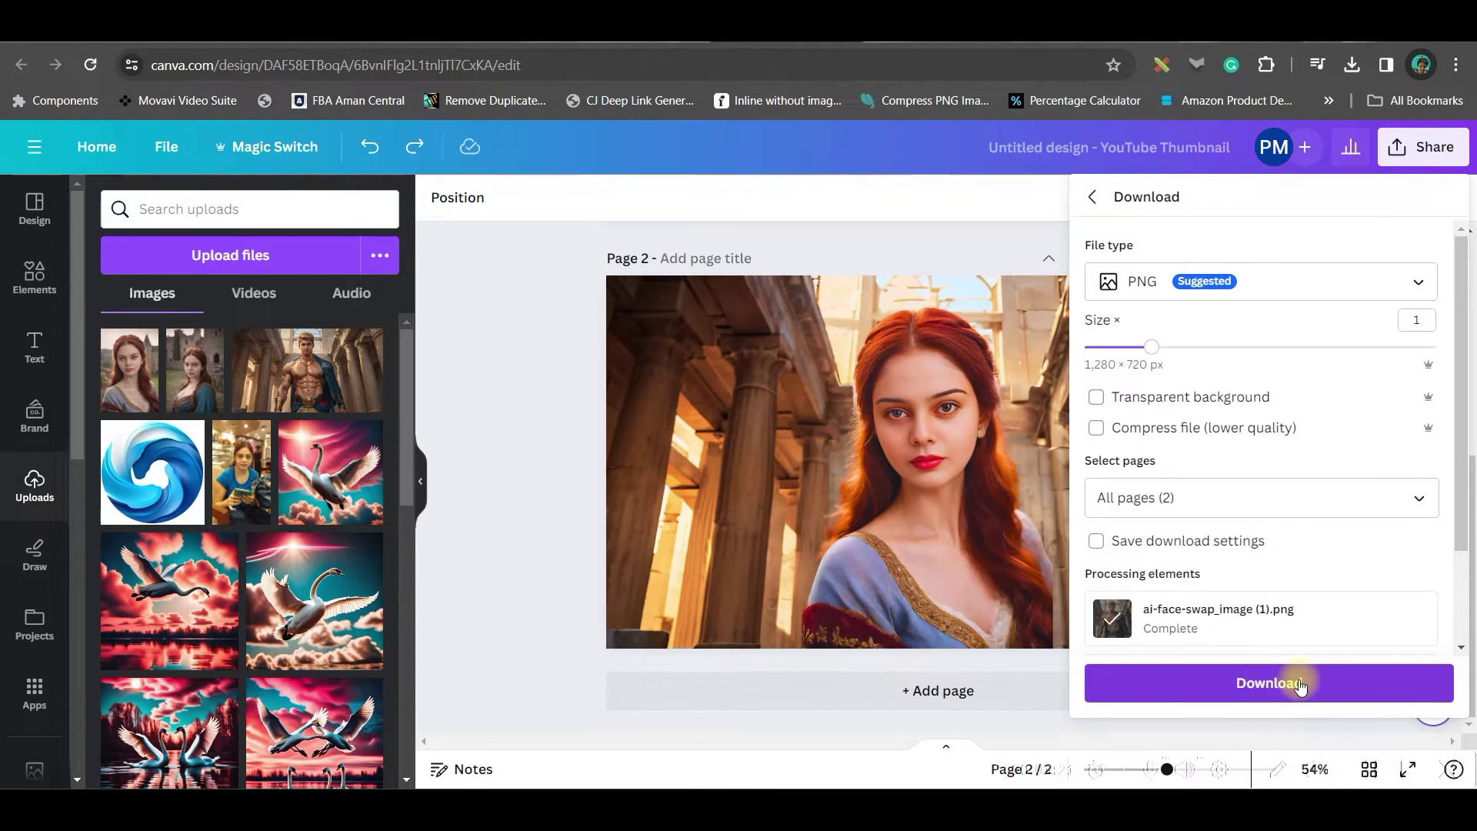
pyautogui.click(1300, 685)
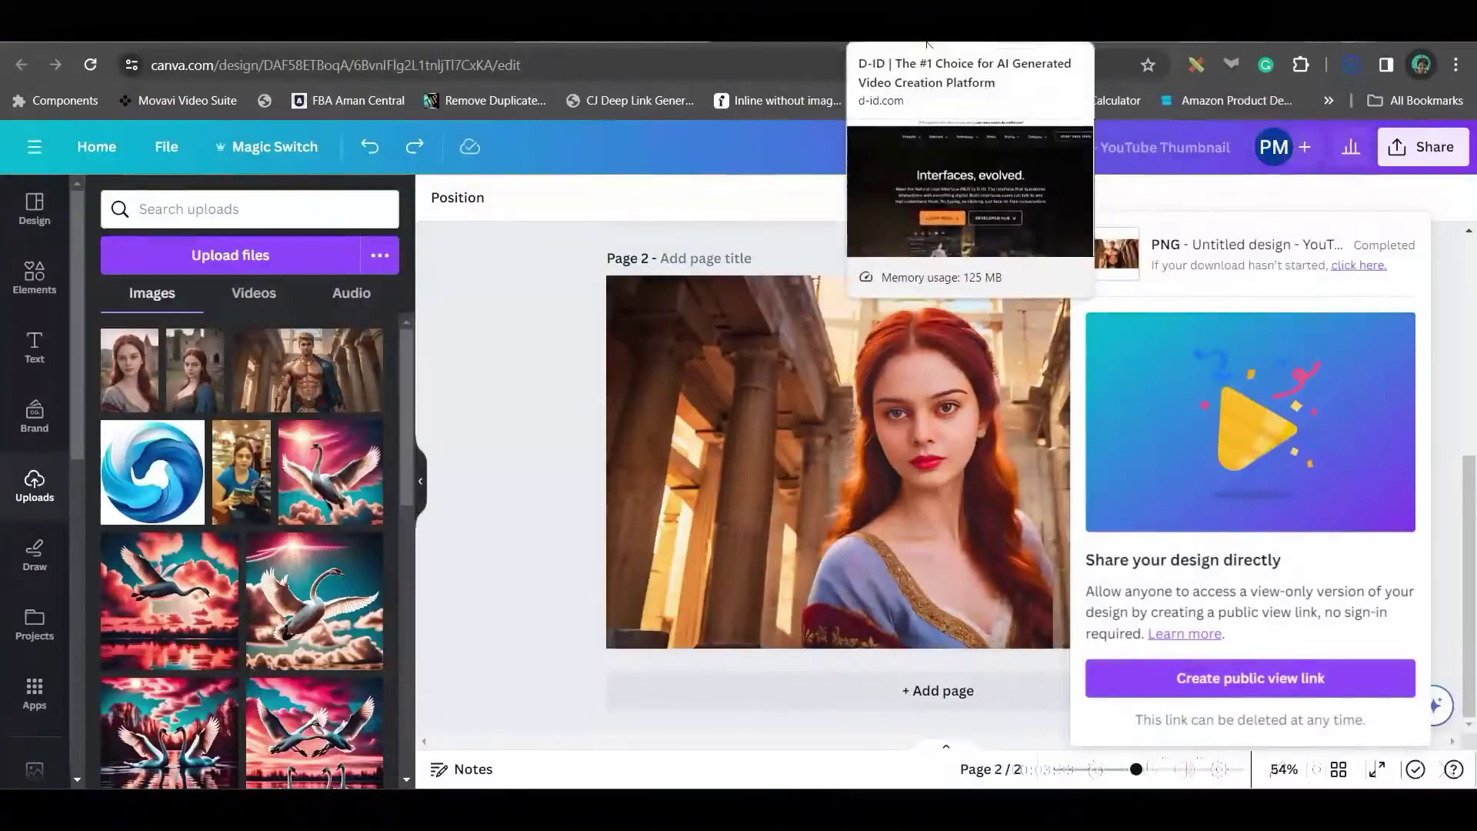
pyautogui.click(907, 20)
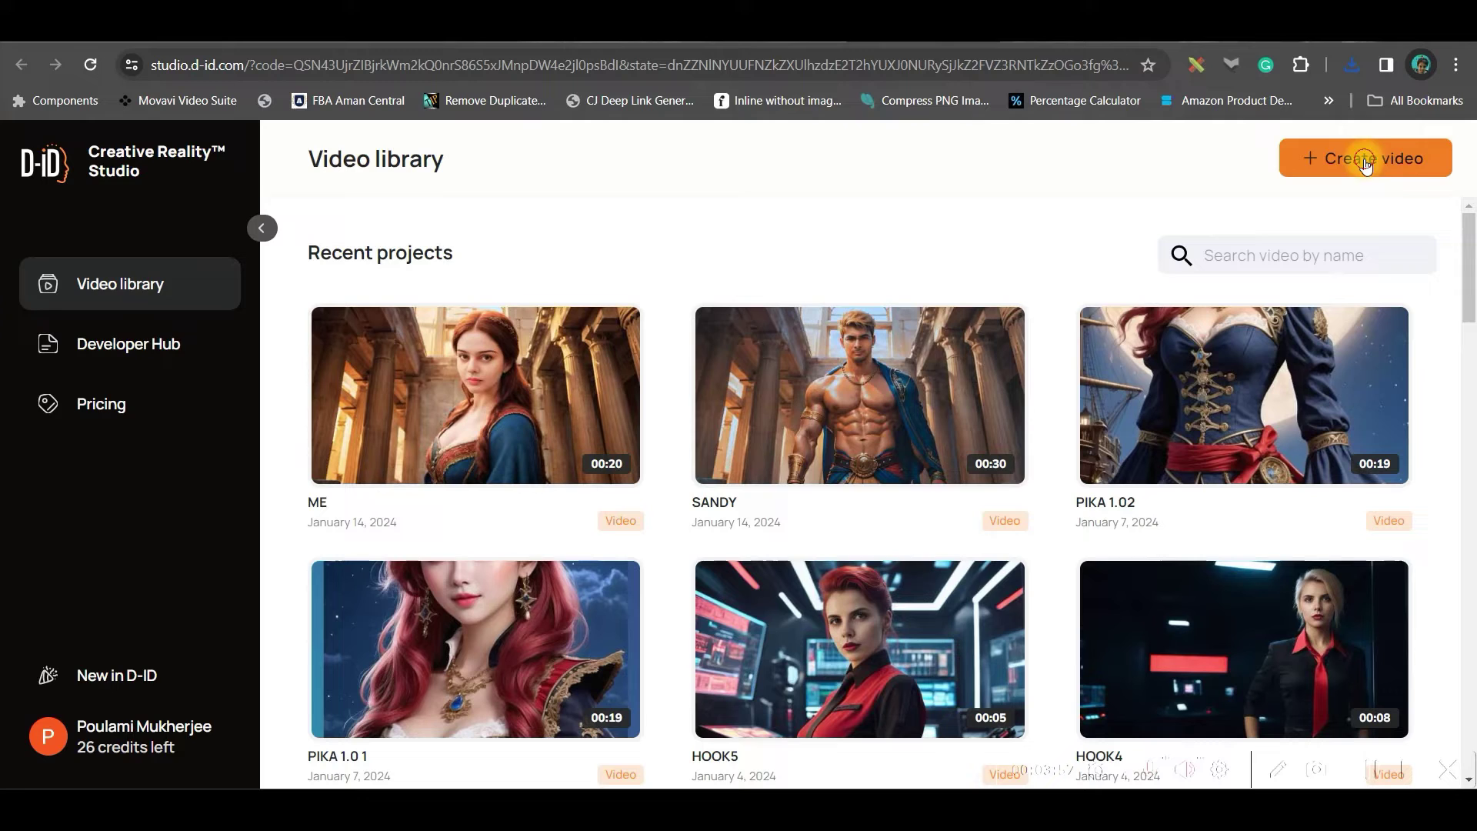
# Step: Start a new D-ID video and upload the third E:\ portrait as the presenter
pyautogui.click(1365, 163)
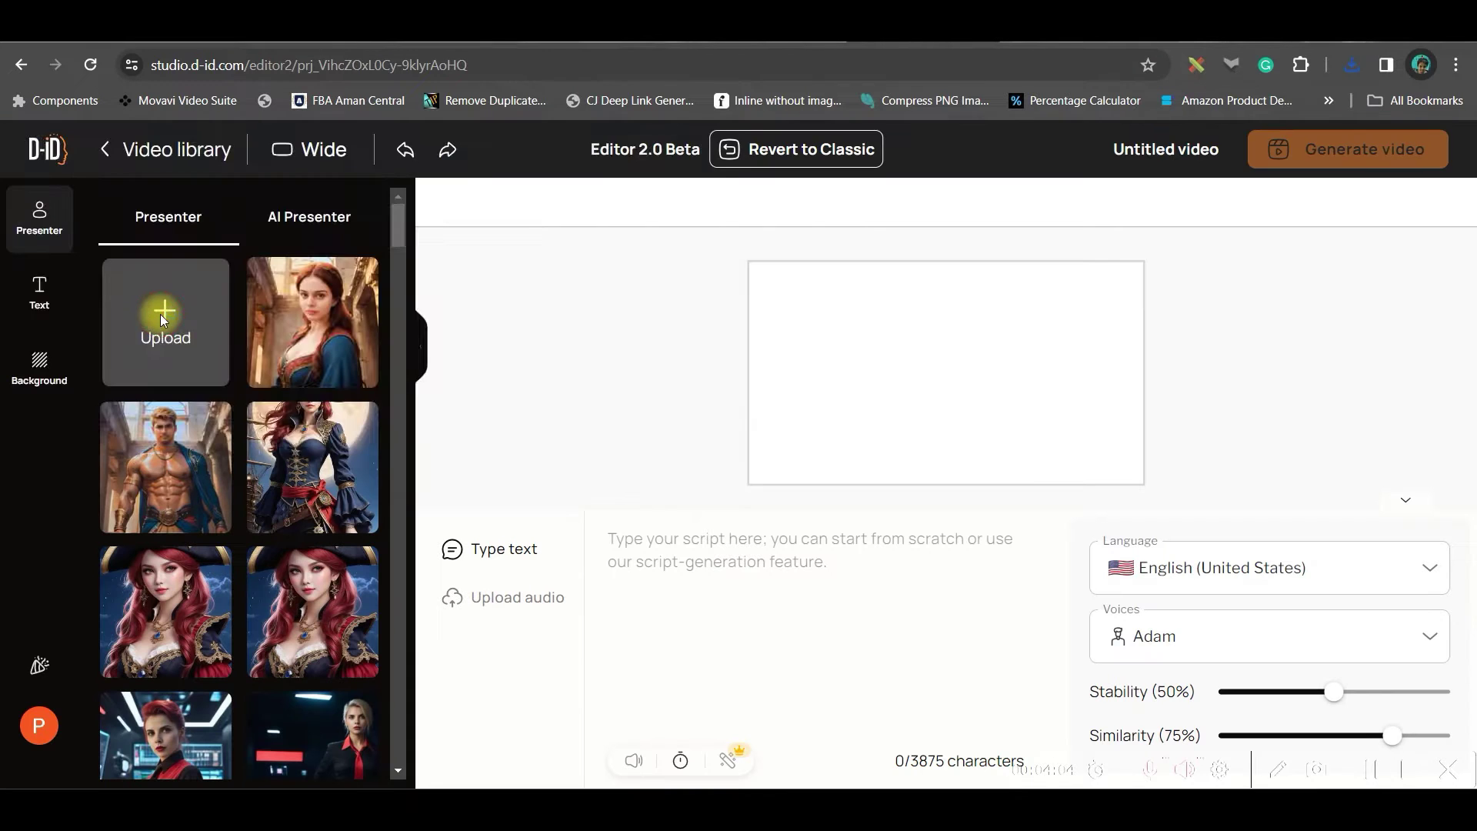
pyautogui.click(163, 319)
pyautogui.click(233, 224)
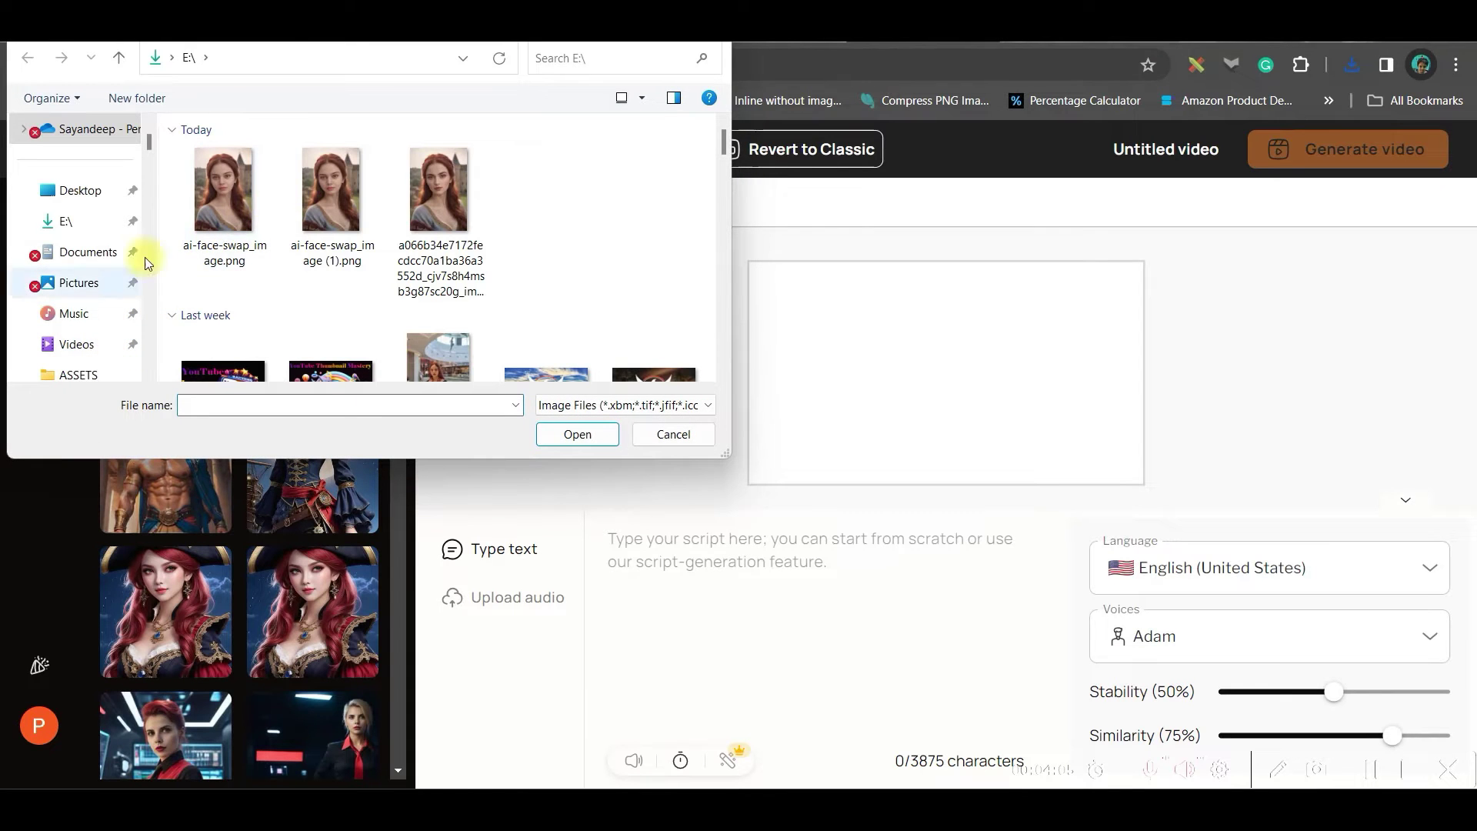
pyautogui.click(444, 201)
pyautogui.press('Return')
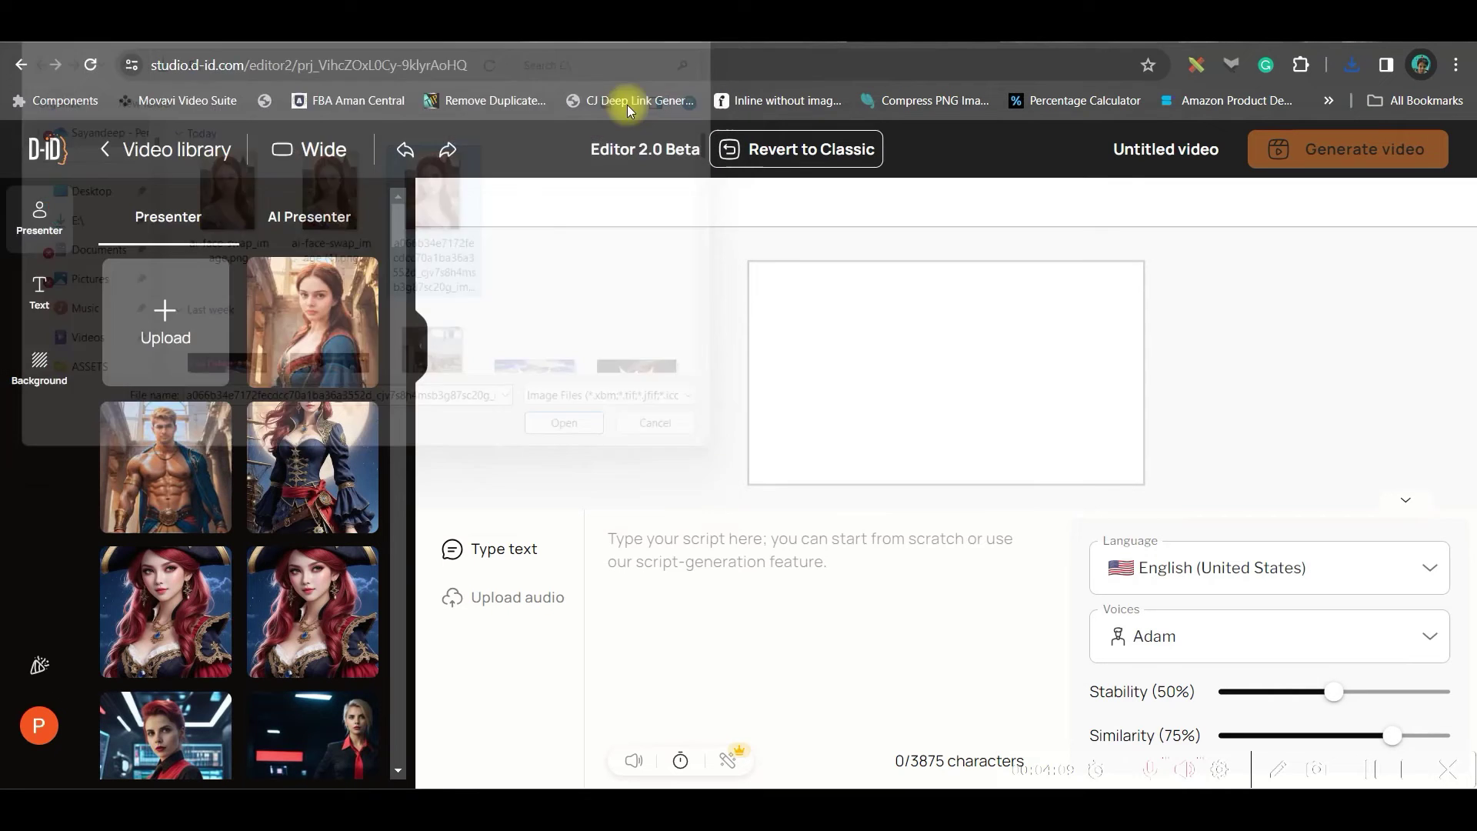
pyautogui.click(305, 327)
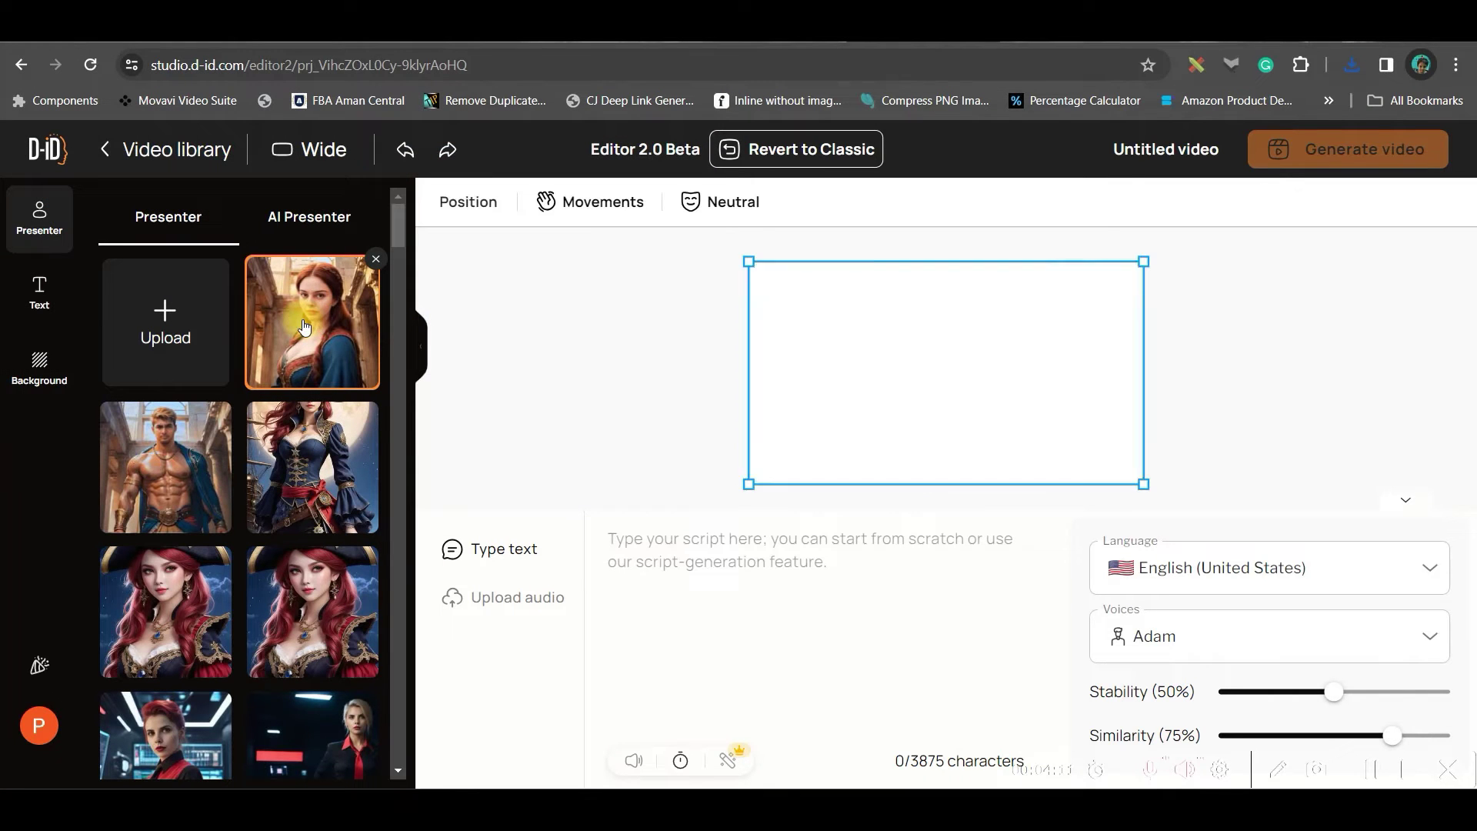
pyautogui.click(757, 543)
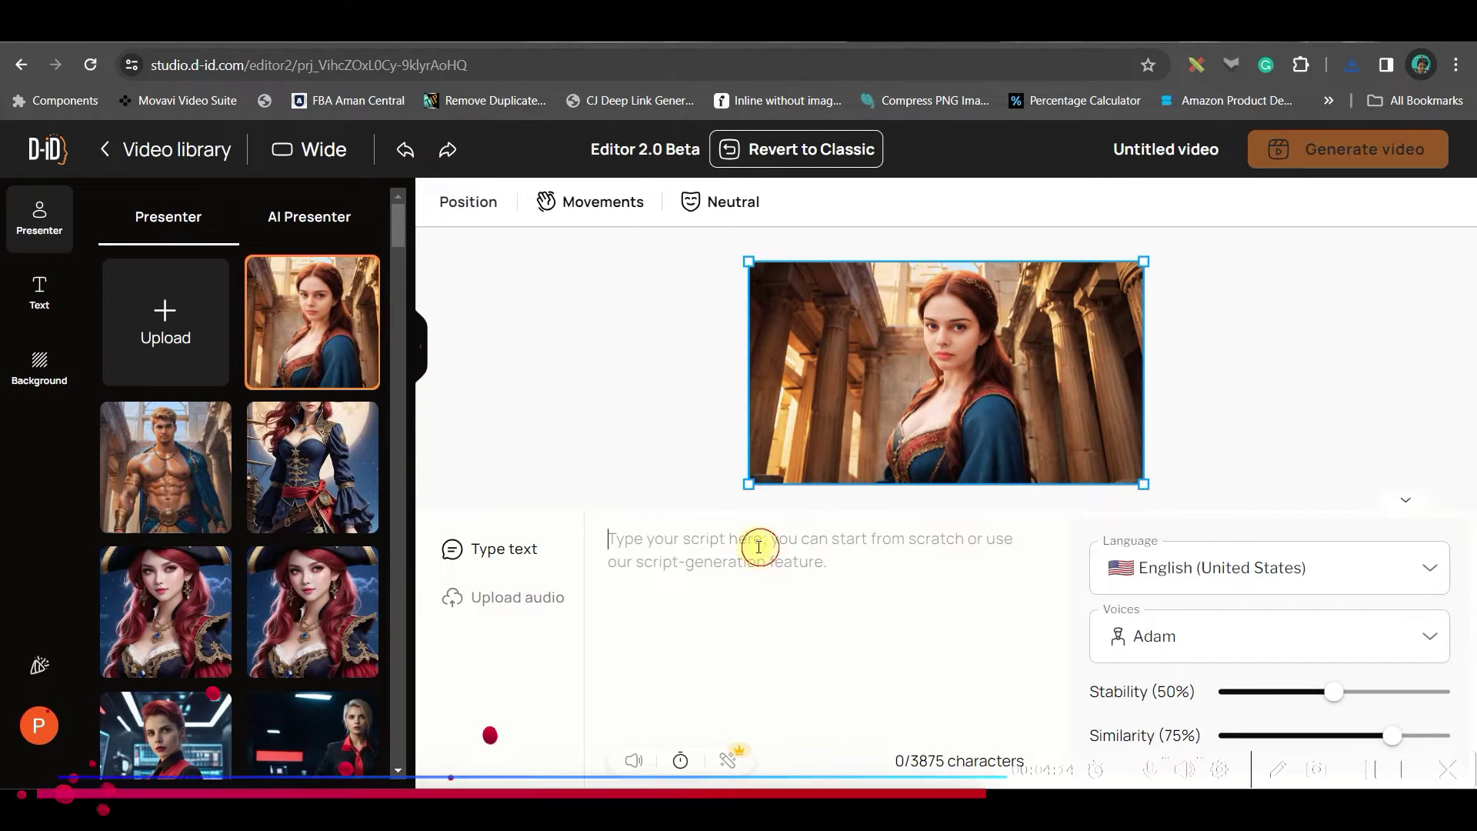
# Step: Upload i.mp3 from the FACE SWAP folder as the presenter's audio
pyautogui.click(517, 604)
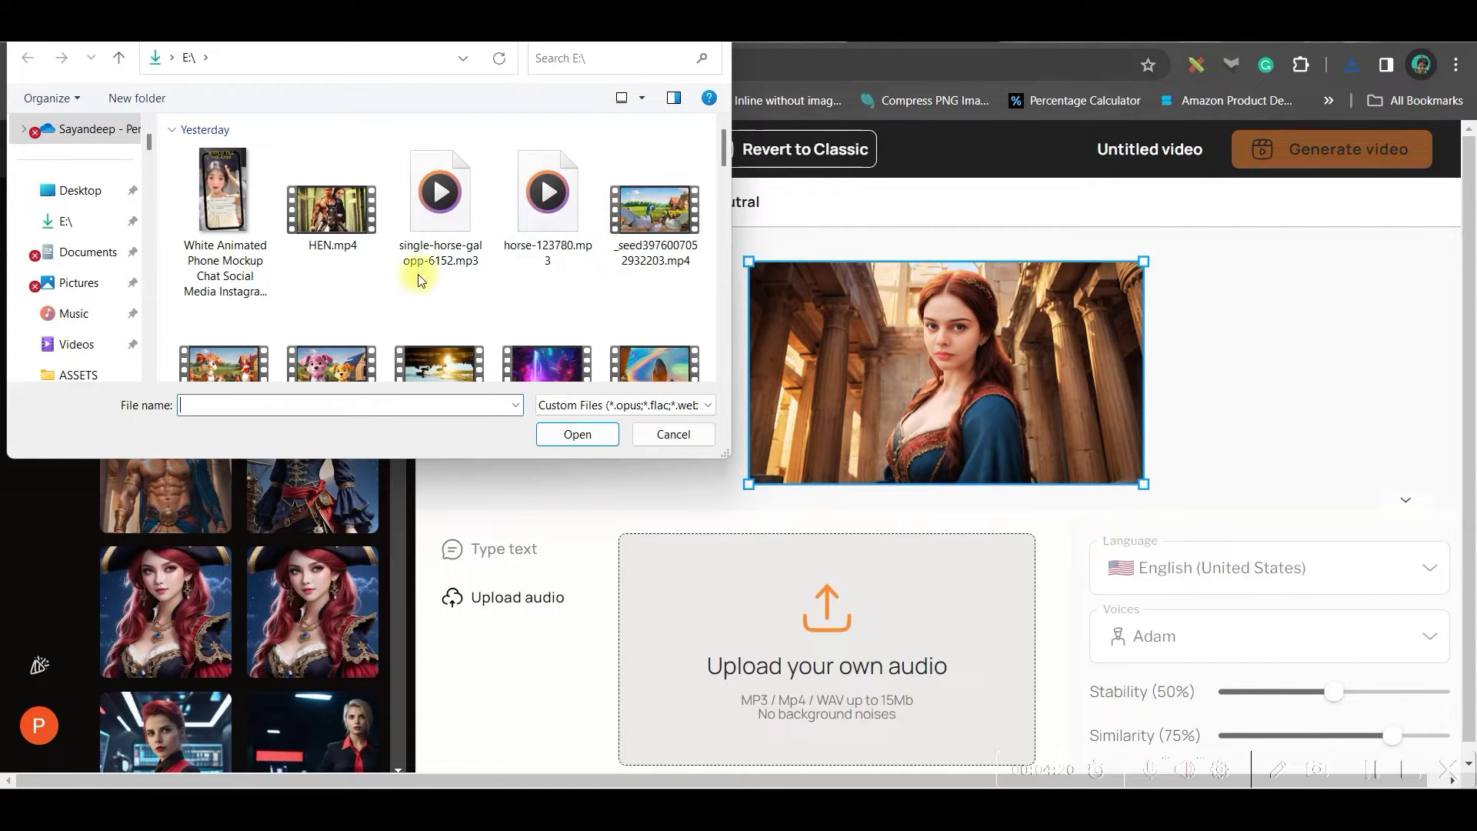
pyautogui.scroll(-2, 73, 323)
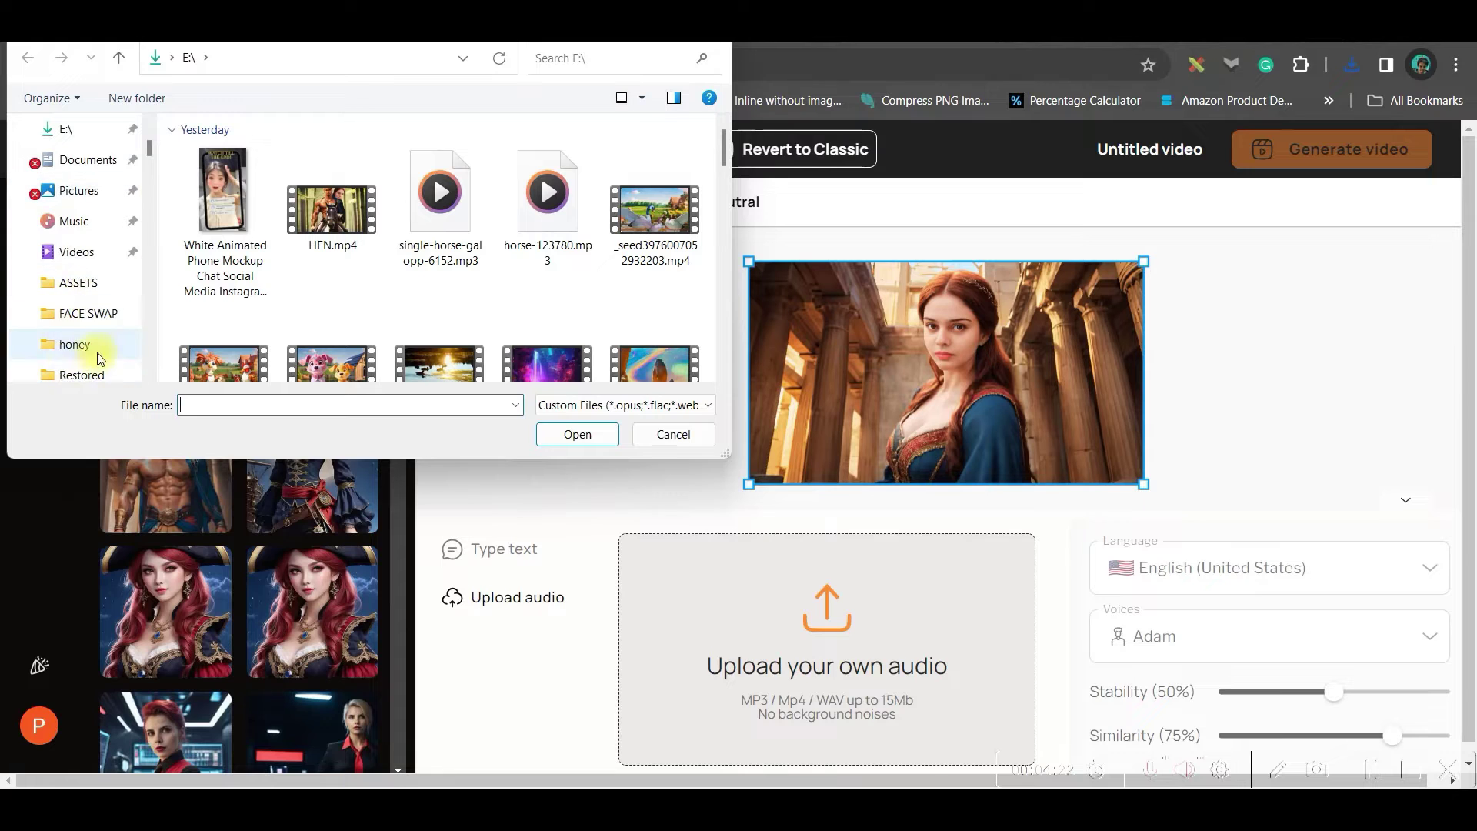
pyautogui.scroll(-1, 72, 338)
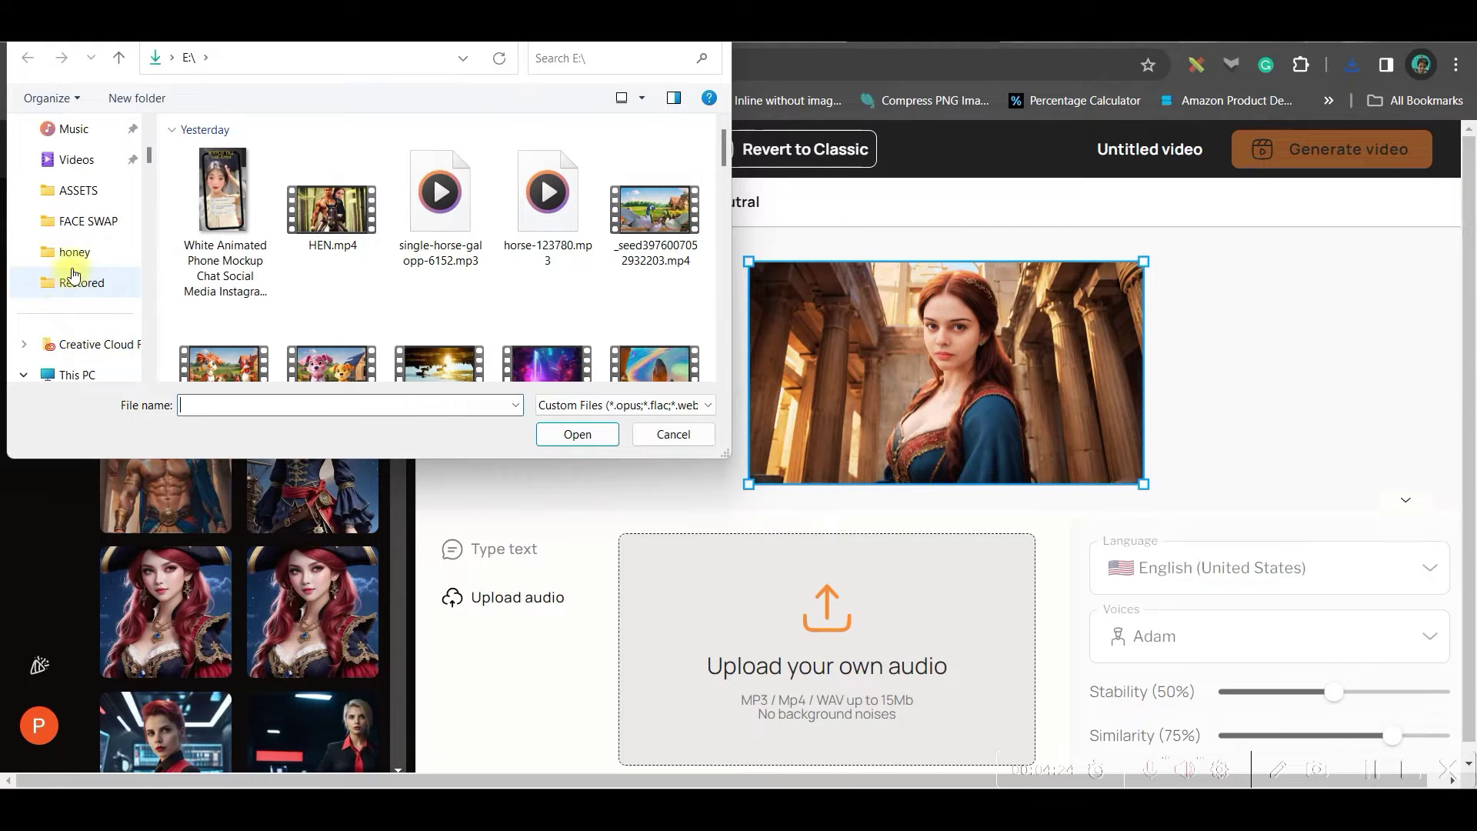
pyautogui.click(84, 221)
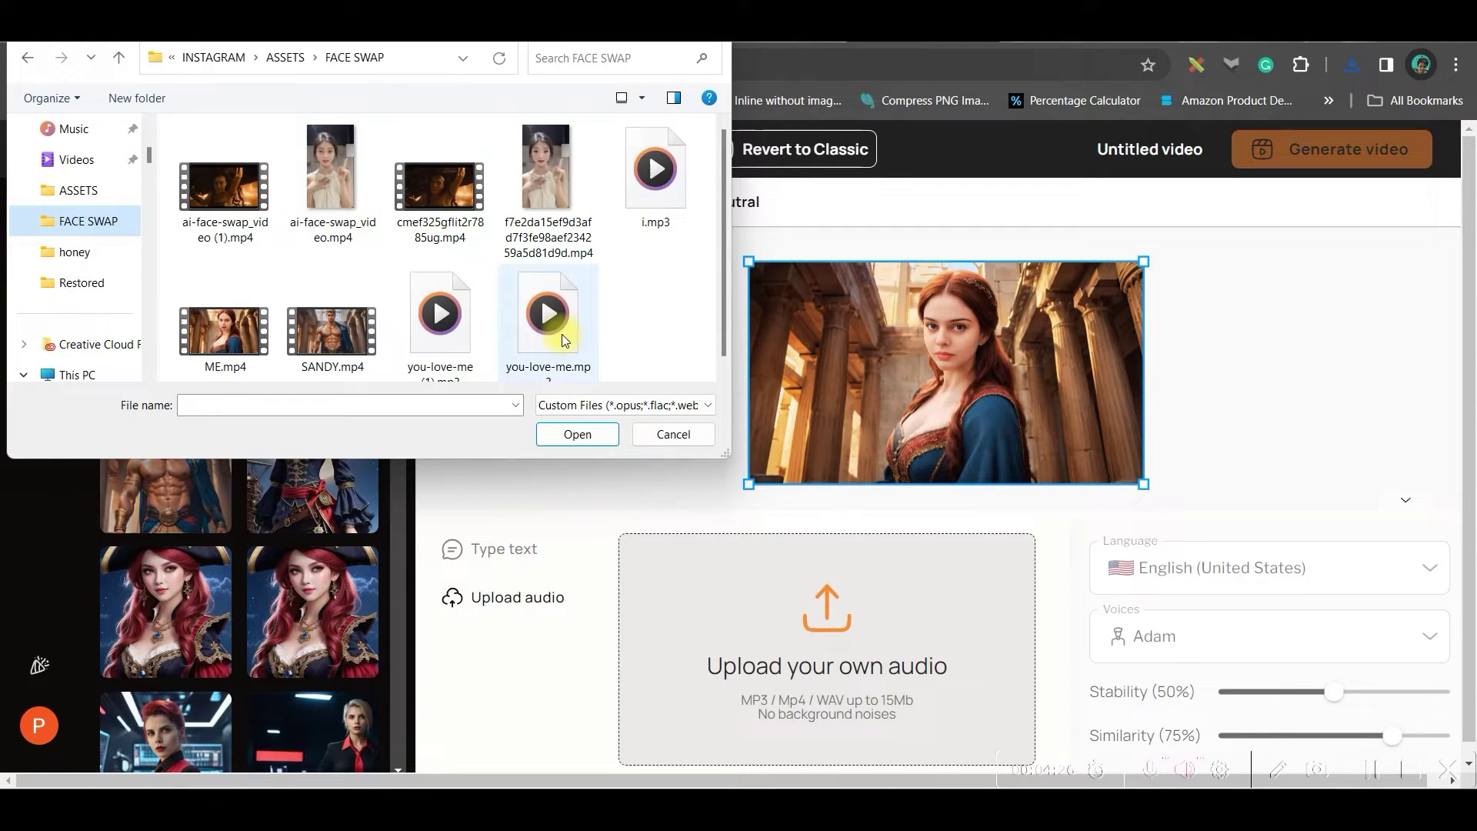
pyautogui.click(688, 188)
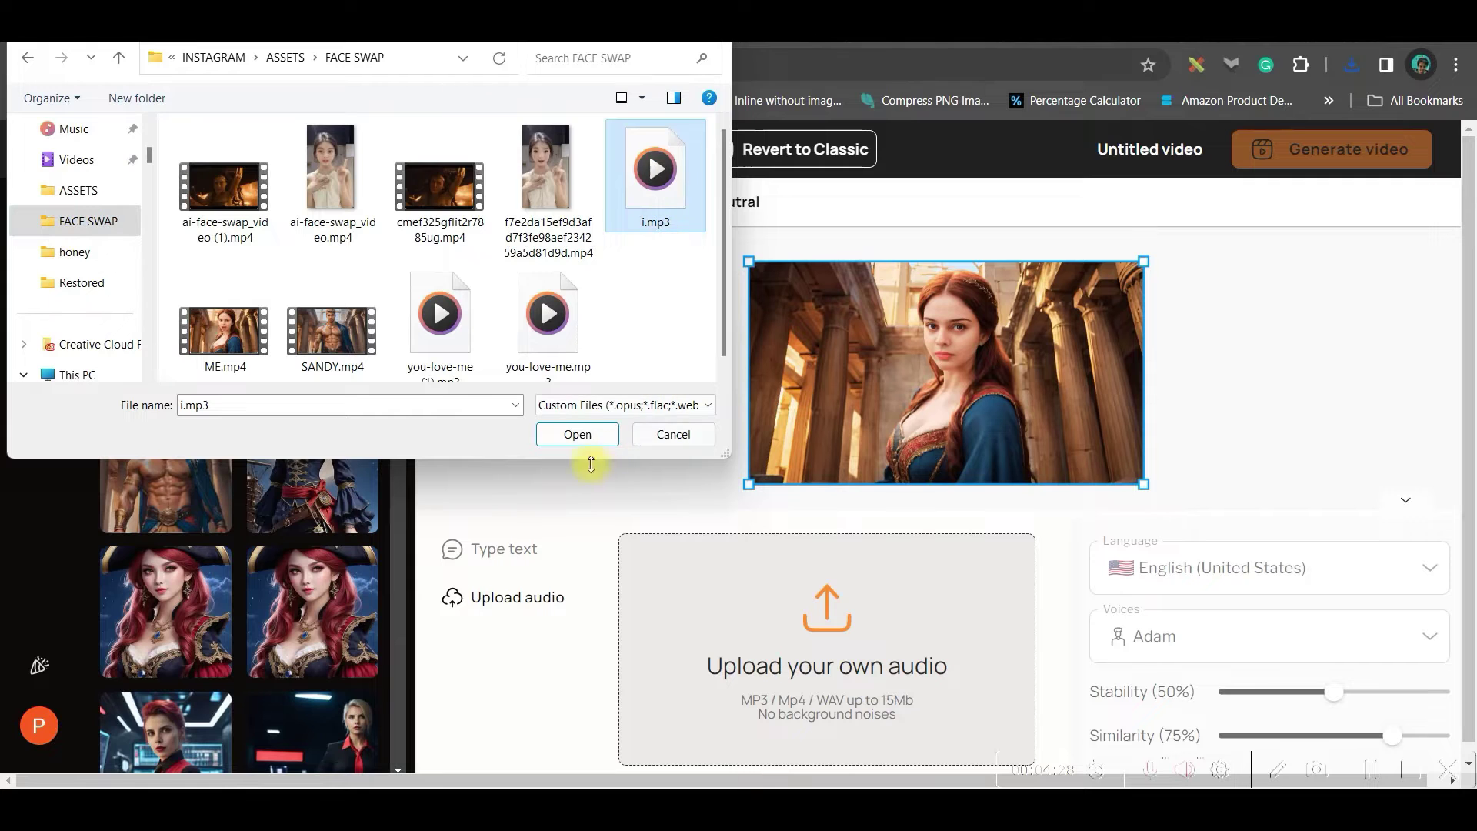
pyautogui.click(577, 435)
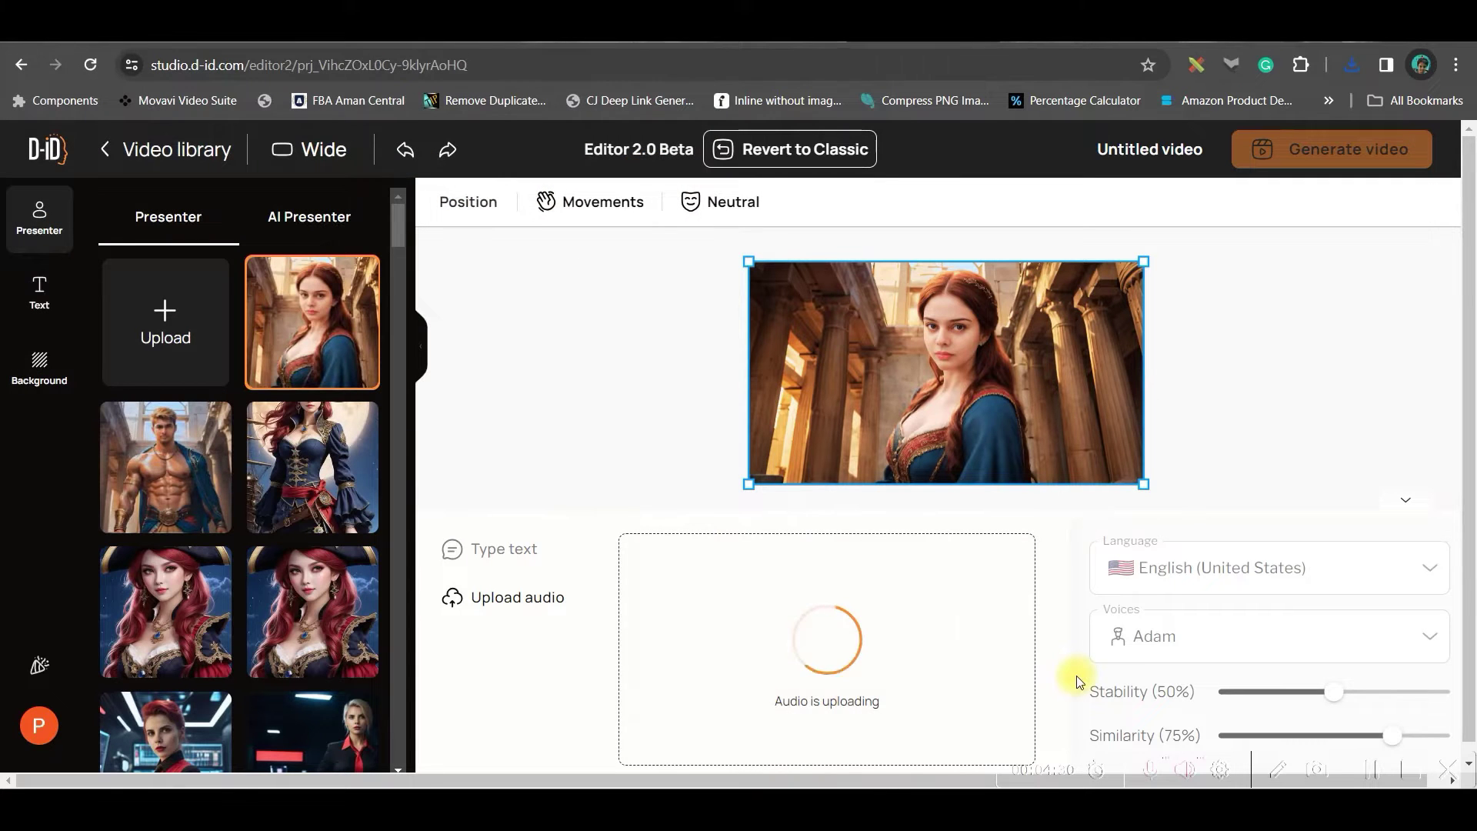
# Step: Check the text script's language and voice options, then return to the uploaded audio.wav track
pyautogui.click(504, 550)
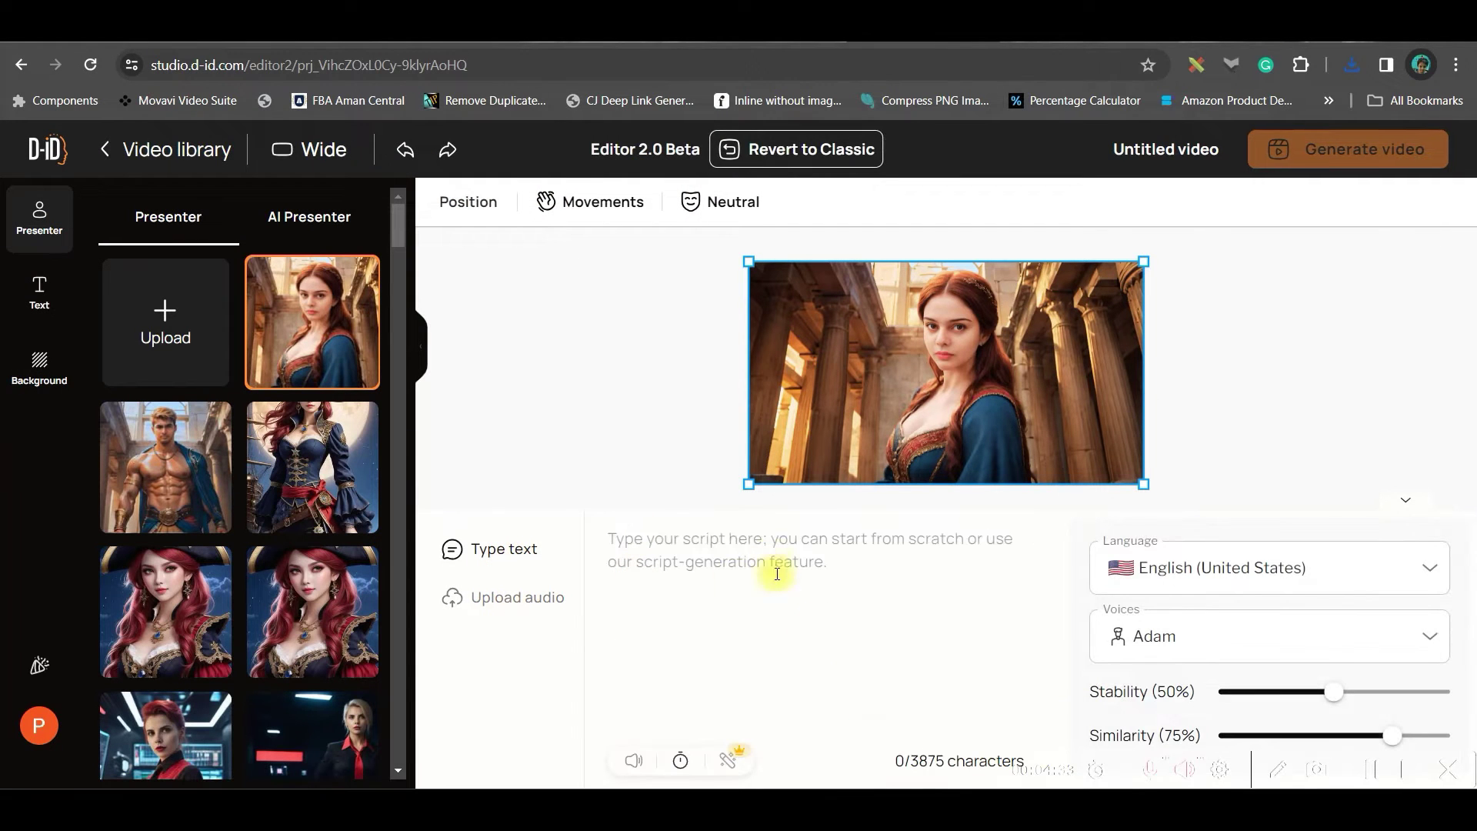
pyautogui.hotkey('ctrl', 'Tab')
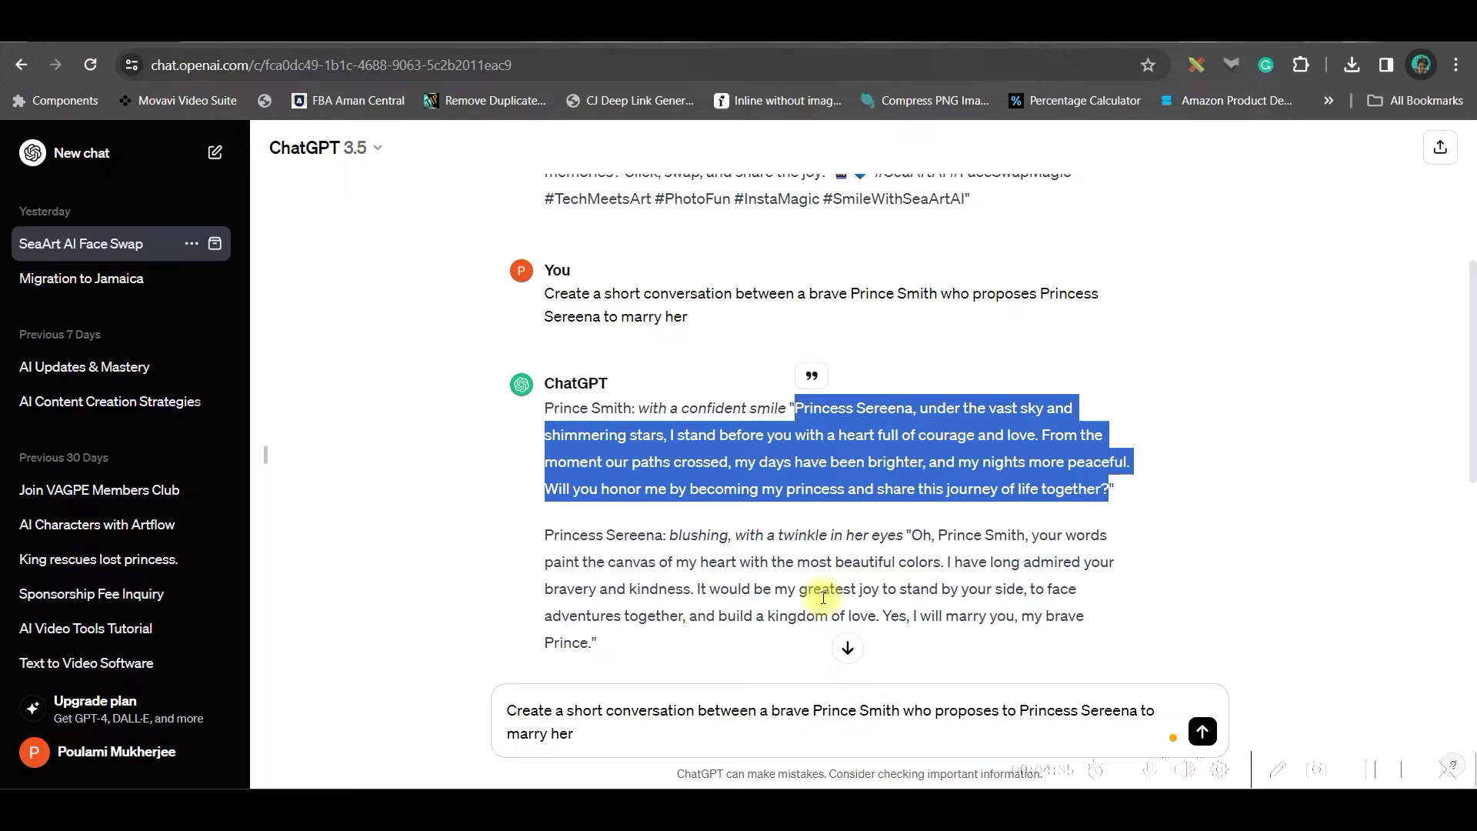
pyautogui.hotkey('ctrl', 'Tab')
pyautogui.click(1291, 562)
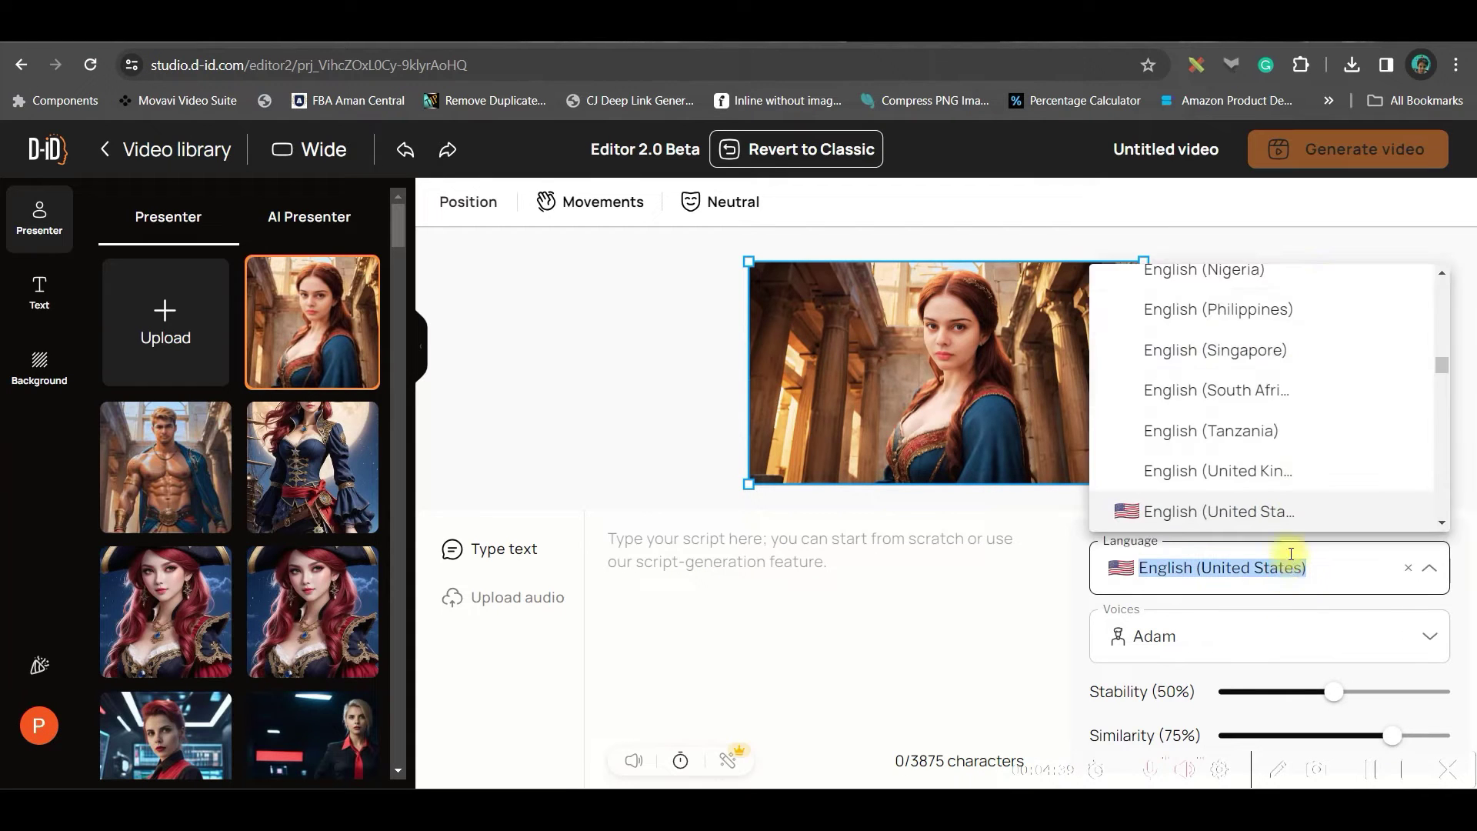
pyautogui.click(1263, 636)
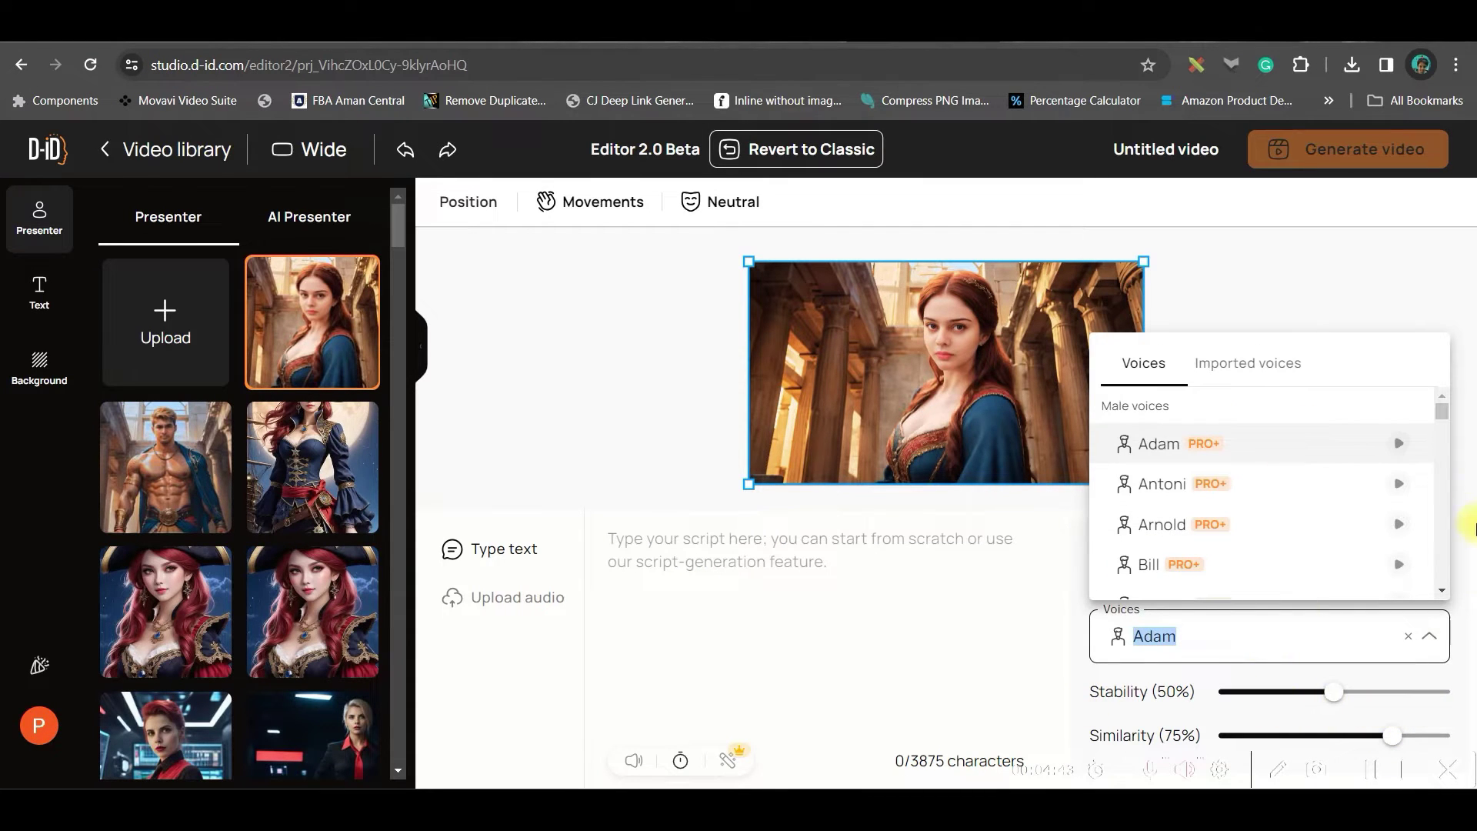
pyautogui.click(1434, 313)
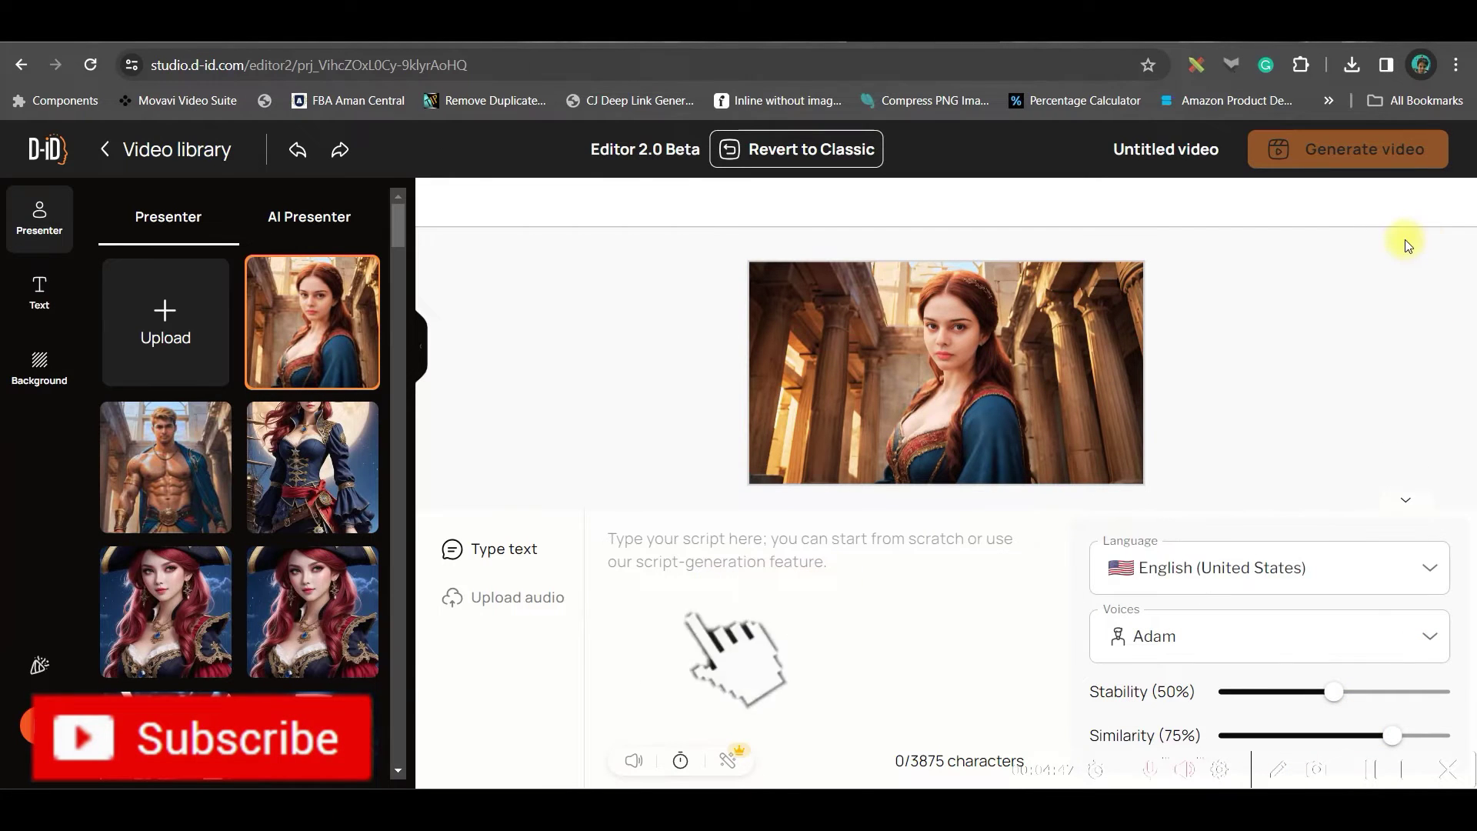
pyautogui.click(519, 597)
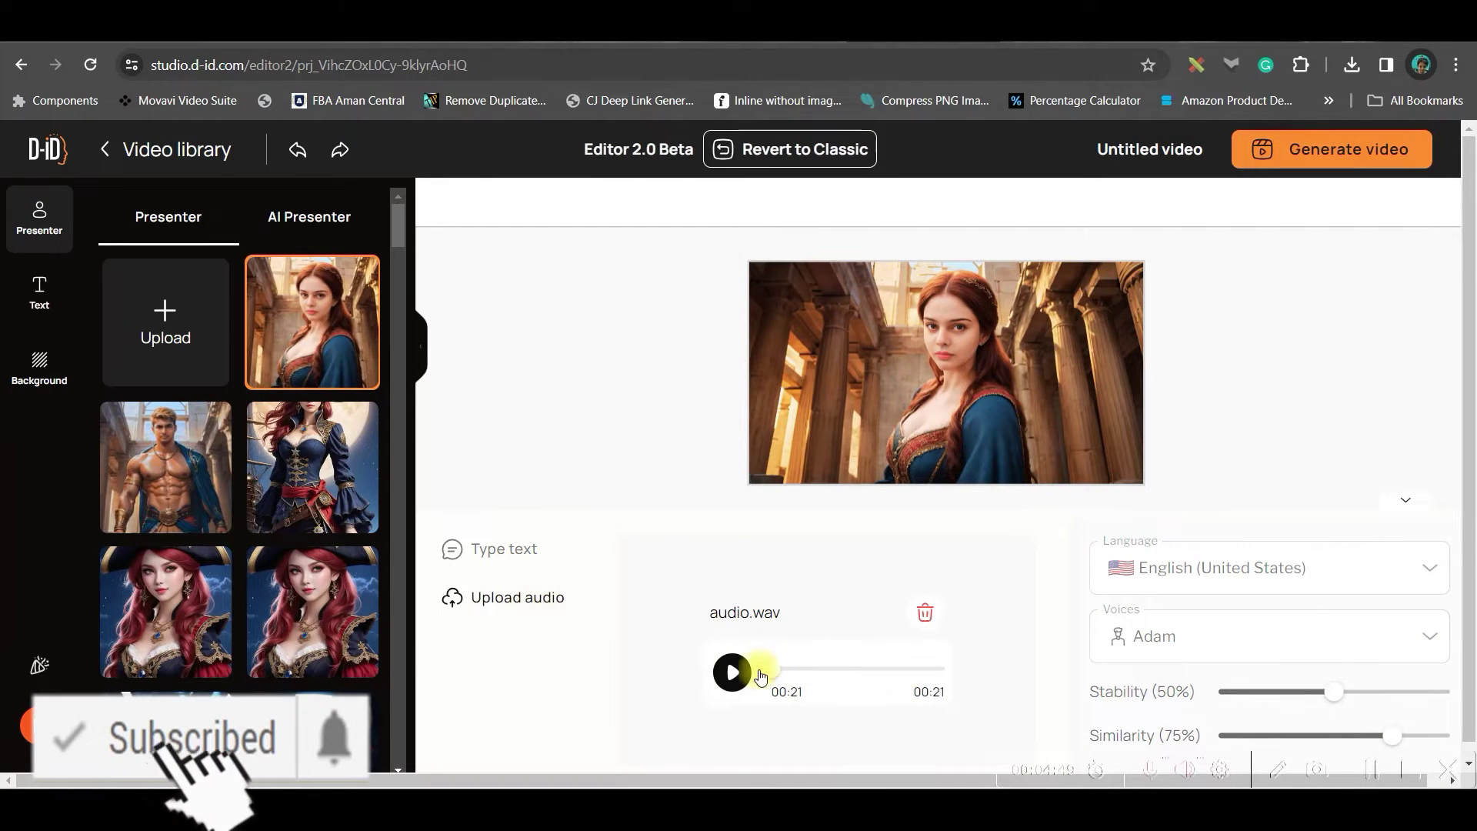
# Step: Play the uploaded audio.wav, then return to the video library and check the ME video's options
pyautogui.click(732, 674)
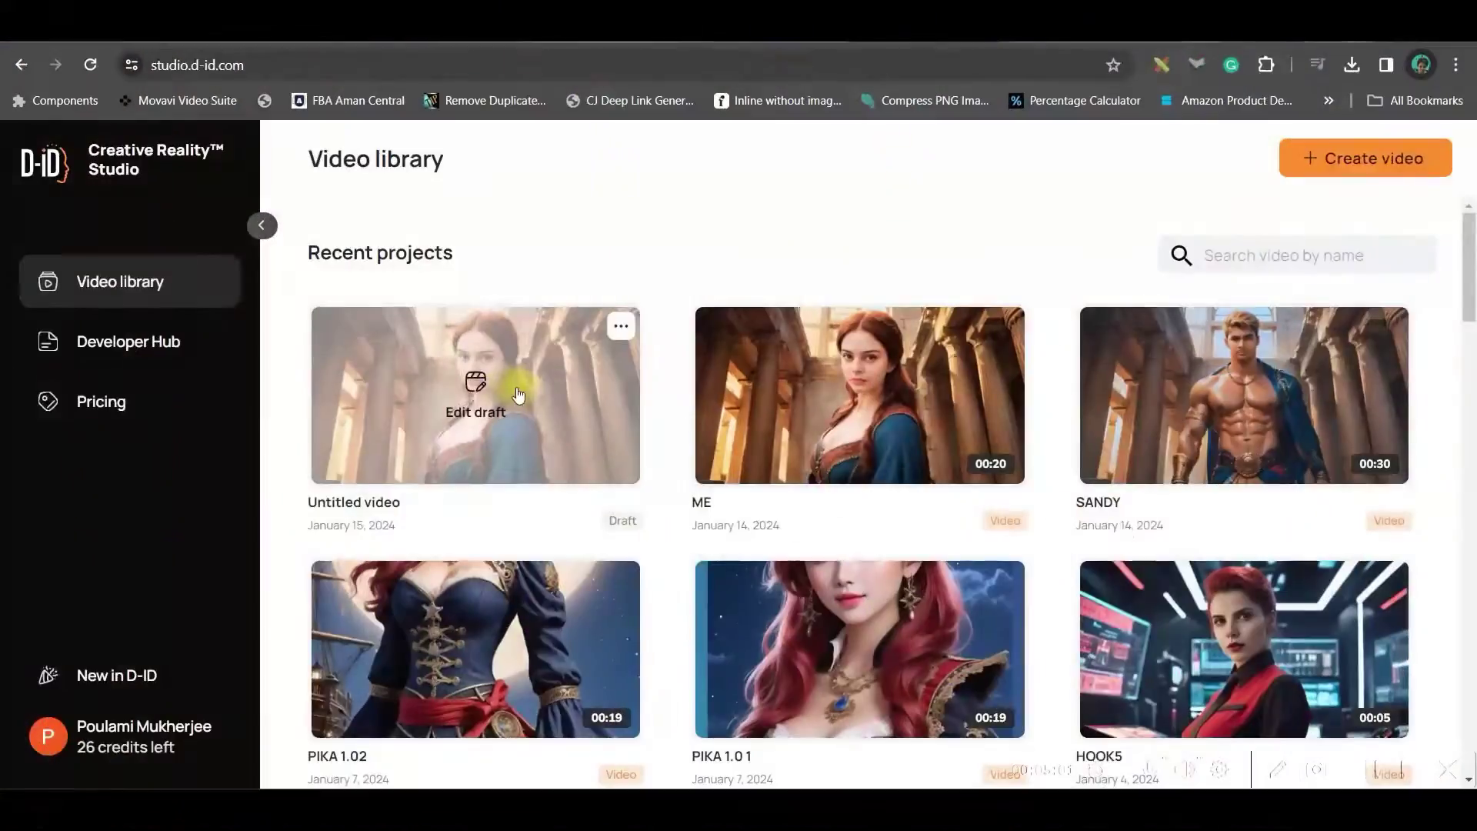
pyautogui.click(516, 386)
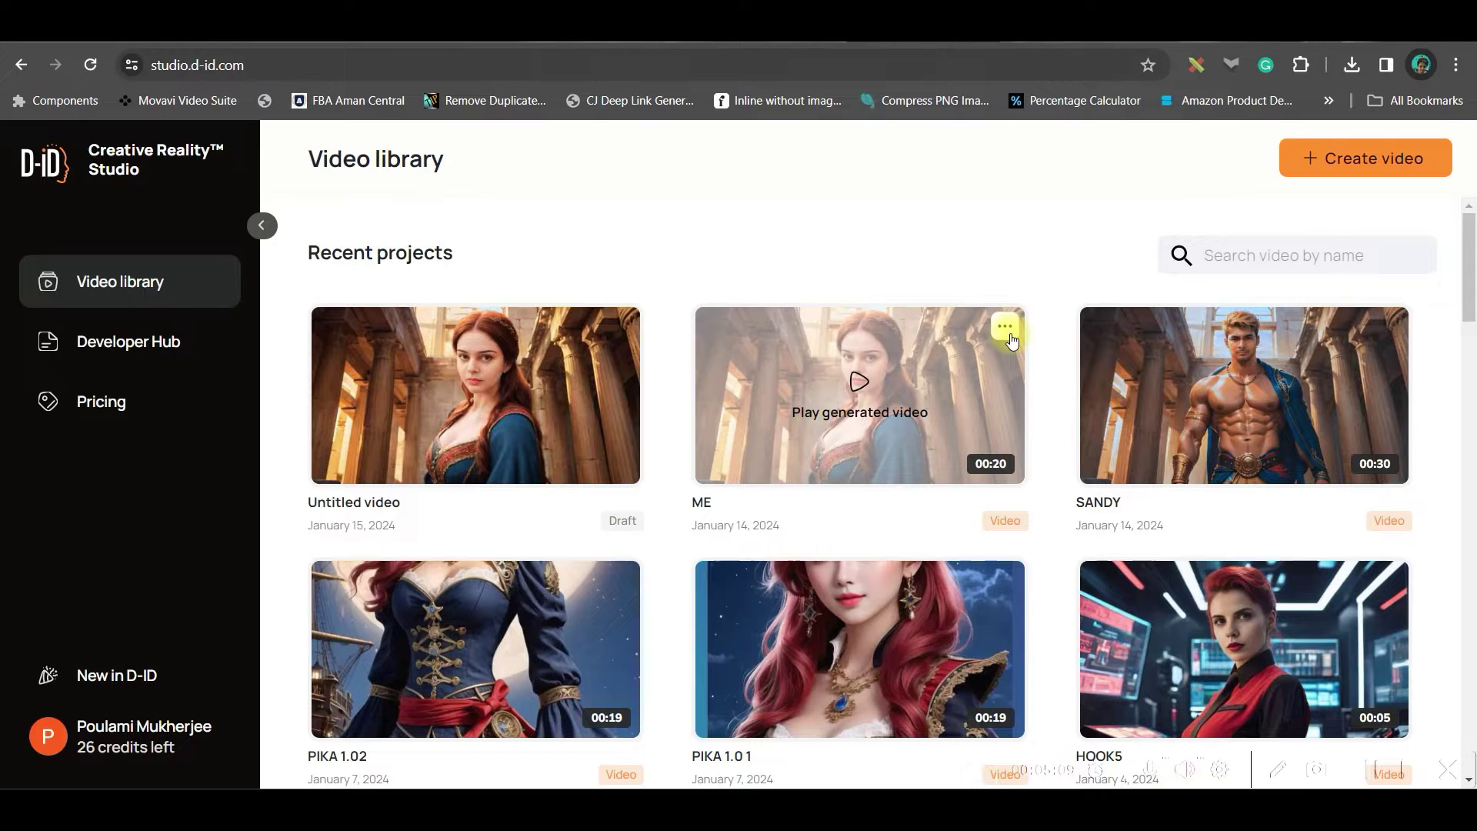
pyautogui.click(1007, 332)
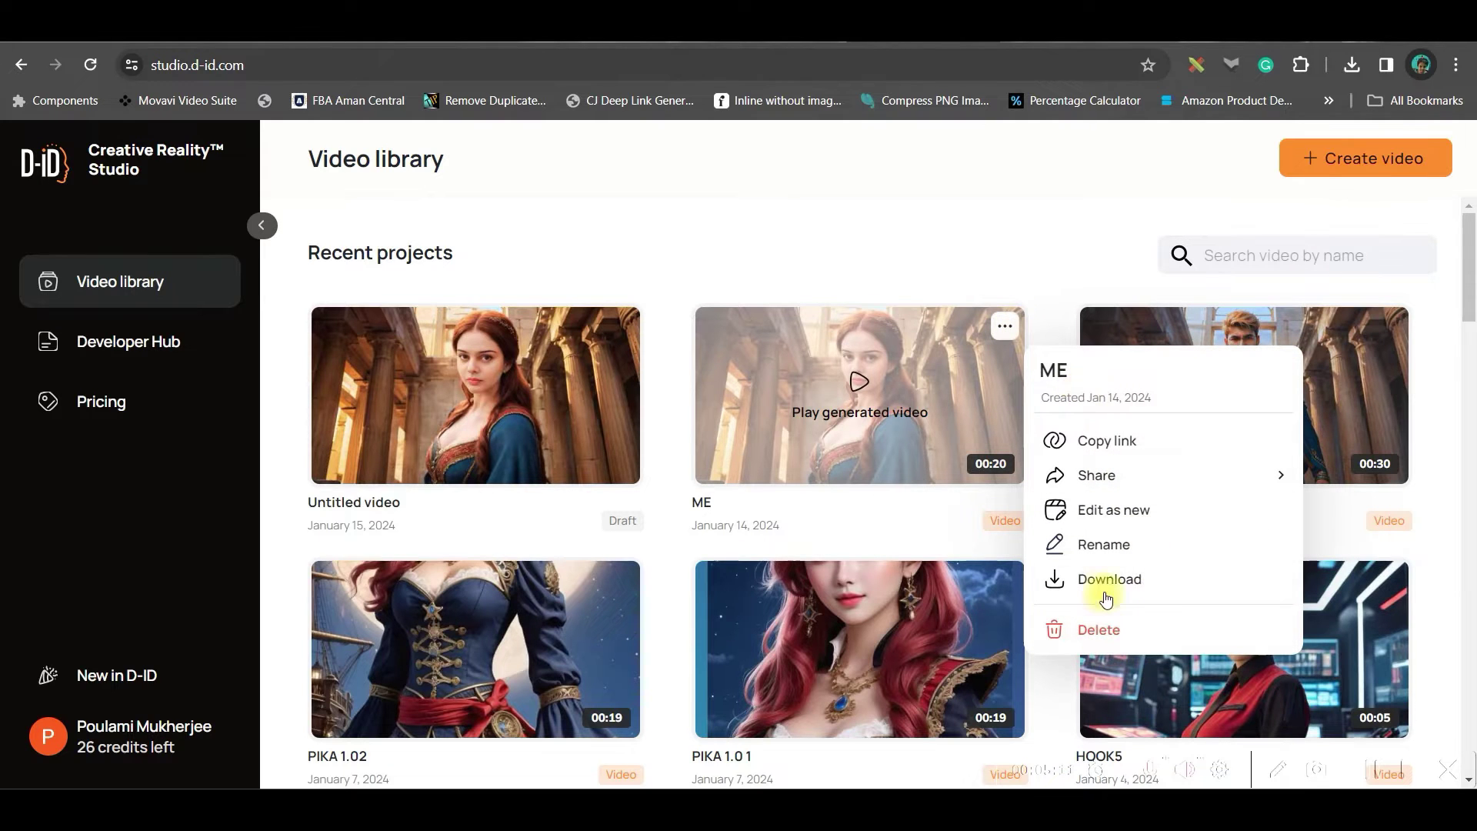
pyautogui.click(870, 383)
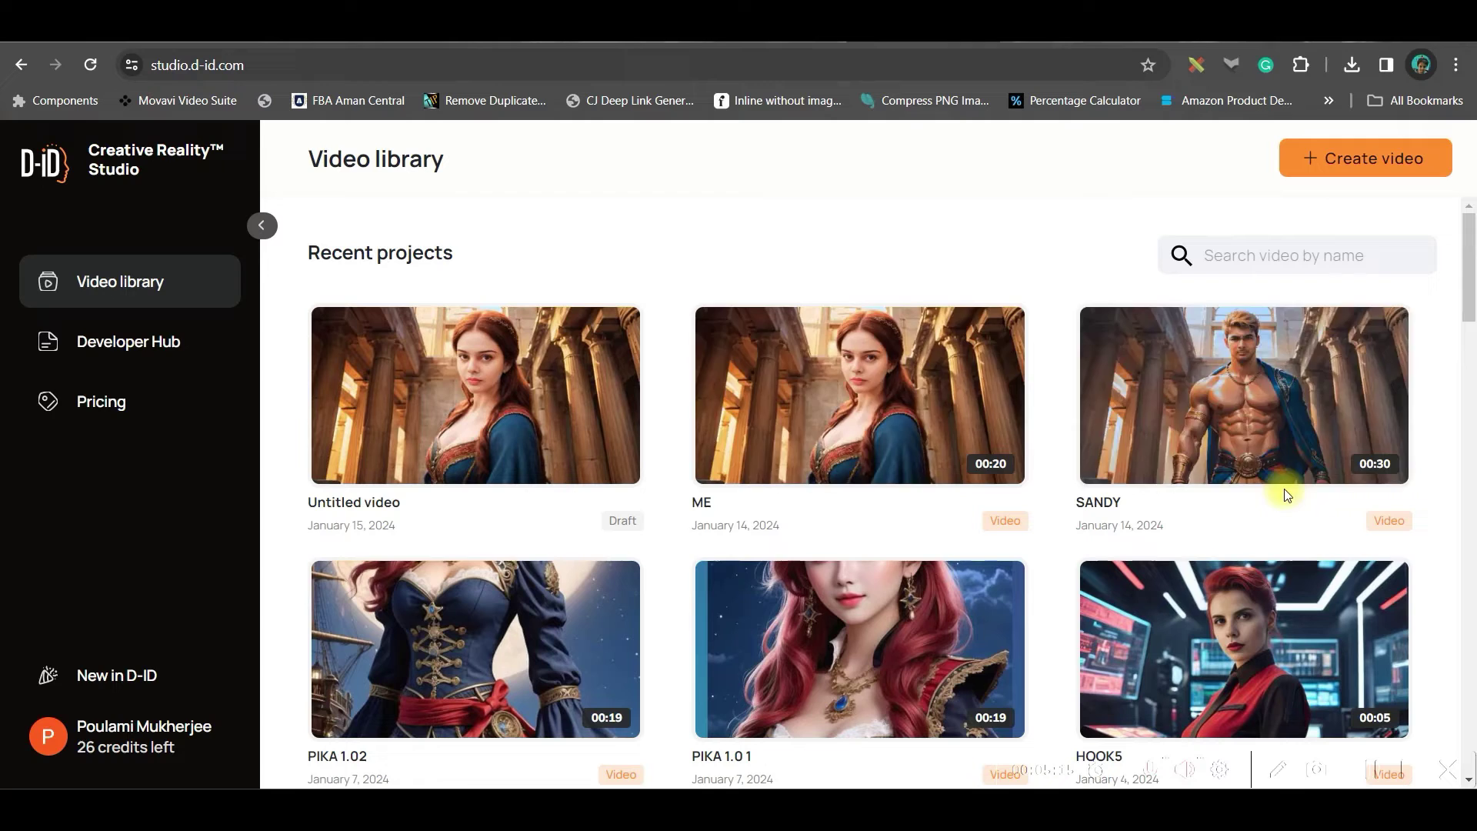
# Step: Preview the finished ME and SANDY videos, then keep Filmora at 16:9 widescreen
pyautogui.click(945, 408)
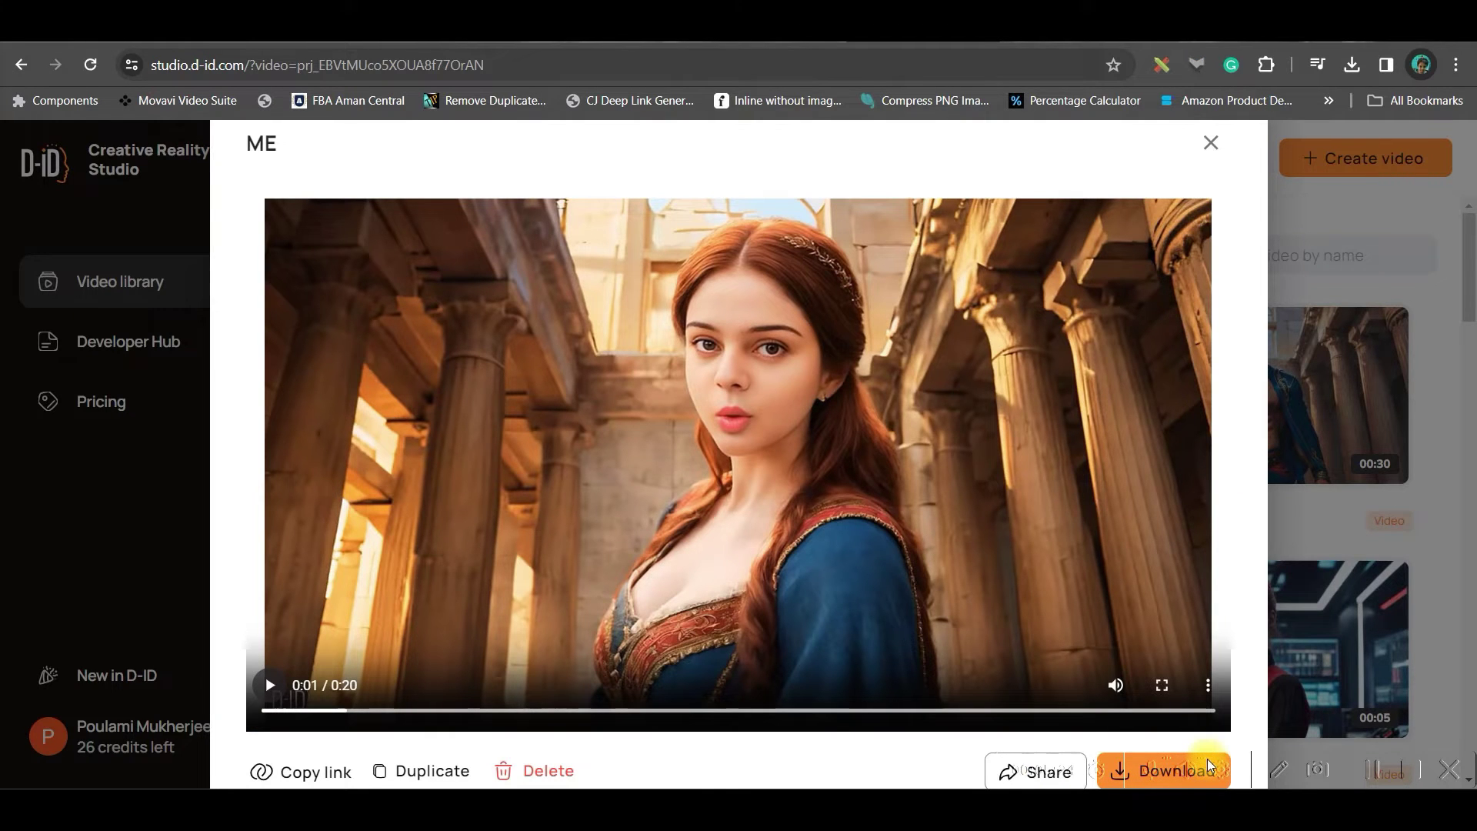
pyautogui.click(1269, 248)
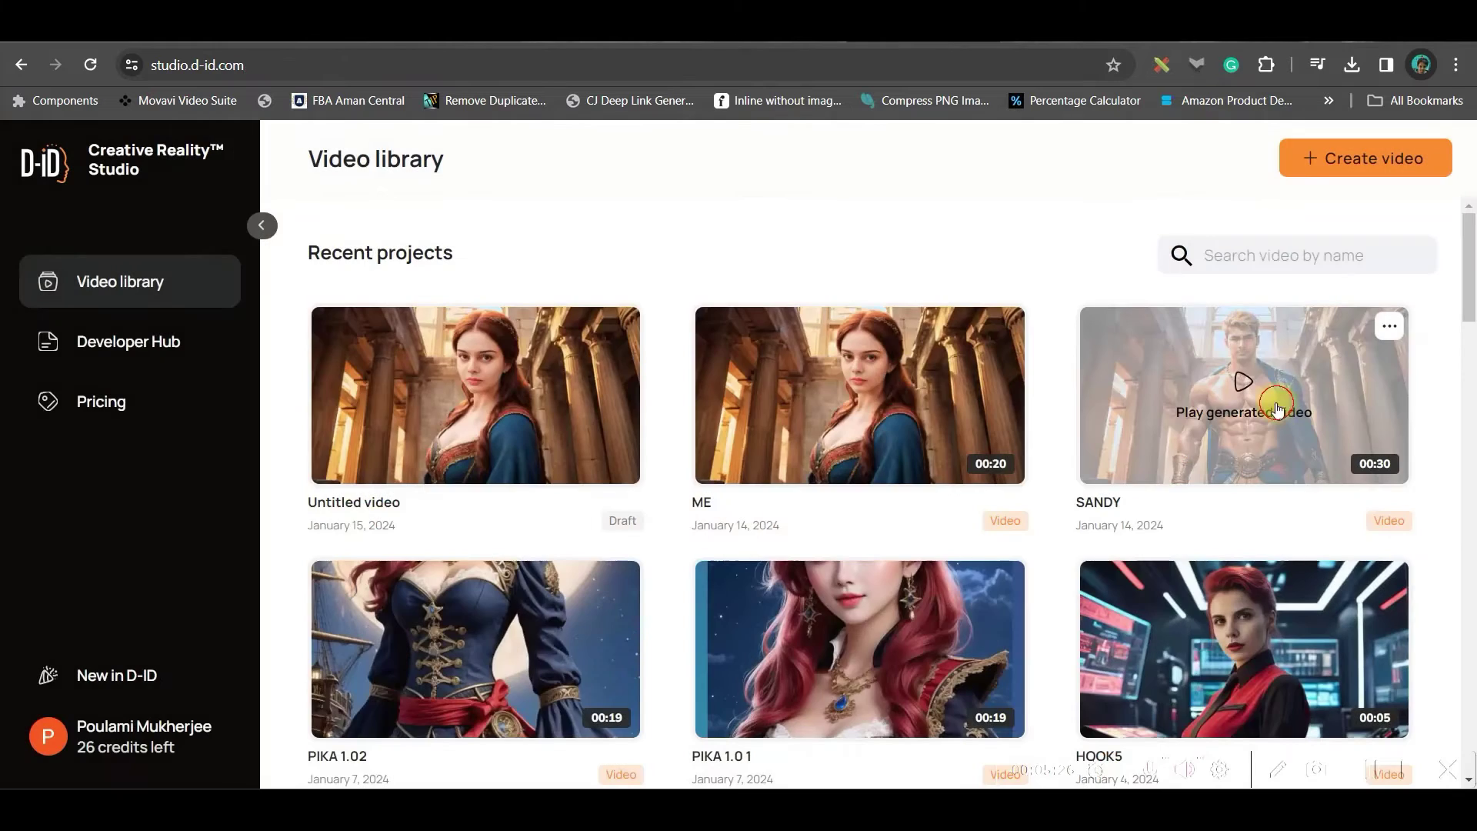
pyautogui.click(1276, 406)
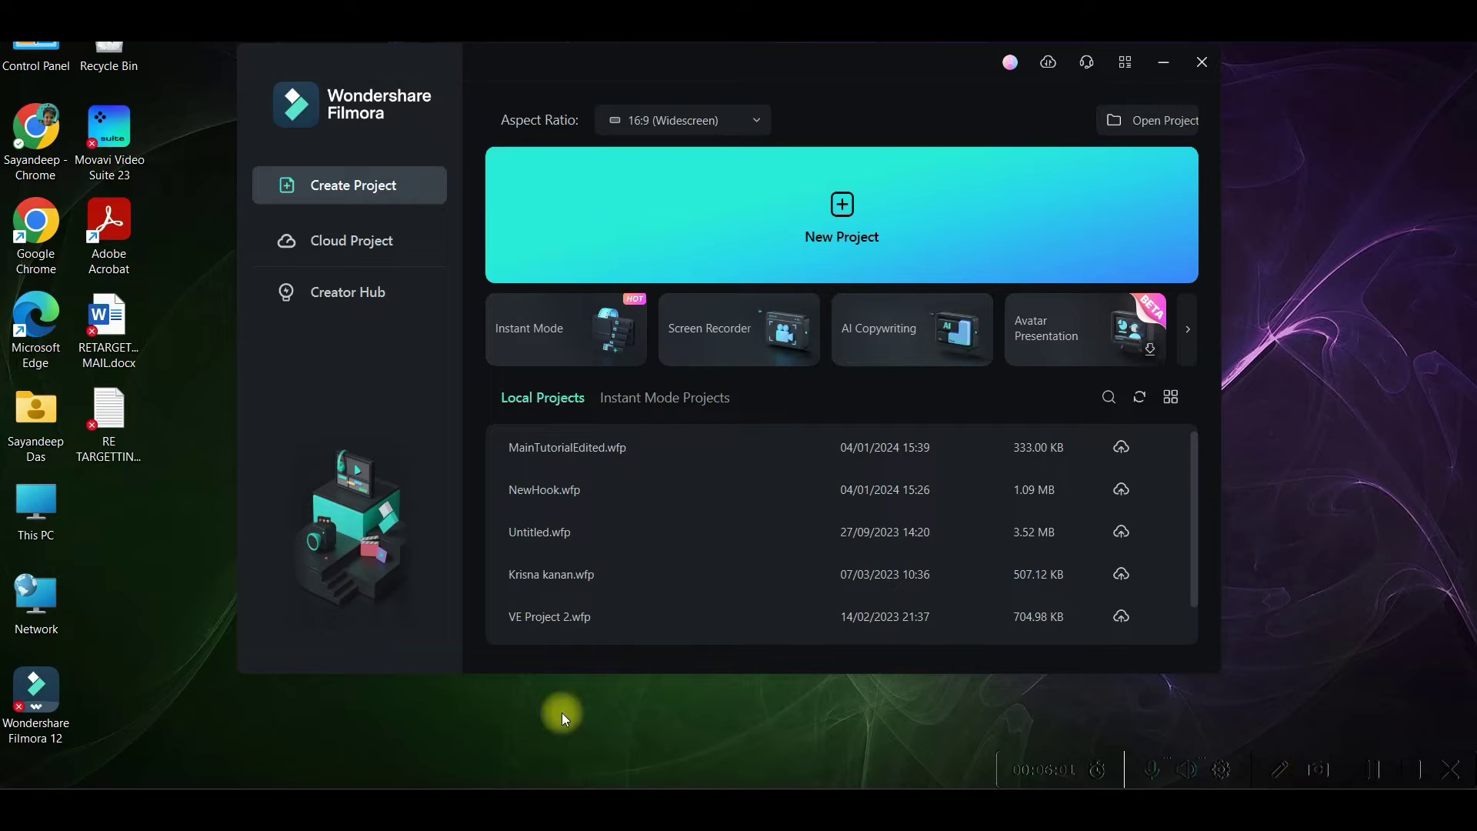
pyautogui.click(709, 127)
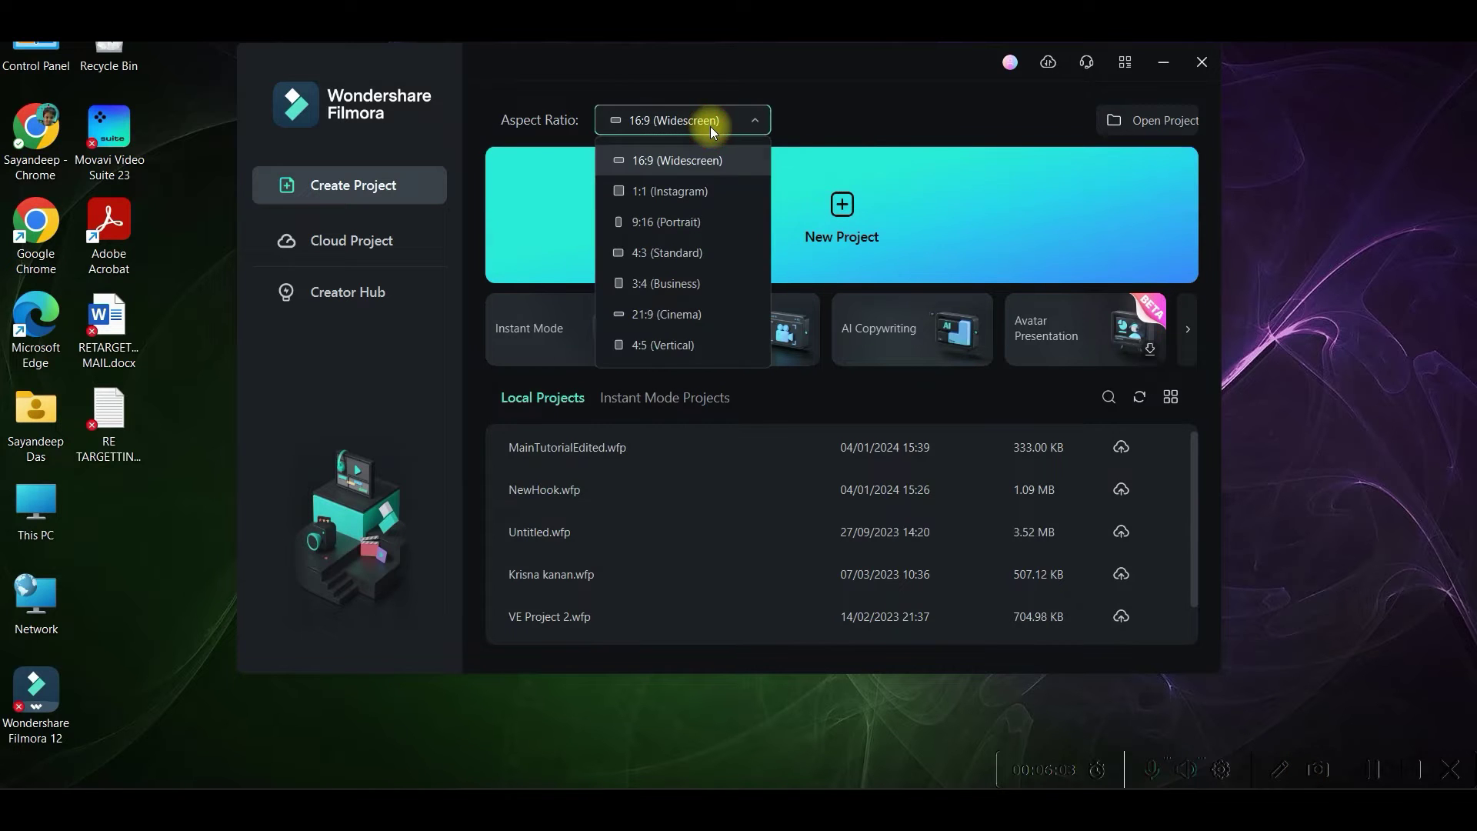
pyautogui.click(695, 162)
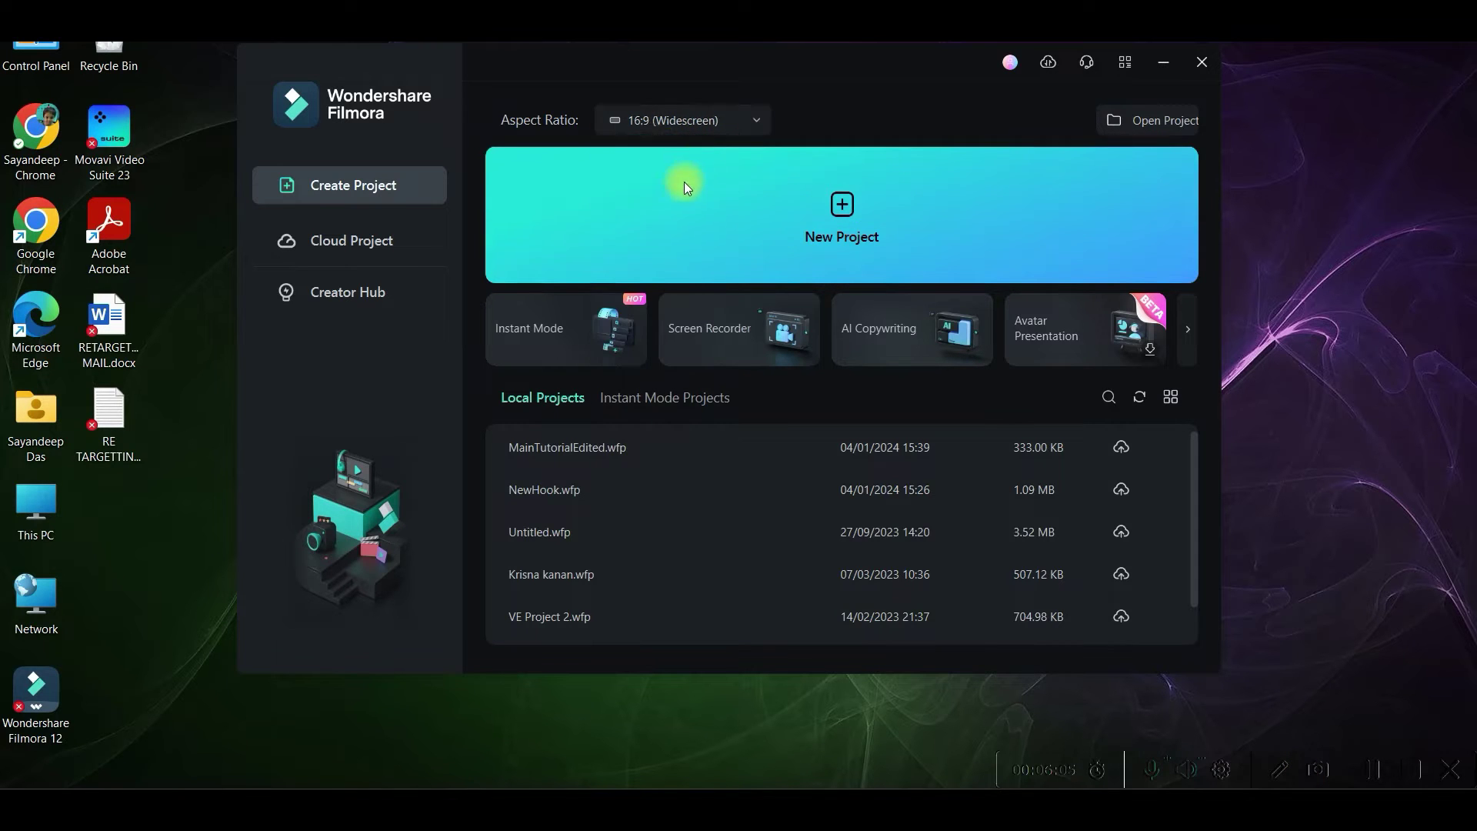
# Step: Start a new project and import ME.mp4 and SANDY.mp4 from the FACE SWAP folder
pyautogui.click(840, 216)
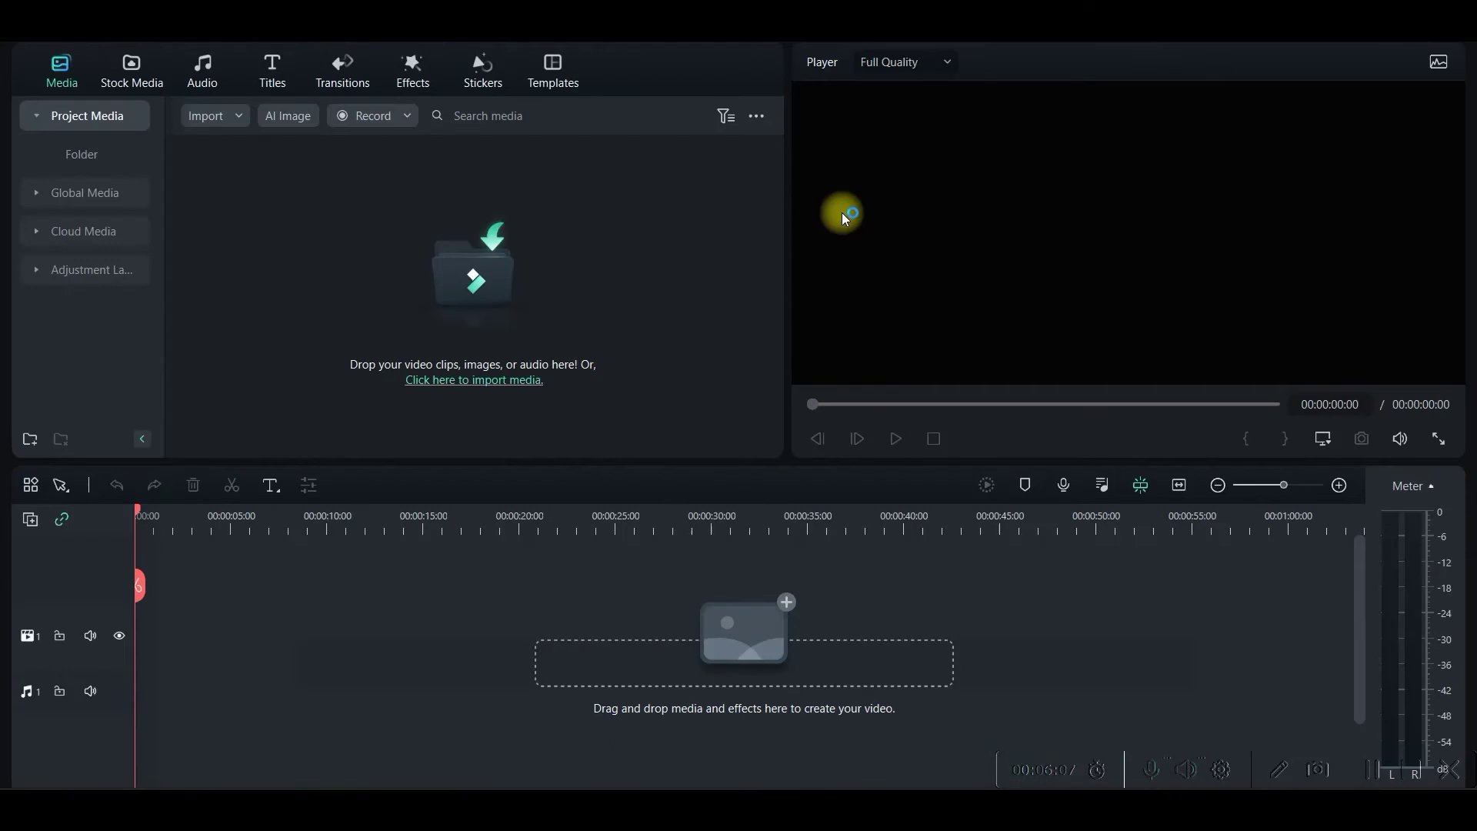
pyautogui.click(234, 119)
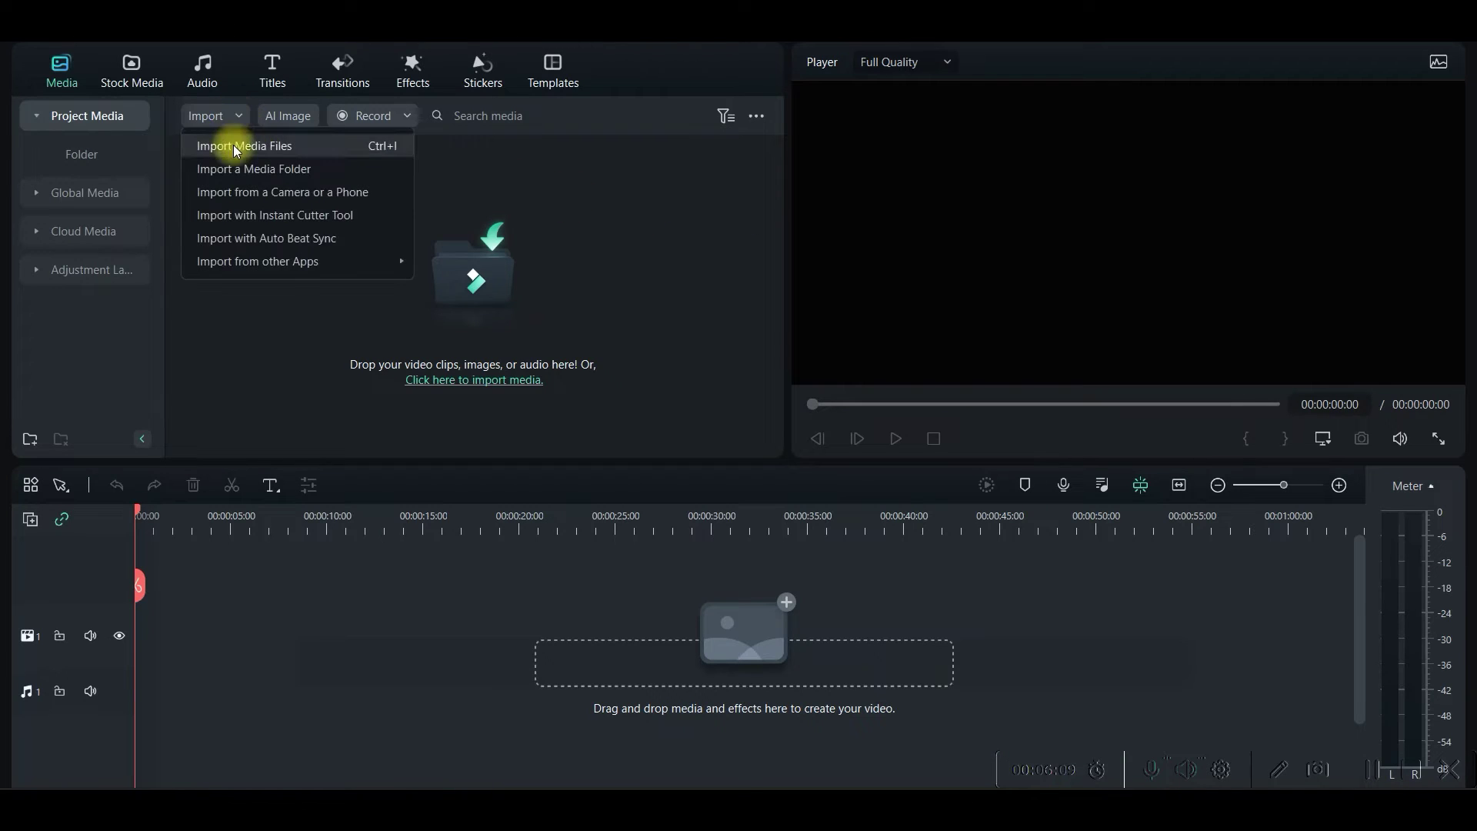
pyautogui.click(233, 144)
pyautogui.scroll(-3, 93, 316)
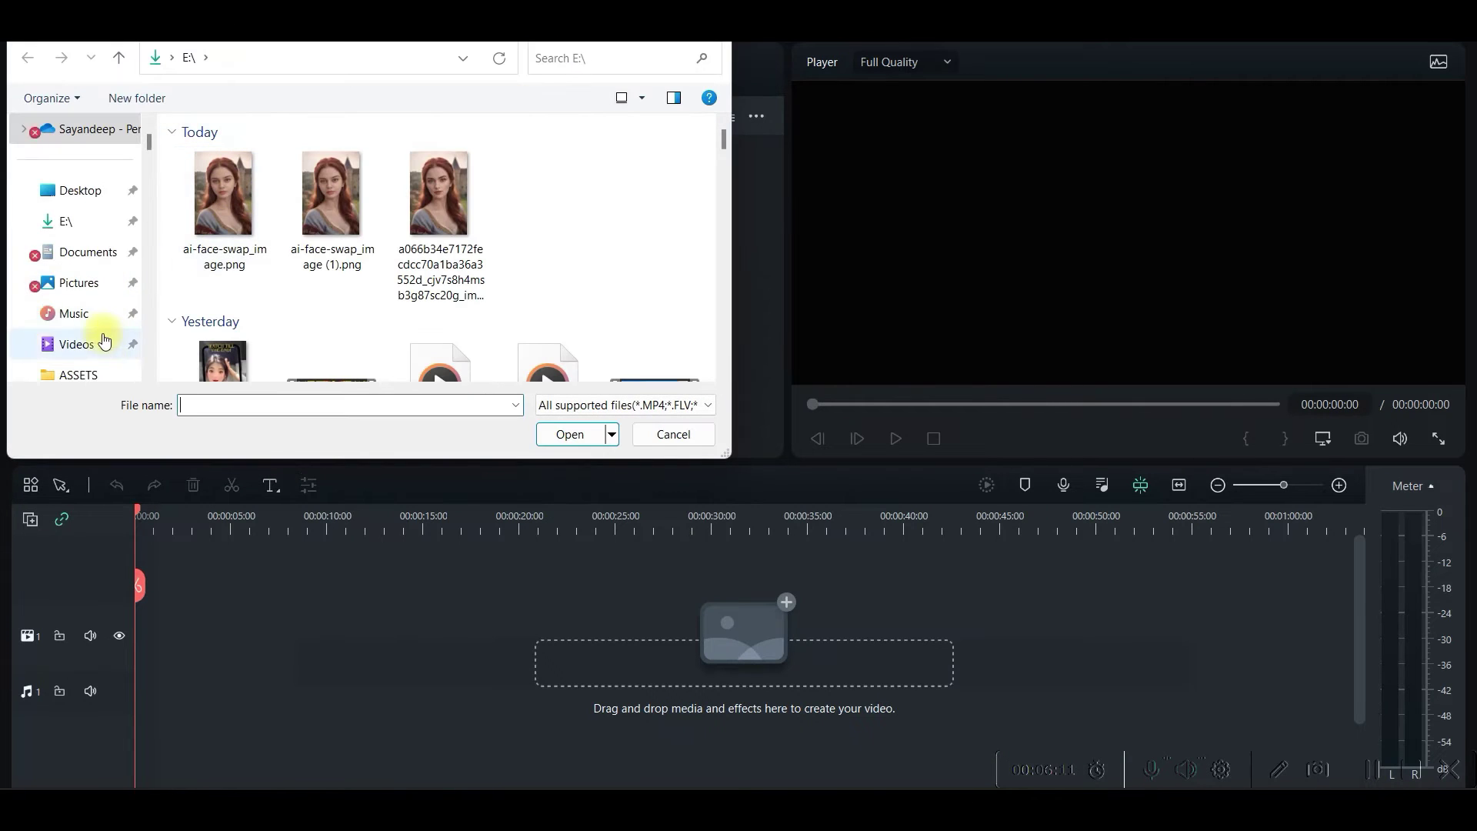
pyautogui.click(86, 129)
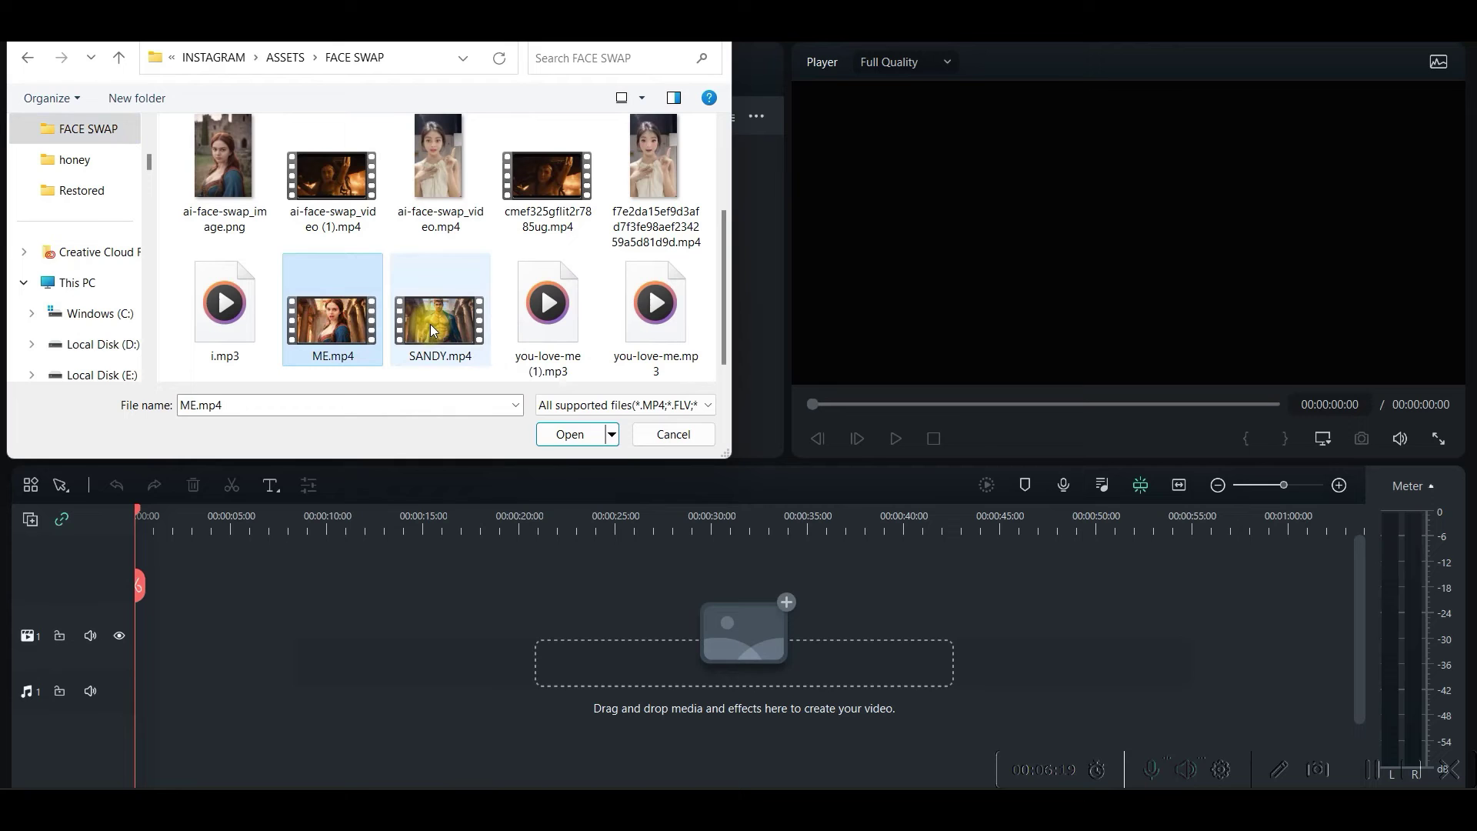
pyautogui.keyDown('ctrl'); pyautogui.click(433, 331); pyautogui.keyUp('ctrl')
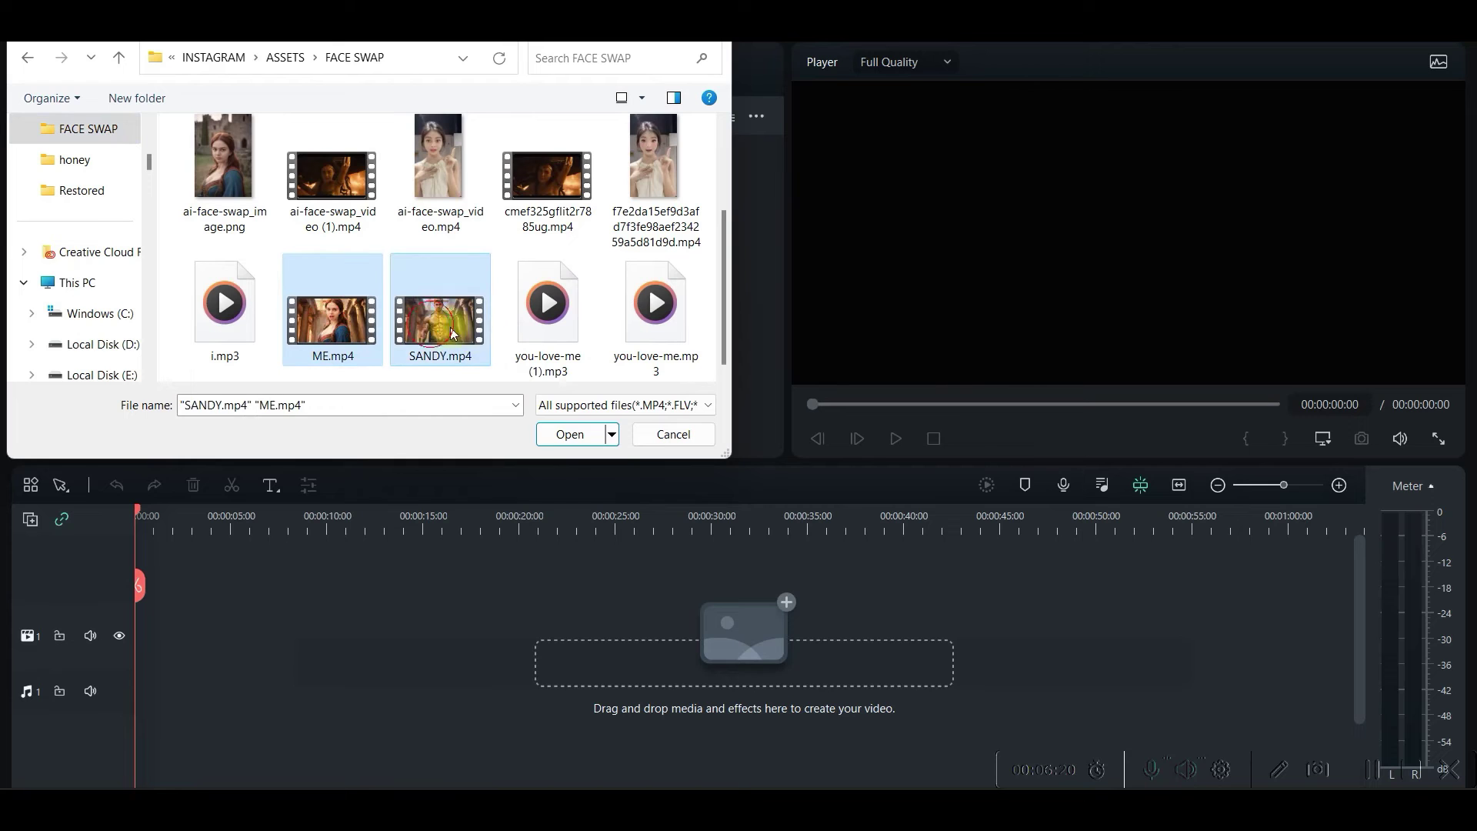
pyautogui.click(558, 442)
# Step: Put SANDY on the timeline and insert ME at the 18-second mark
pyautogui.moveTo(504, 212); pyautogui.dragTo(123, 650)
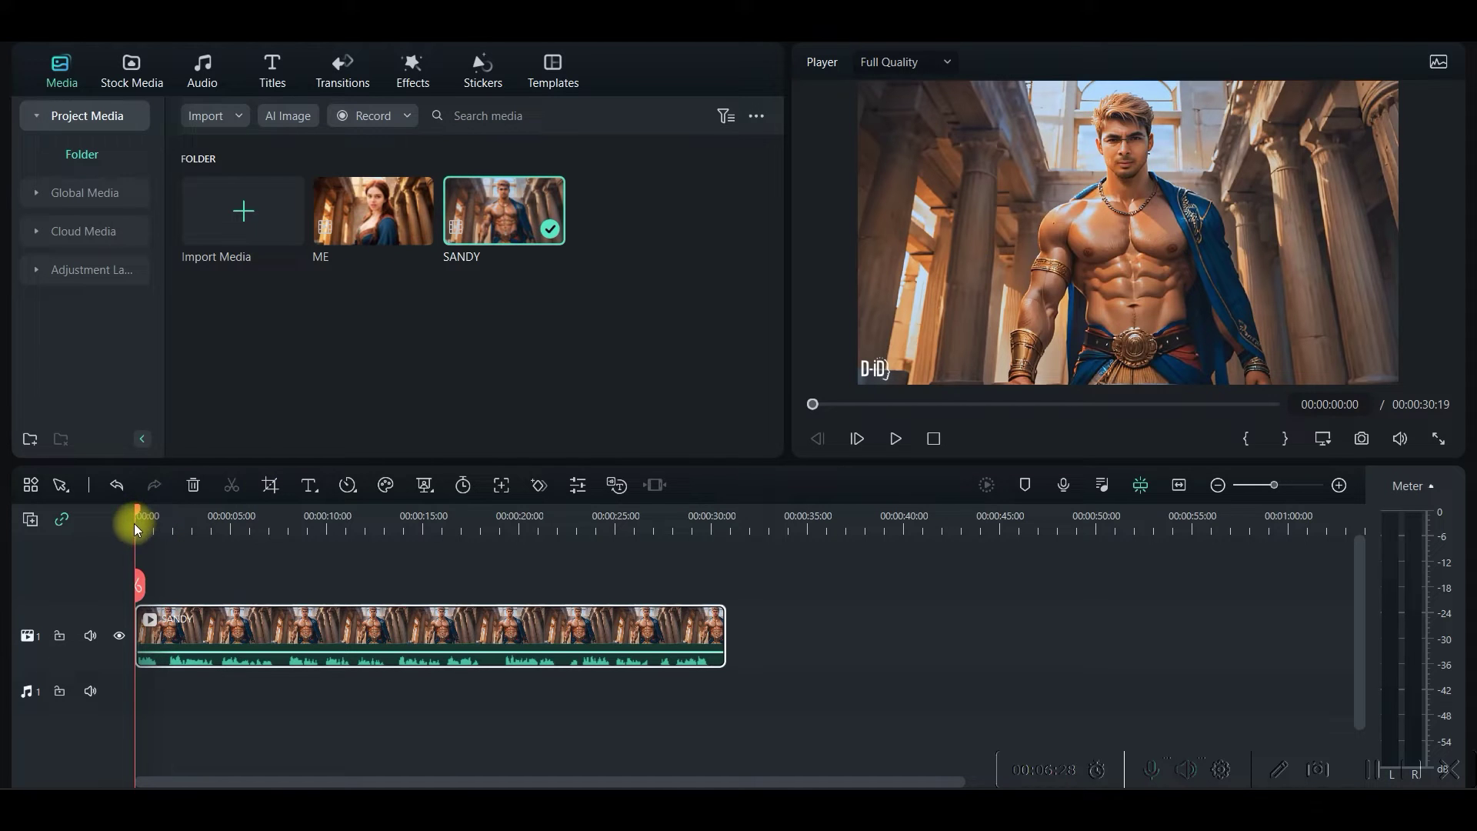
pyautogui.moveTo(139, 520); pyautogui.dragTo(492, 600)
pyautogui.moveTo(408, 252); pyautogui.dragTo(494, 651)
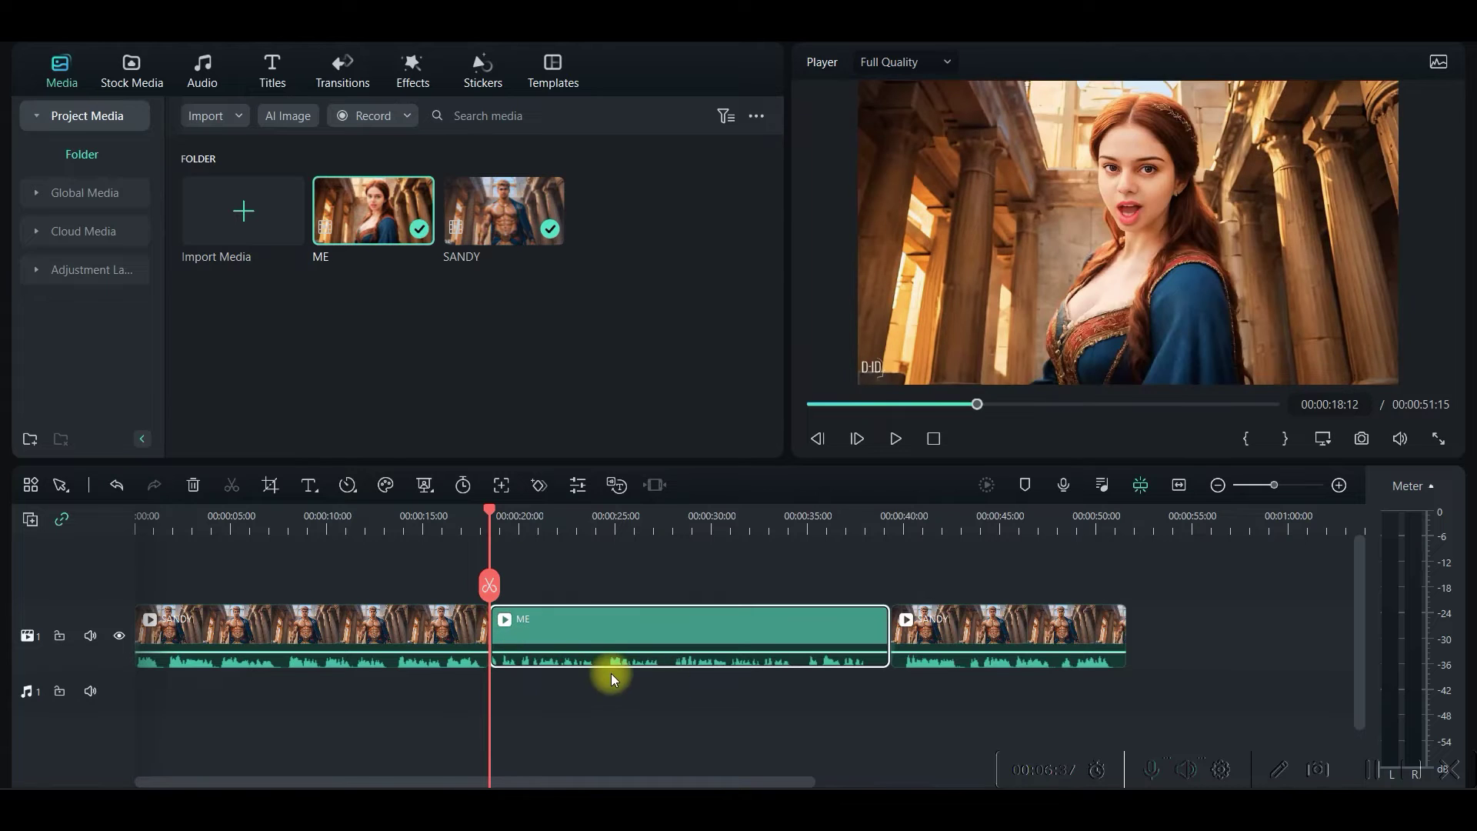
pyautogui.moveTo(488, 515); pyautogui.dragTo(124, 517)
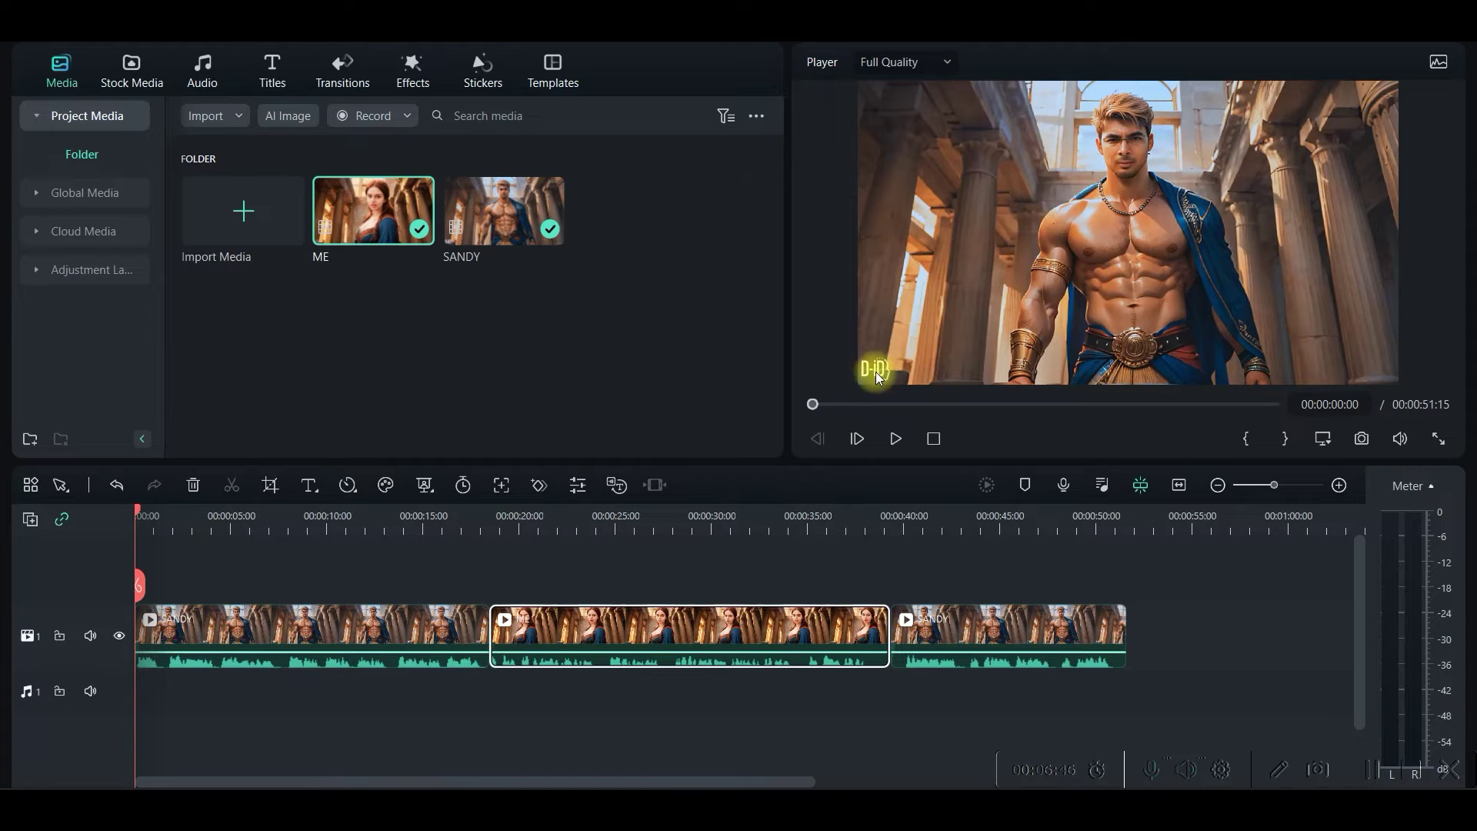
# Step: Scale the first SANDY clip up to about 106.55% in the preview
pyautogui.click(983, 339)
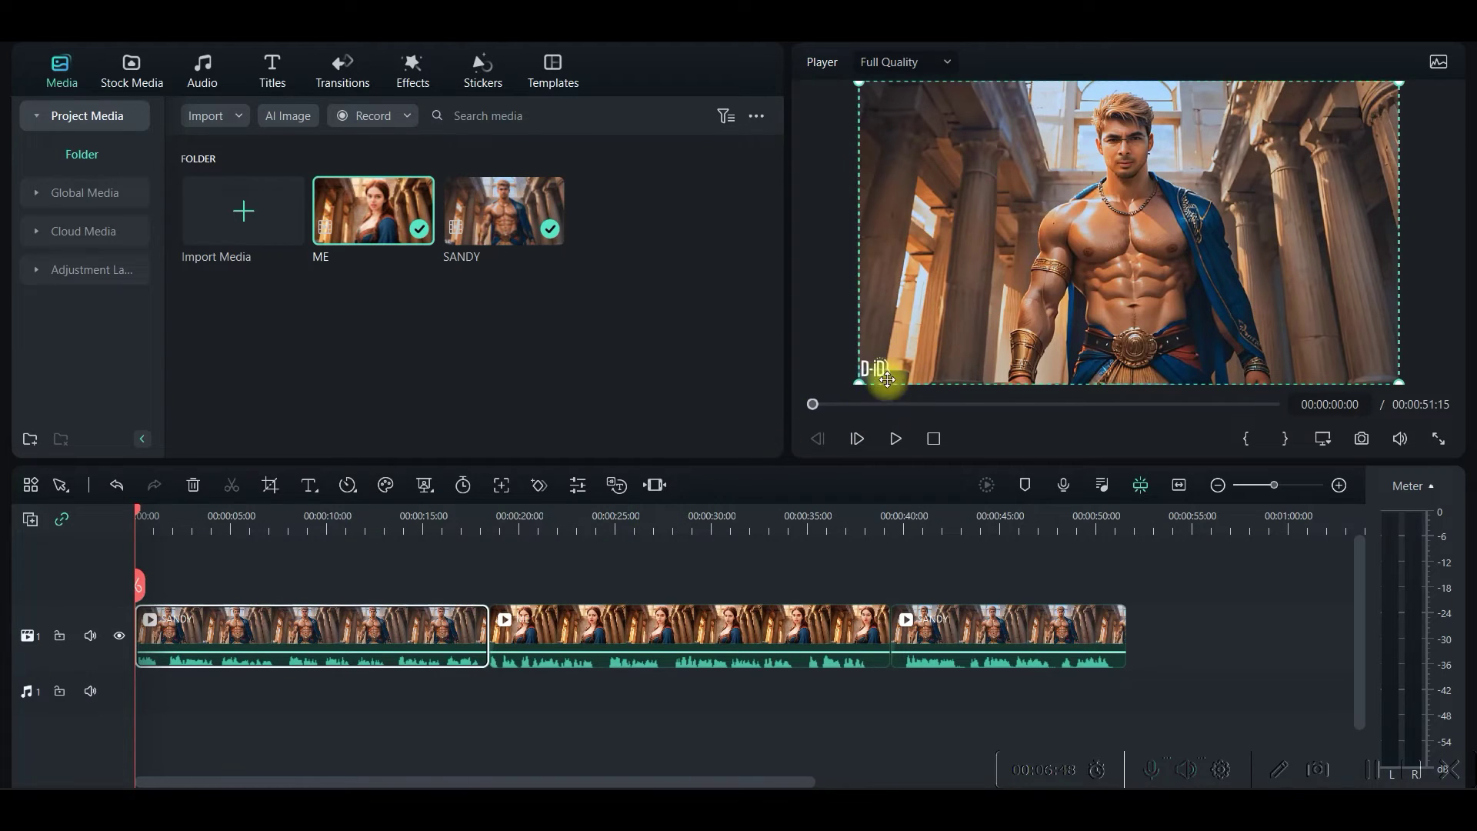
pyautogui.moveTo(858, 380); pyautogui.dragTo(820, 398)
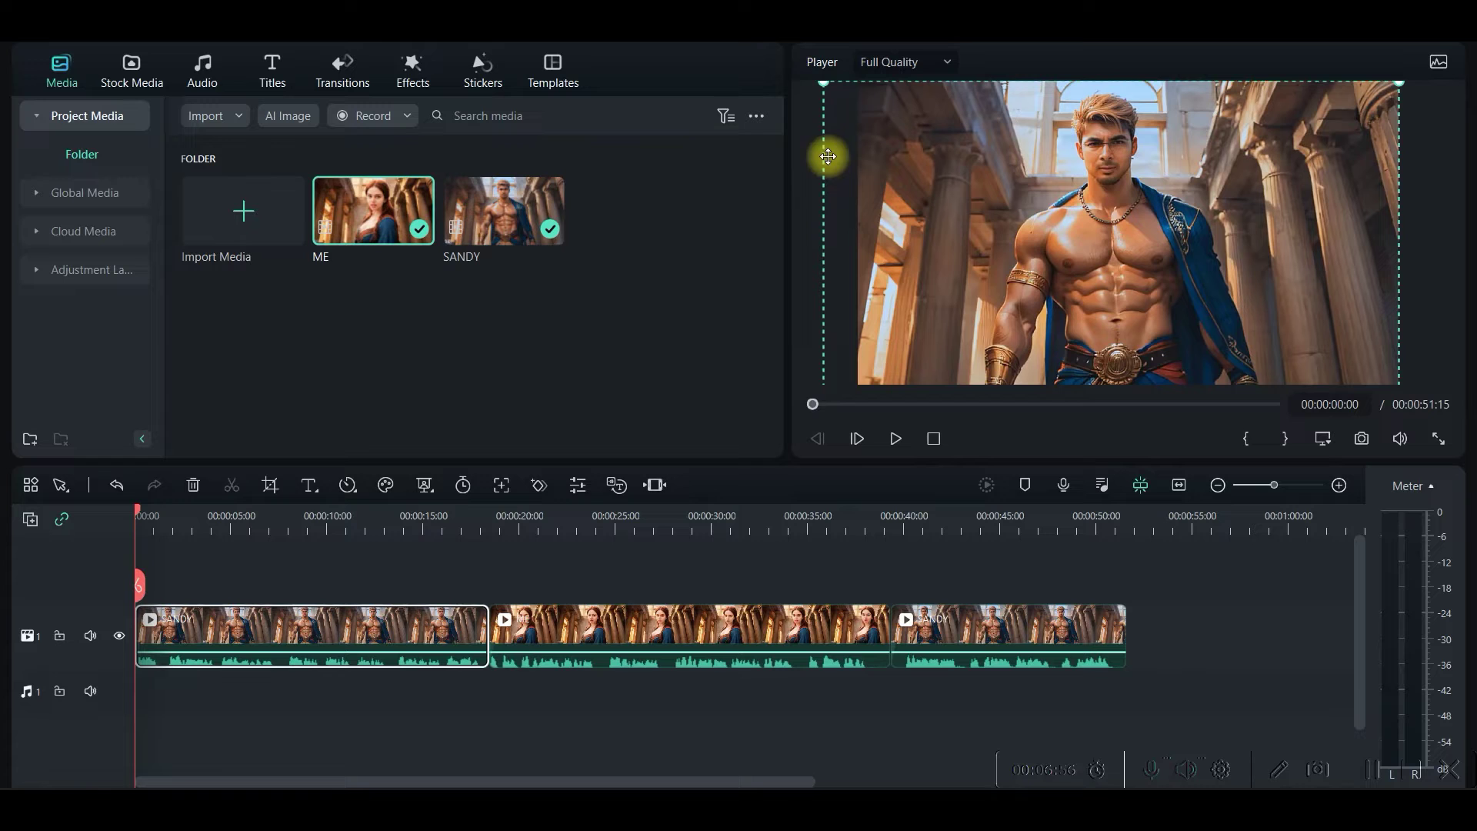
# Step: Undo the SANDY scale-up and add a Mosaic effect spanning the whole video
pyautogui.click(117, 486)
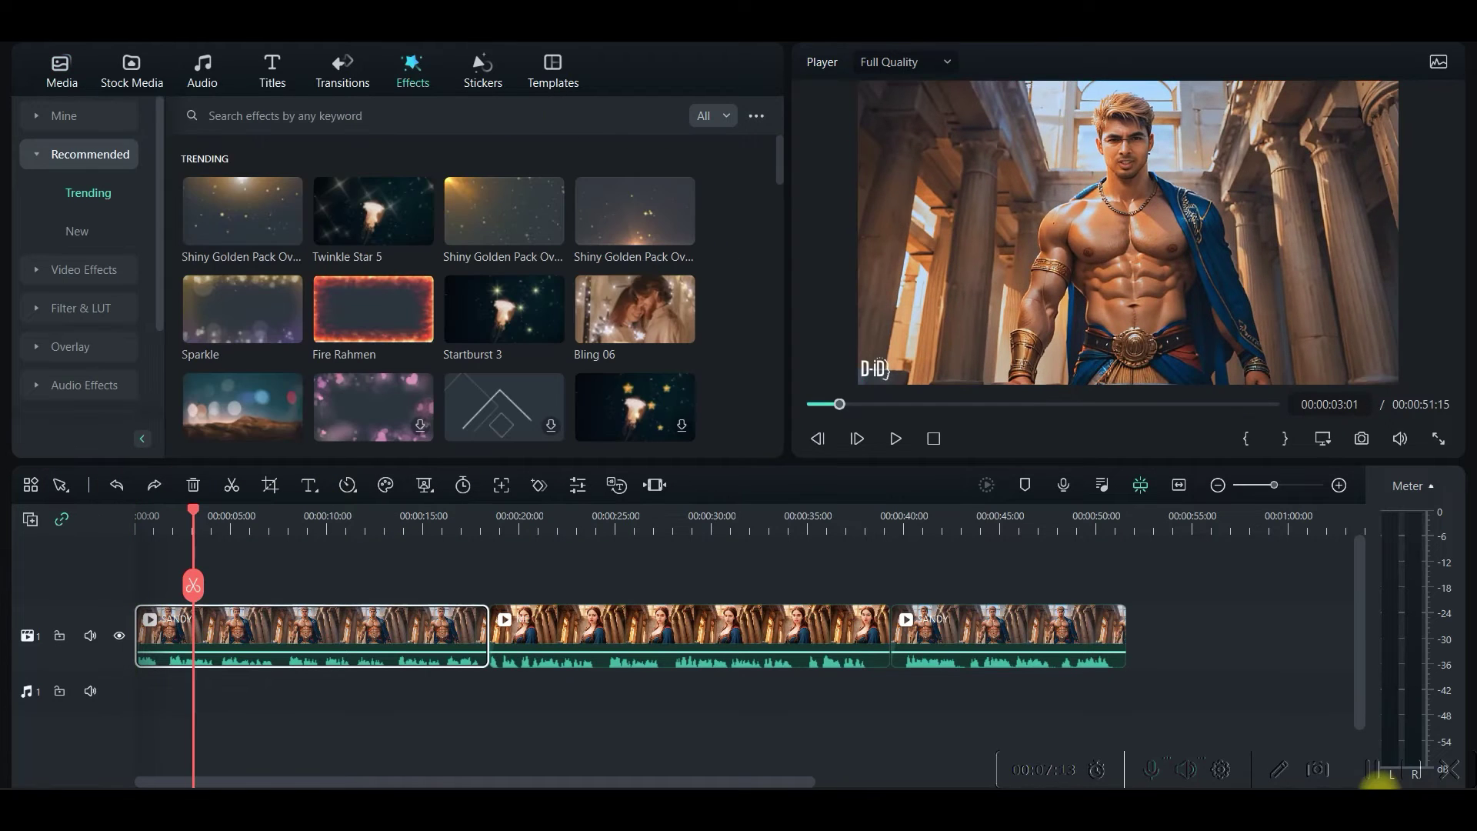
pyautogui.click(327, 117)
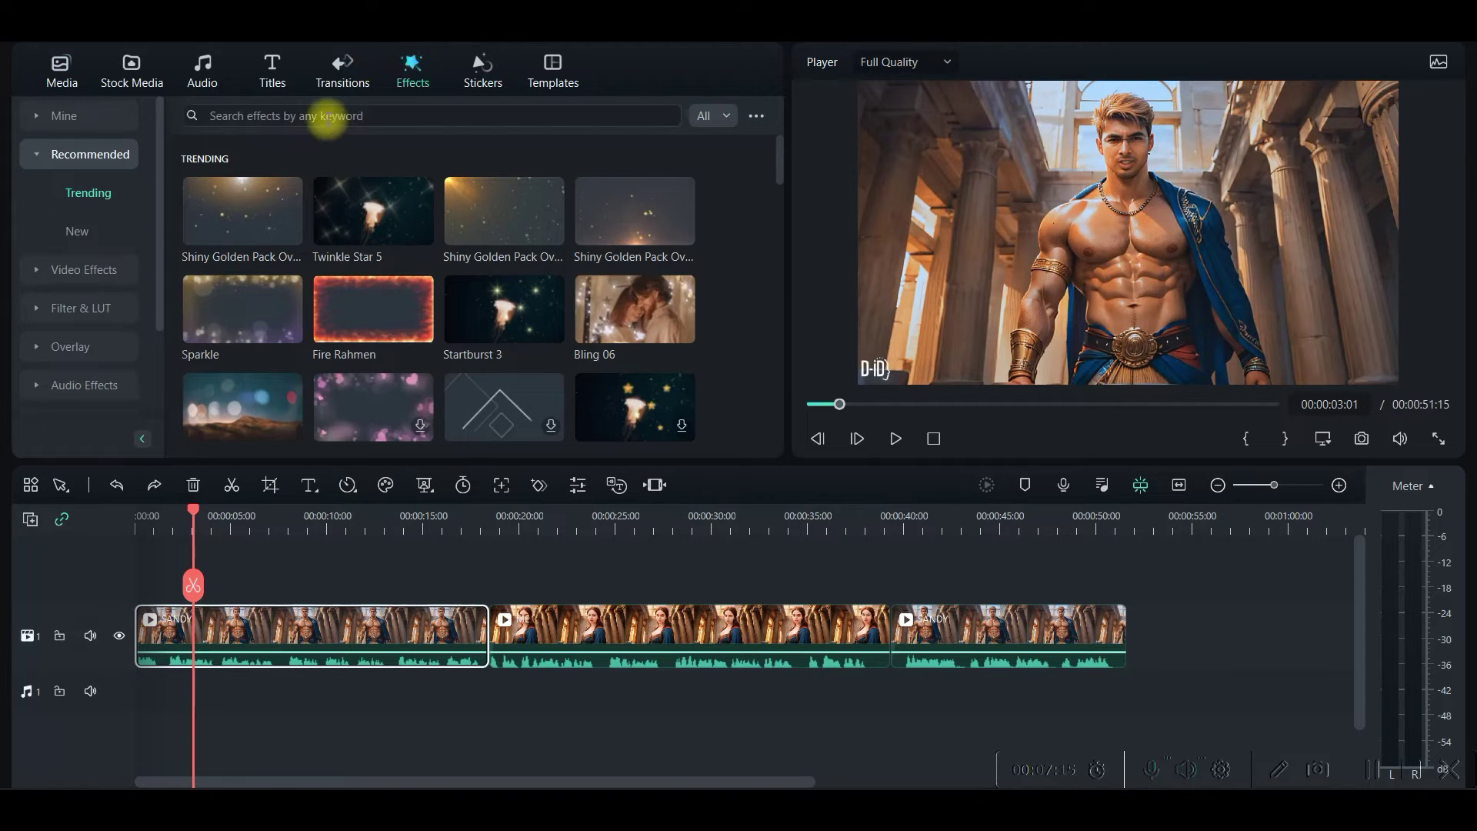
pyautogui.click(77, 268)
pyautogui.click(315, 117)
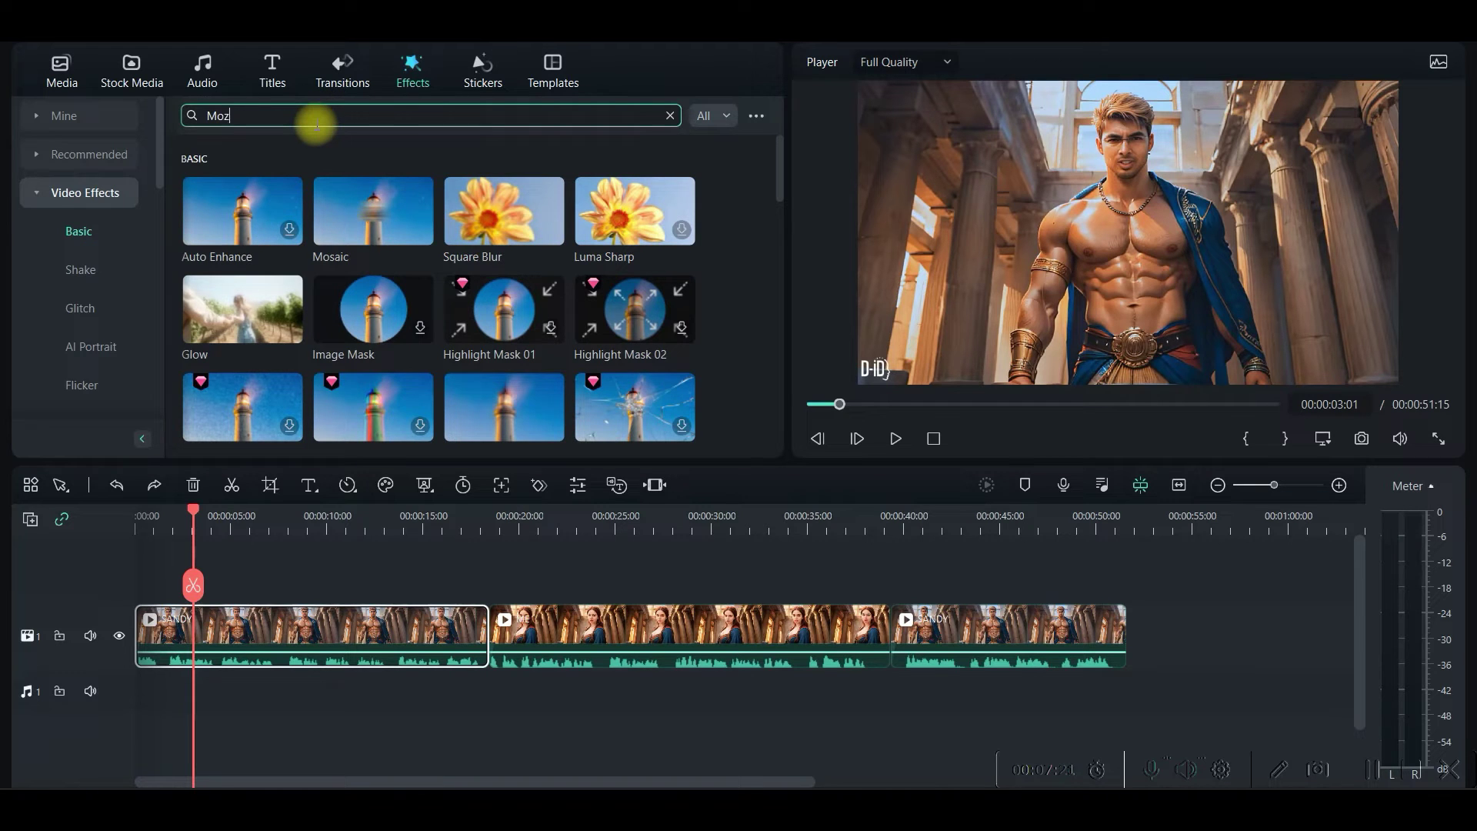
pyautogui.moveTo(373, 211); pyautogui.dragTo(1122, 670)
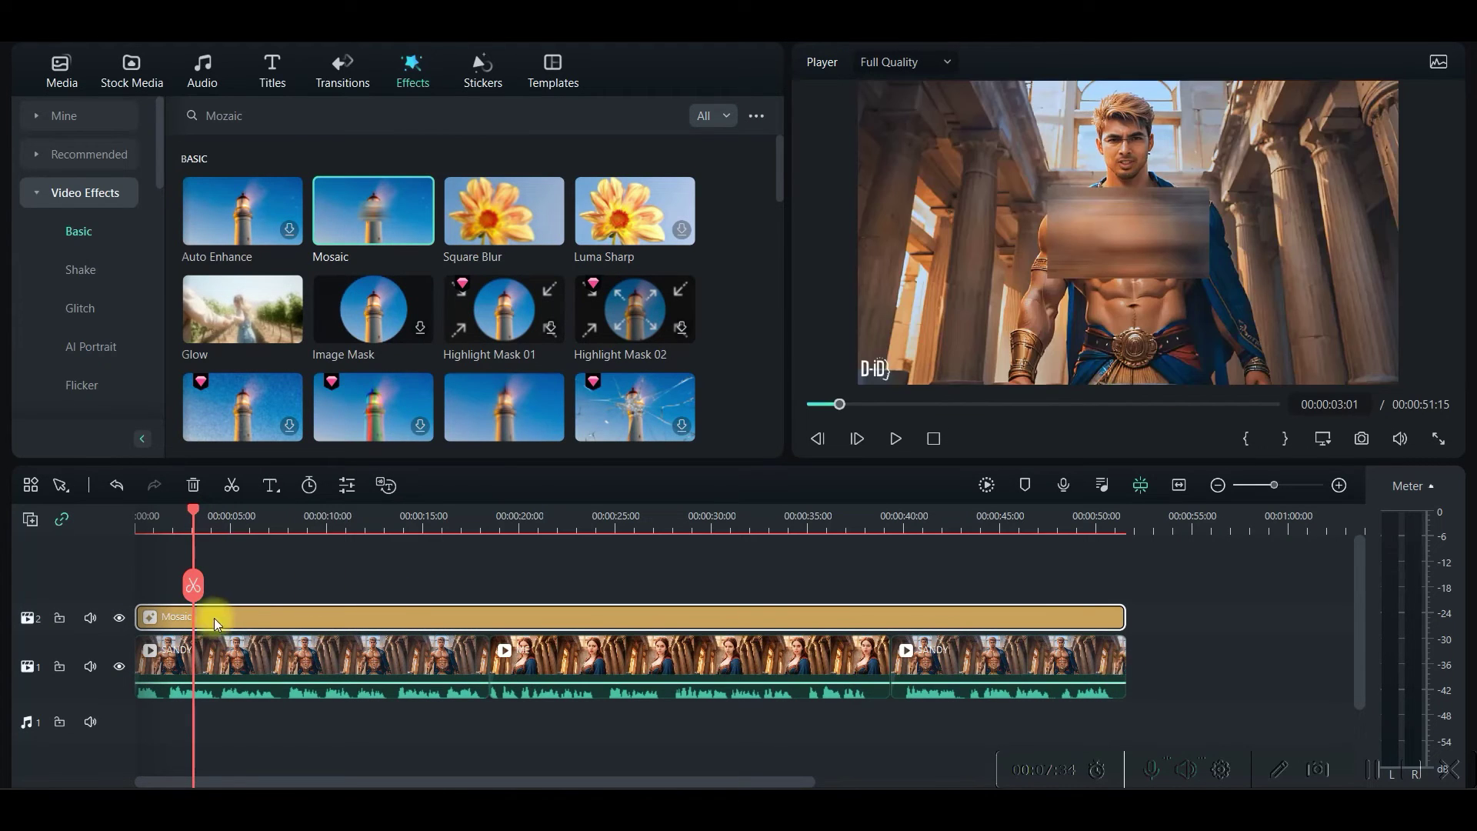
# Step: Shrink the Mosaic over the bottom-left watermark, change its pattern, and set blur amount 100
pyautogui.doubleClick(204, 616)
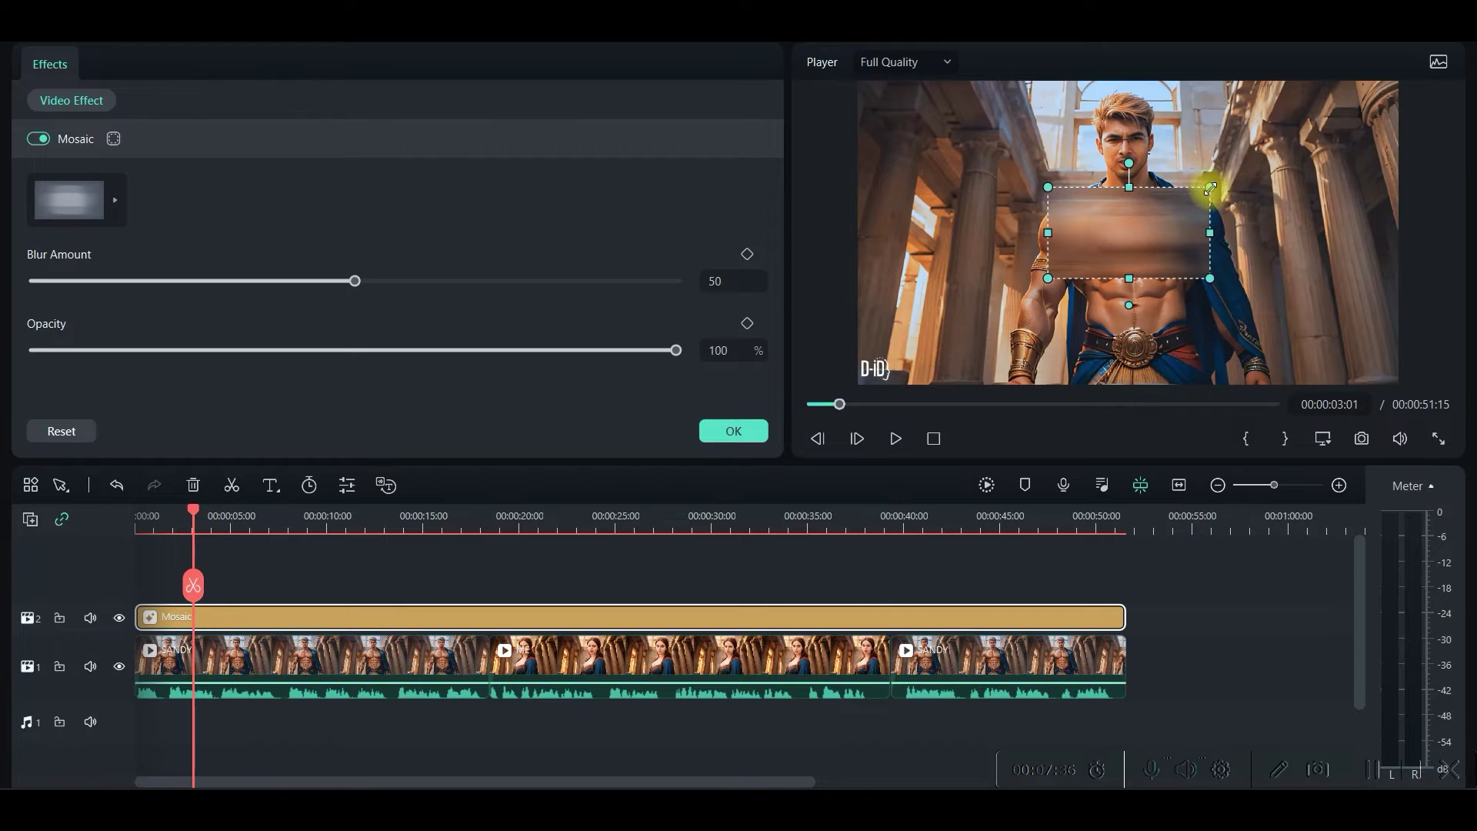
pyautogui.moveTo(1210, 187); pyautogui.dragTo(878, 368)
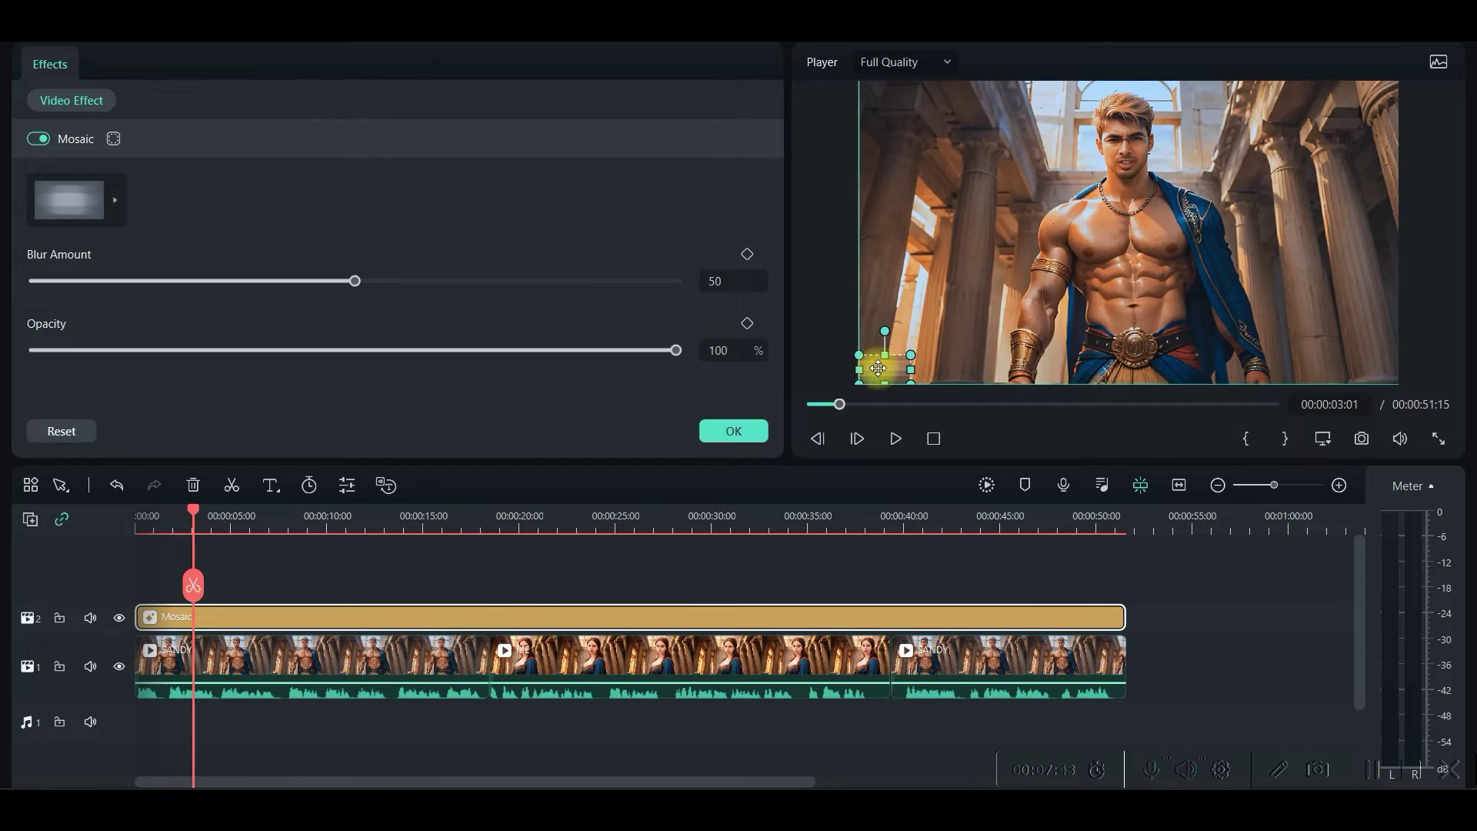
pyautogui.click(116, 199)
pyautogui.click(80, 372)
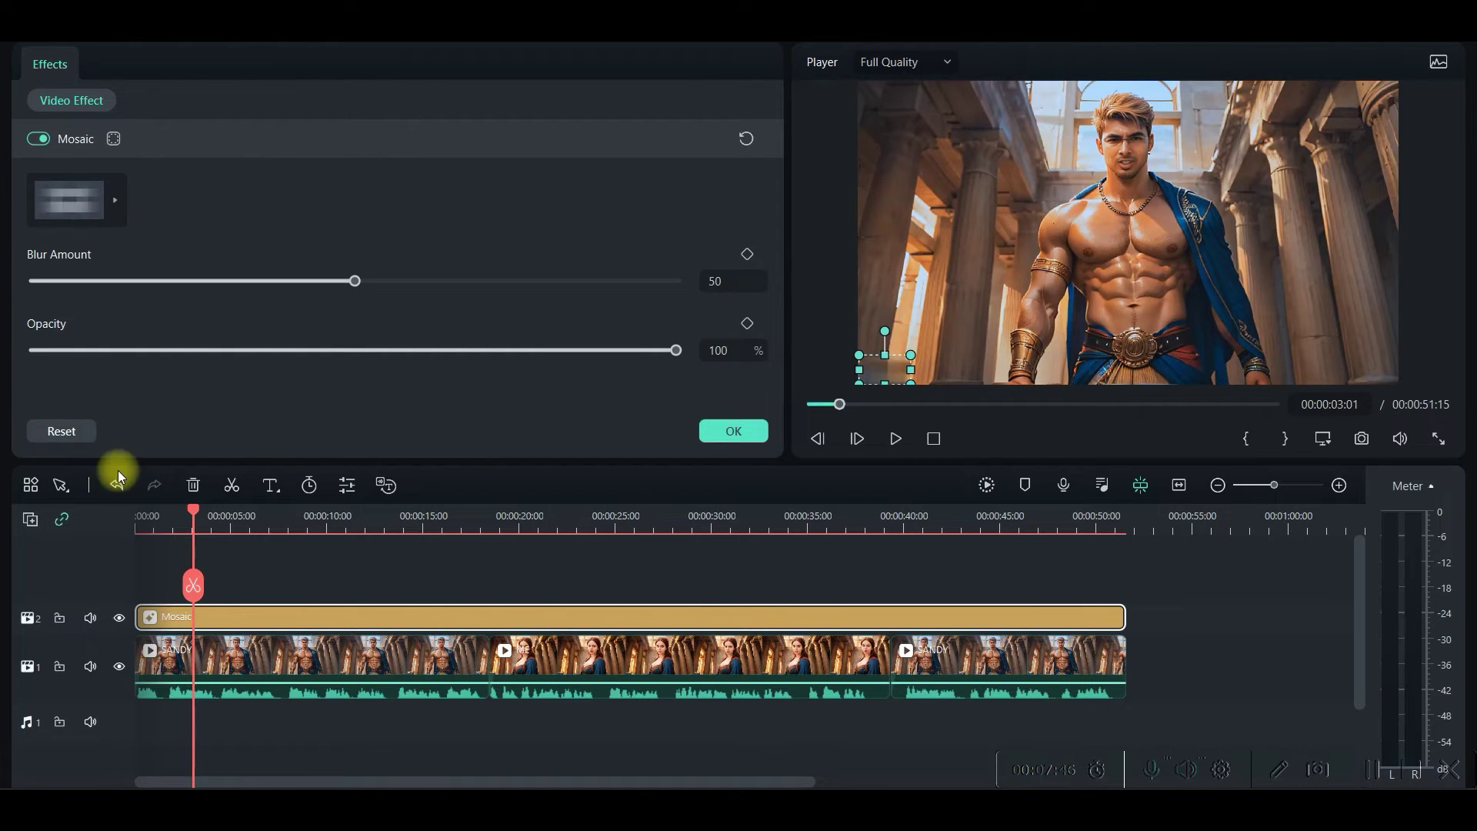
pyautogui.moveTo(353, 279); pyautogui.dragTo(691, 294)
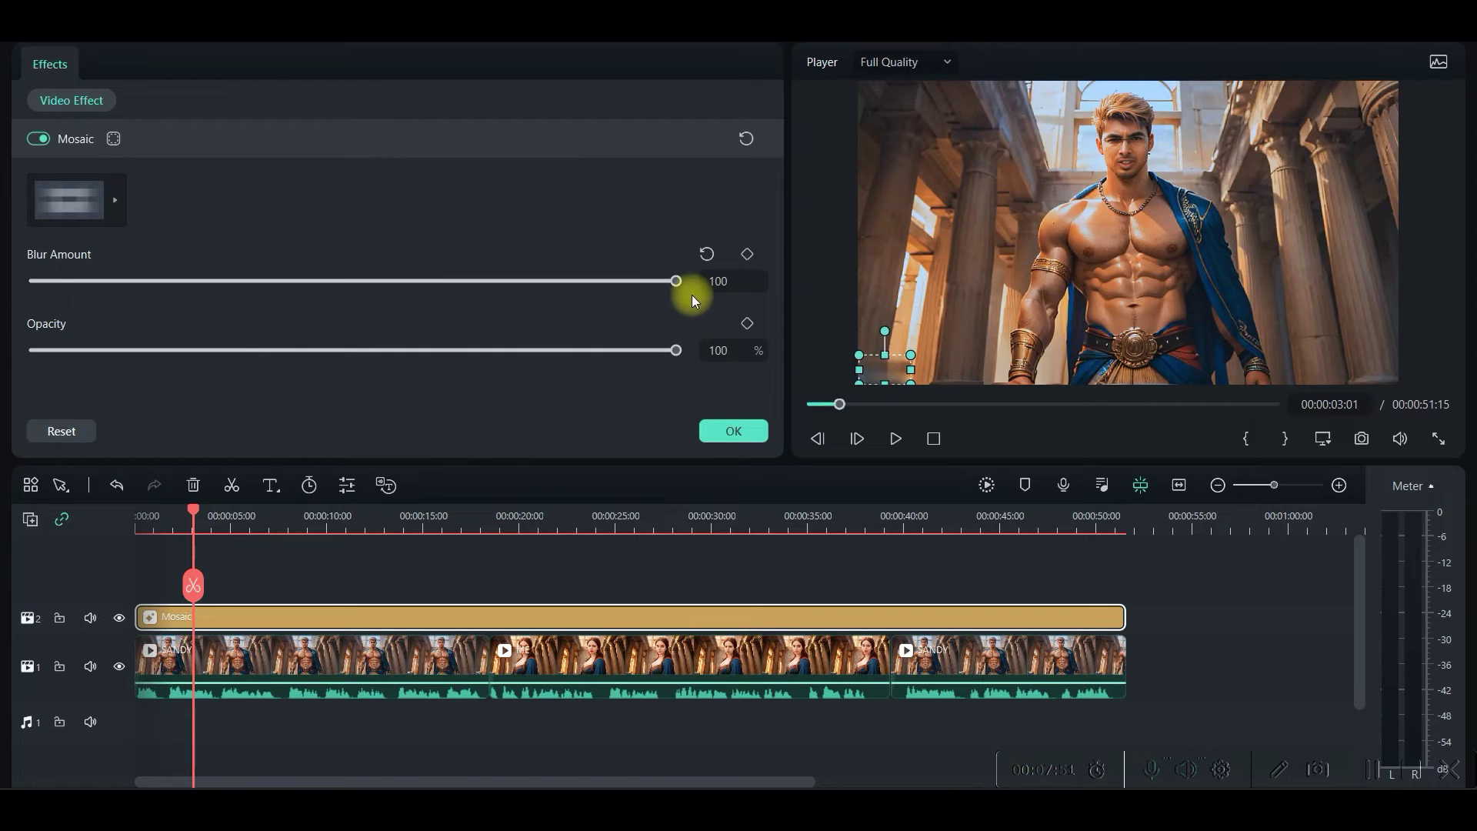
pyautogui.click(733, 431)
pyautogui.click(67, 115)
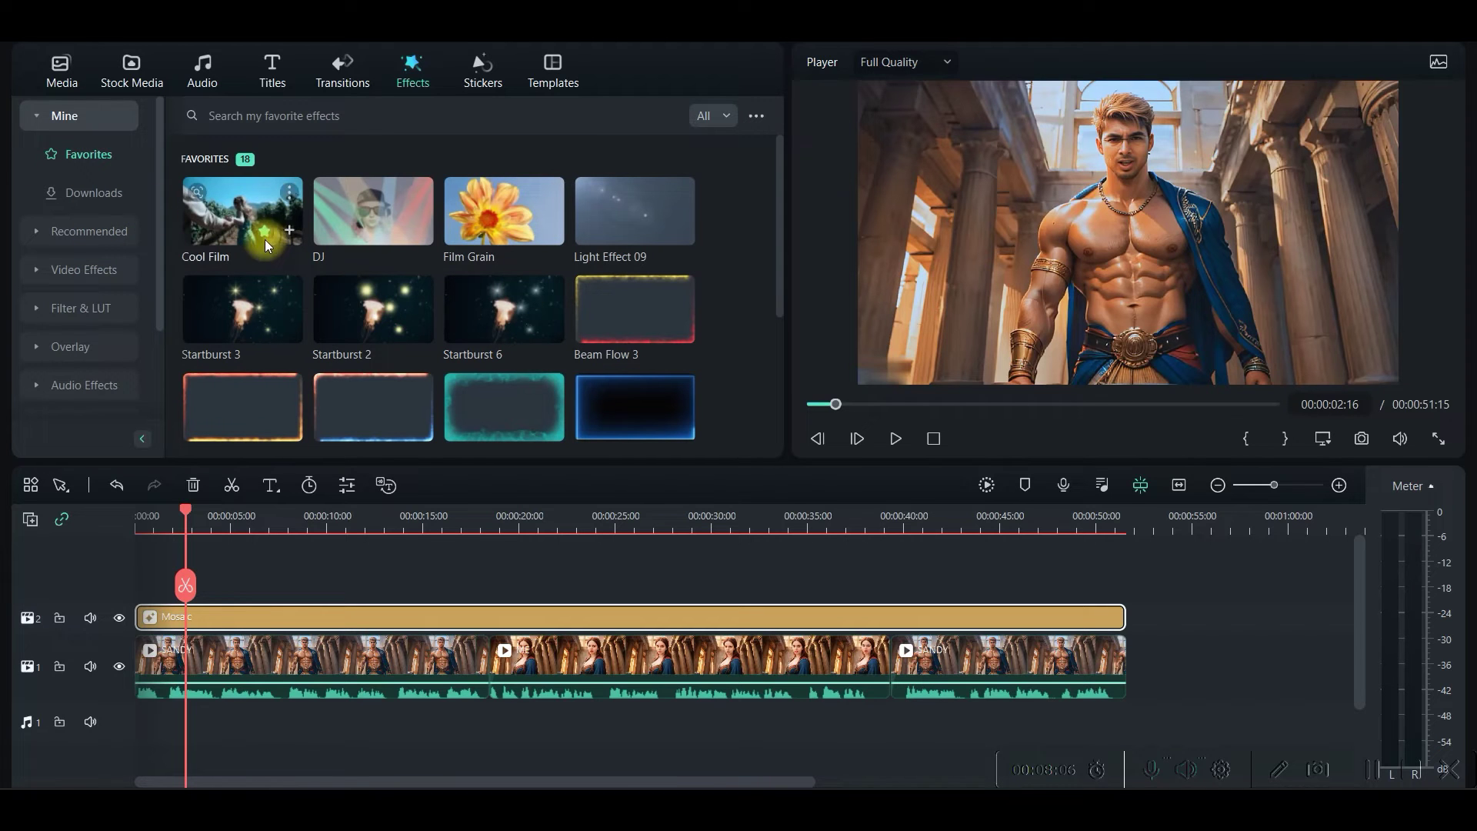
# Step: Place Startburst 6 over the ME clip and Beam Flow 3 through to the video's end
pyautogui.moveTo(515, 303); pyautogui.dragTo(566, 615)
pyautogui.moveTo(614, 315); pyautogui.dragTo(920, 619)
pyautogui.moveTo(983, 616); pyautogui.dragTo(1125, 620)
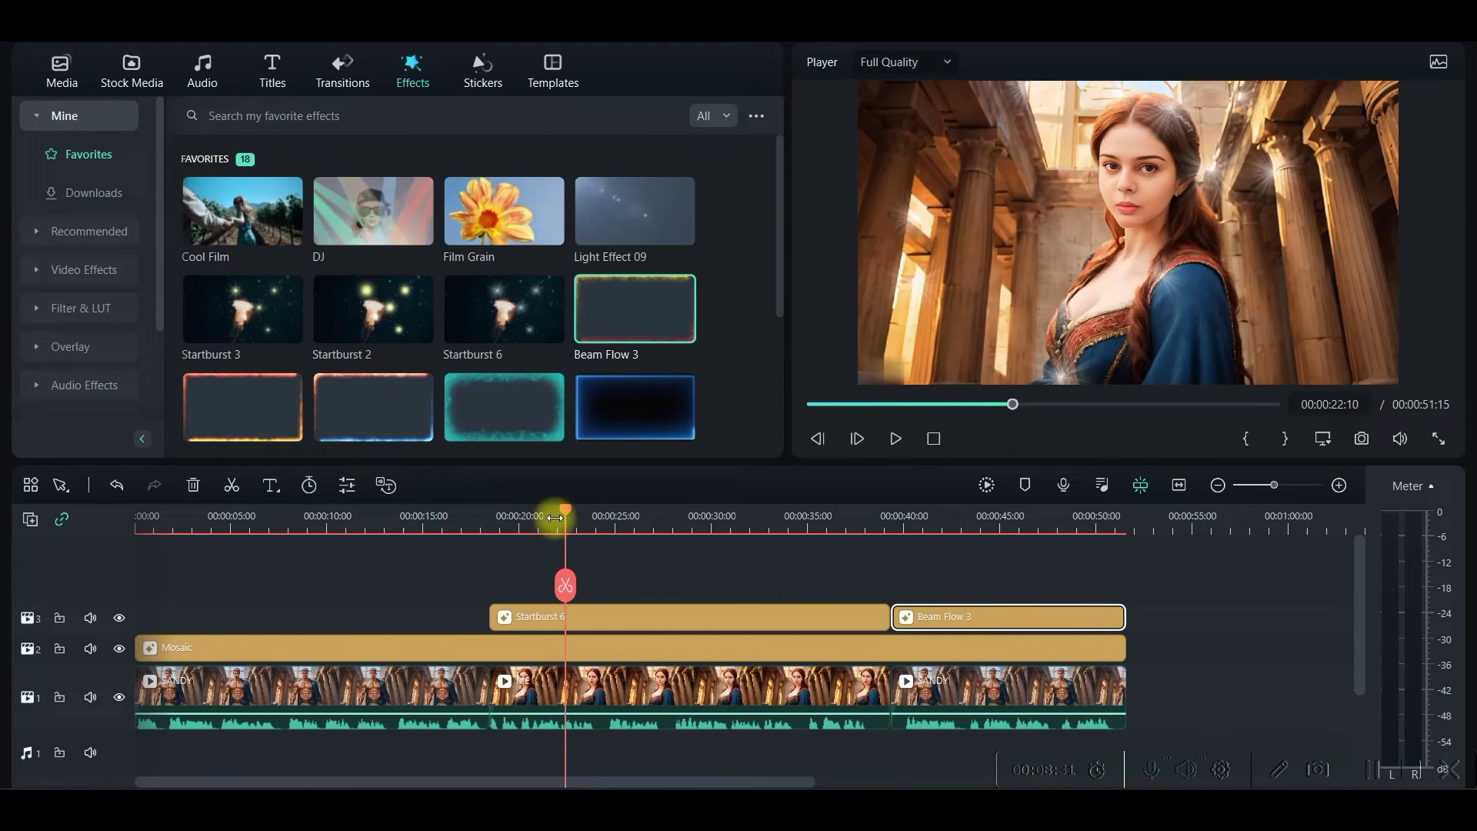
# Step: Set Beam Flow 3's radius to 2.52 and add Beam Flow 2 over the opening clip
pyautogui.moveTo(573, 518); pyautogui.dragTo(951, 543)
pyautogui.doubleClick(1022, 613)
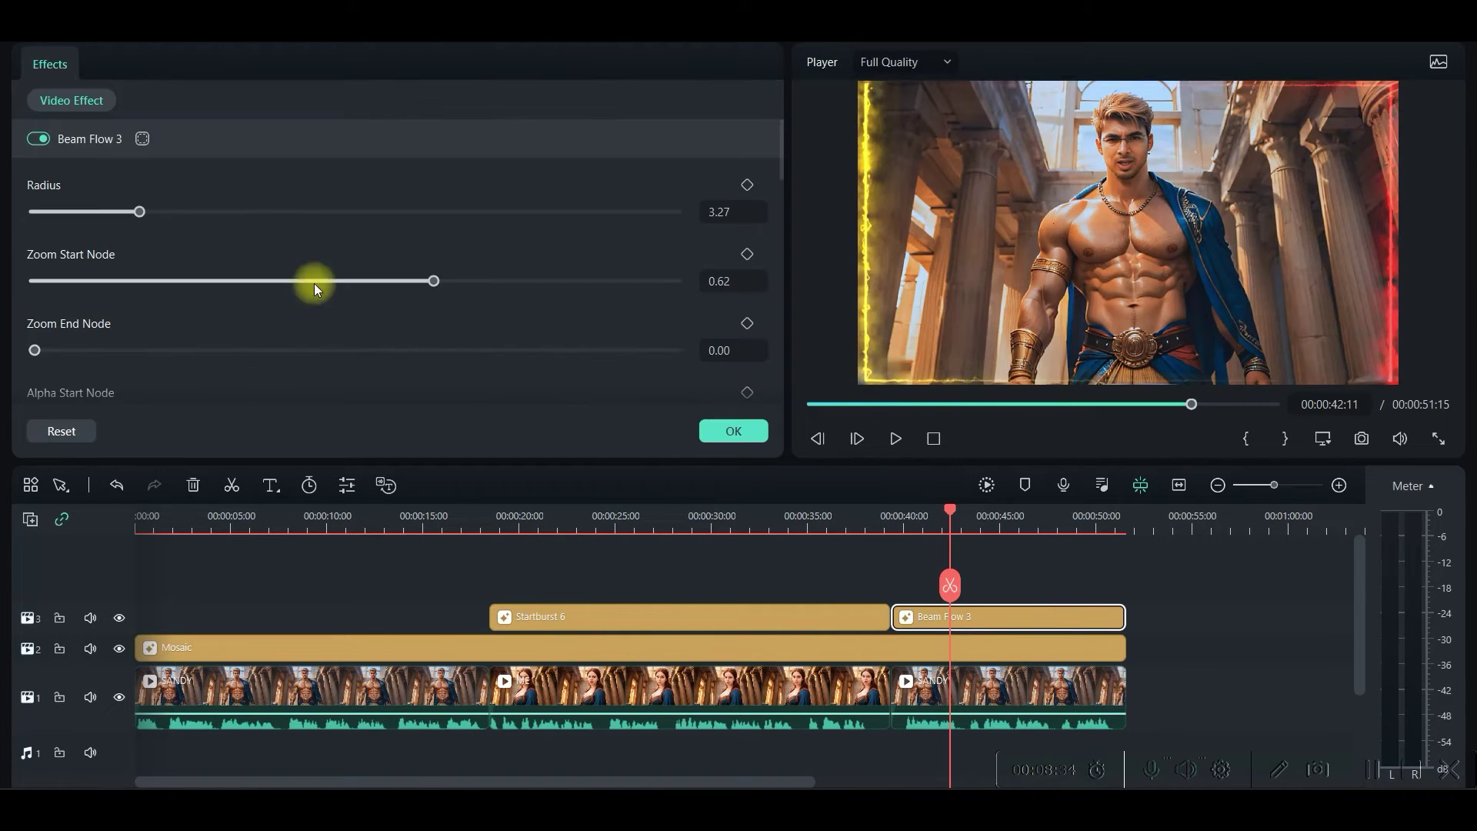
pyautogui.moveTo(134, 210); pyautogui.dragTo(115, 208)
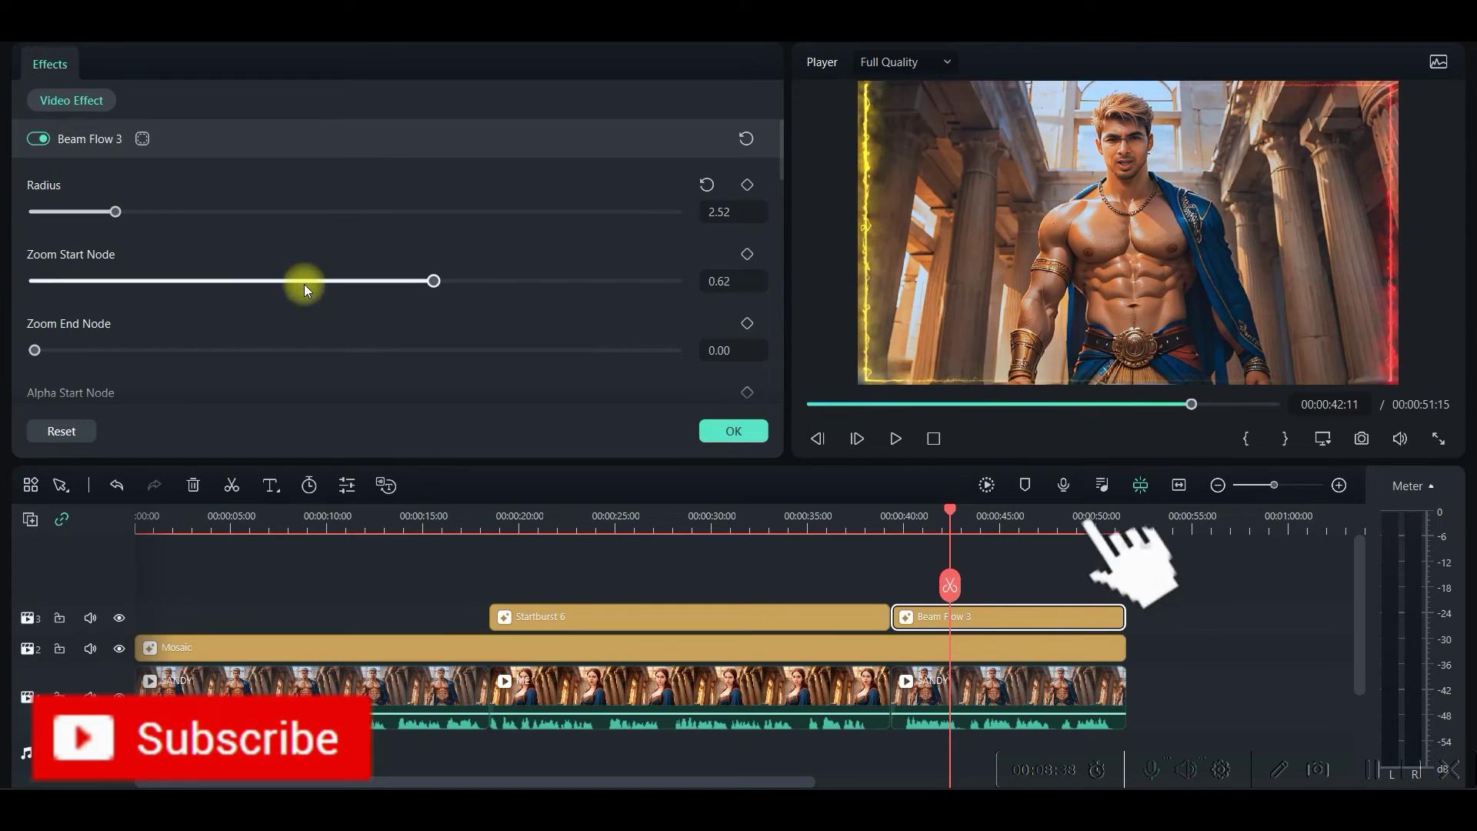
pyautogui.scroll(-1, 256, 305)
pyautogui.scroll(-2, 224, 330)
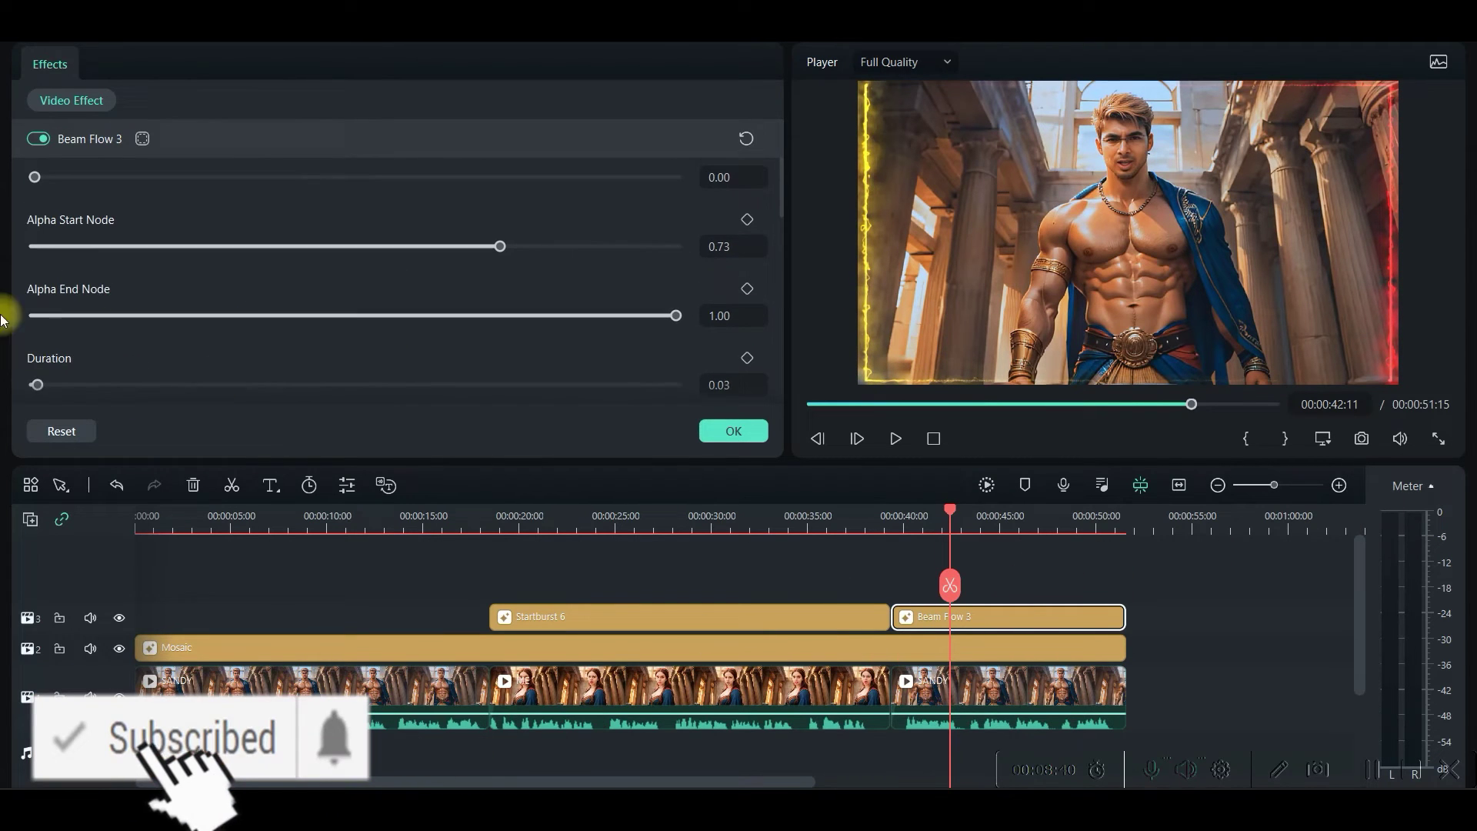
pyautogui.click(733, 431)
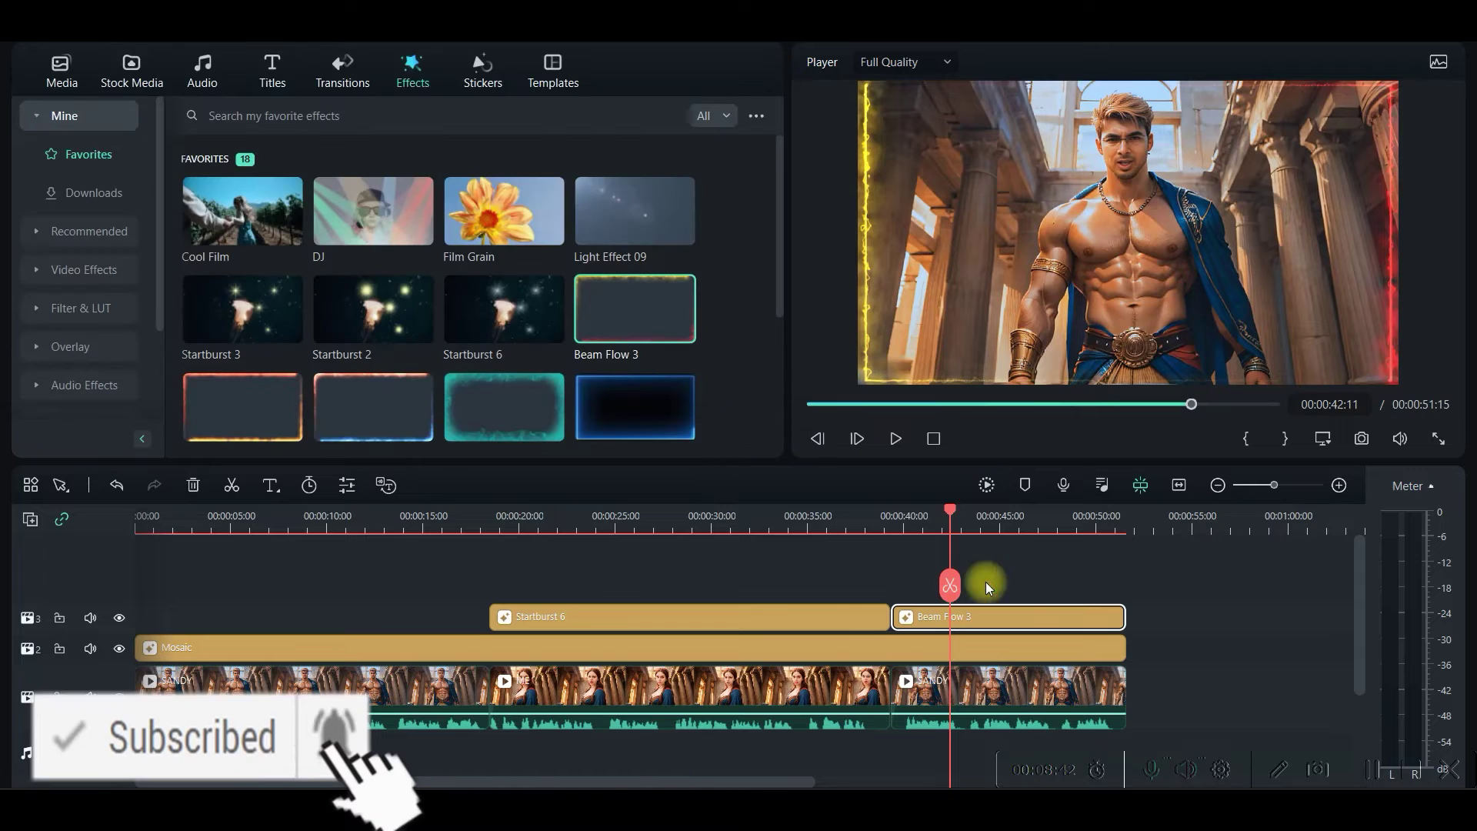
pyautogui.moveTo(495, 415); pyautogui.dragTo(204, 594)
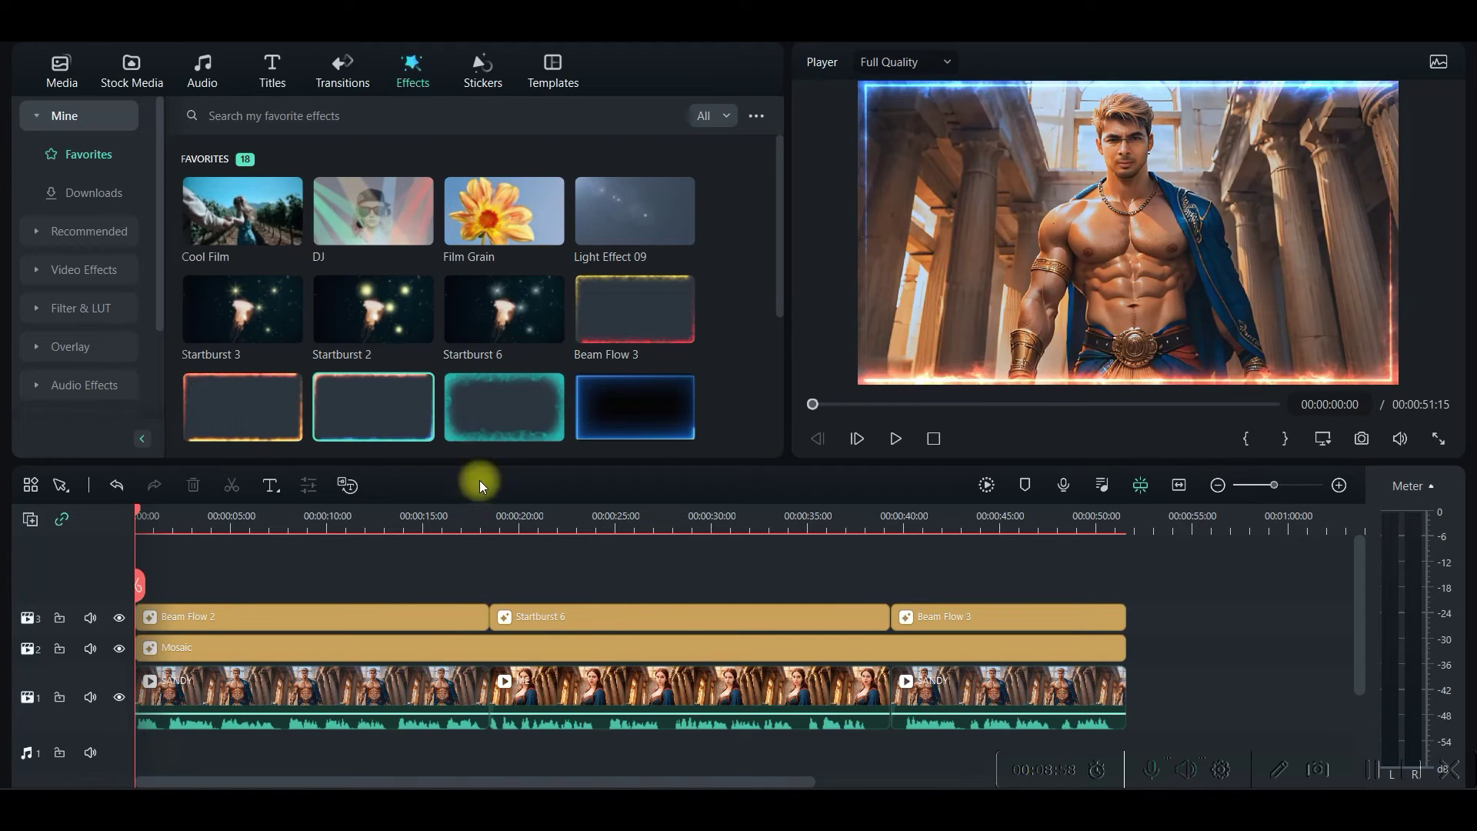
pyautogui.click(202, 63)
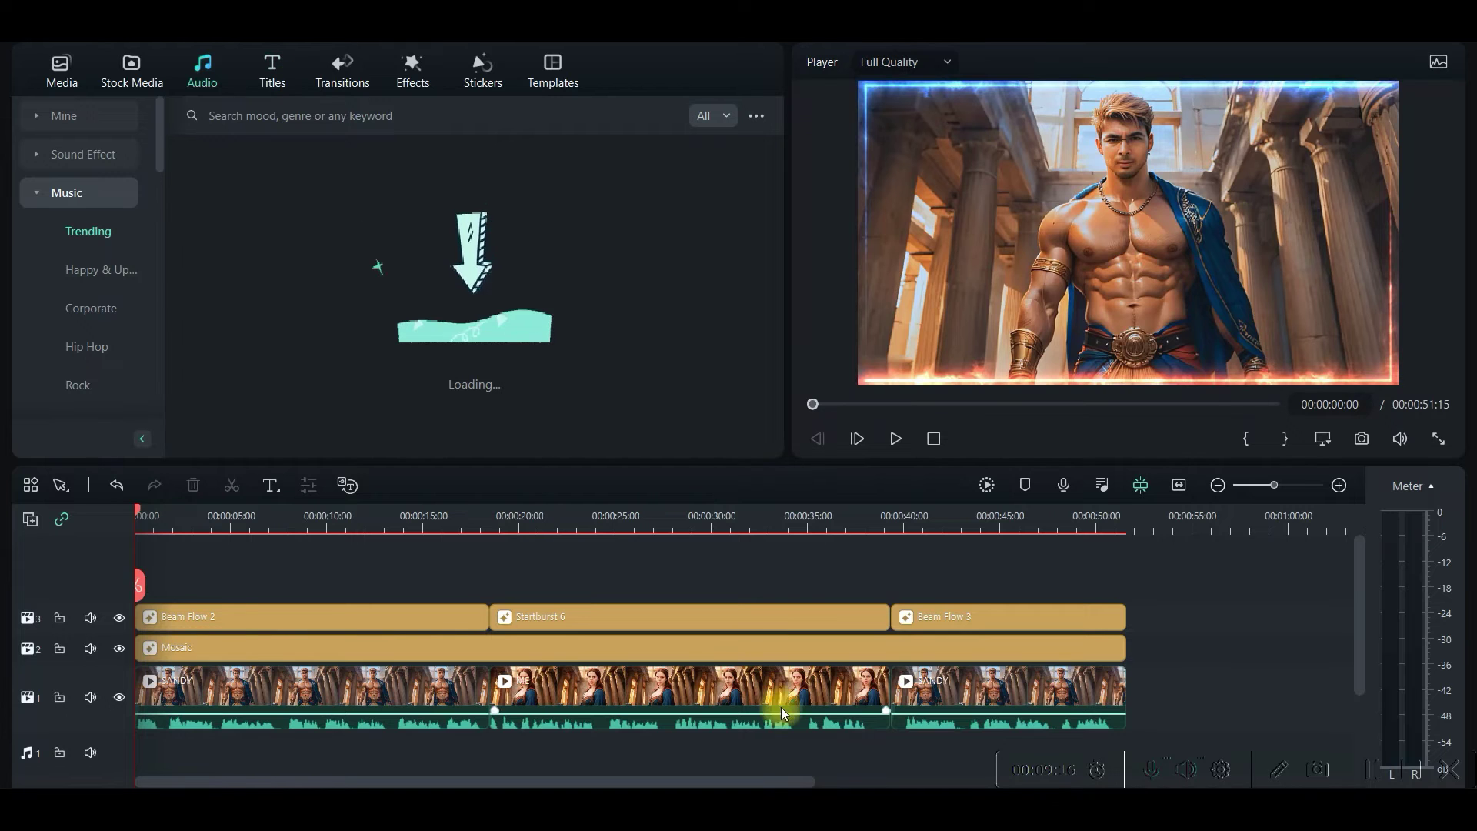
# Step: In the browser's Pixabay 'horse running' search, show the Music results
pyautogui.hotkey('alt', 'Tab')
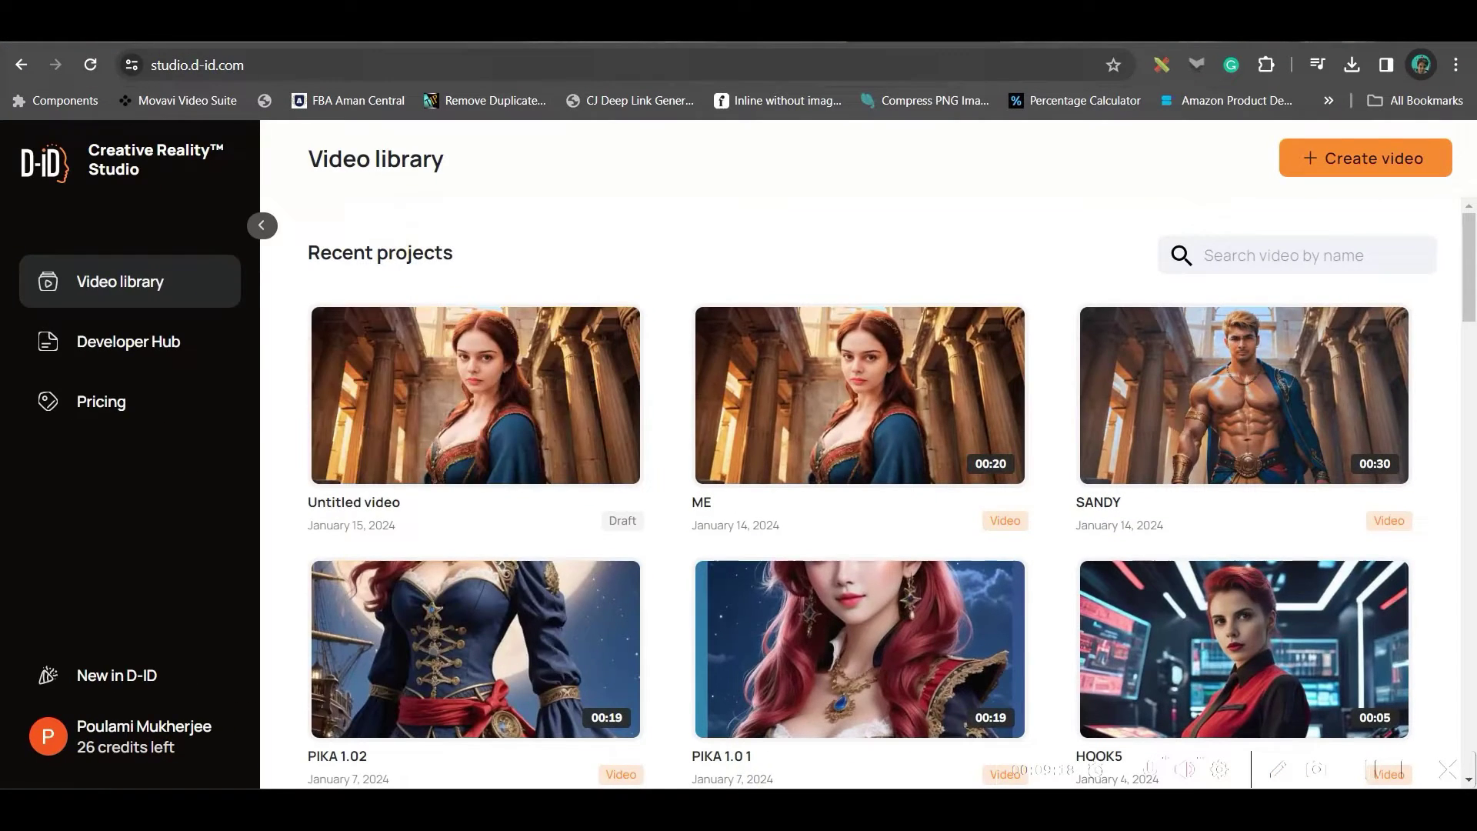
pyautogui.hotkey('ctrl', 'Tab')
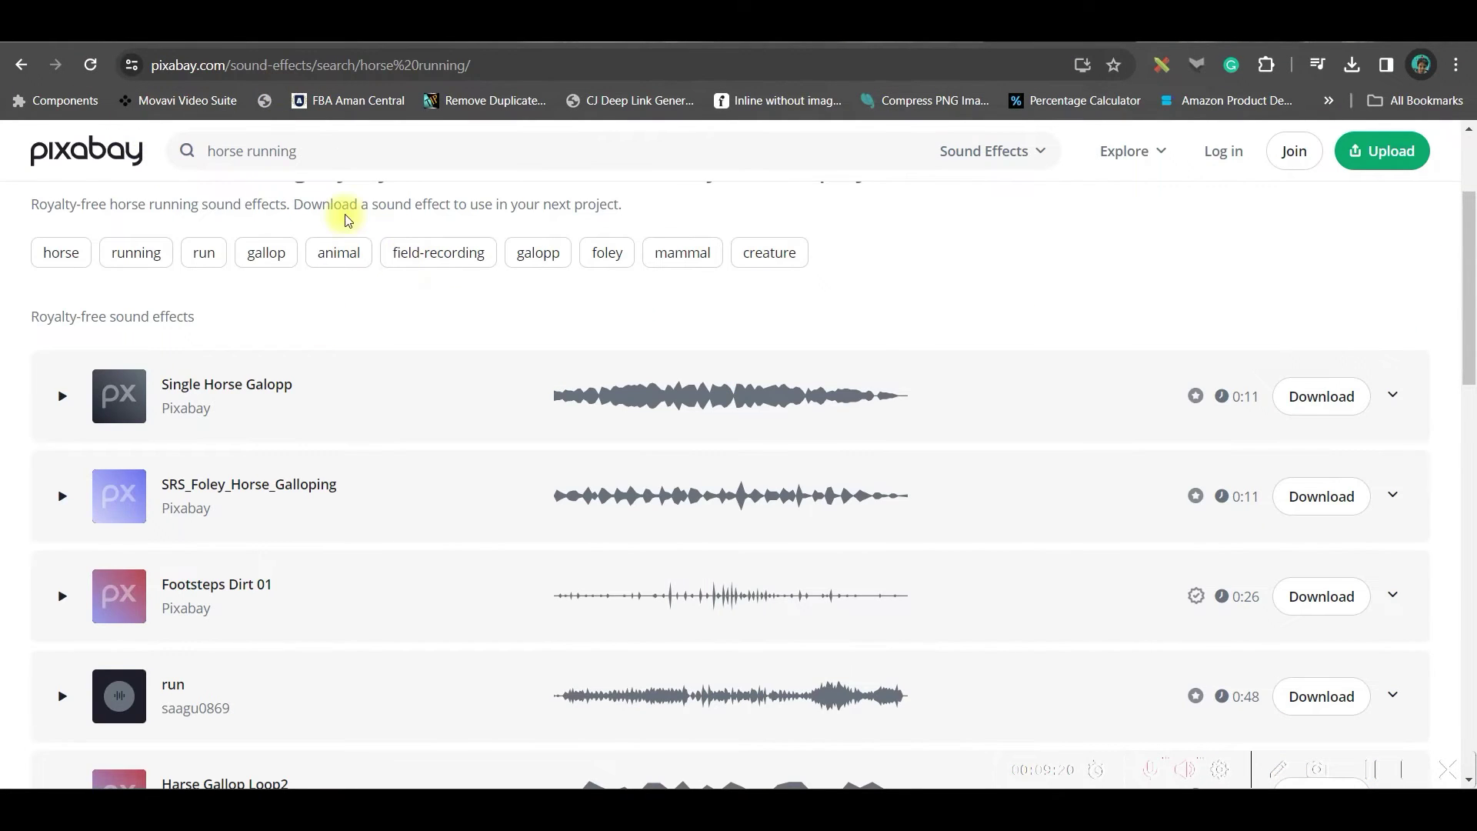
pyautogui.click(329, 154)
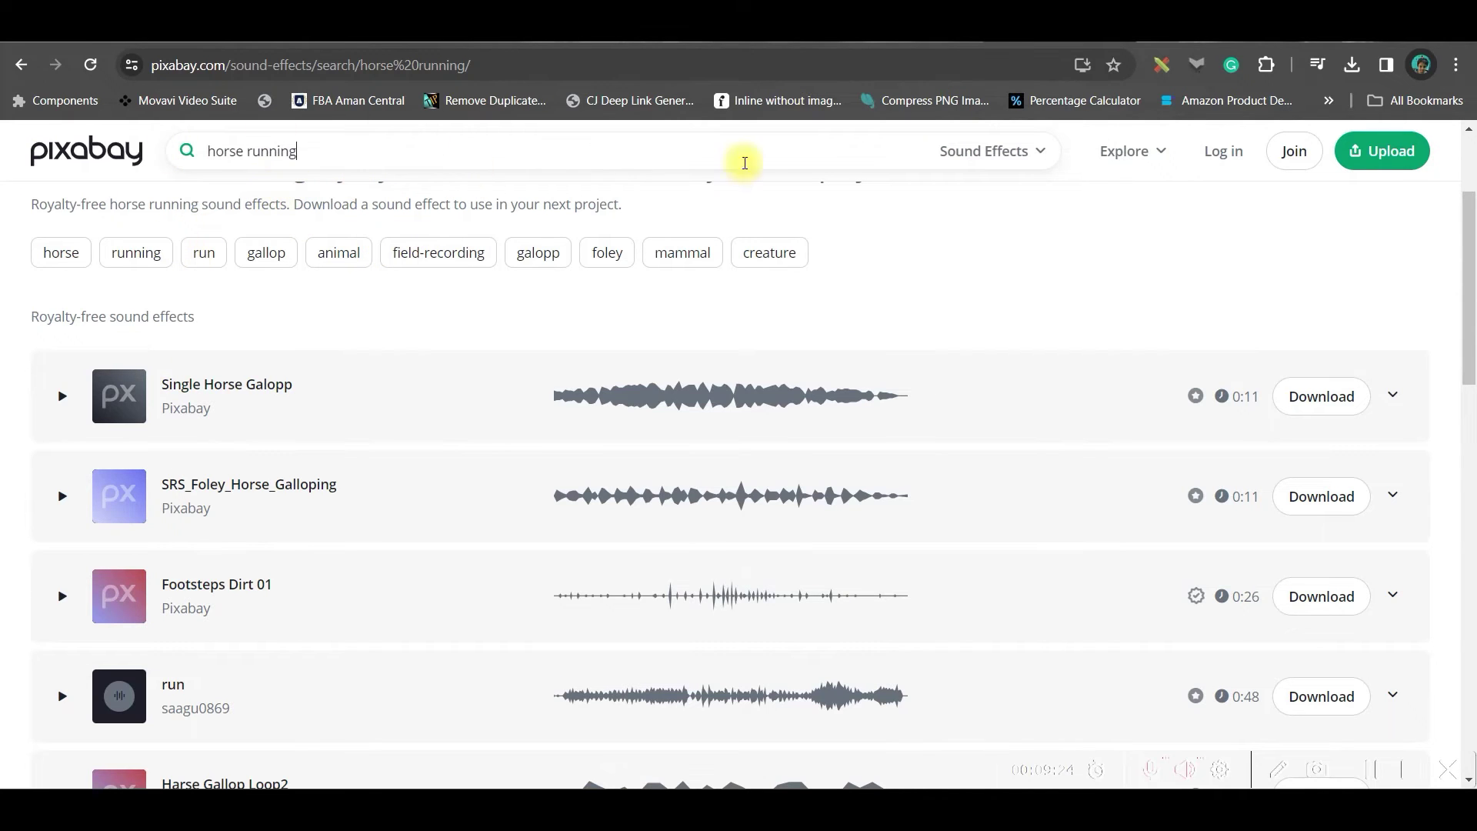
pyautogui.click(1040, 151)
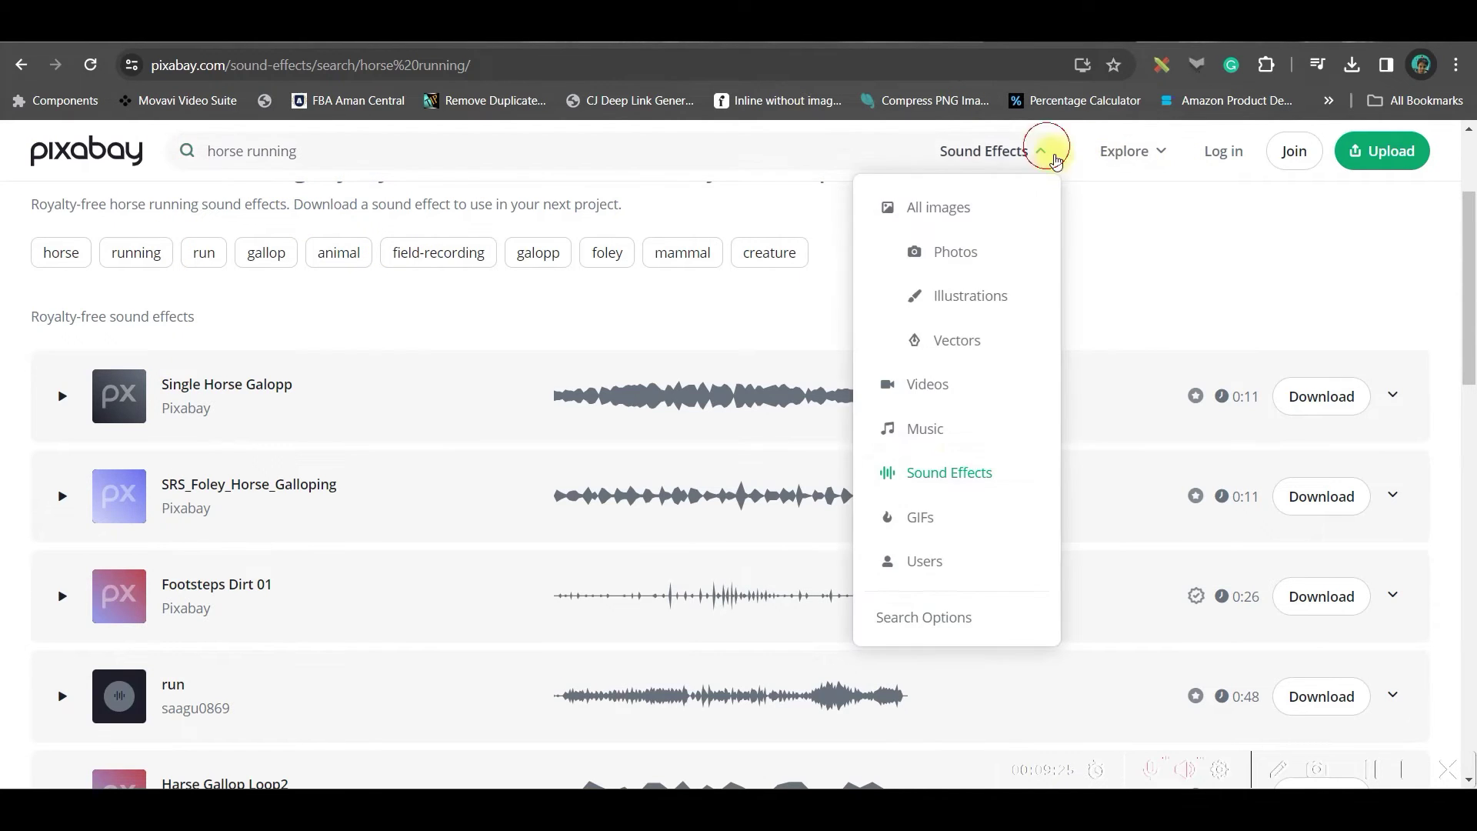
pyautogui.click(958, 424)
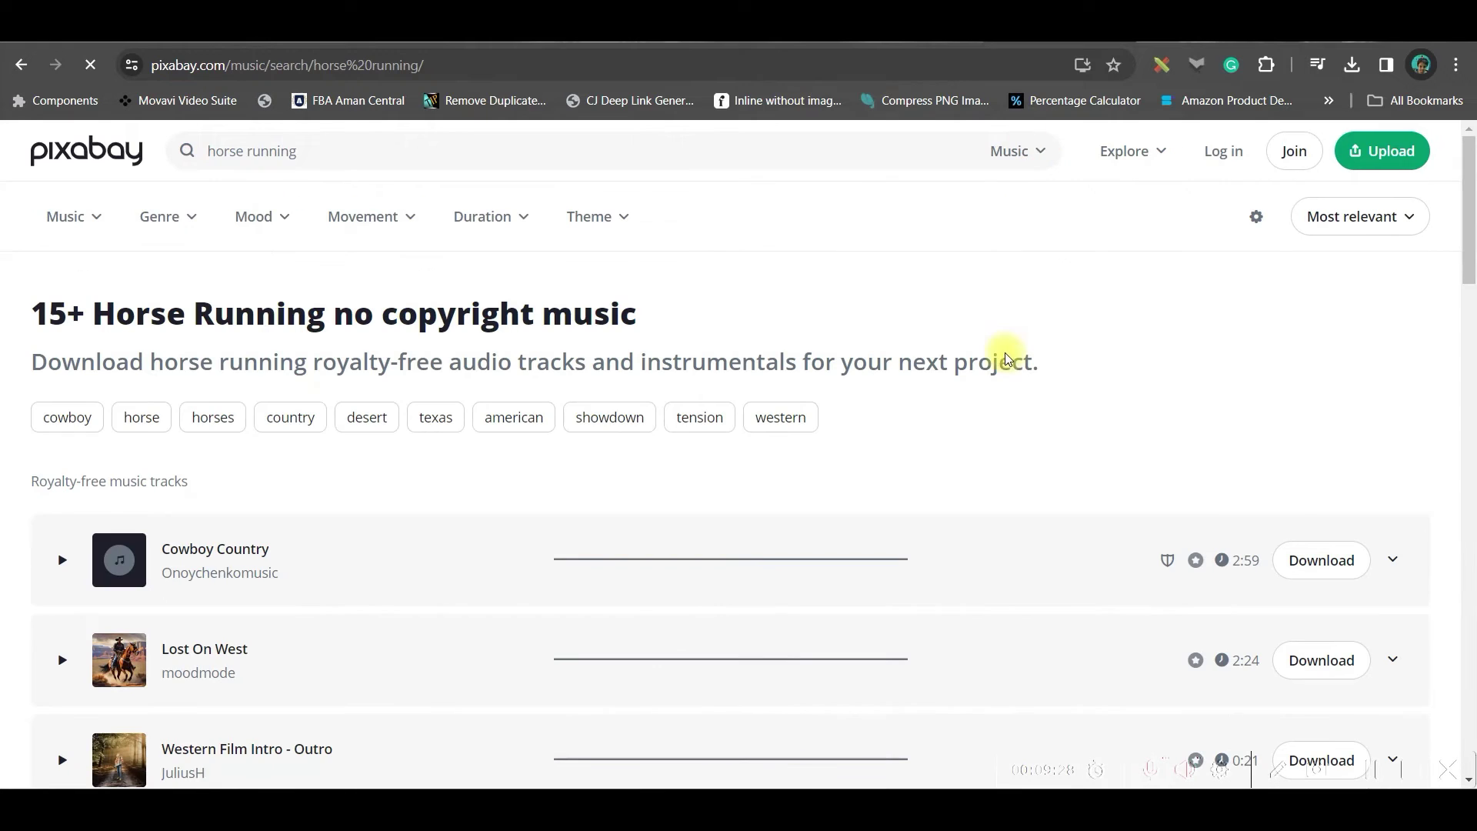
# Step: Switch the search back to Sound Effects and scroll to the 8 horse running results
pyautogui.click(1047, 153)
pyautogui.click(934, 472)
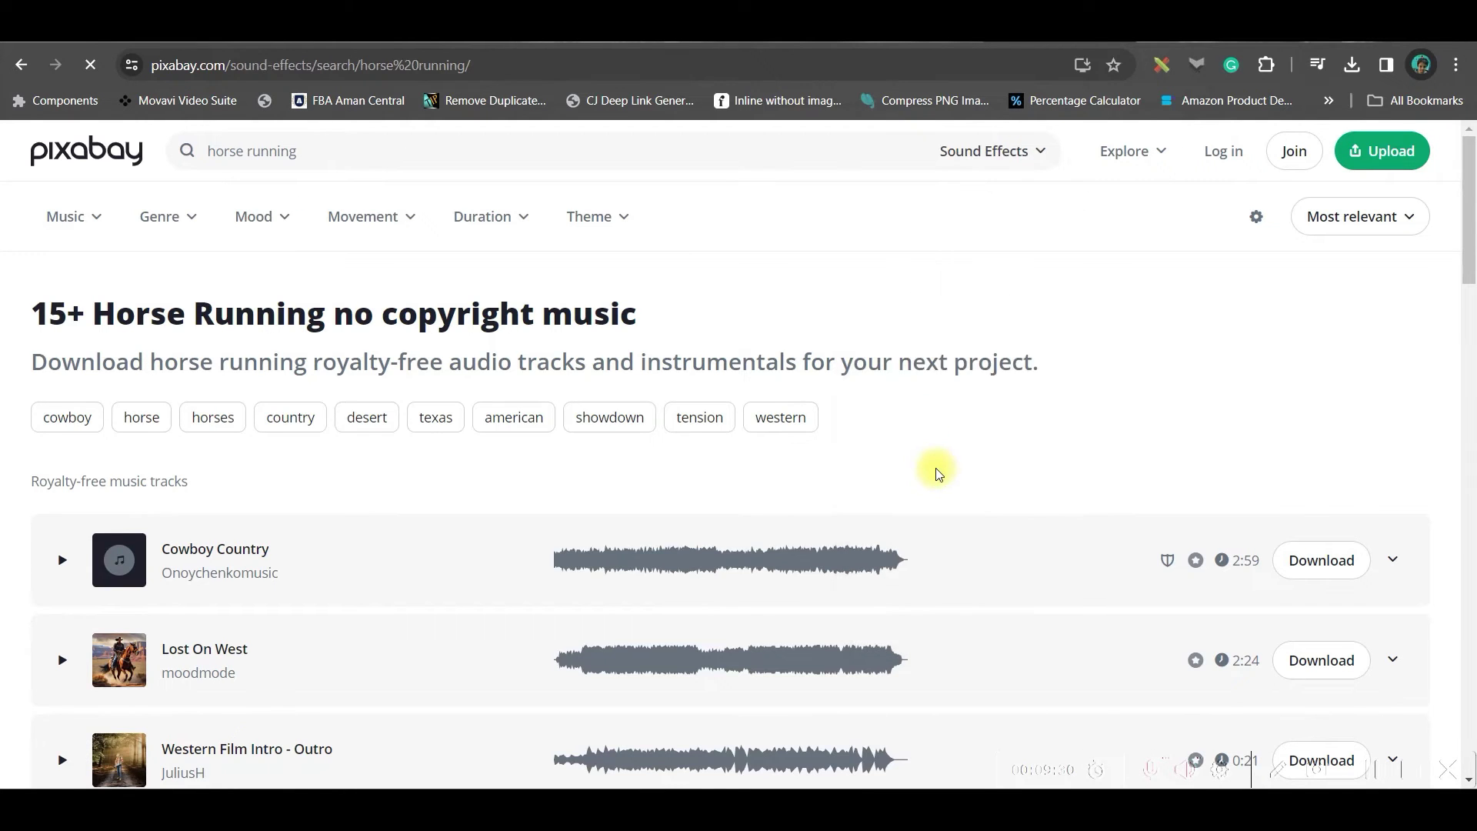
pyautogui.click(582, 152)
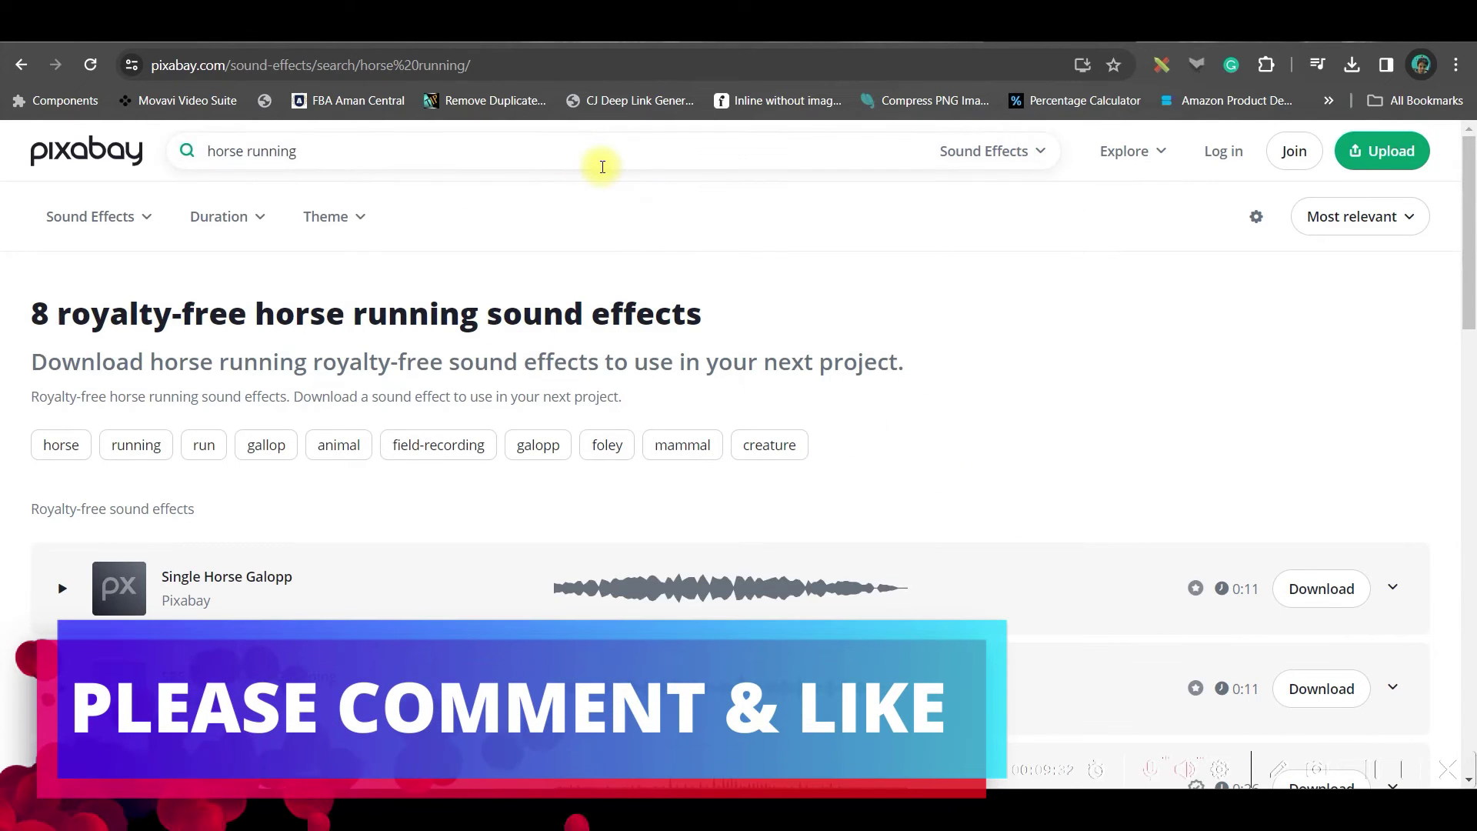
pyautogui.scroll(-2, 409, 285)
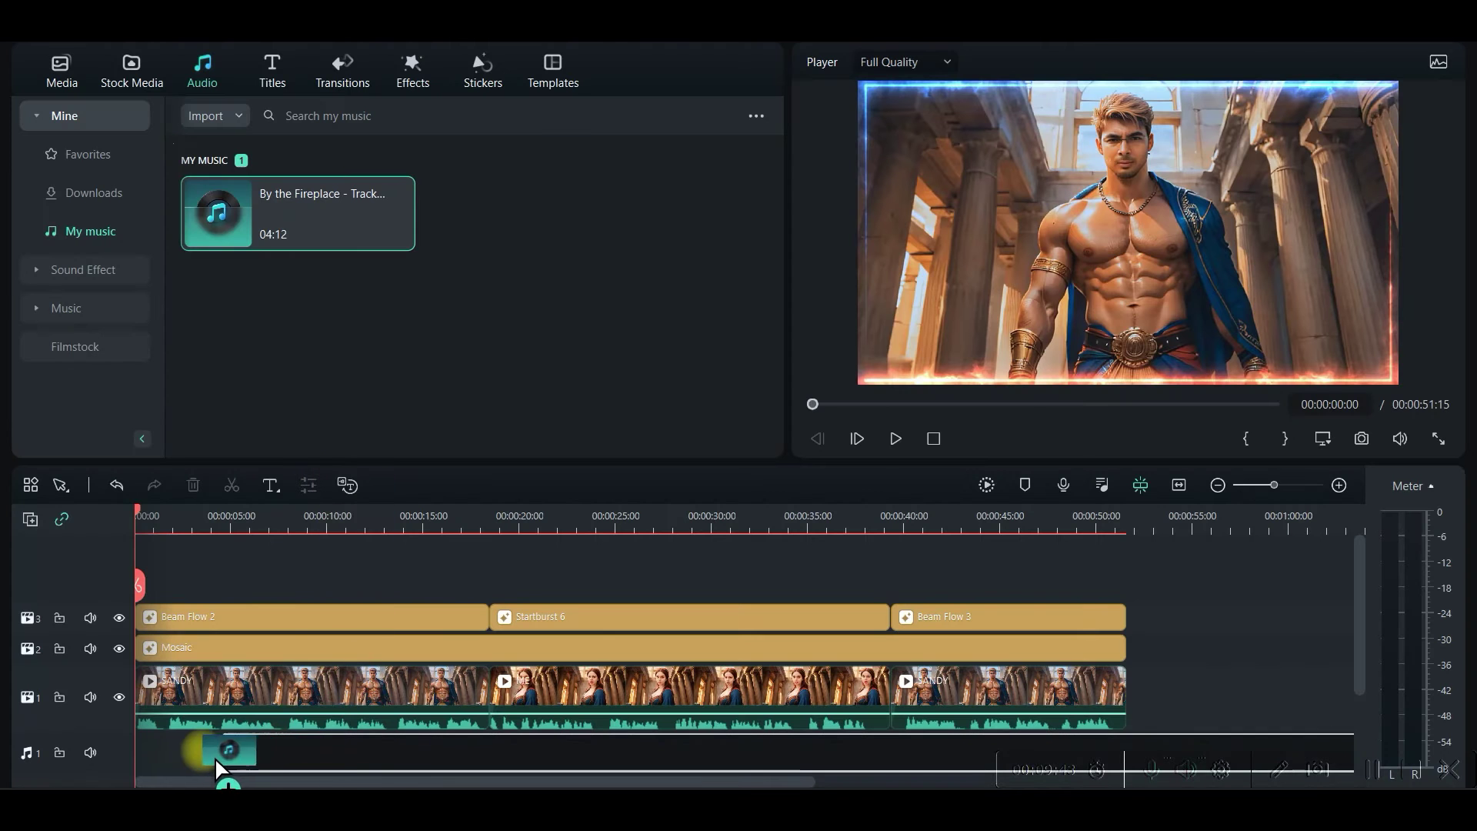
# Step: Add By the Fireplace under the video and trim it to end with the video
pyautogui.moveTo(215, 751); pyautogui.dragTo(159, 762)
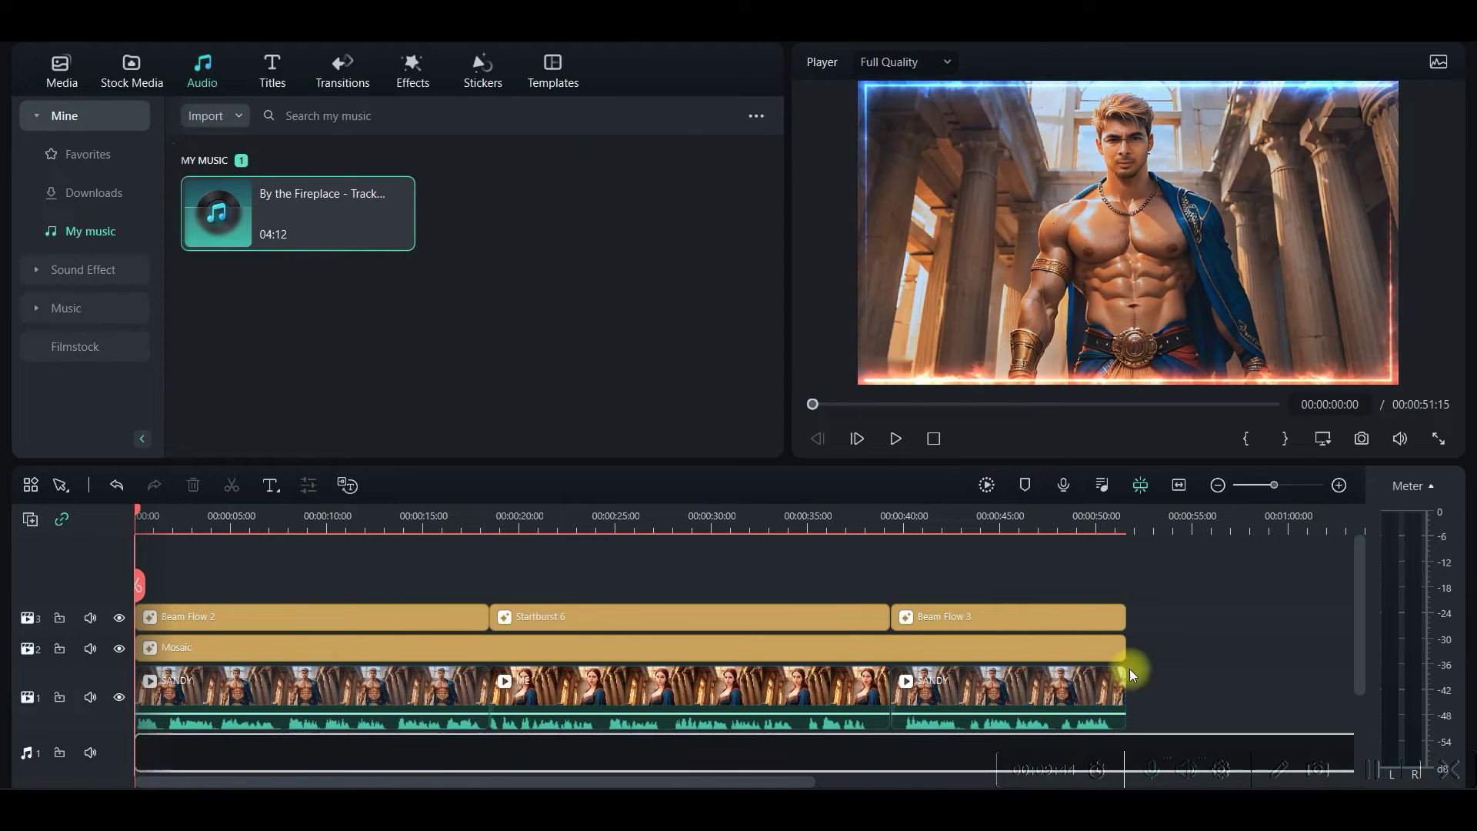
pyautogui.moveTo(139, 507); pyautogui.dragTo(1124, 509)
pyautogui.rightClick(1139, 750)
pyautogui.click(1161, 326)
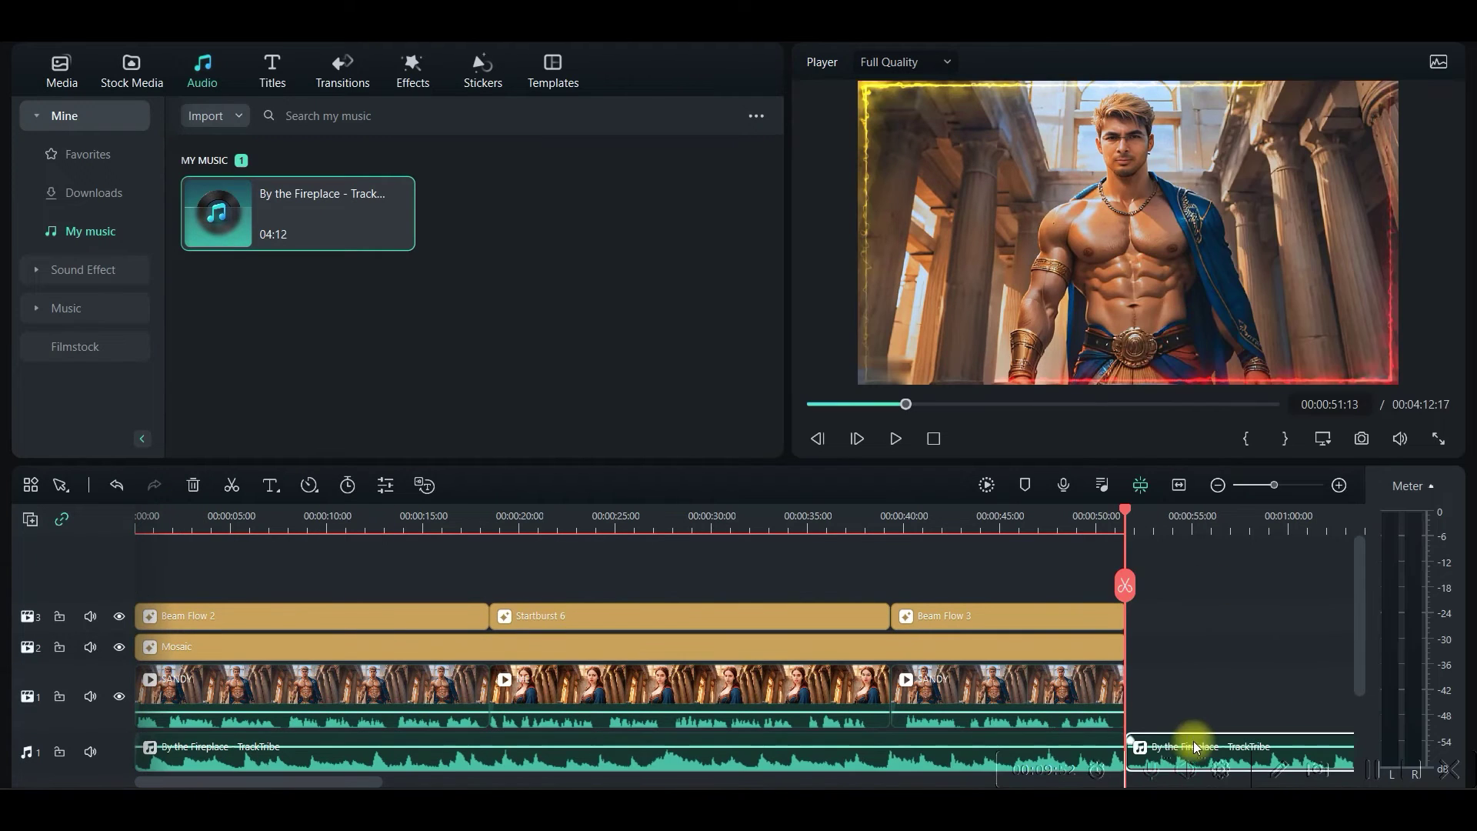
pyautogui.press('Delete')
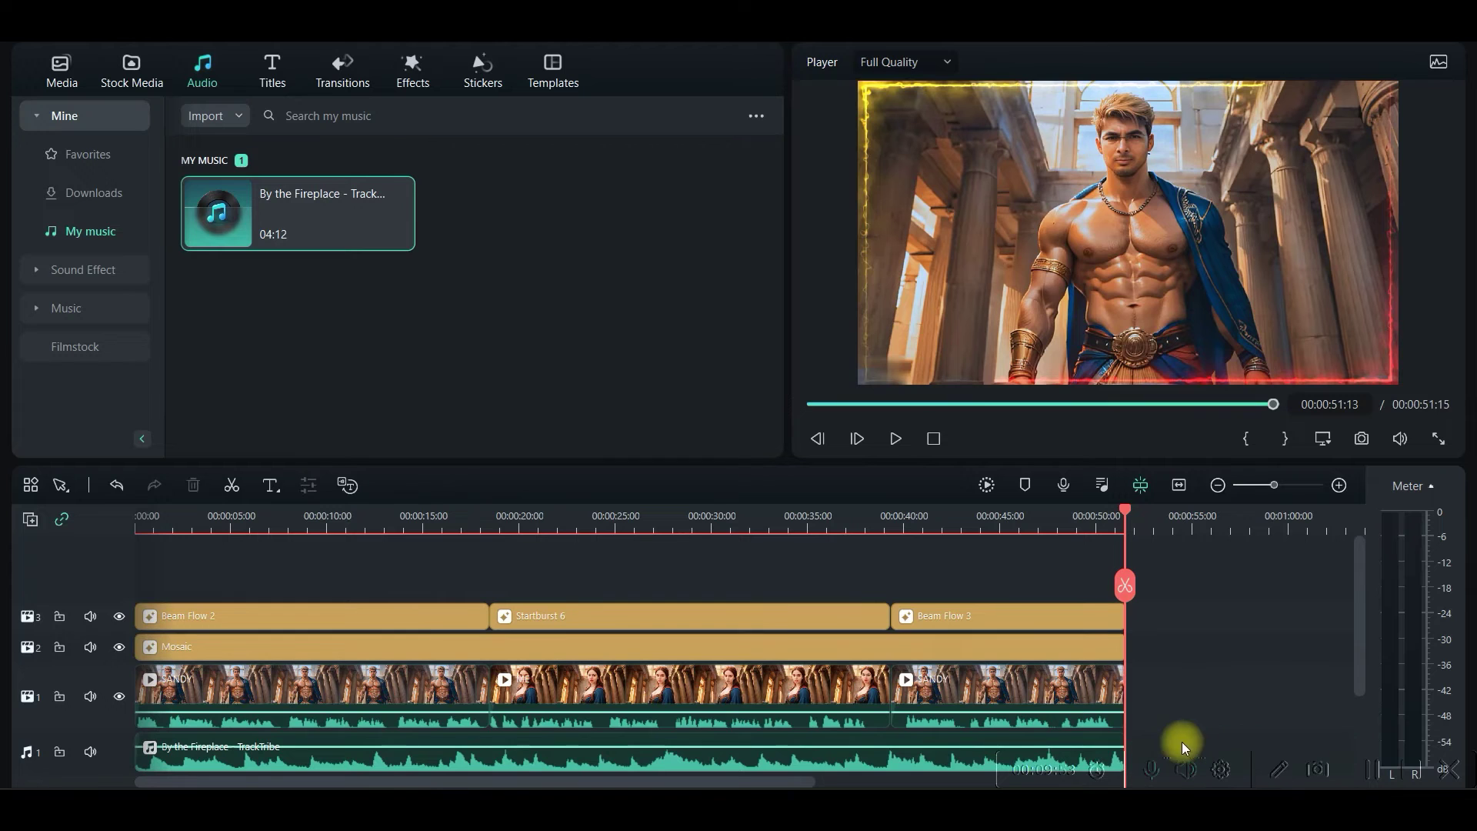
# Step: Set the music to -6.64 dB with a 3.01 s fade-in and 2.32 s fade-out
pyautogui.doubleClick(788, 760)
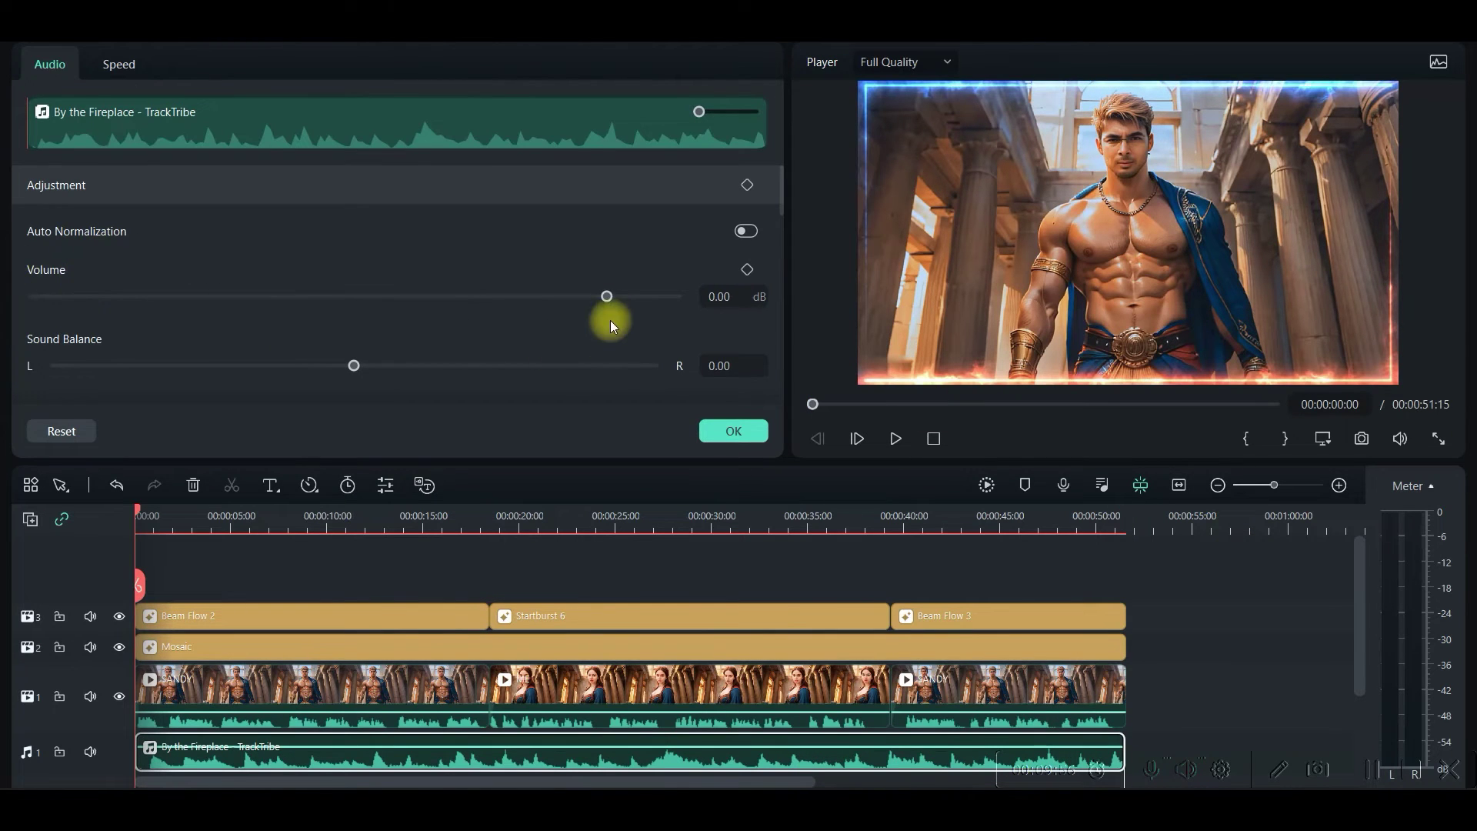
pyautogui.moveTo(606, 296); pyautogui.dragTo(568, 300)
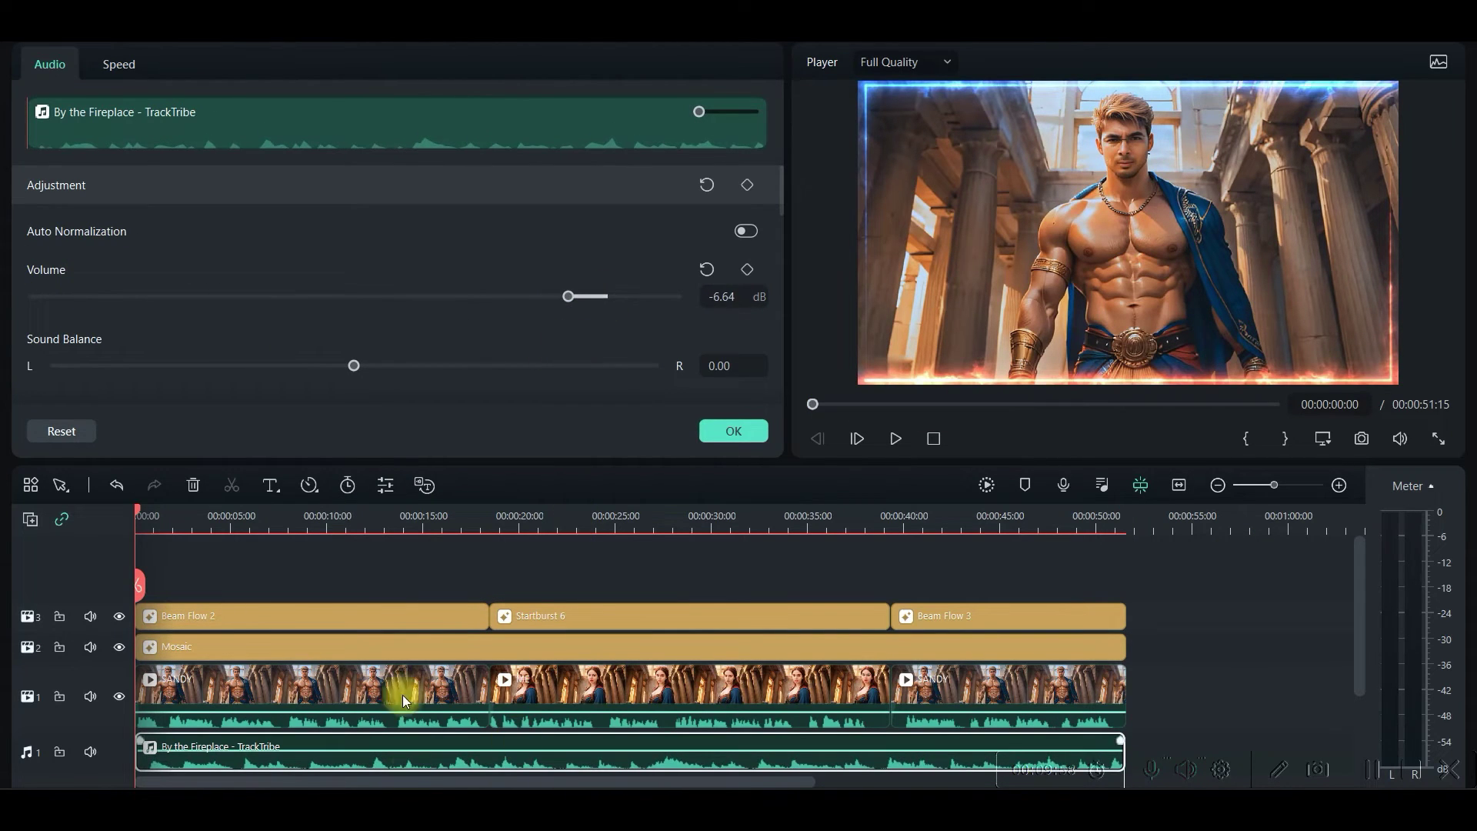
pyautogui.scroll(-2, 154, 349)
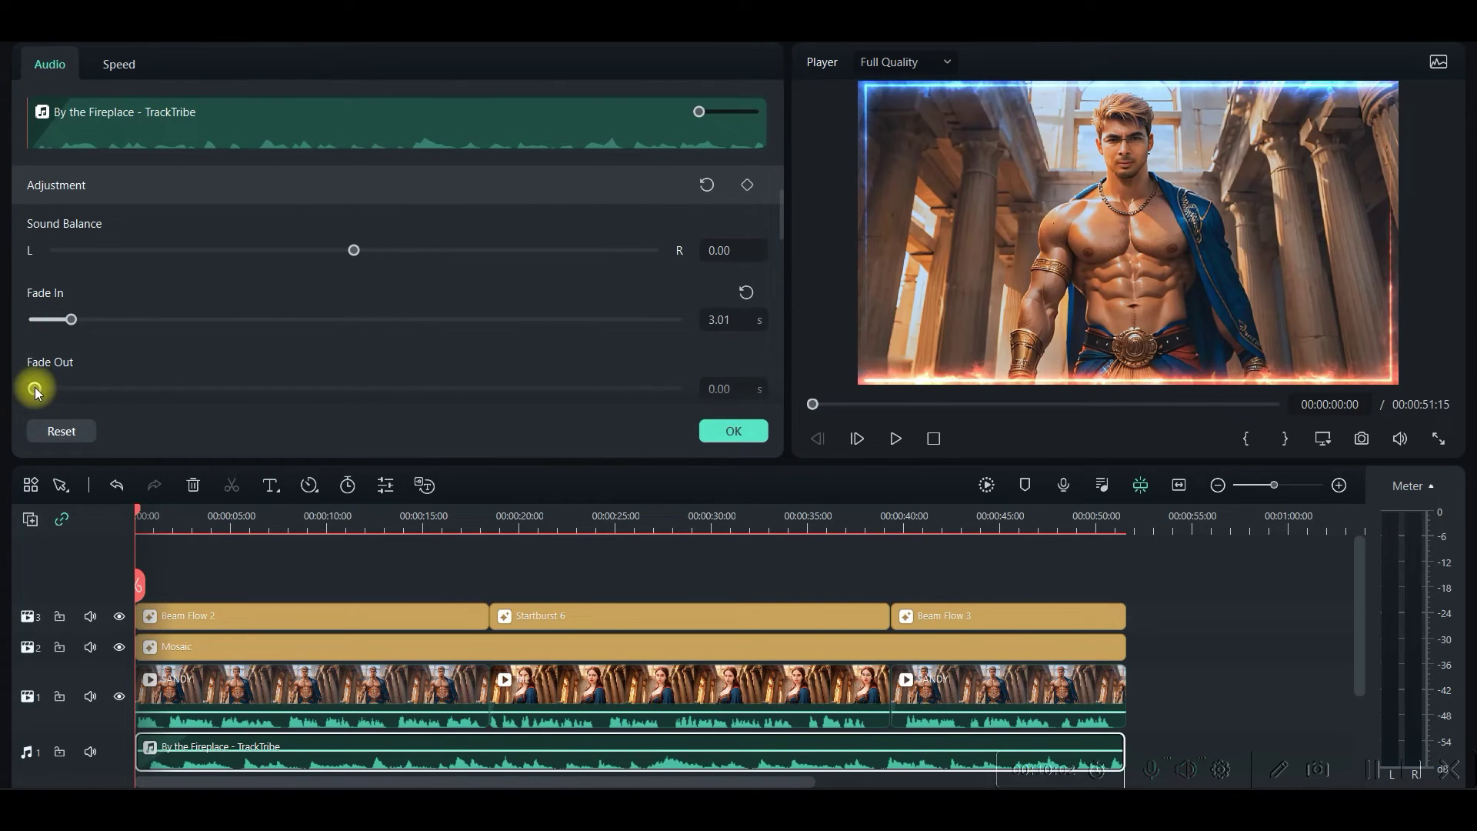
pyautogui.moveTo(35, 388); pyautogui.dragTo(76, 389)
pyautogui.rightClick(335, 688)
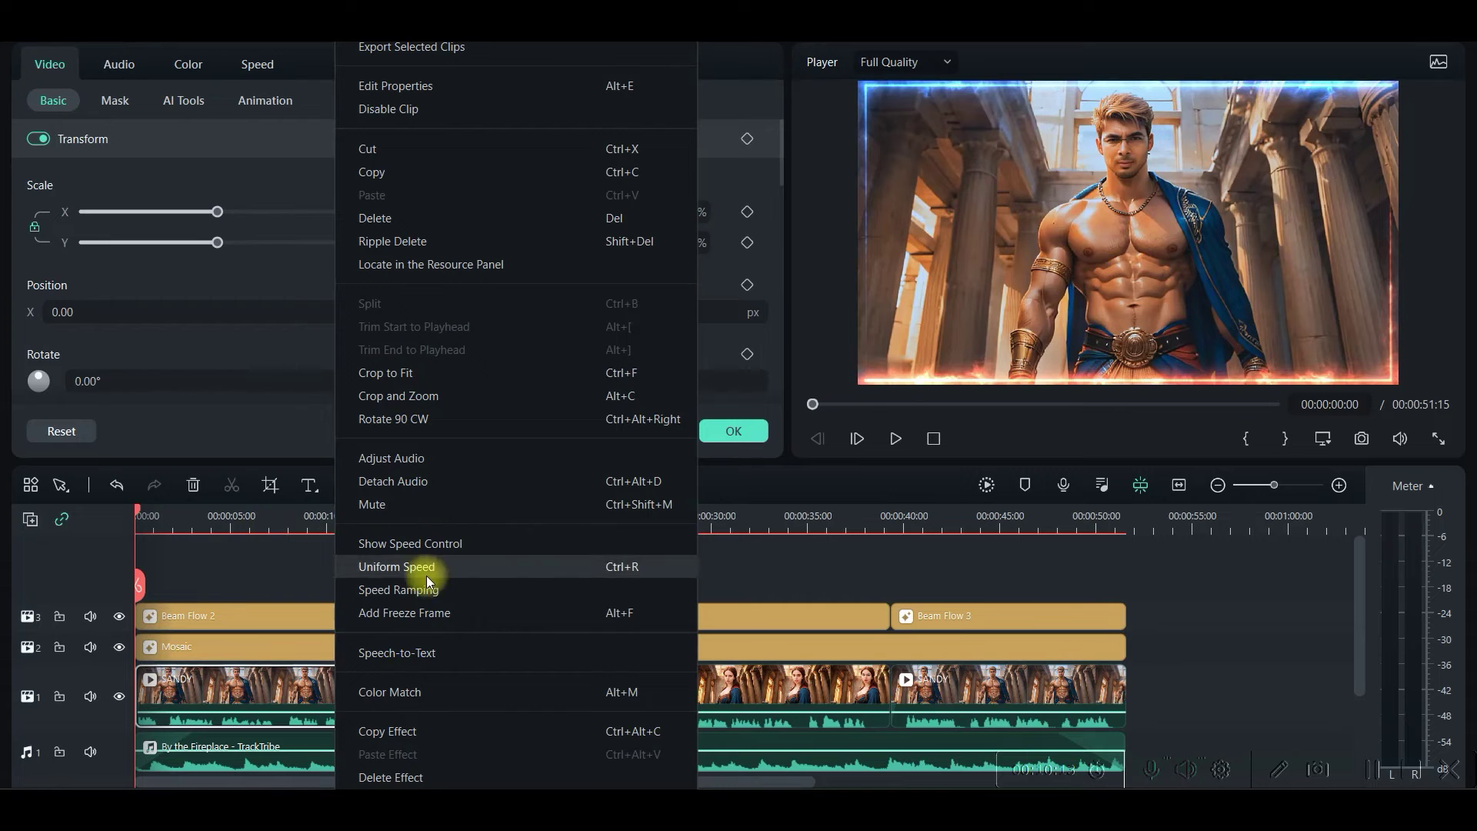
# Step: Use Speech-to-Text to transcribe the entire timeline into English (US) SRT subtitles
pyautogui.click(433, 654)
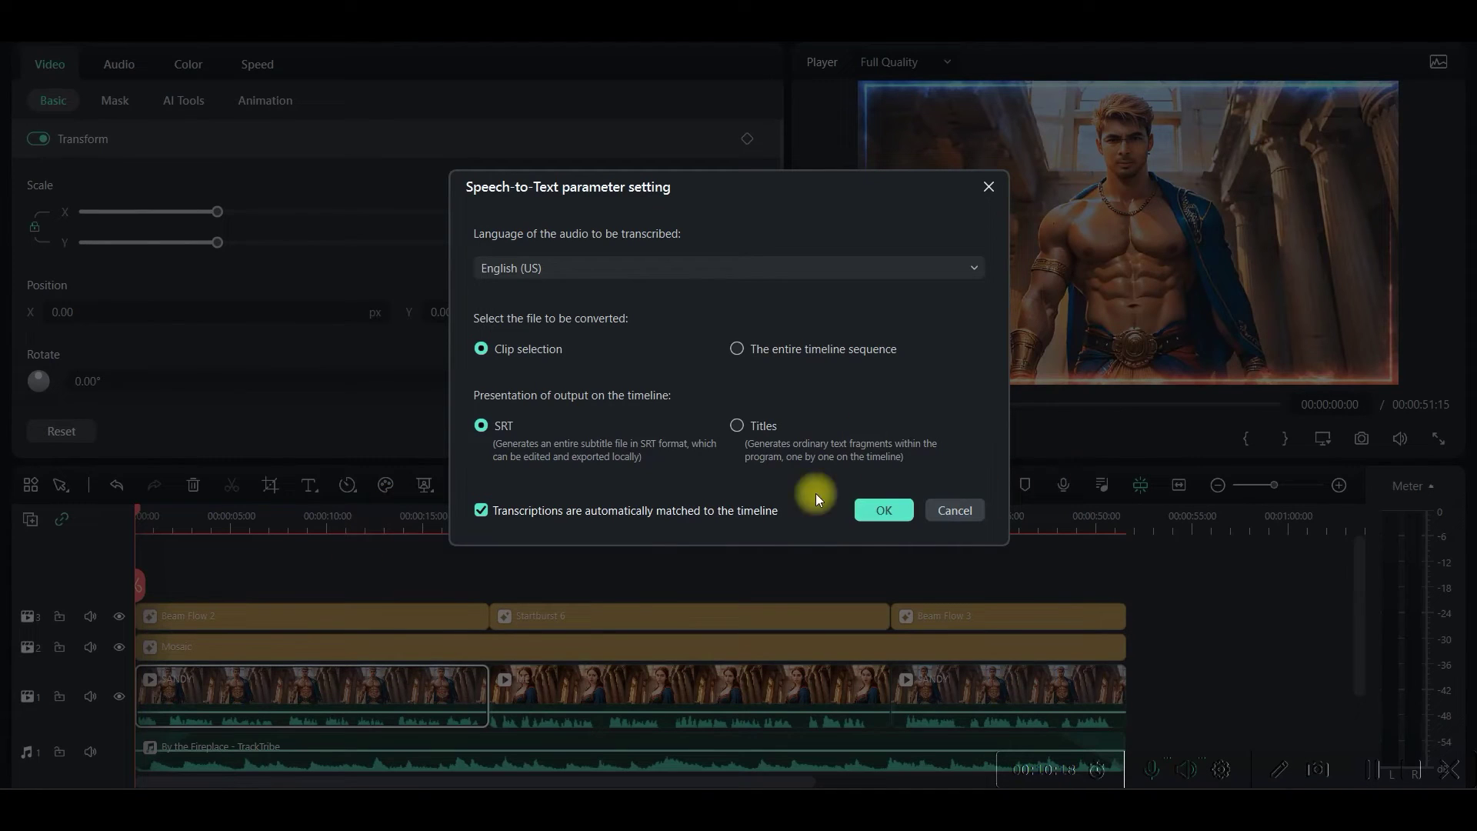
pyautogui.click(956, 264)
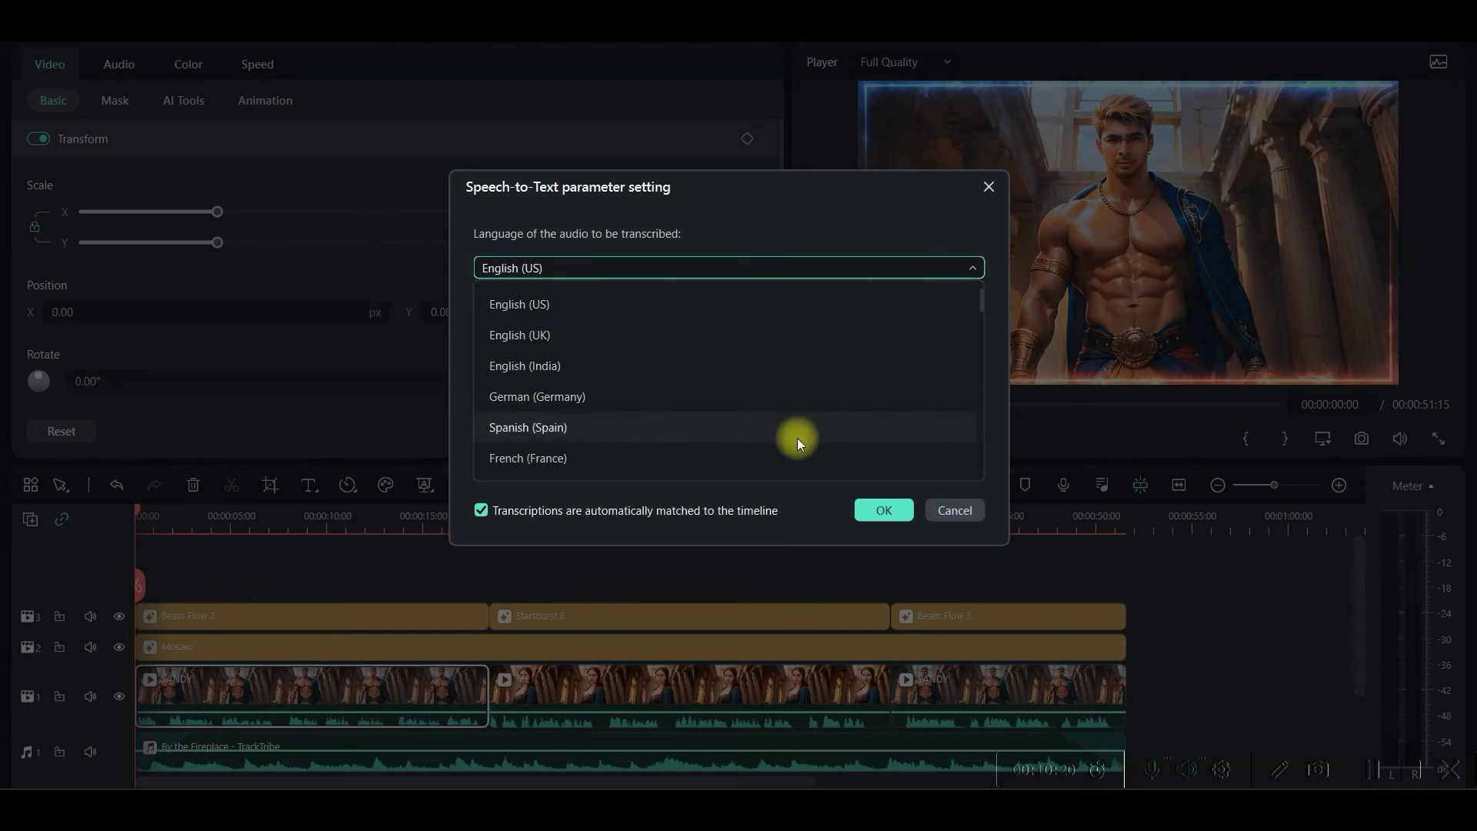
pyautogui.scroll(-5, 797, 437)
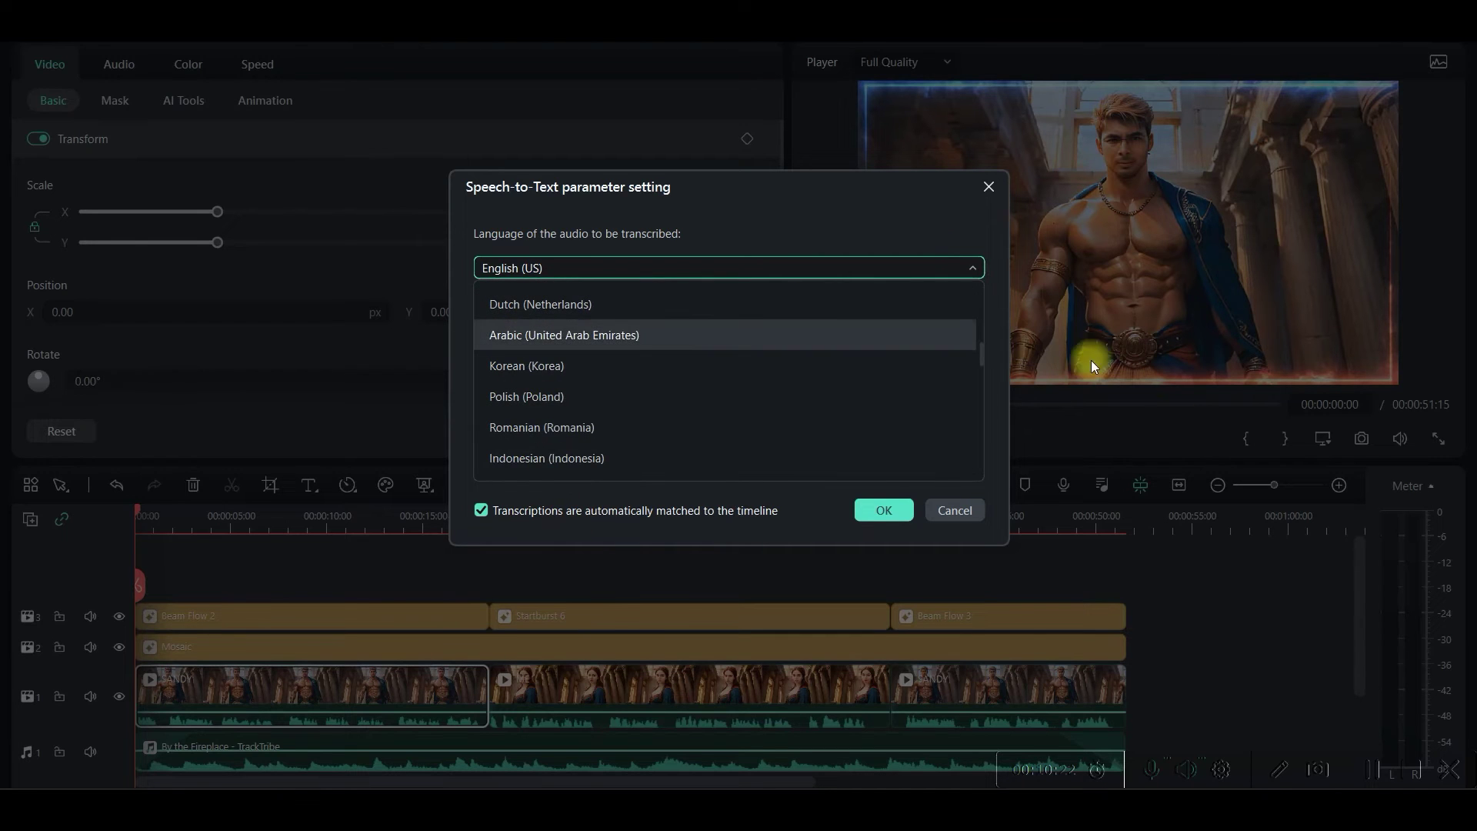
pyautogui.click(1199, 579)
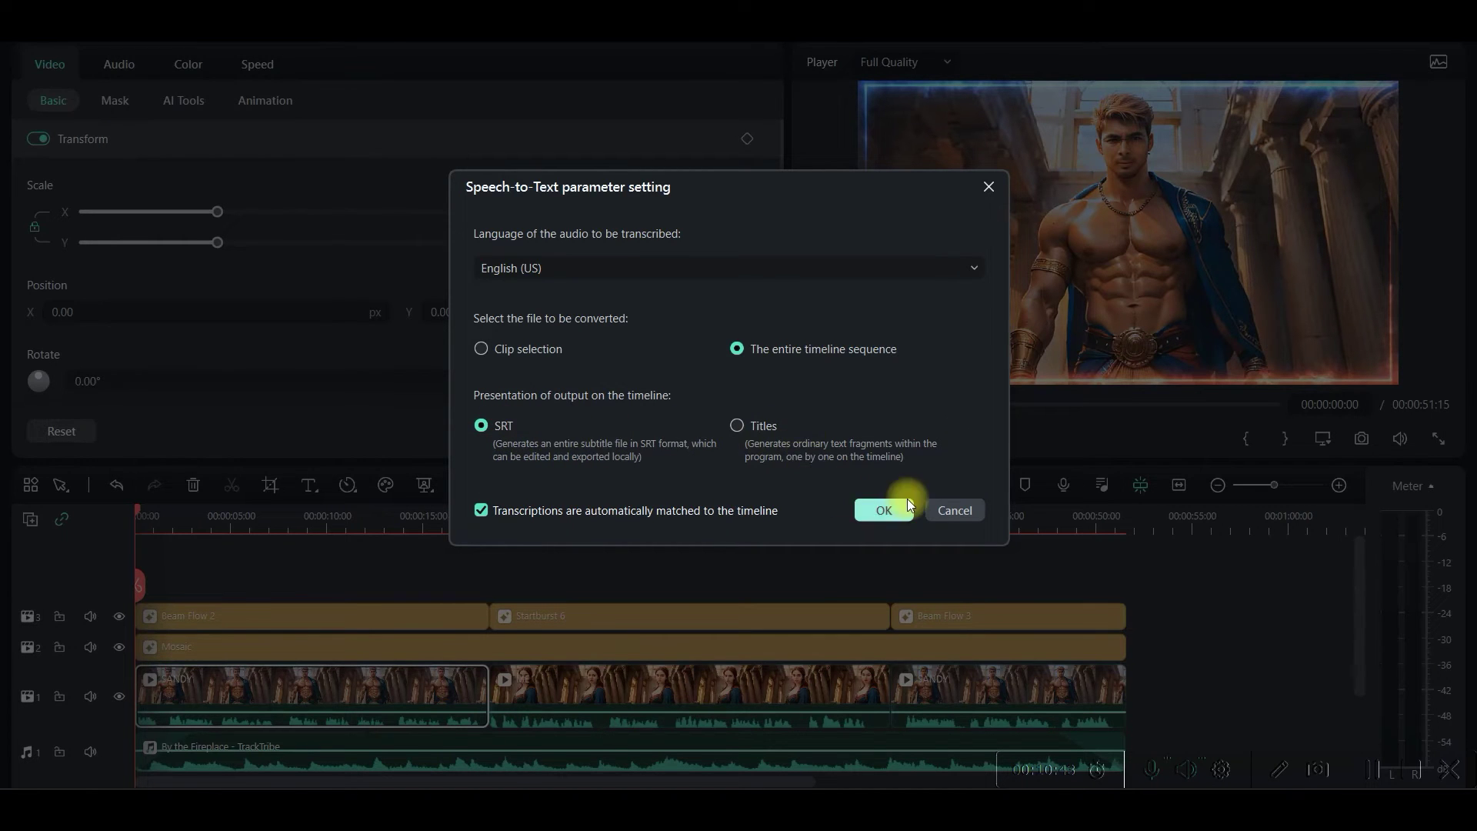
pyautogui.click(884, 510)
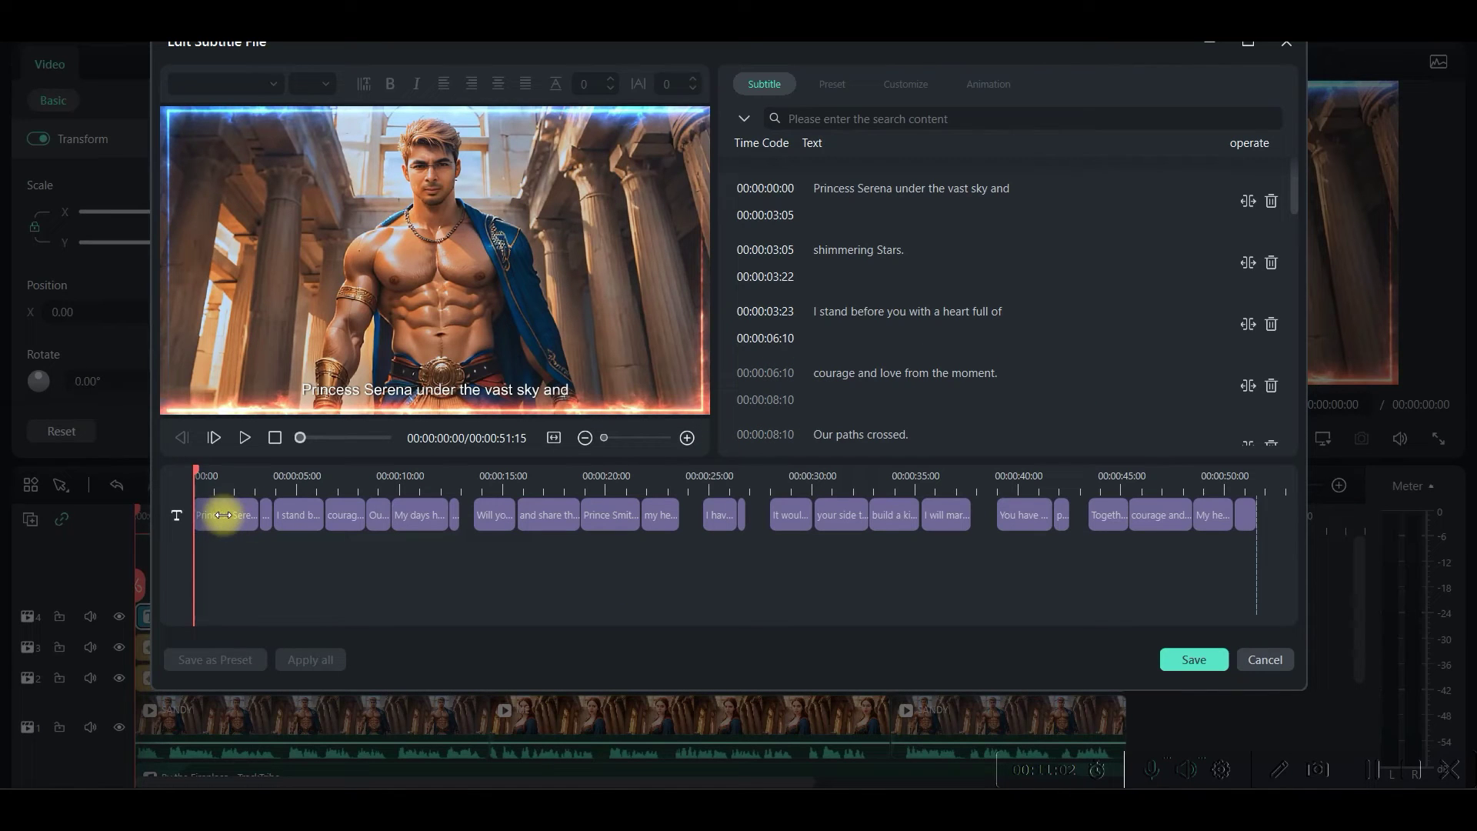
# Step: Set the subtitles to bold Algerian, apply the style to all lines, and save
pyautogui.click(235, 514)
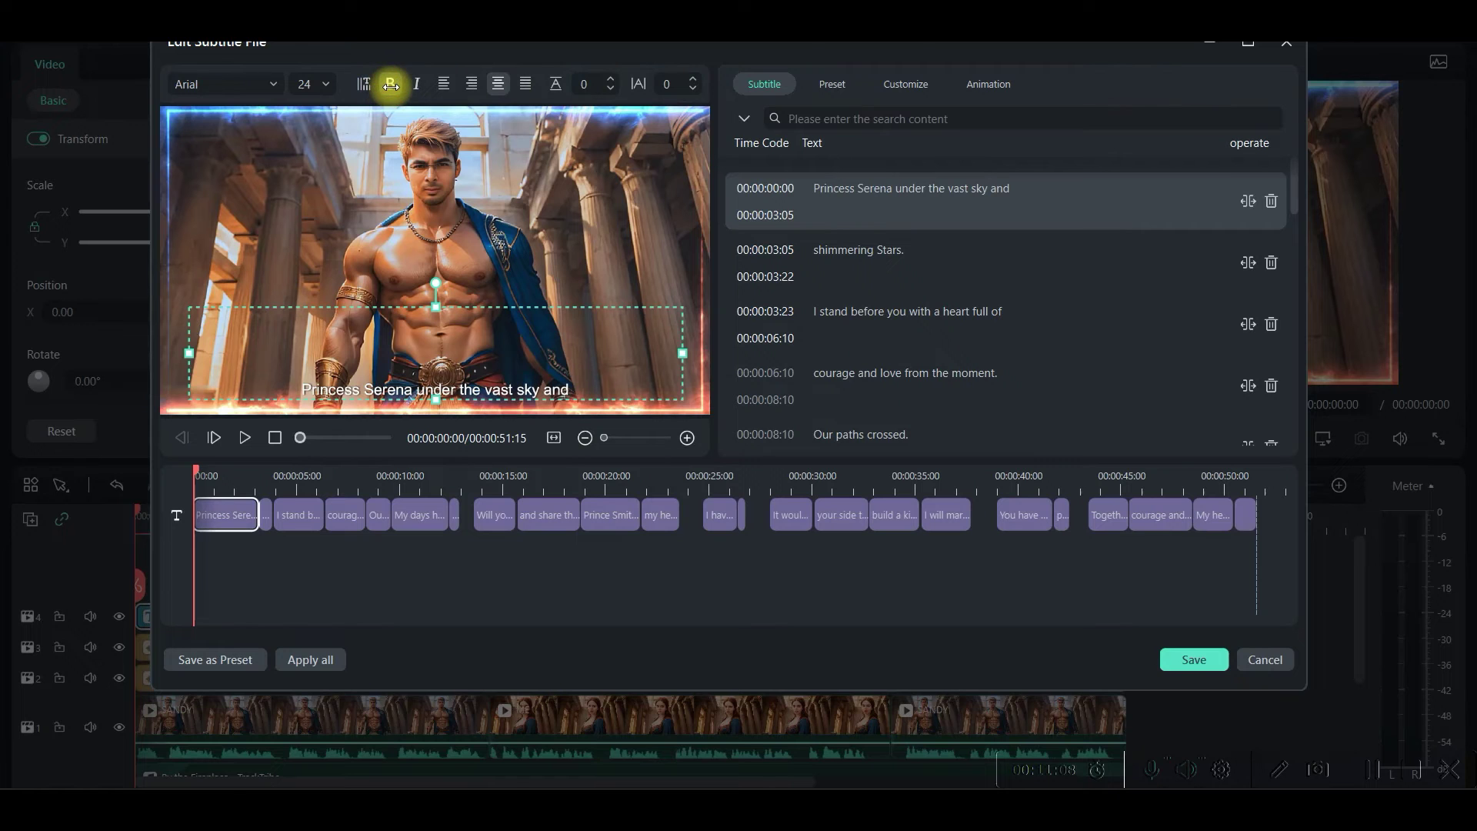
pyautogui.click(276, 84)
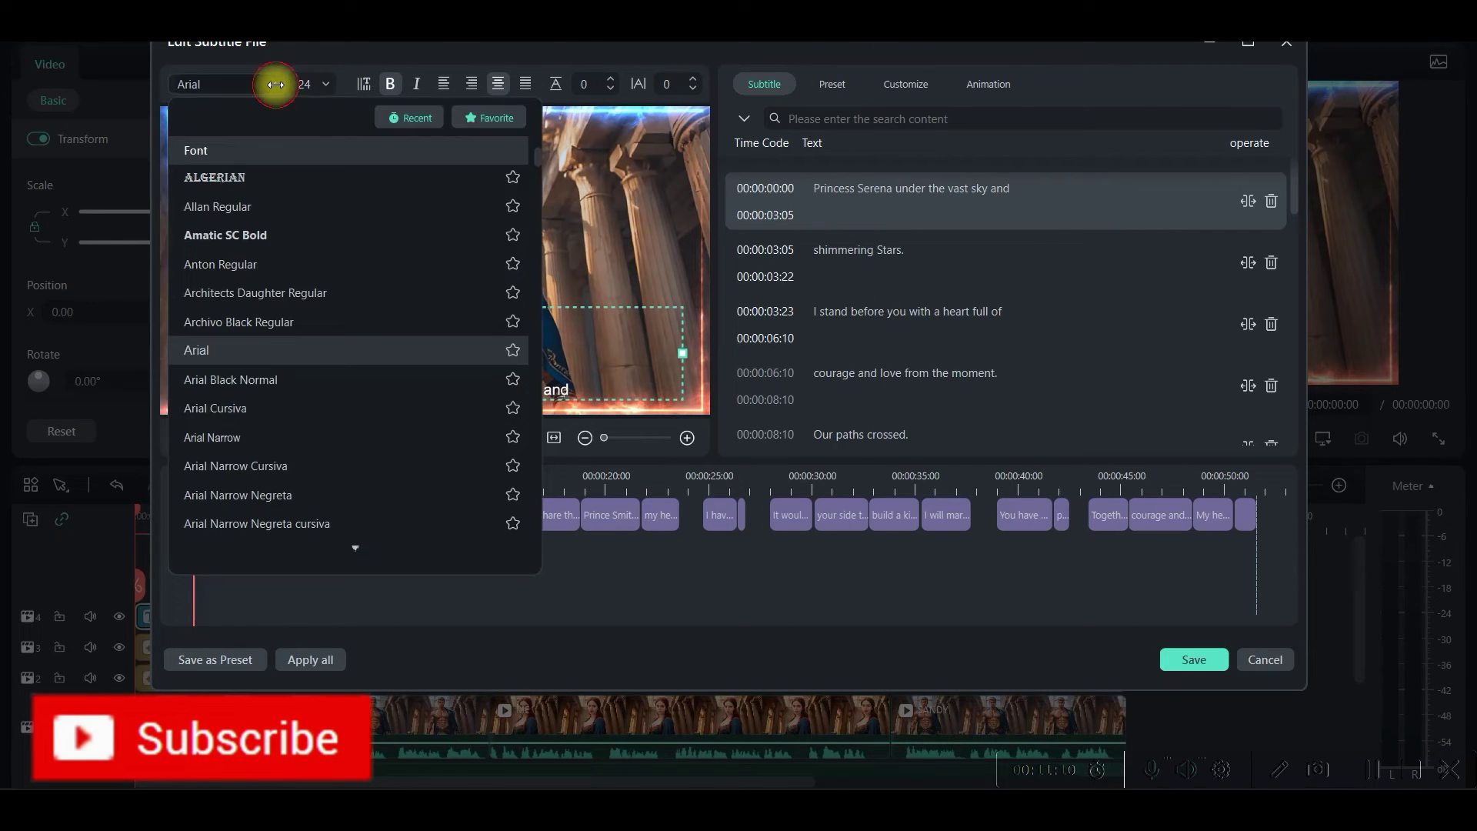
pyautogui.click(223, 176)
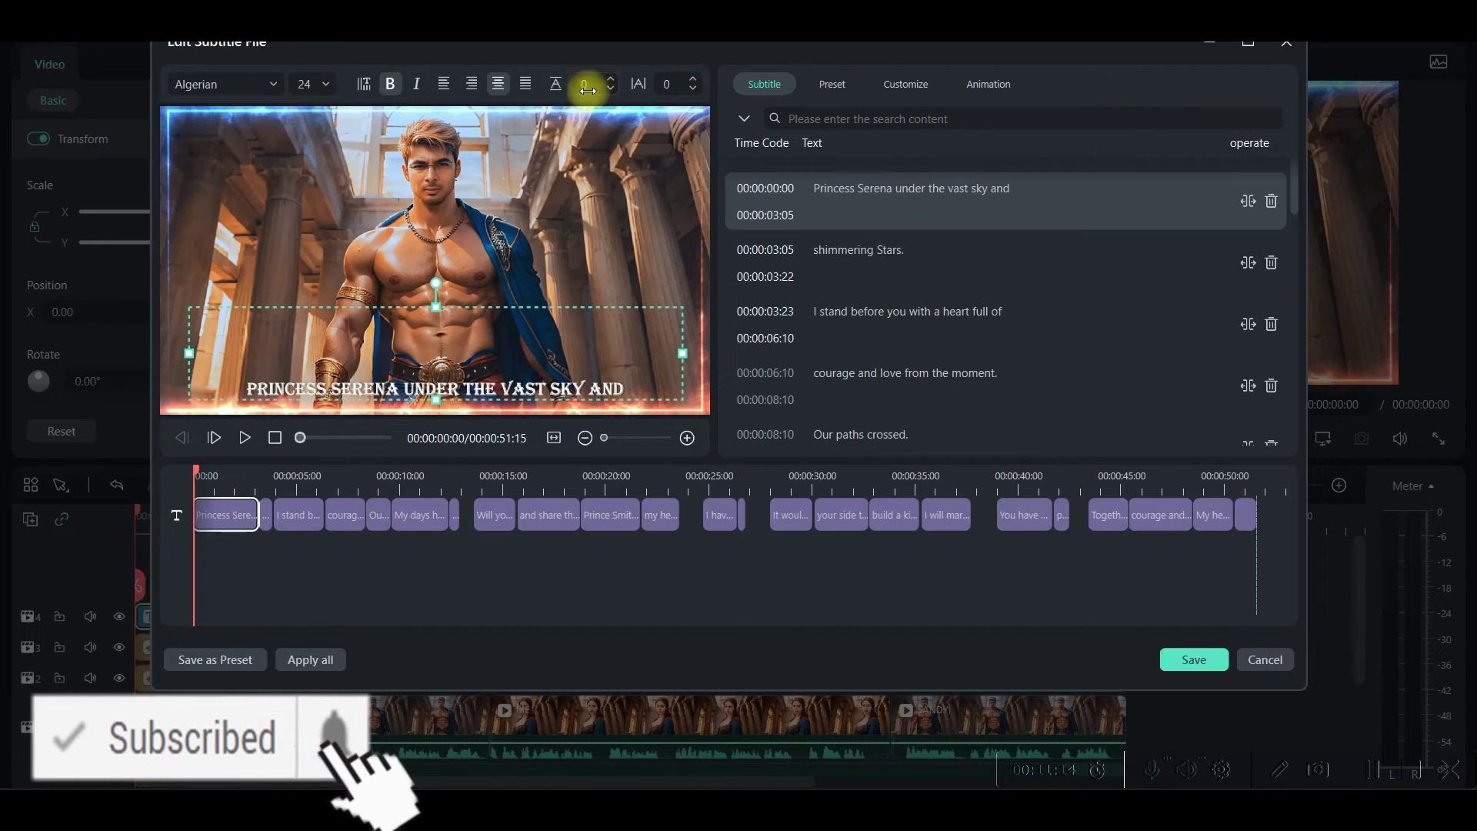
pyautogui.click(831, 85)
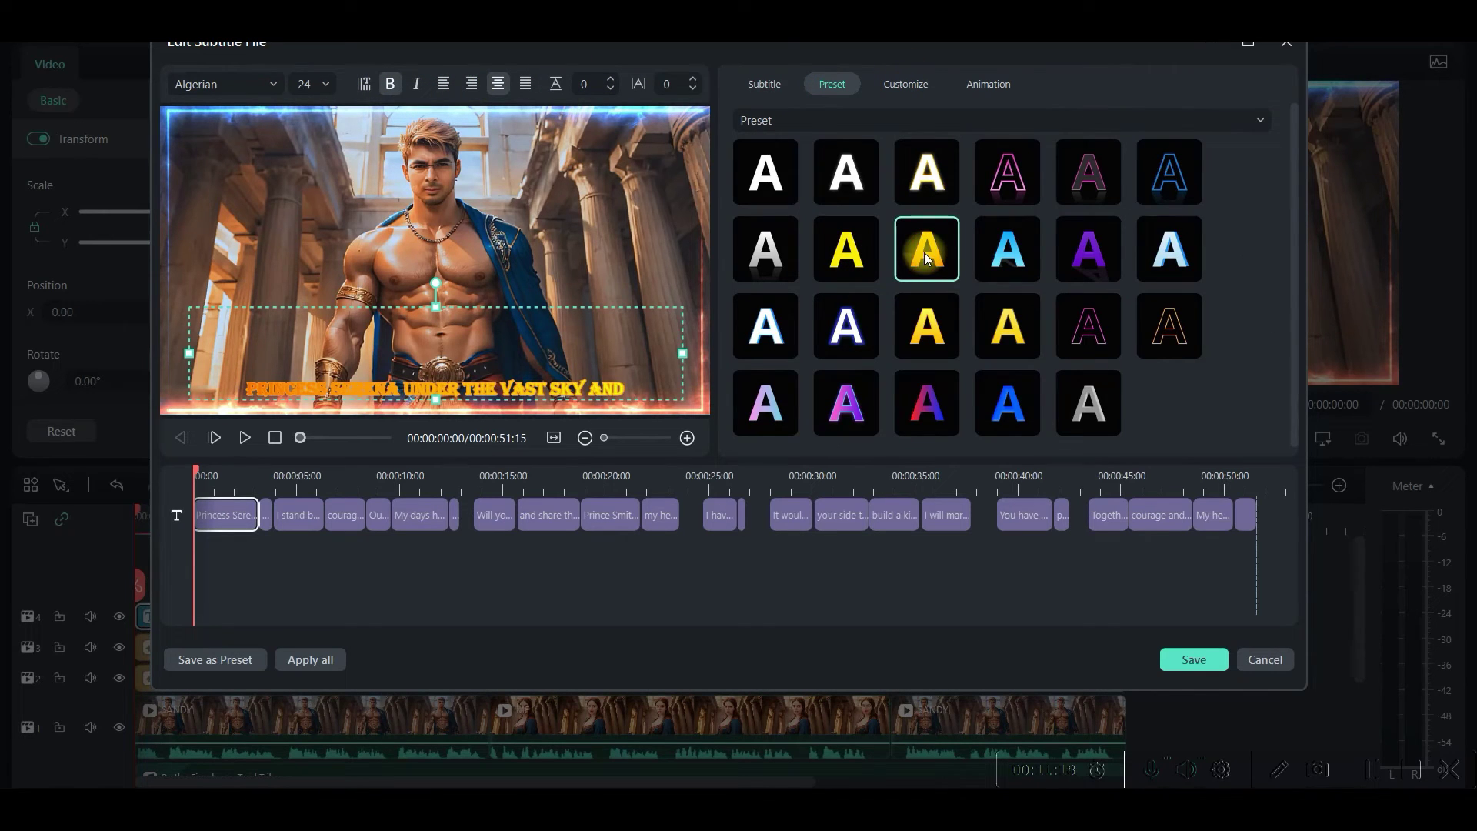
pyautogui.click(906, 84)
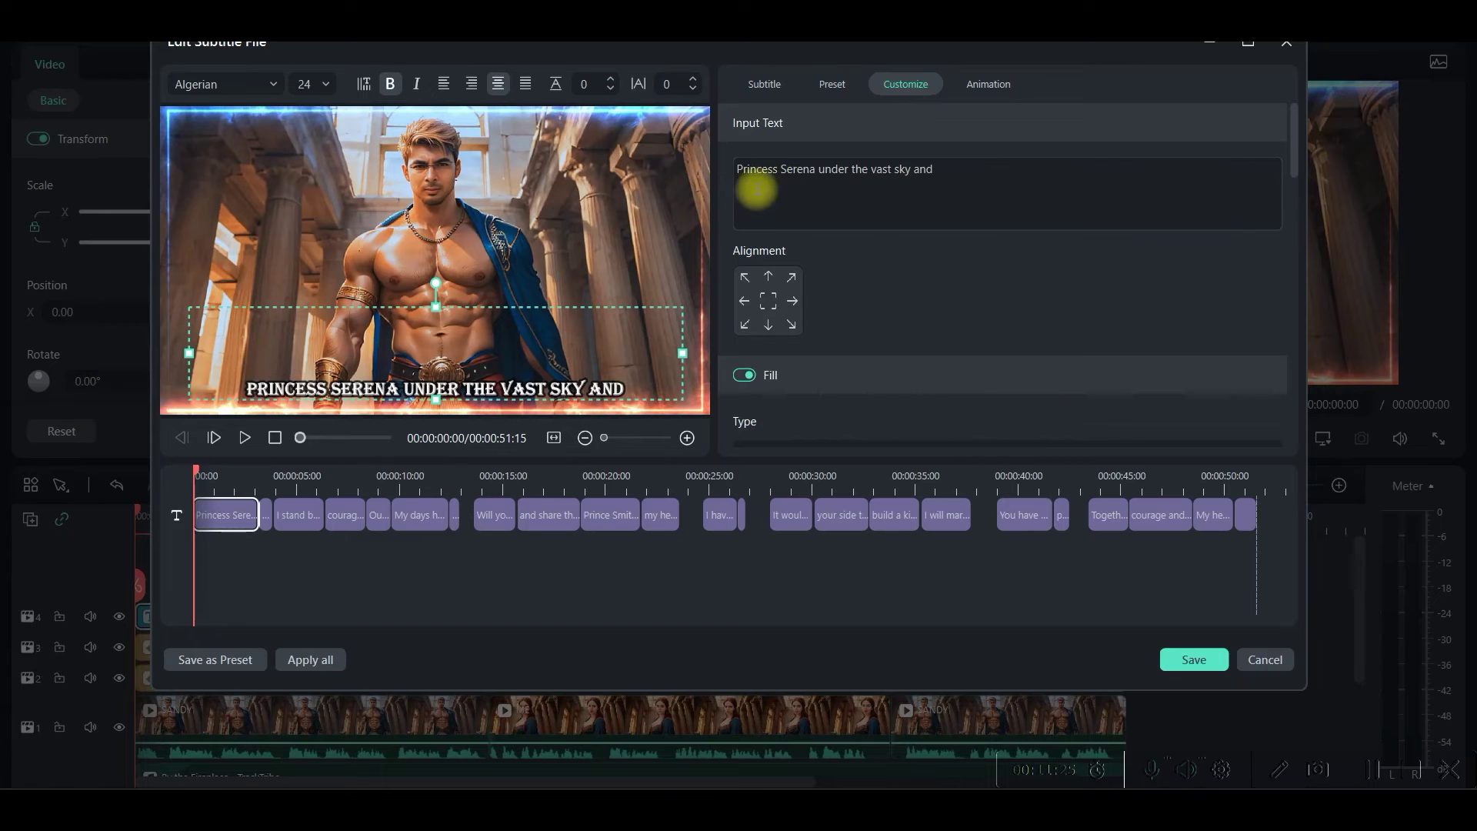
pyautogui.click(984, 84)
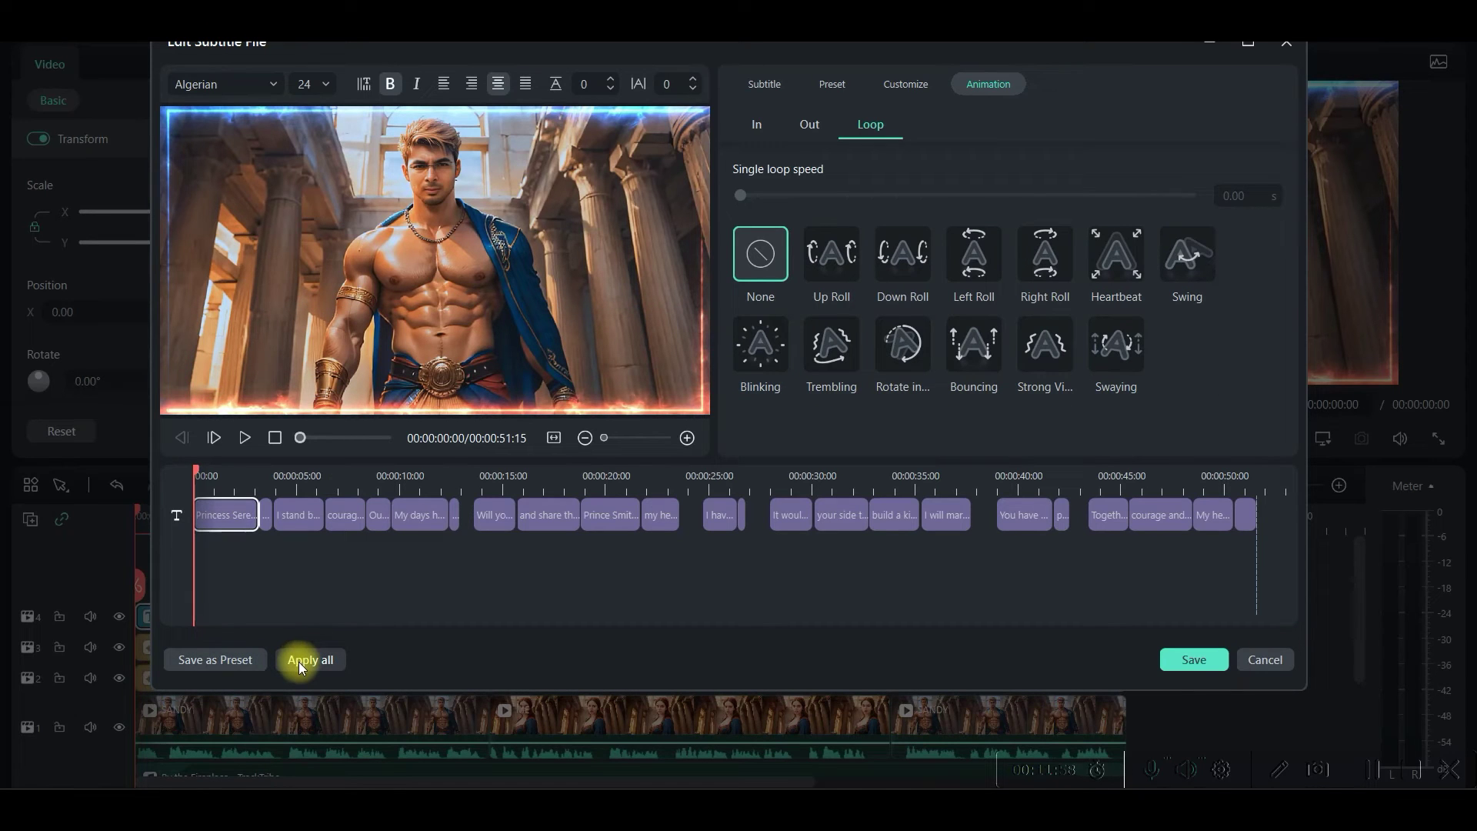
pyautogui.click(294, 664)
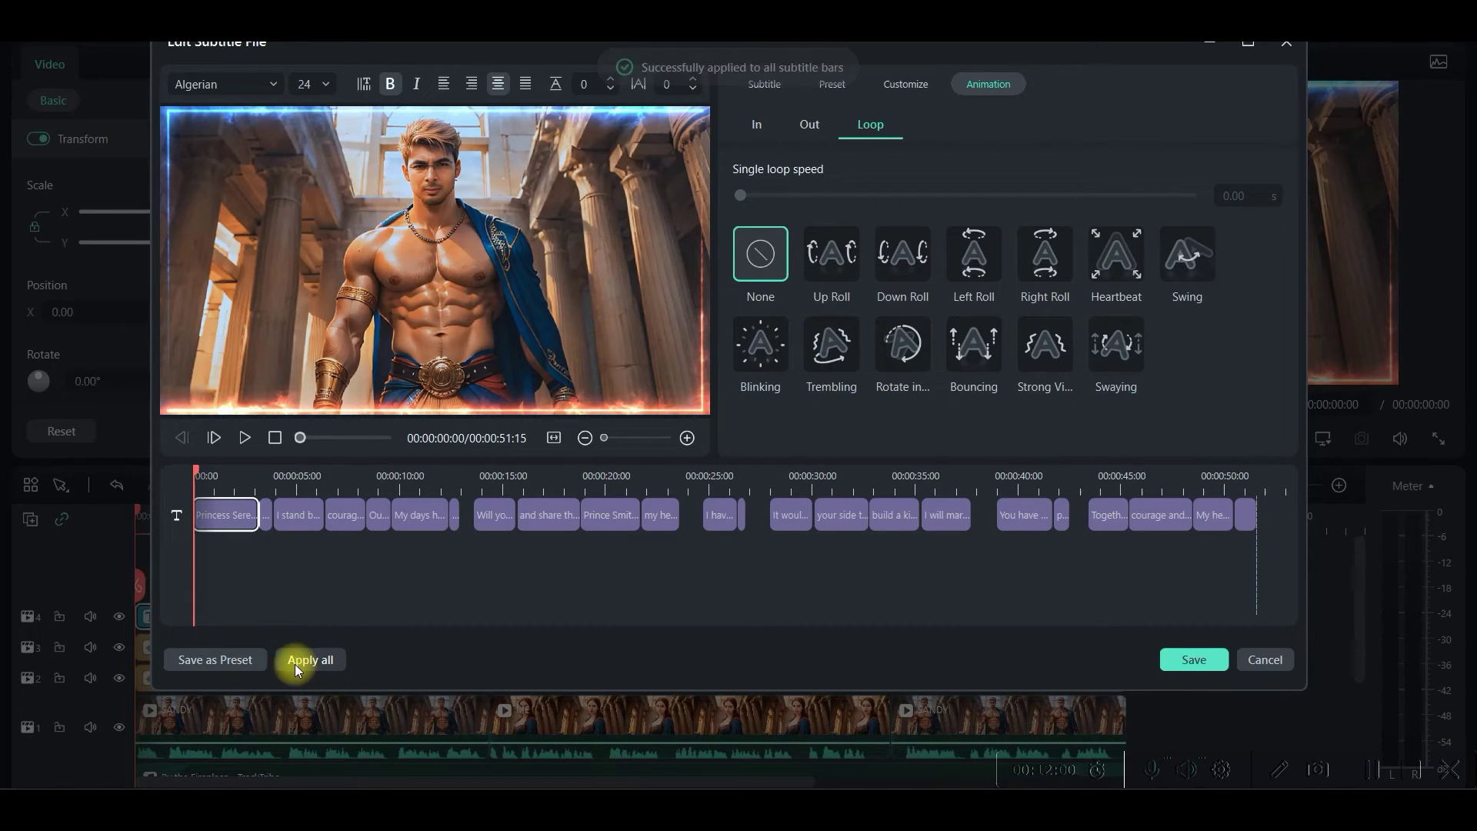
pyautogui.click(1192, 659)
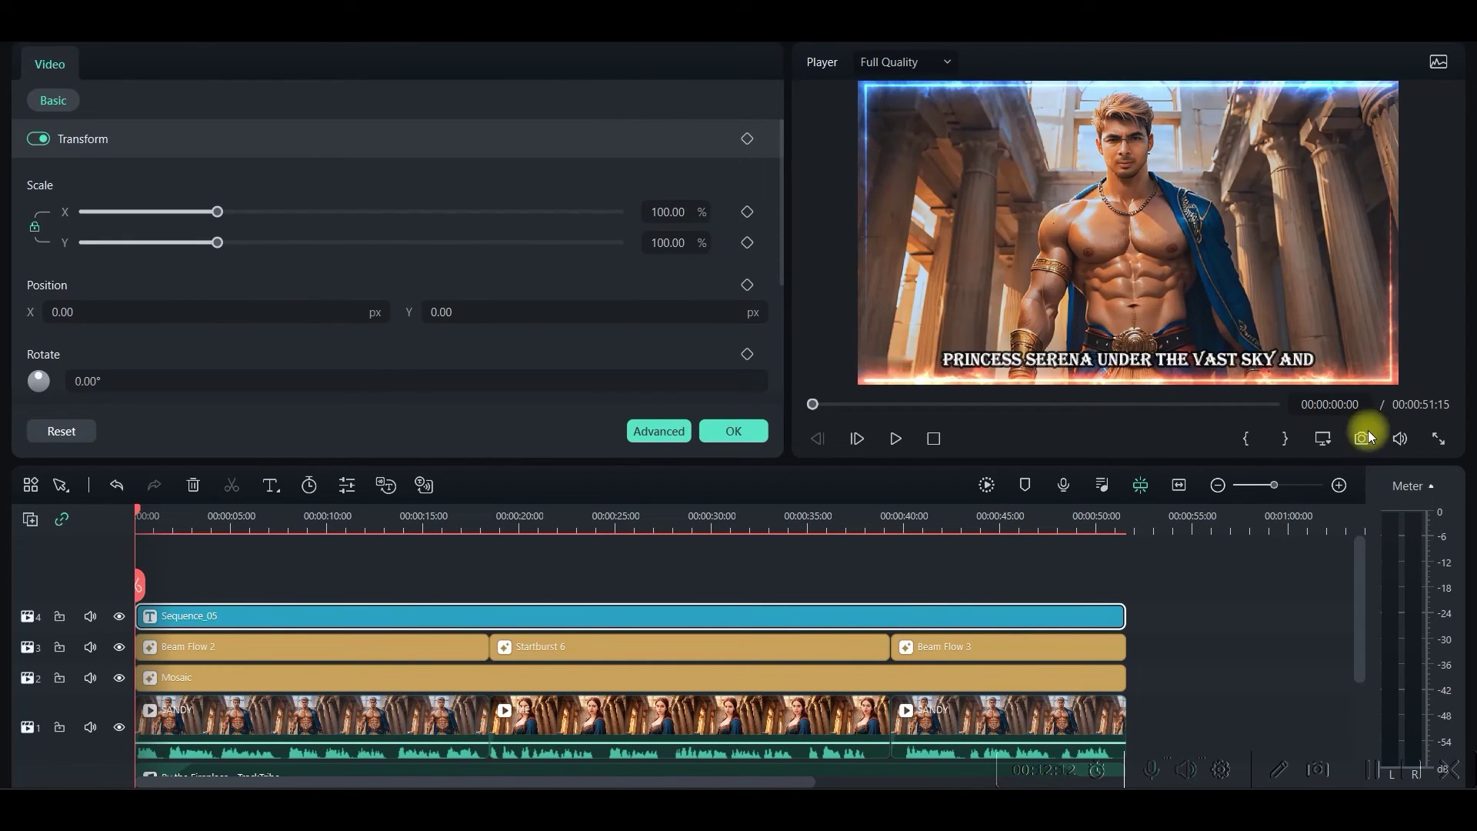
# Step: Preview the subtitled video, then set up a Higher-quality 1920x1080, 25 fps MP4 export
pyautogui.click(897, 440)
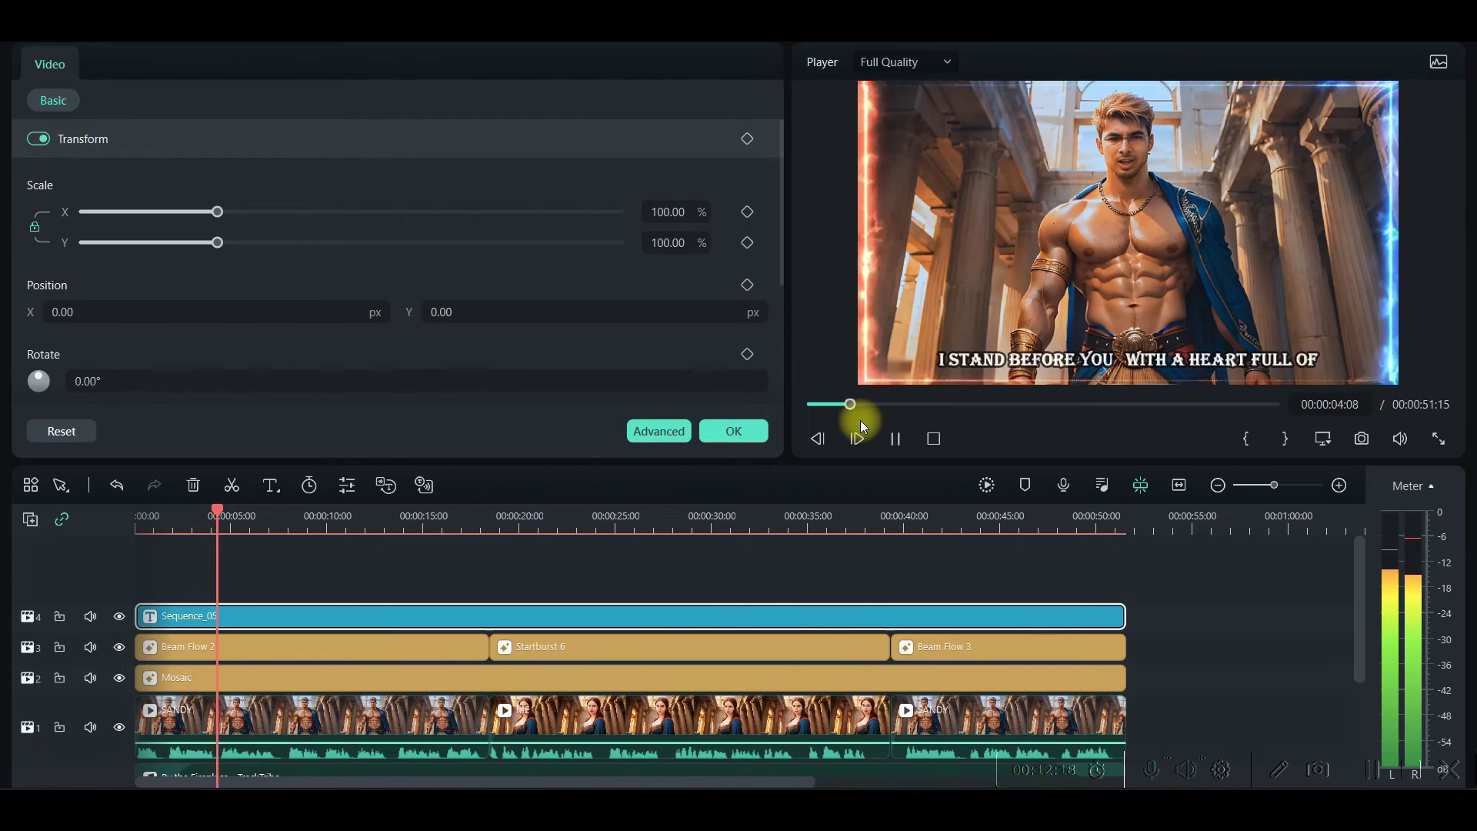
pyautogui.press('space')
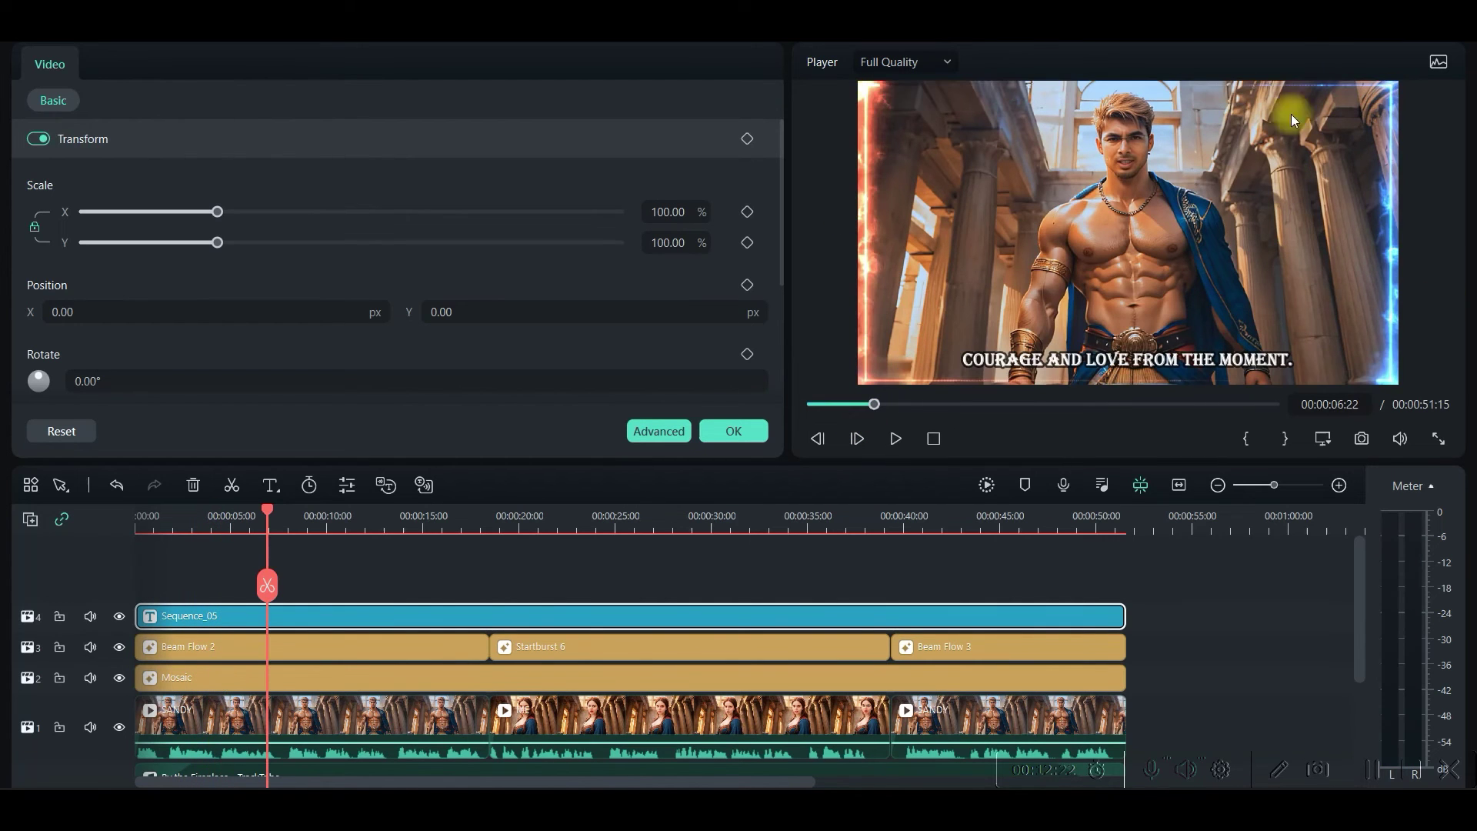
pyautogui.click(1286, 42)
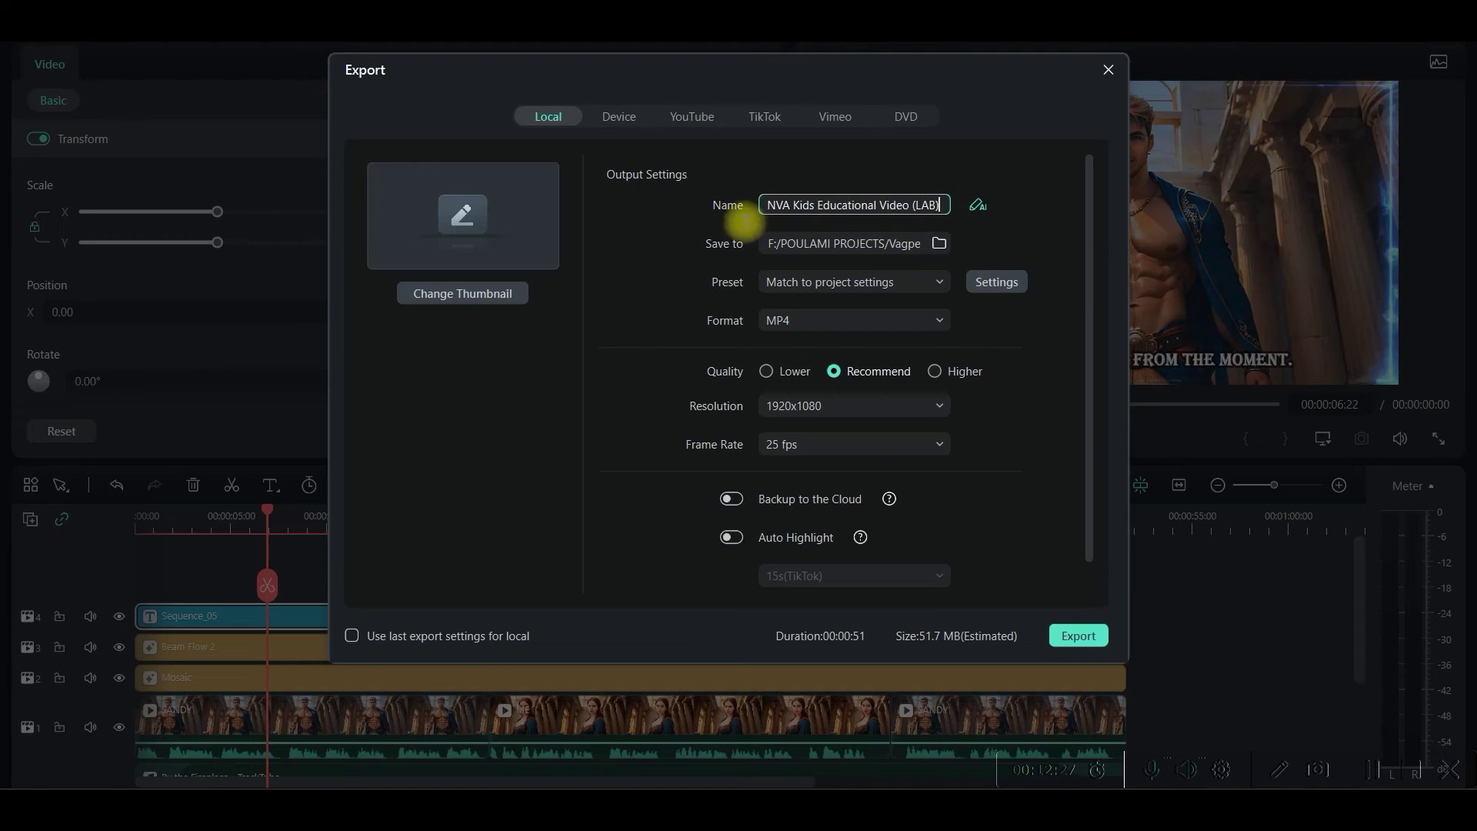
pyautogui.click(940, 244)
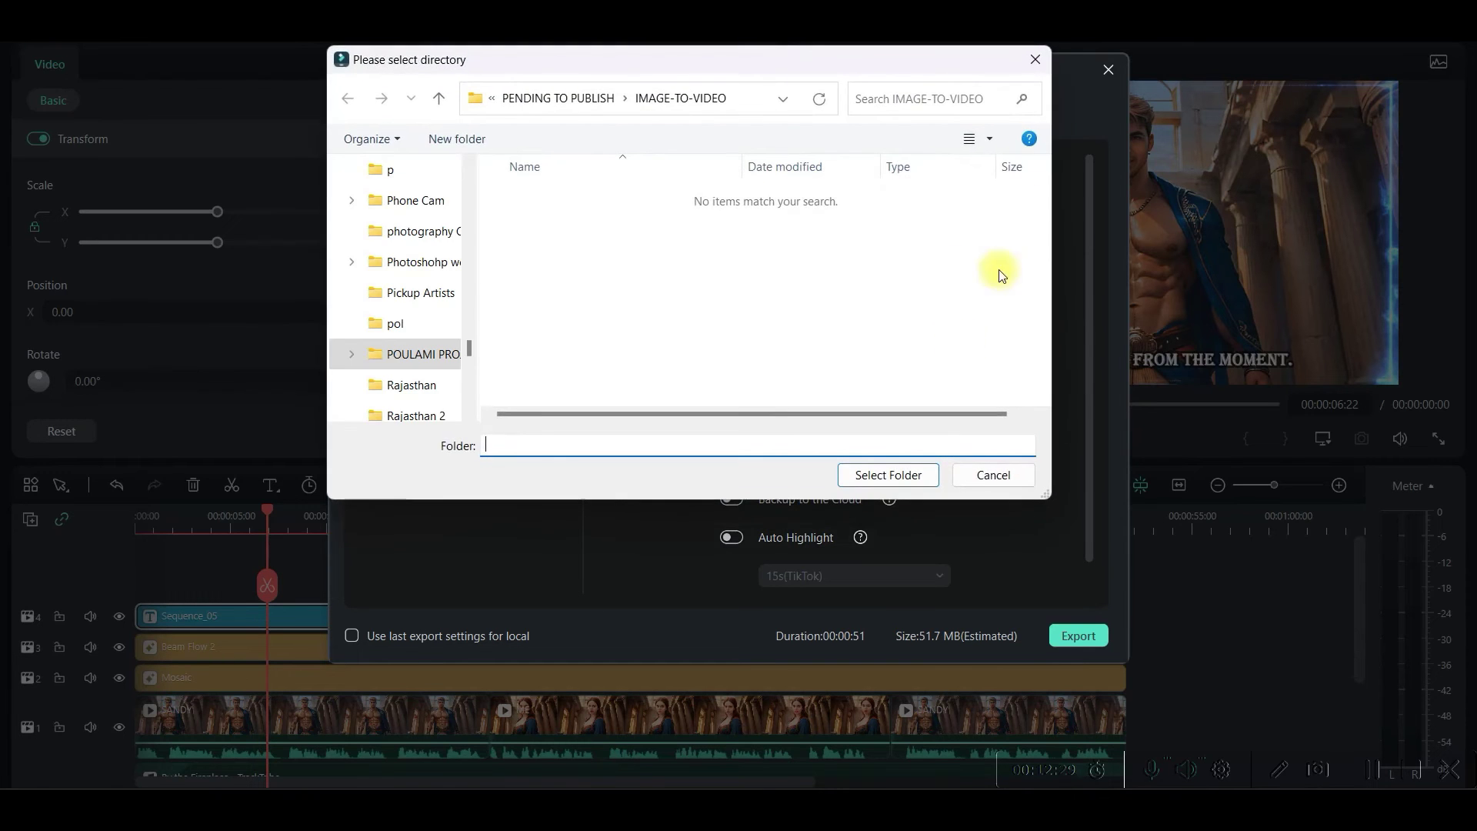
pyautogui.click(1036, 60)
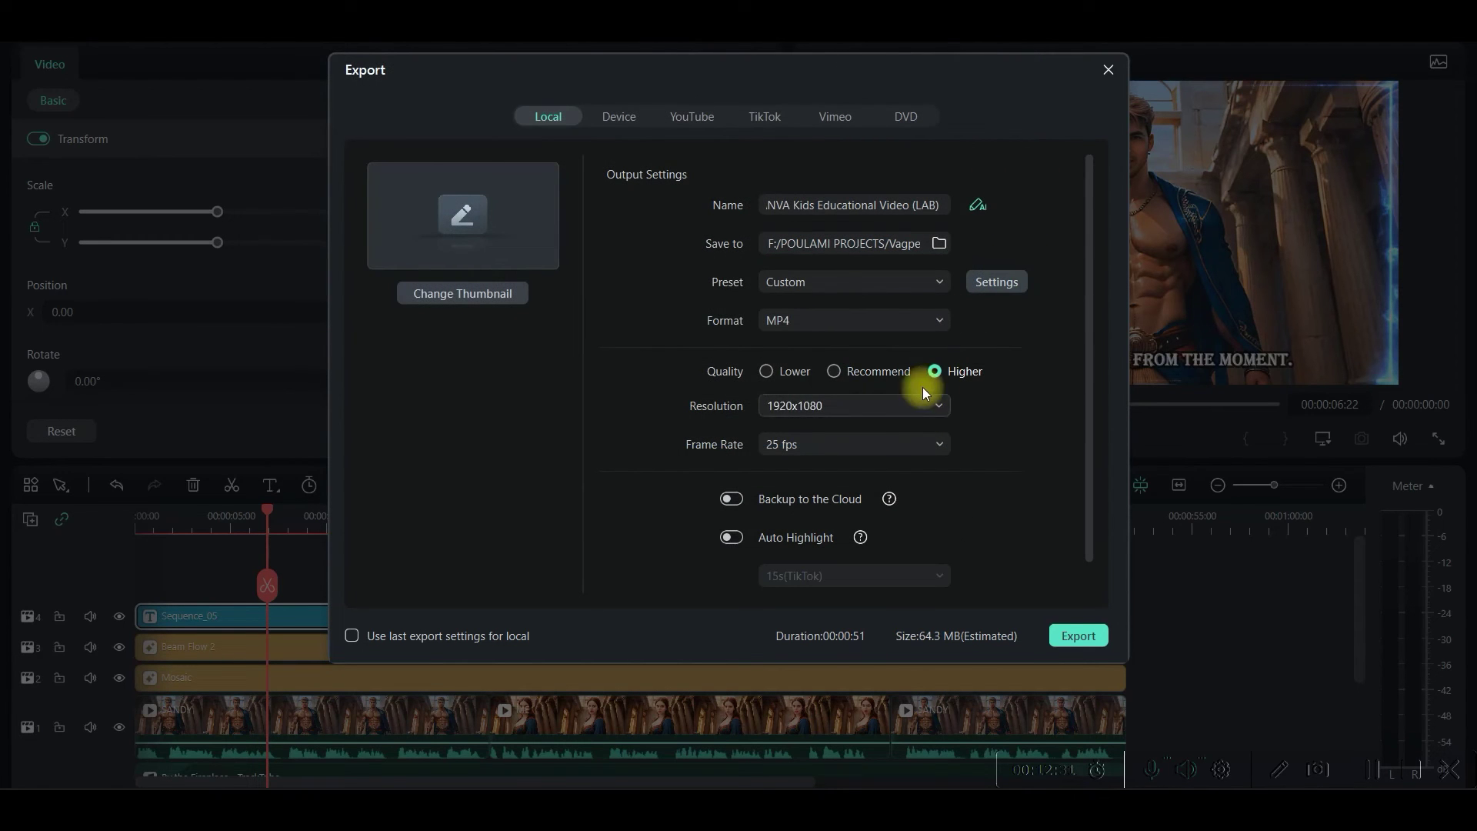